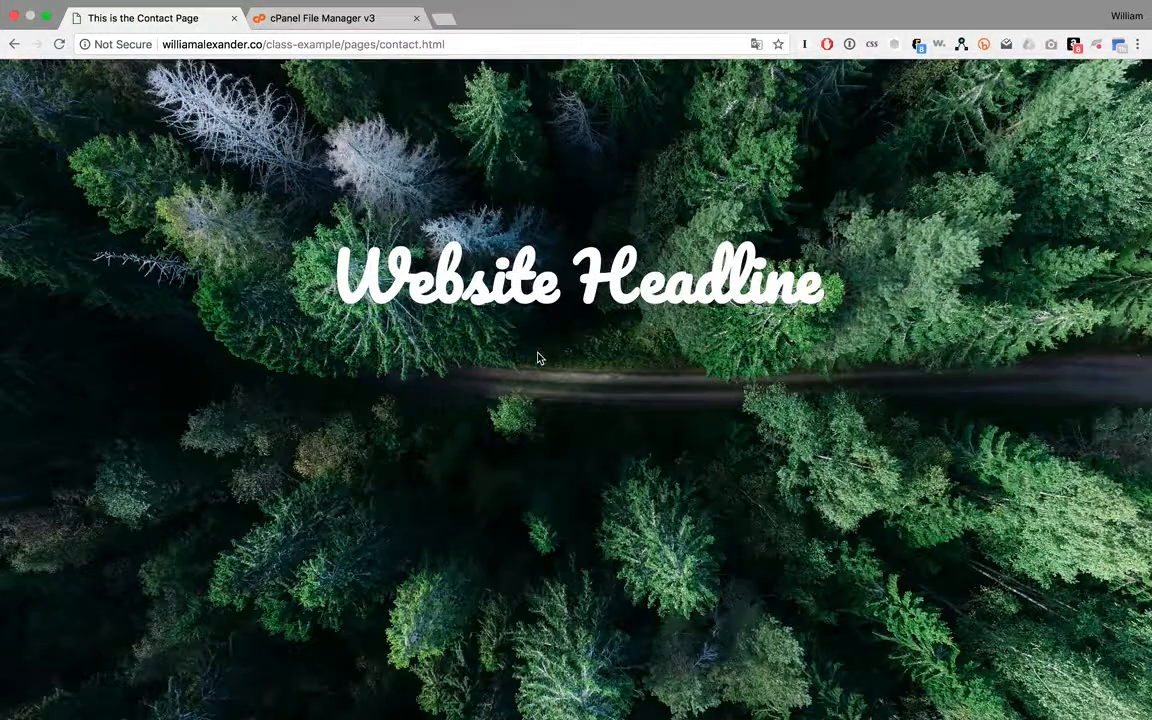
# Examine the Contact page's header image, body text and middle-of-the-page background image
pyautogui.scroll(-5, 571, 358)
pyautogui.scroll(-10, 538, 358)
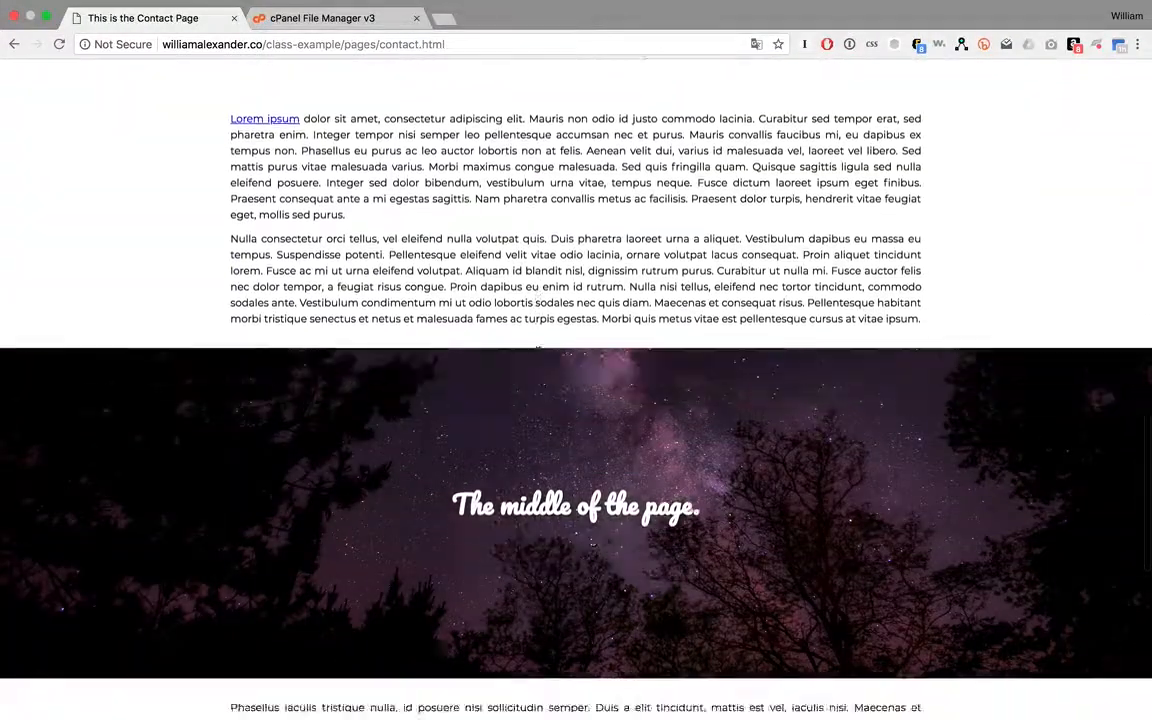
pyautogui.scroll(15, 538, 358)
pyautogui.scroll(-3, 537, 352)
pyautogui.scroll(6, 540, 352)
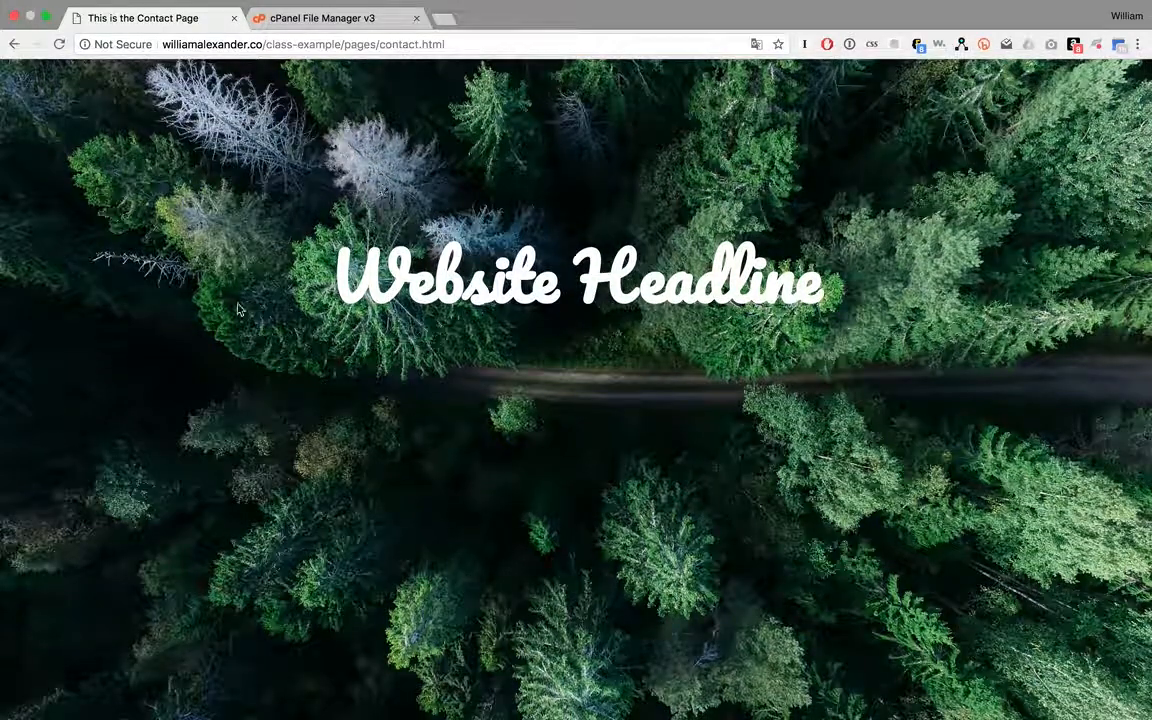
pyautogui.scroll(-20, 263, 341)
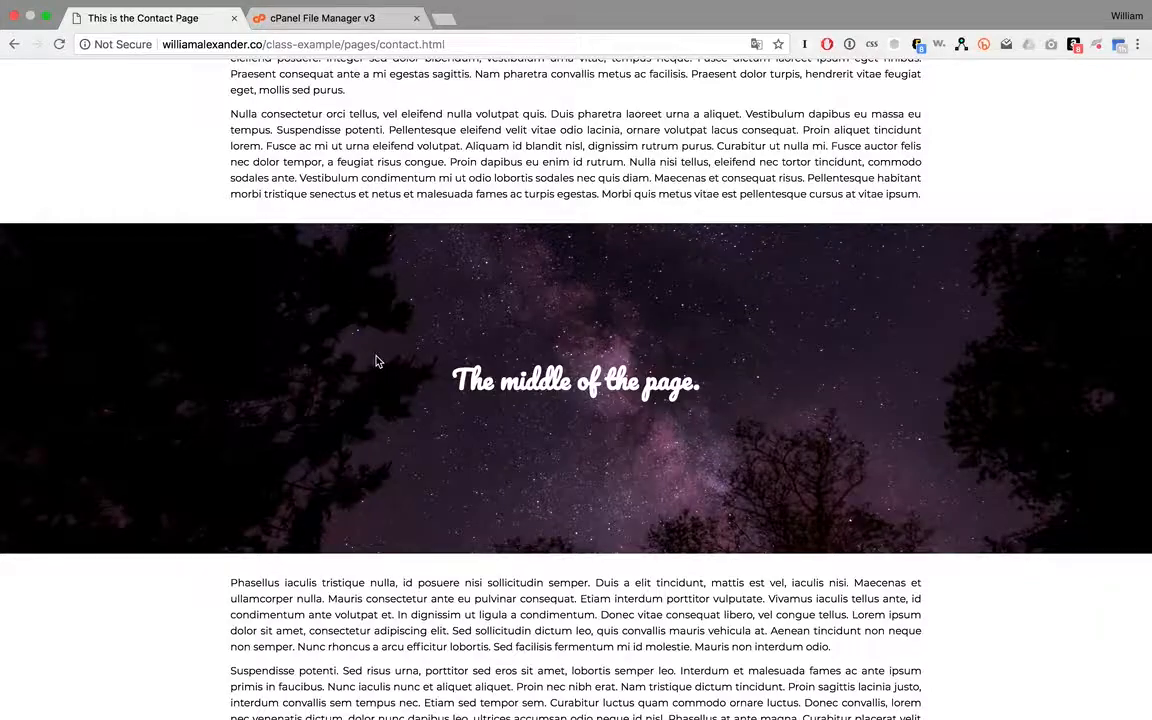
pyautogui.scroll(-4, 375, 360)
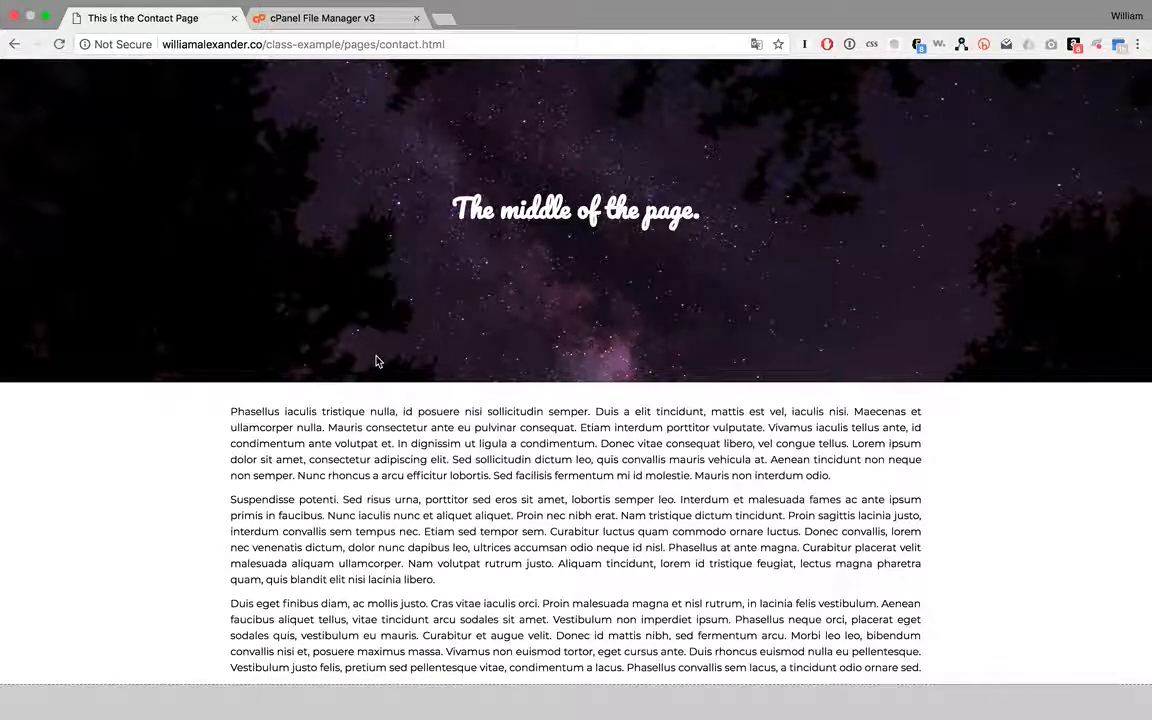
pyautogui.scroll(15, 378, 362)
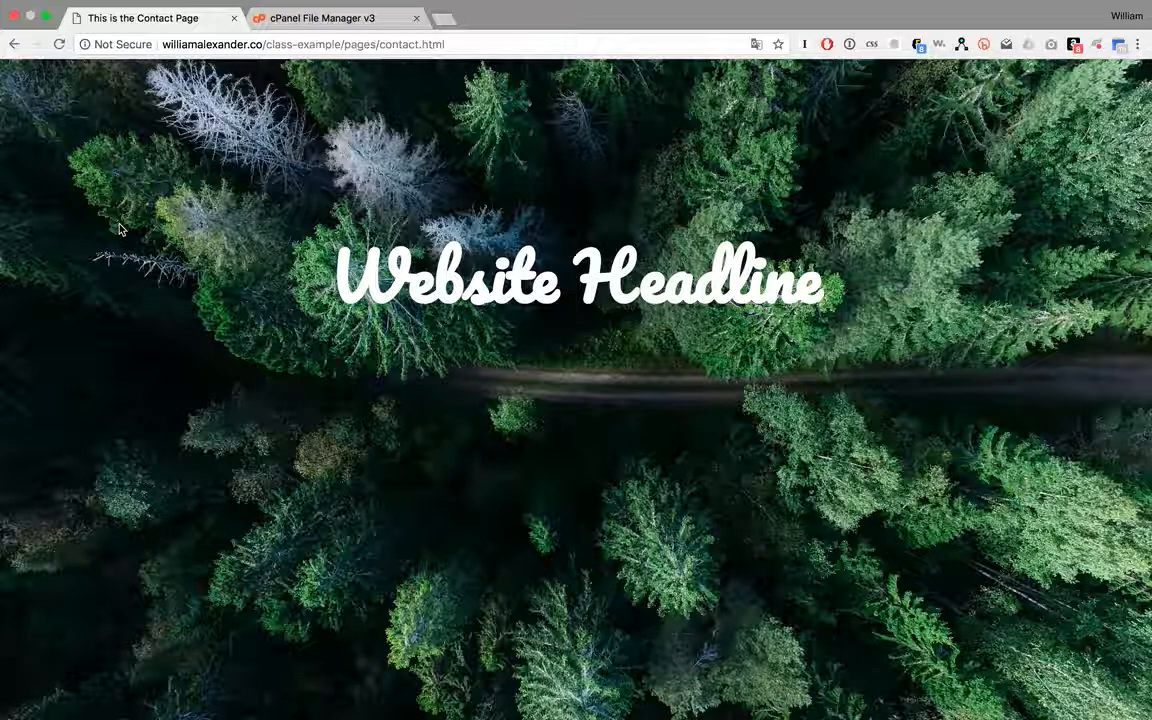
# Open the site's Home page and examine its header image, navigation bar and news section background
pyautogui.scroll(-10, 119, 229)
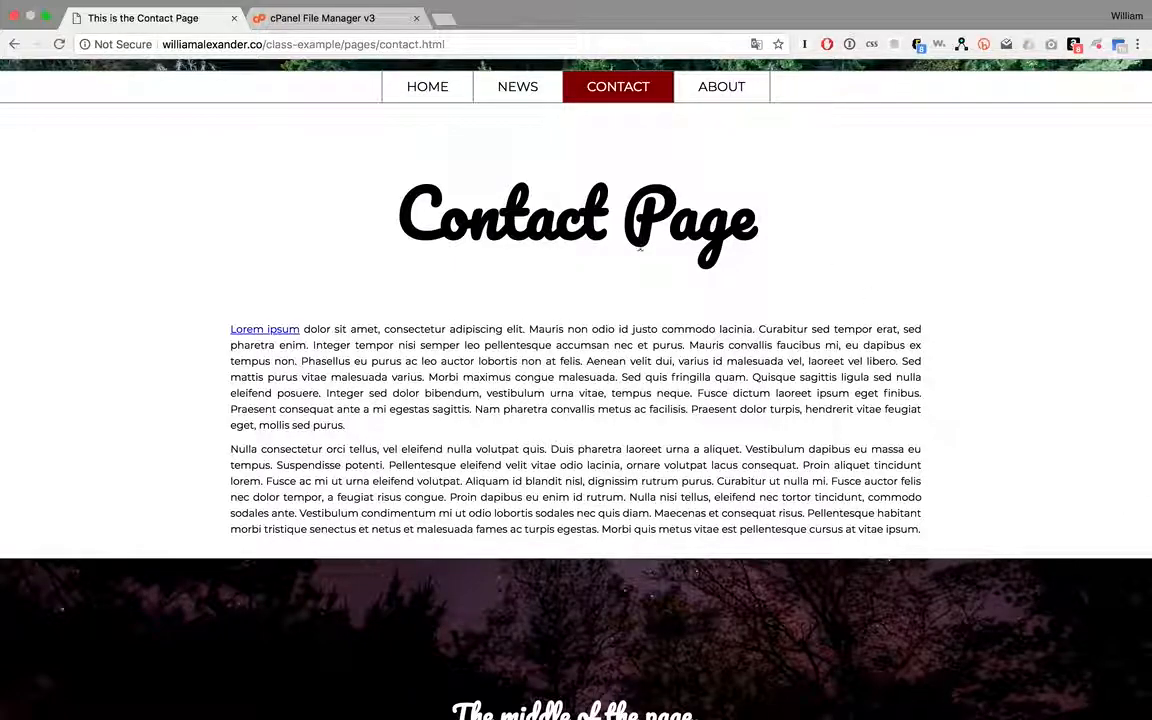
pyautogui.click(433, 100)
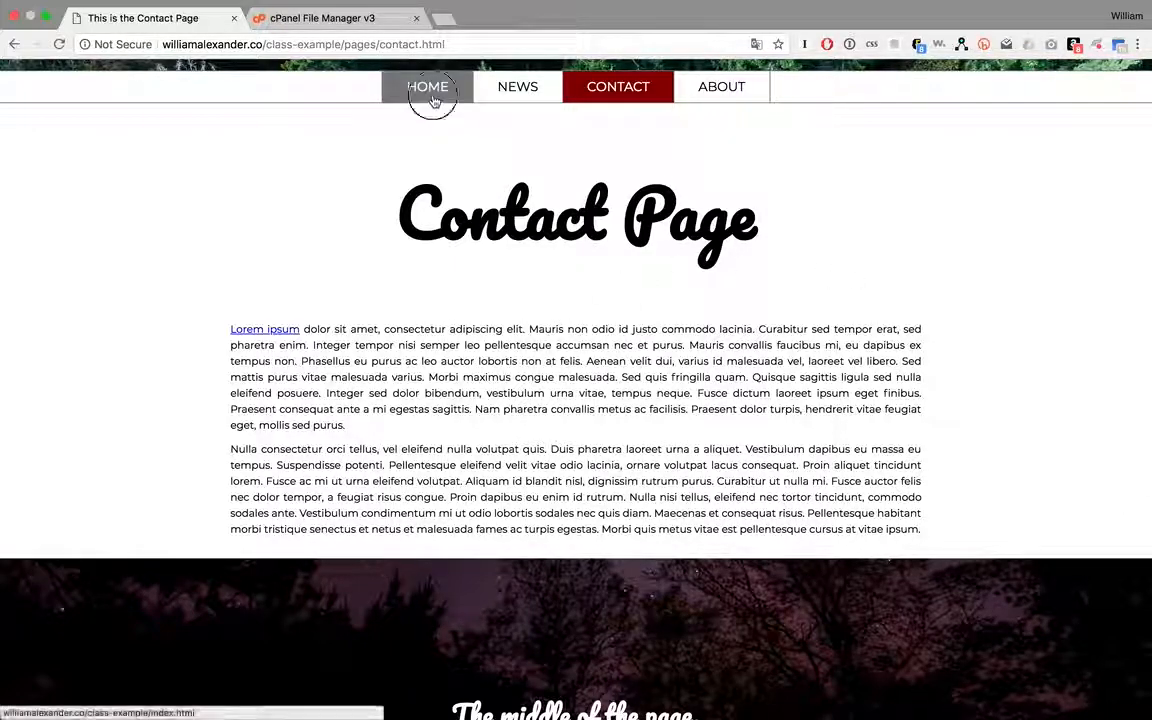
pyautogui.scroll(-6, 708, 405)
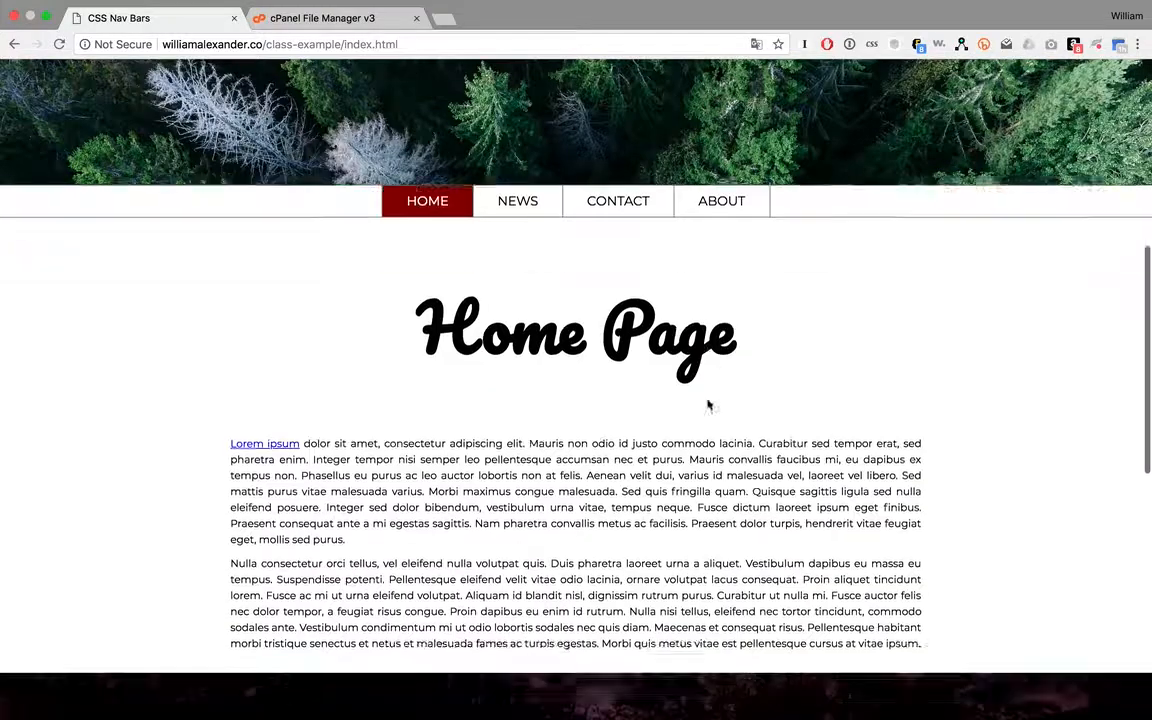
pyautogui.scroll(-5, 708, 405)
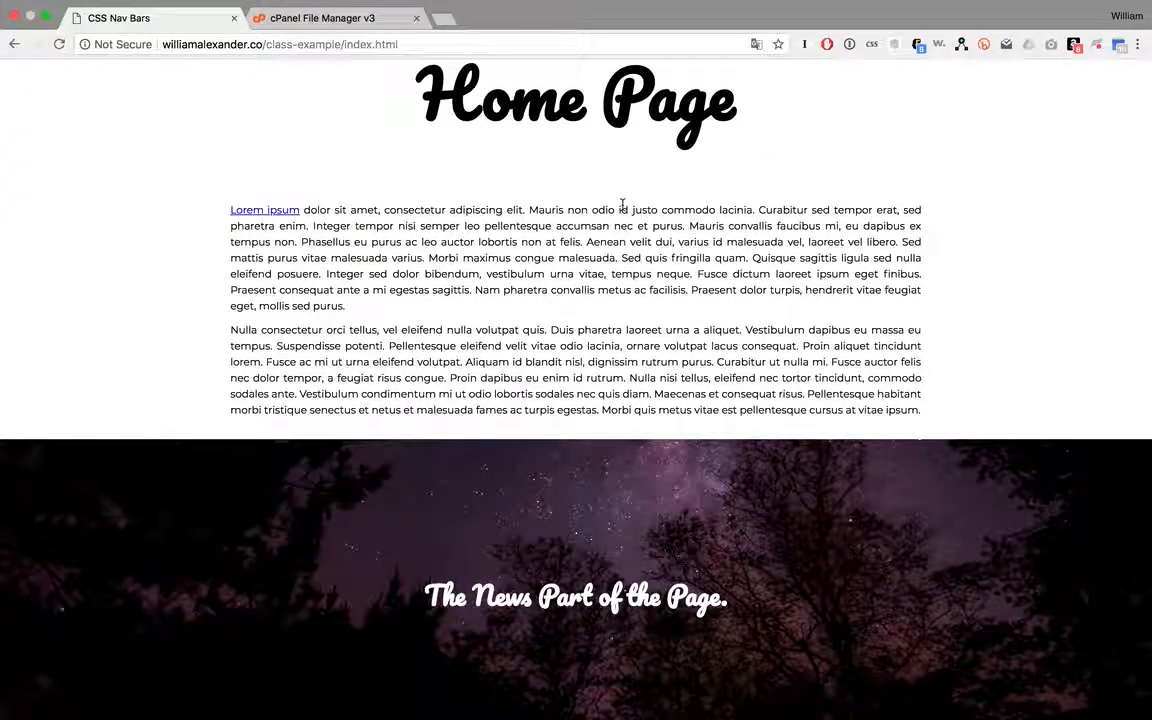
pyautogui.scroll(6, 744, 305)
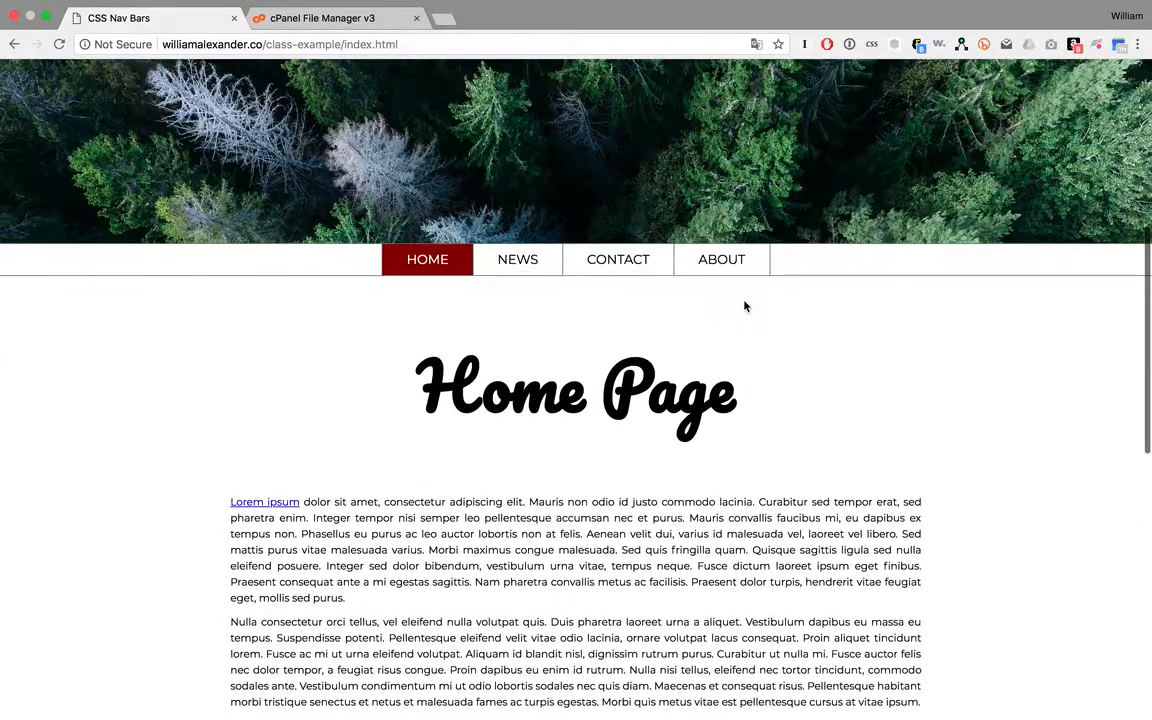
pyautogui.scroll(-2, 744, 305)
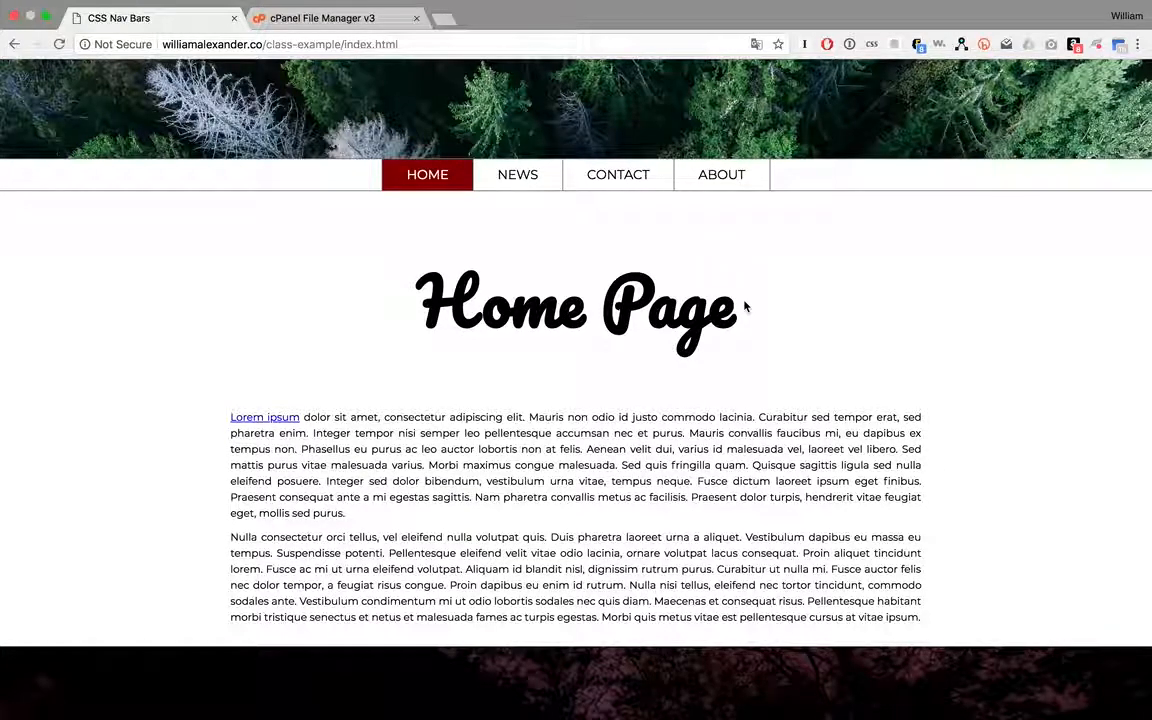
pyautogui.scroll(-2, 744, 306)
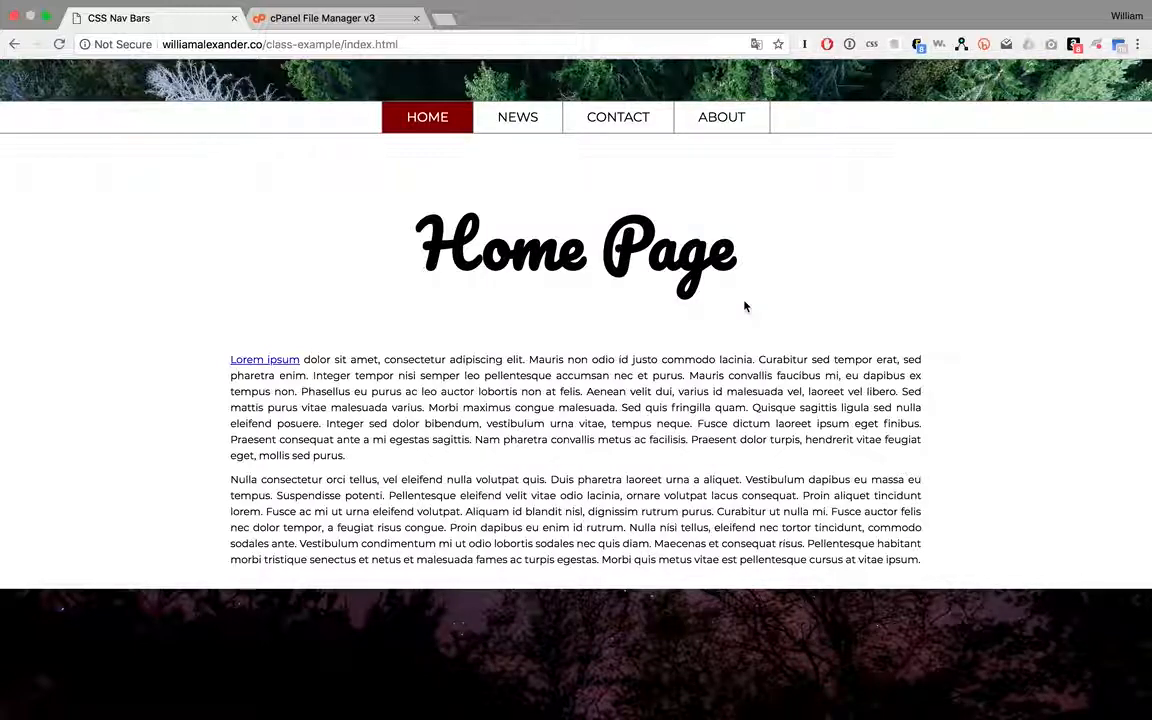
pyautogui.scroll(-1, 744, 306)
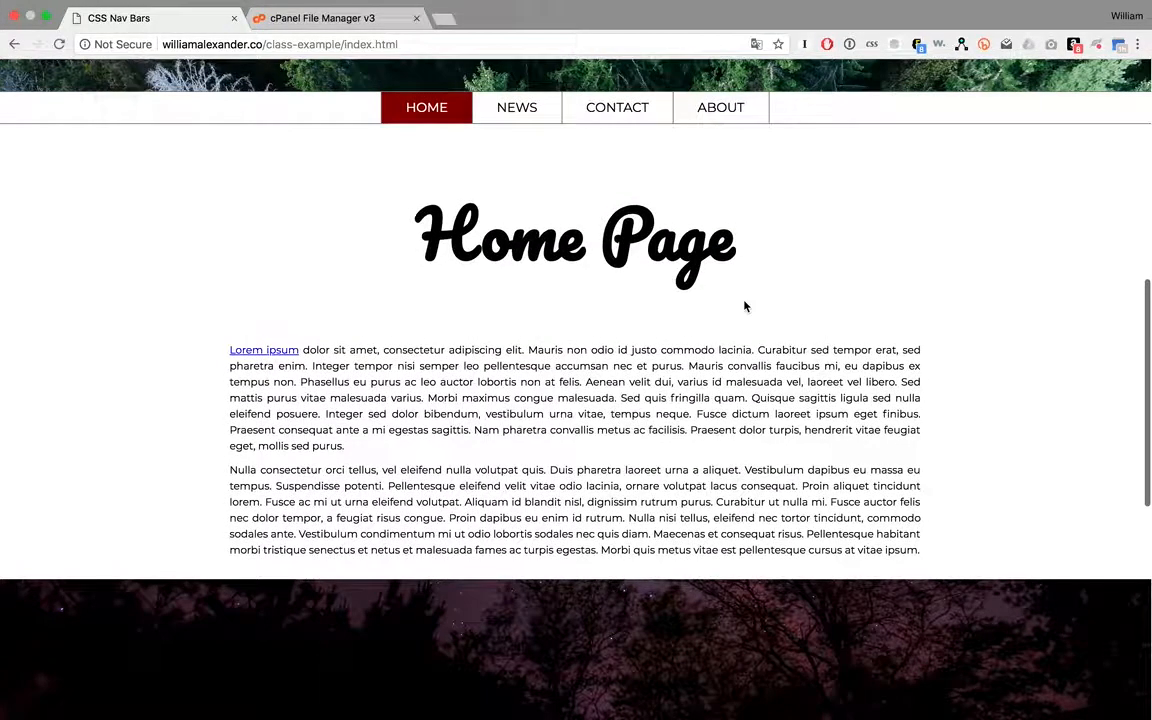
# Search Google for pexels in a new browser tab and open the Pexels free stock photos site
pyautogui.hotkey('ctrl', 't')
pyautogui.write('pex')
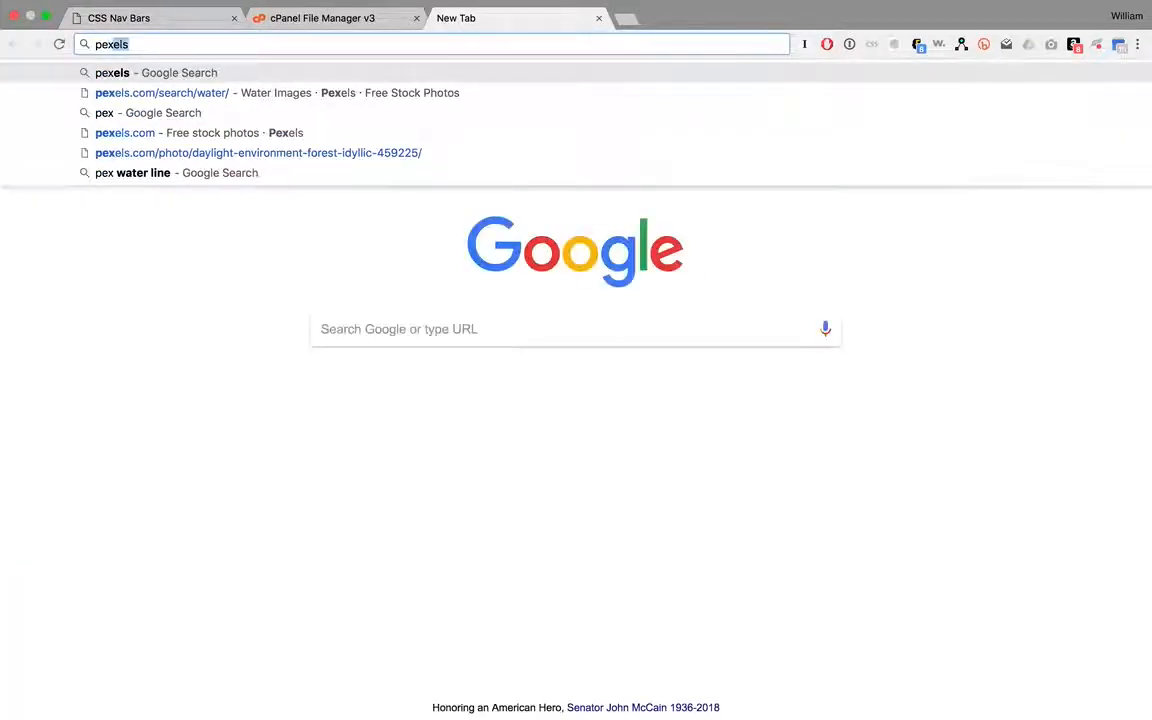
pyautogui.press('Return')
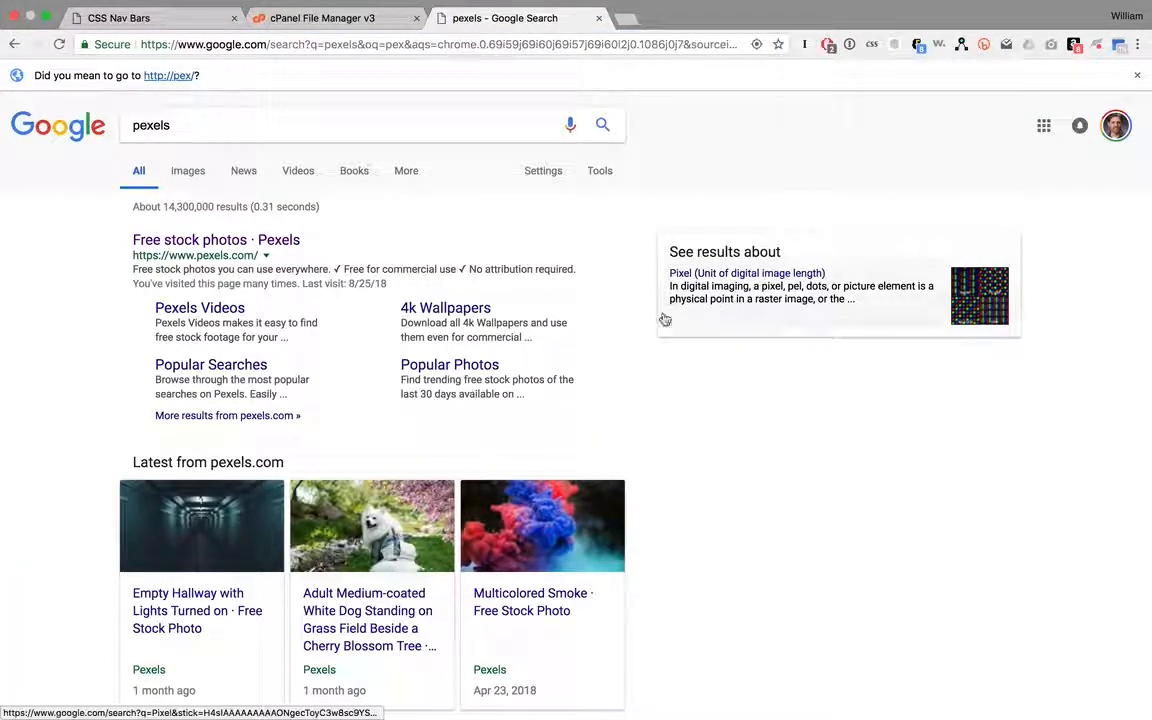
pyautogui.click(263, 240)
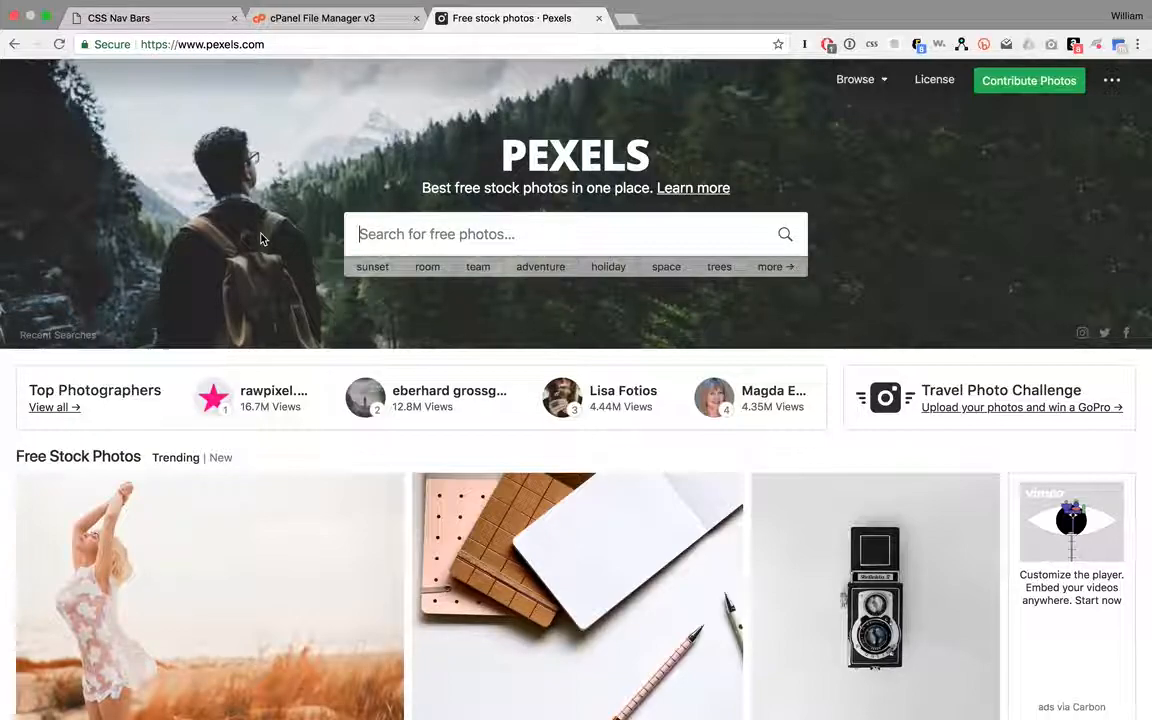
# Search Pexels for nature and download the photo of mountains reflected in a lake
pyautogui.write('nature')
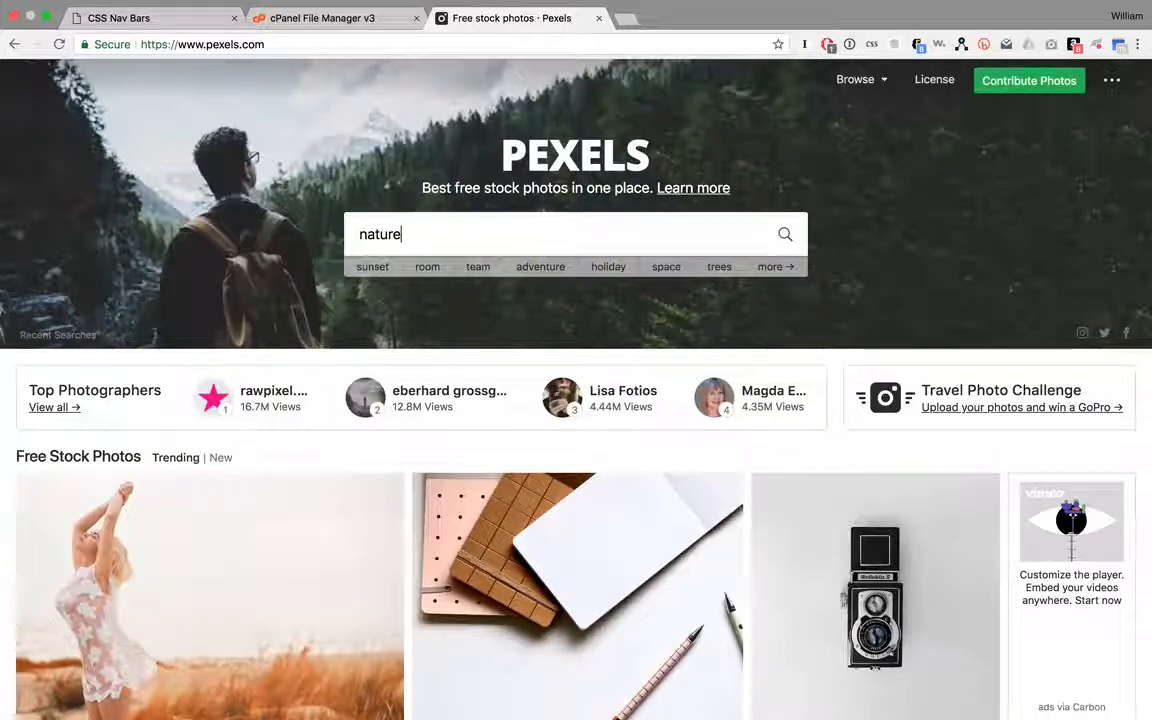
pyautogui.press('Return')
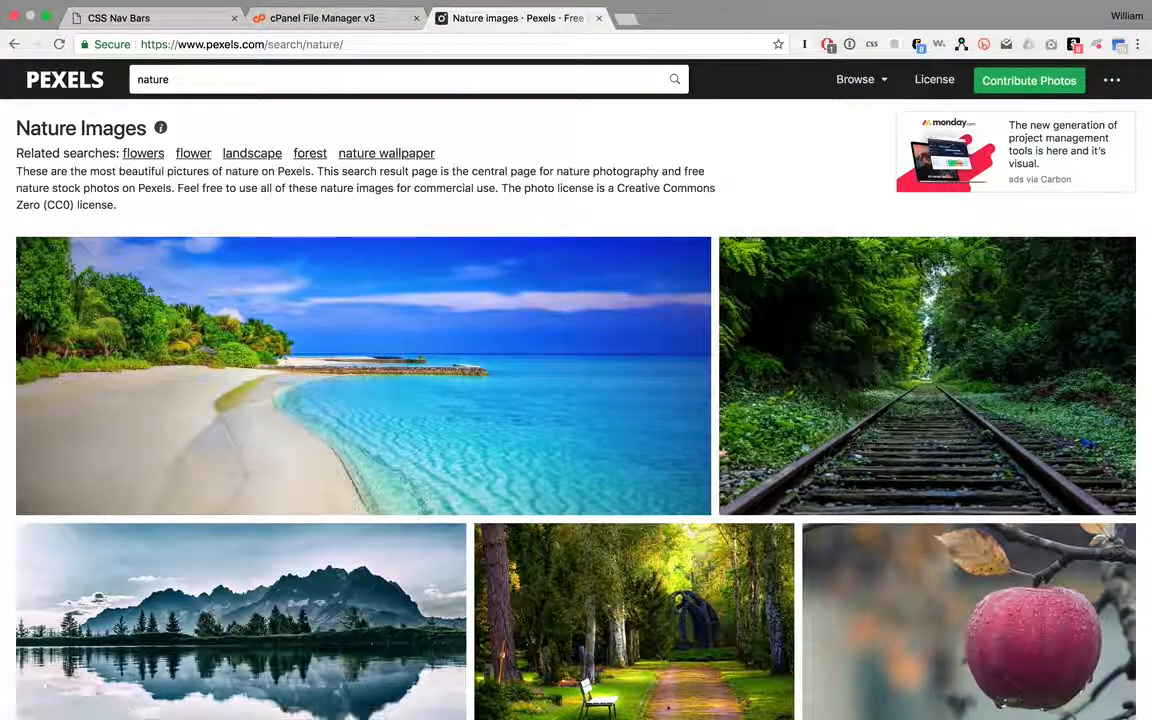
pyautogui.scroll(-5, 343, 484)
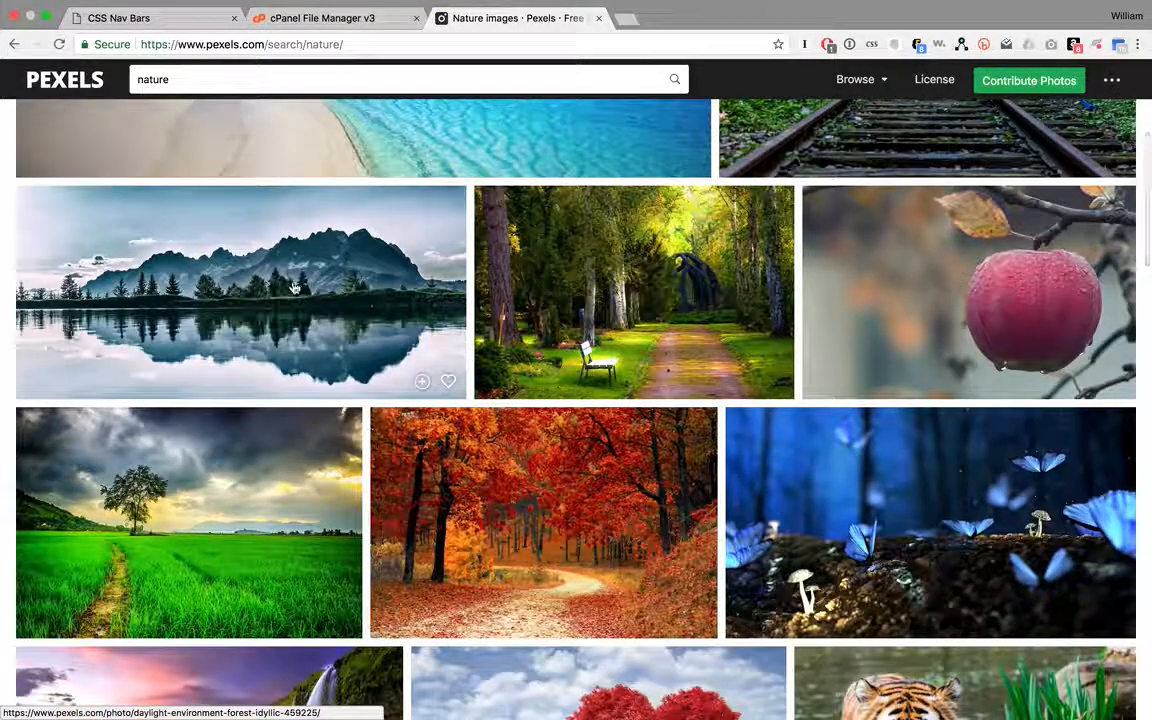
pyautogui.click(331, 242)
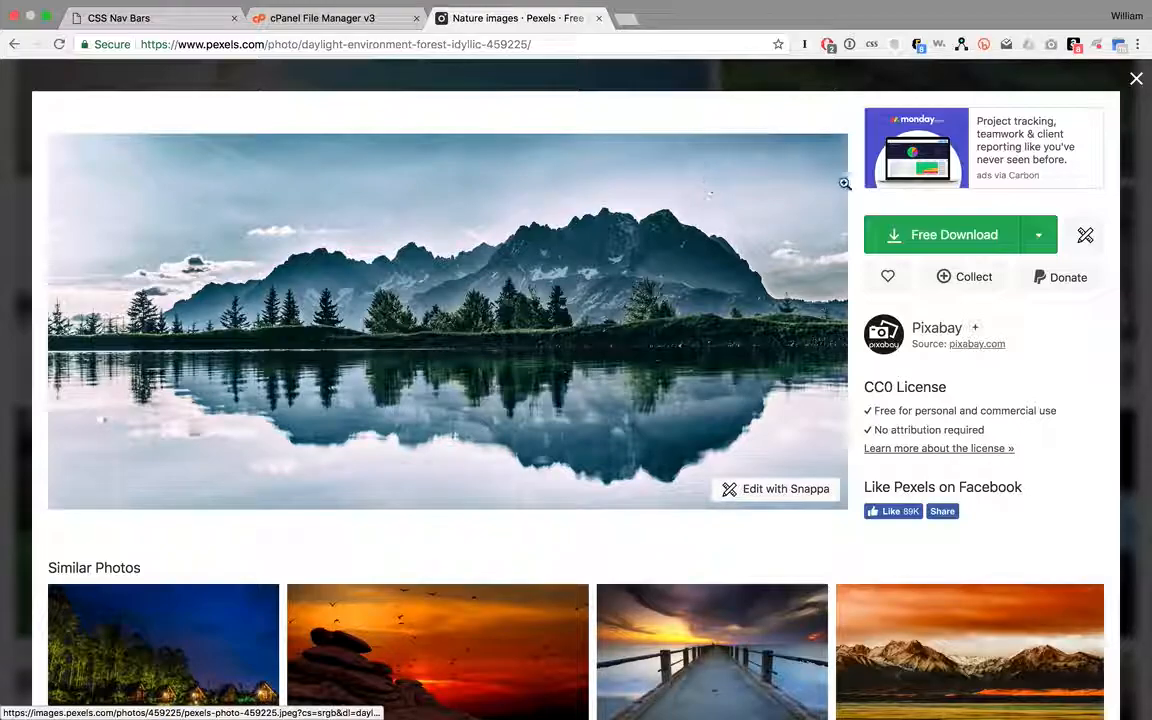
pyautogui.click(981, 240)
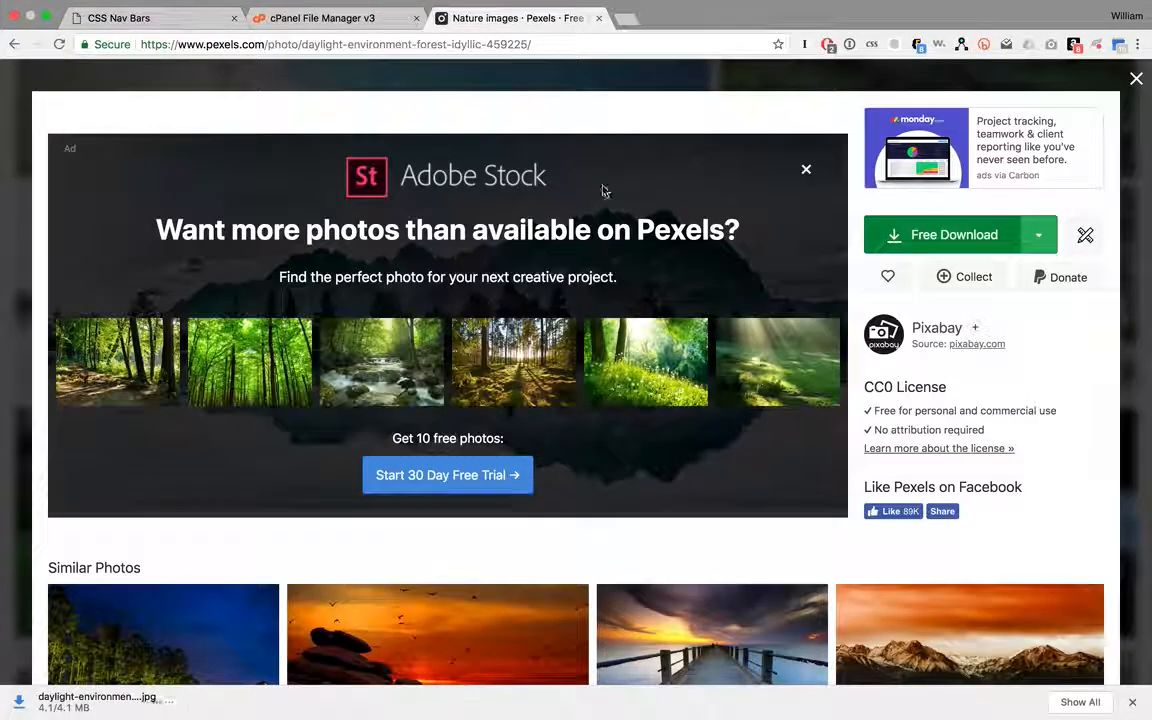
# Switch to Photoshop and open daylight-environment-forest-459225.jpg from the Desktop
pyautogui.moveTo(2, 718)
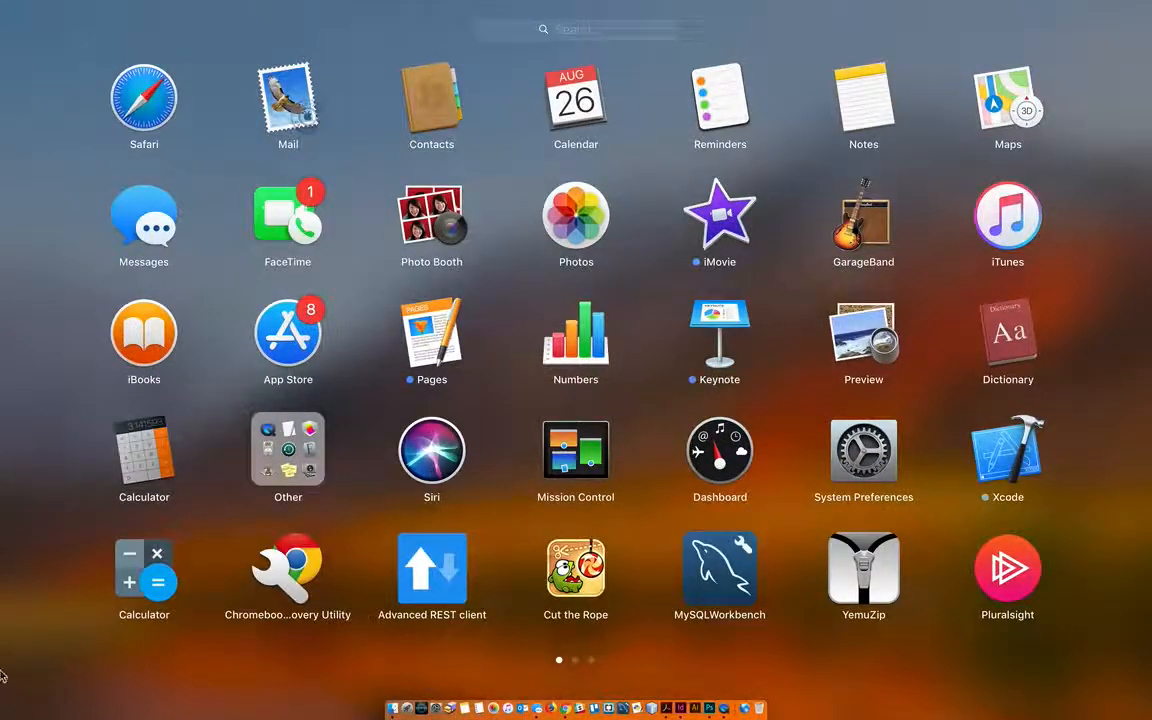
pyautogui.click(62, 528)
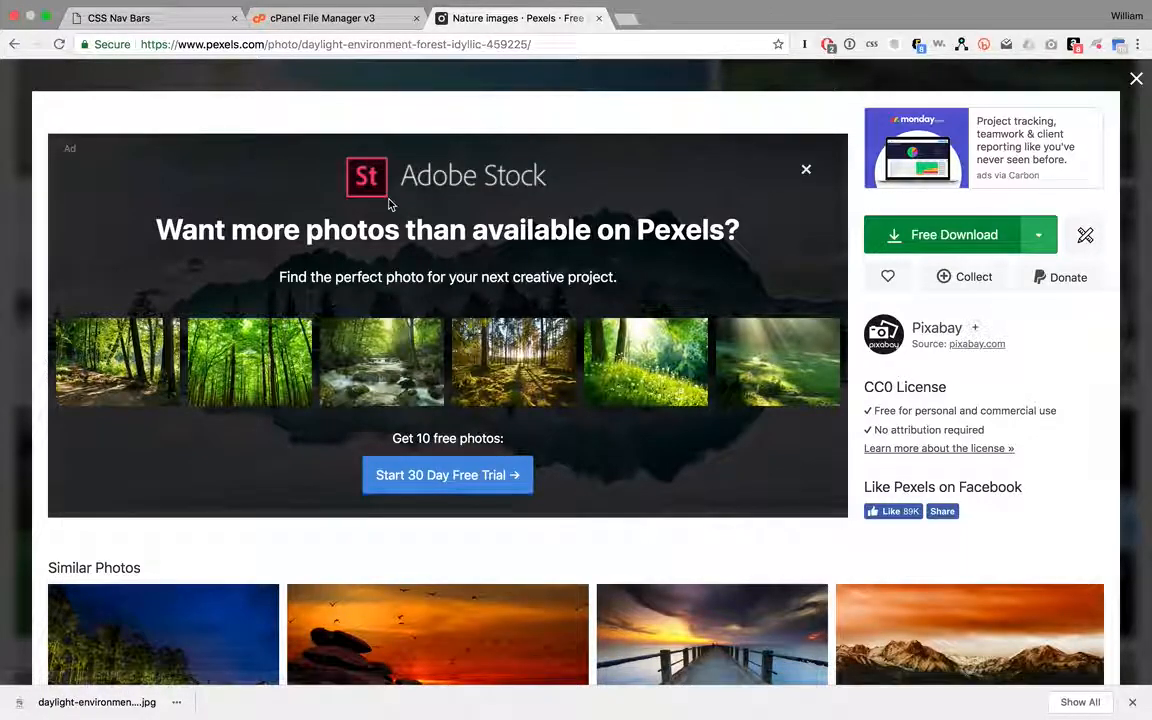
pyautogui.hotkey('ctrl', 'Left')
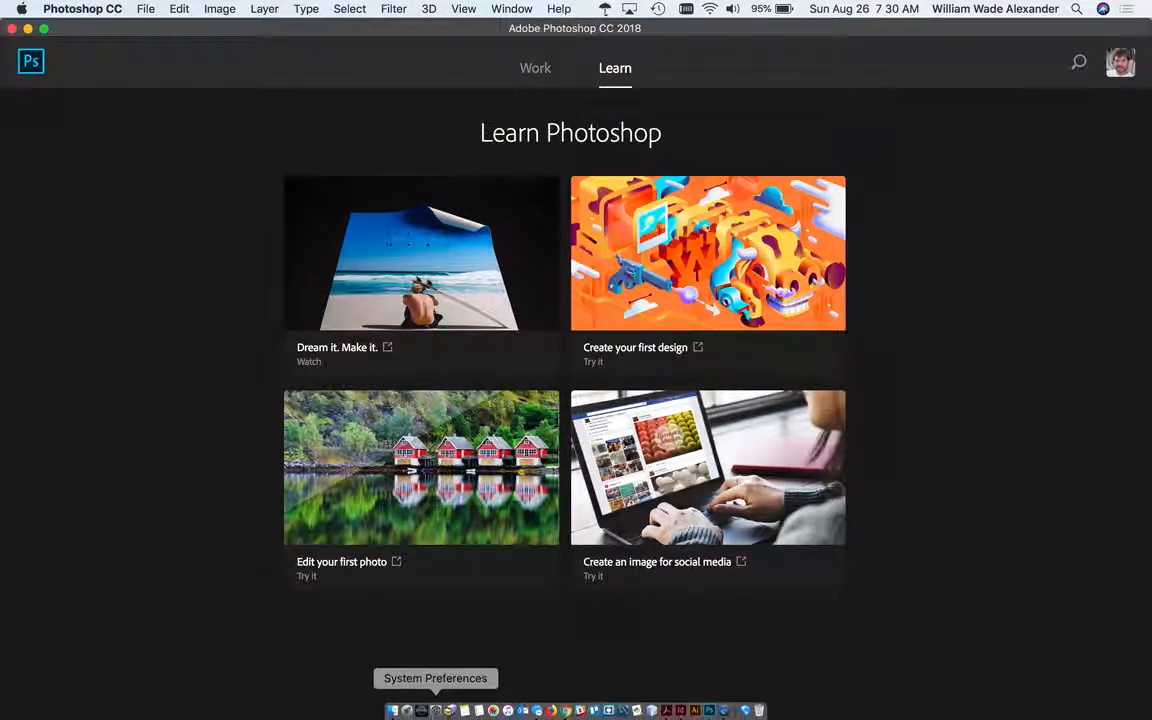
pyautogui.click(147, 9)
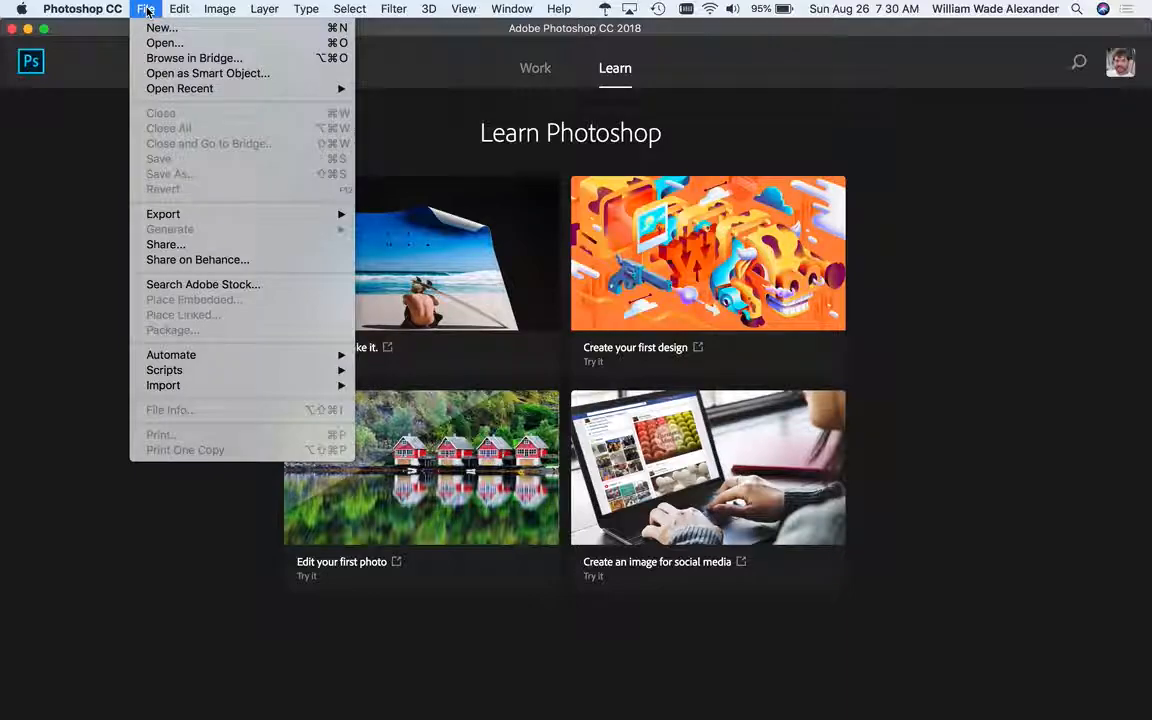
pyautogui.click(162, 43)
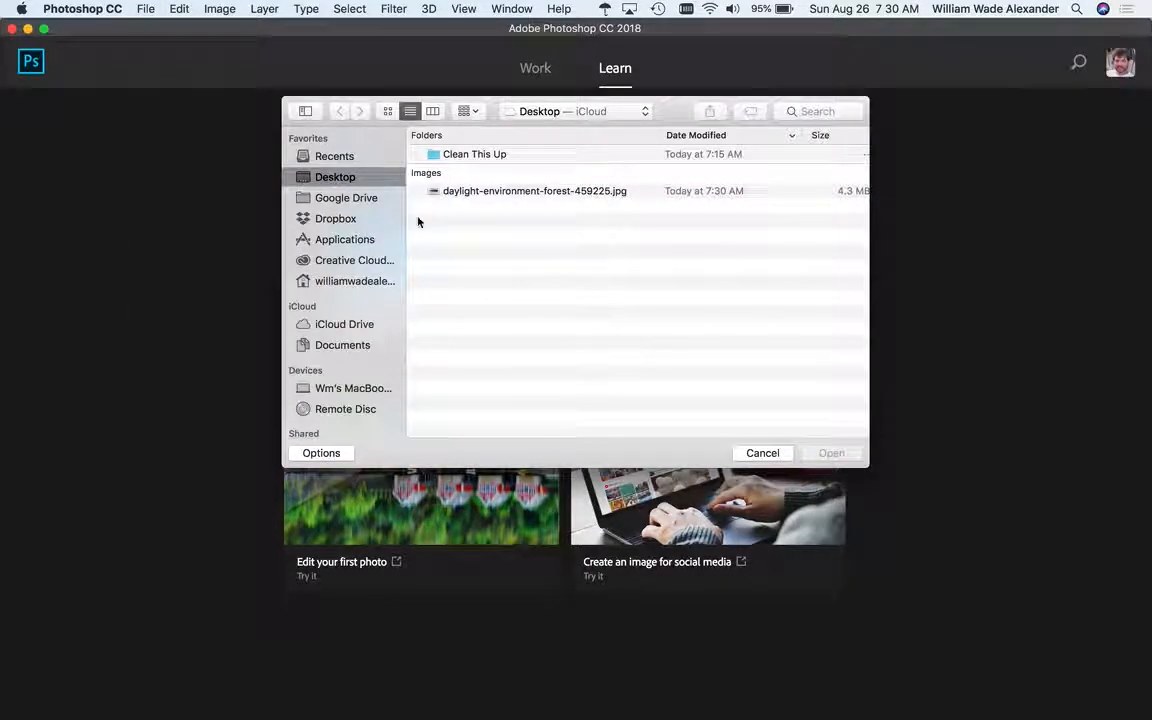
pyautogui.click(460, 190)
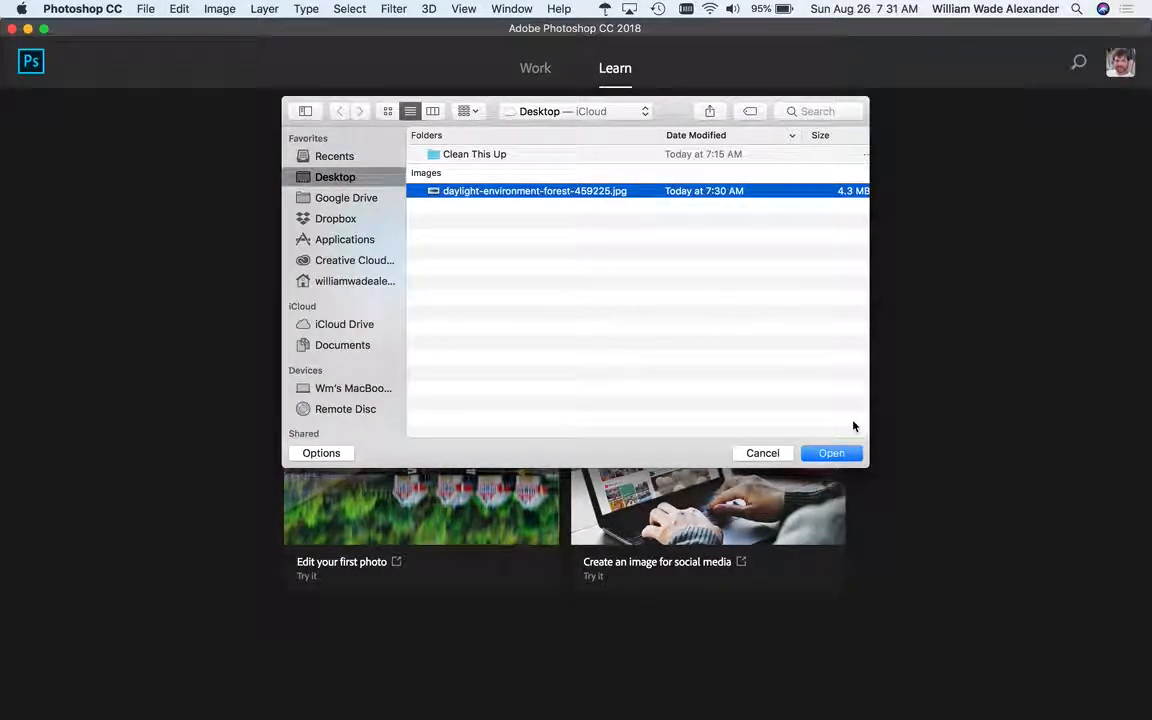
pyautogui.click(833, 454)
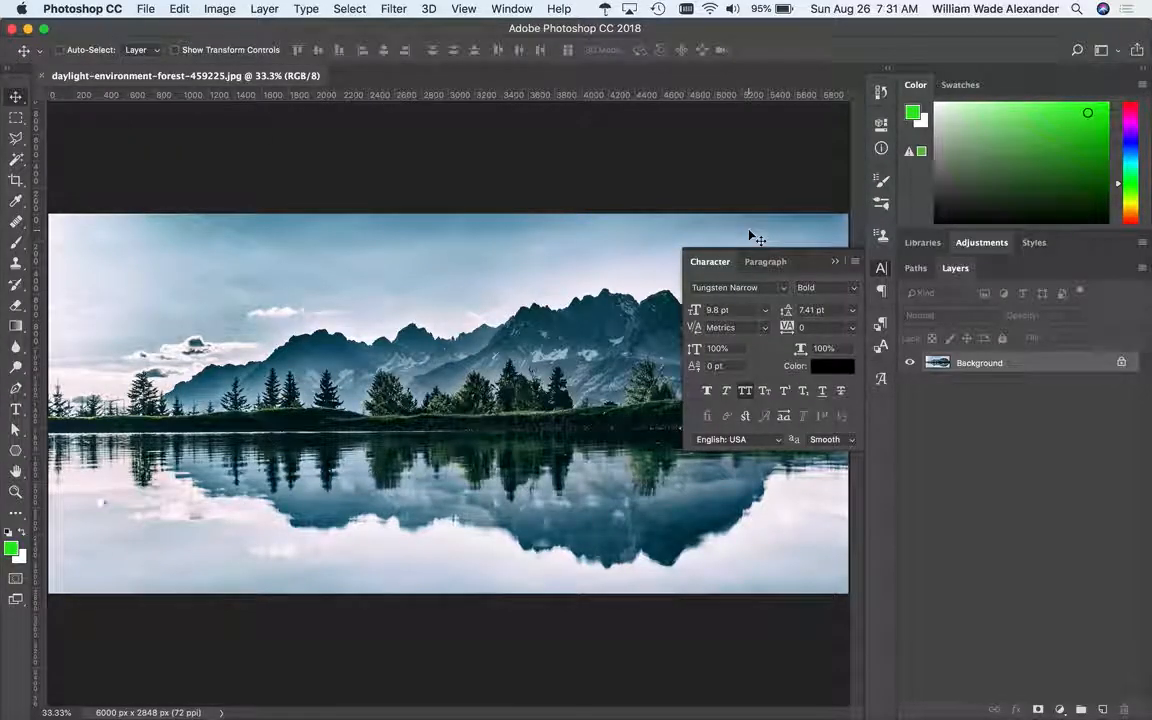
# Collapse the Character panel and check that the status bar is set to show Document Dimensions
pyautogui.click(881, 268)
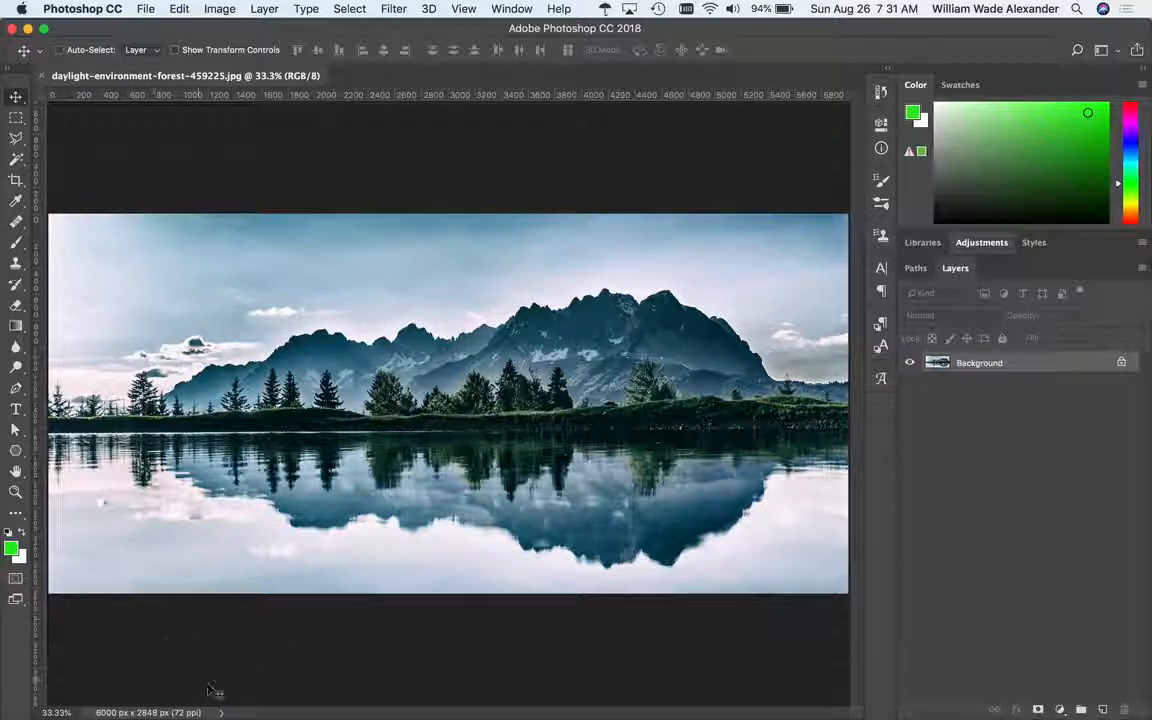
pyautogui.click(221, 712)
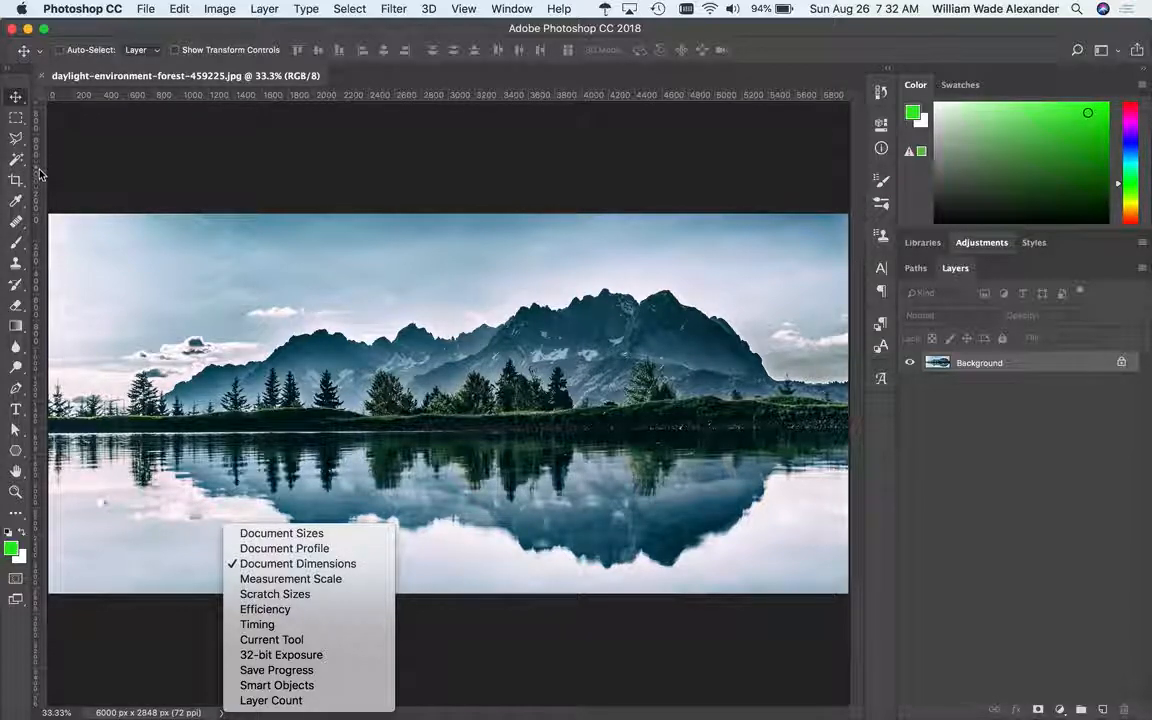
pyautogui.click(125, 115)
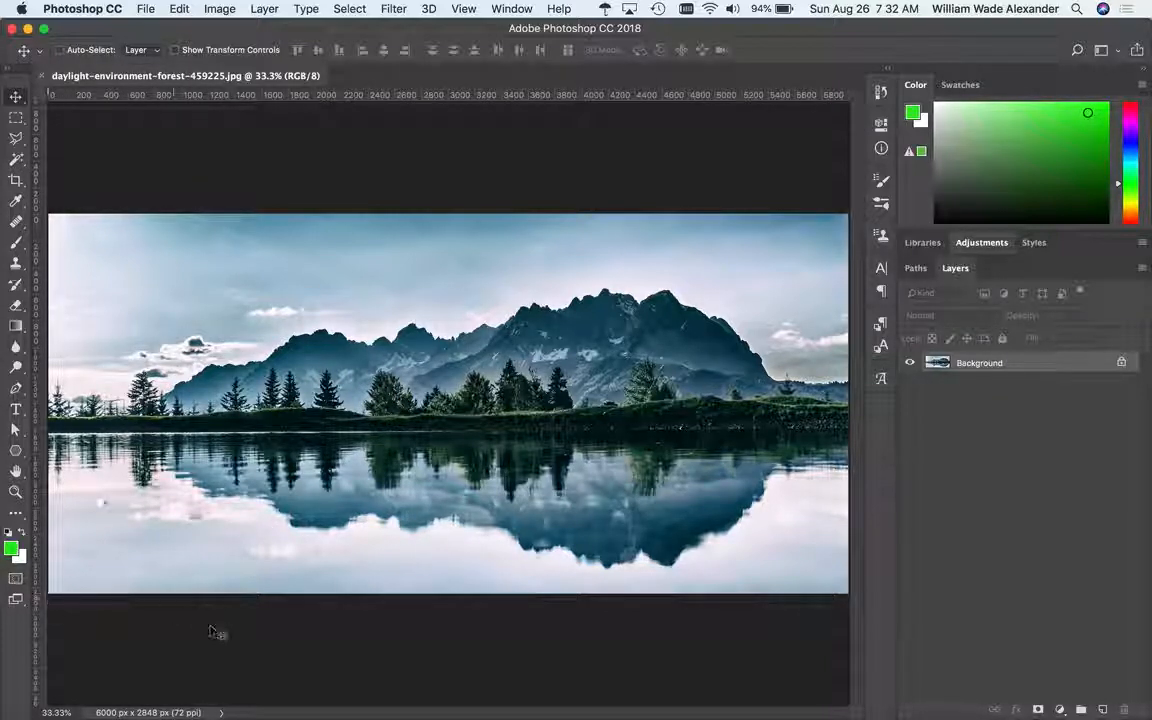
# Change the ruler units to inches and return them to pixels
pyautogui.rightClick(296, 99)
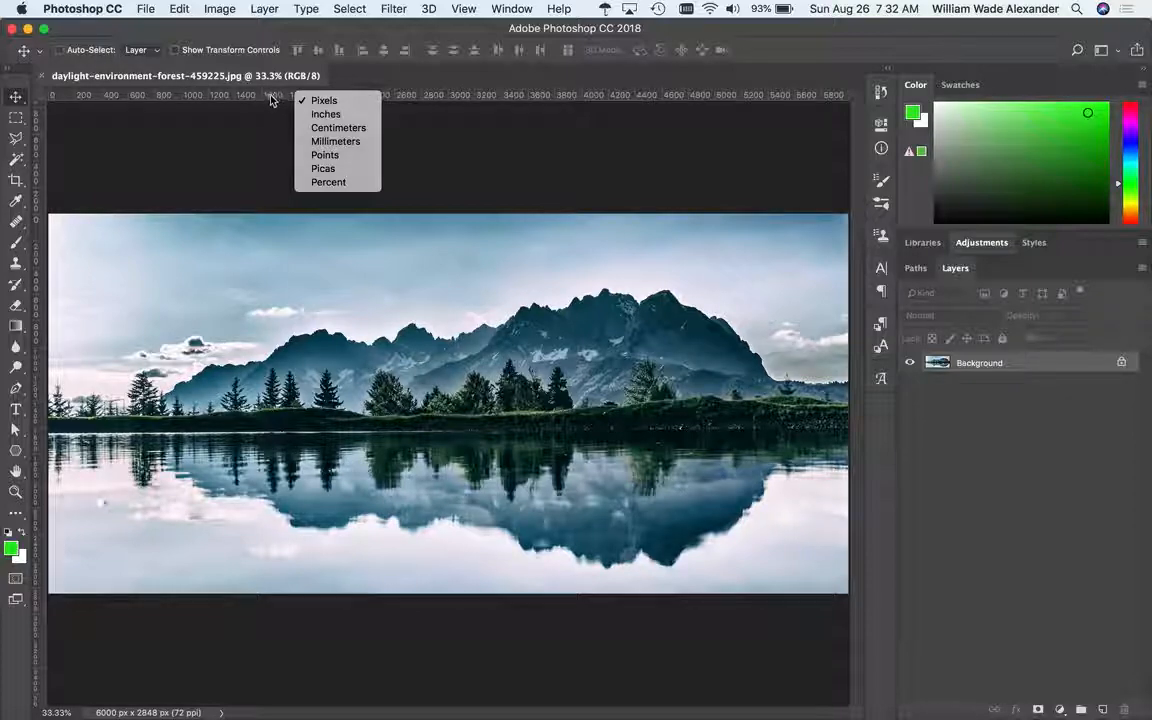
pyautogui.click(327, 115)
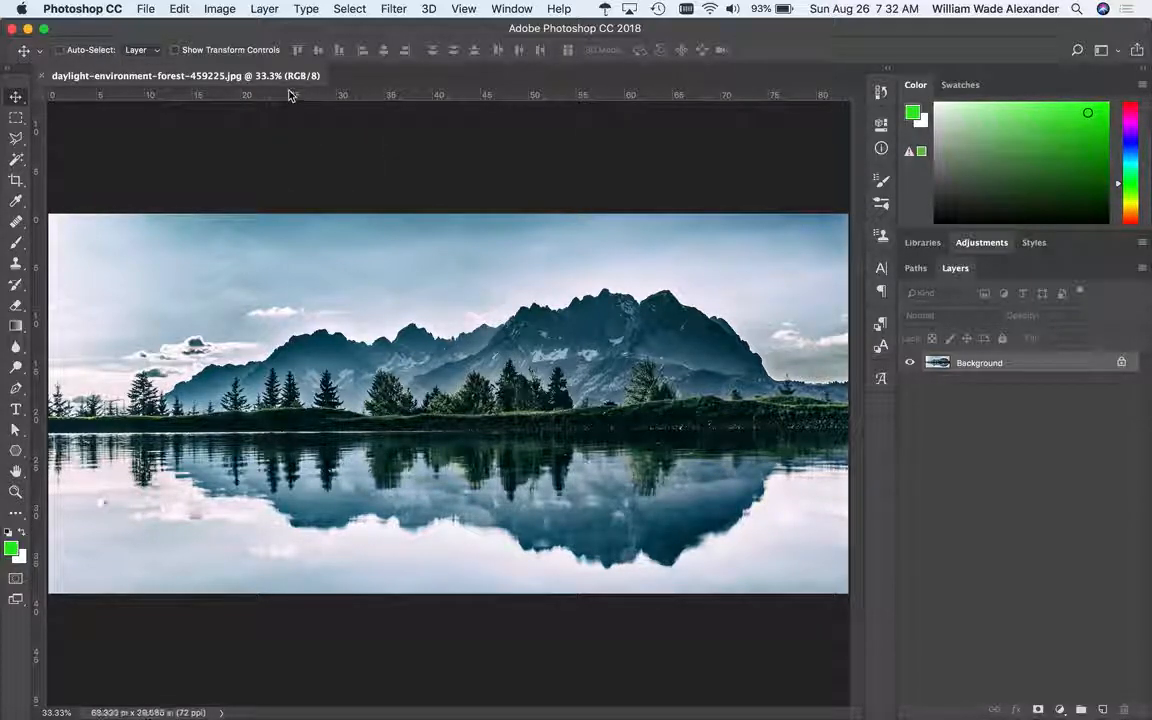
pyautogui.rightClick(290, 95)
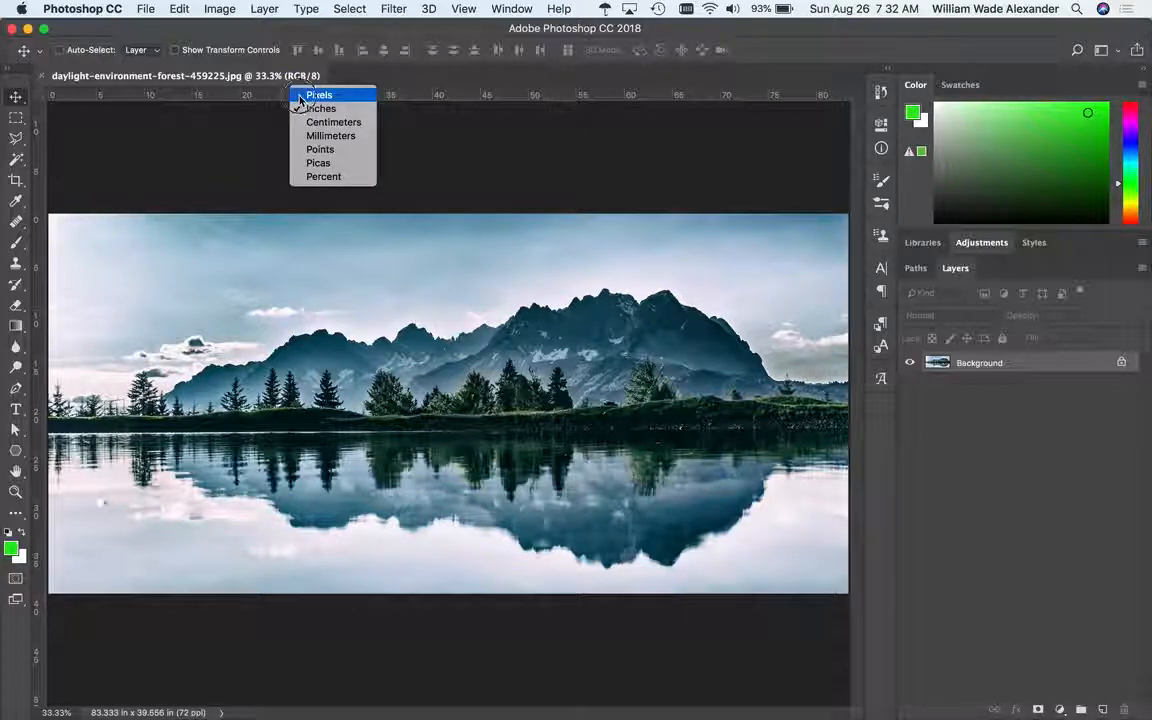
pyautogui.click(296, 96)
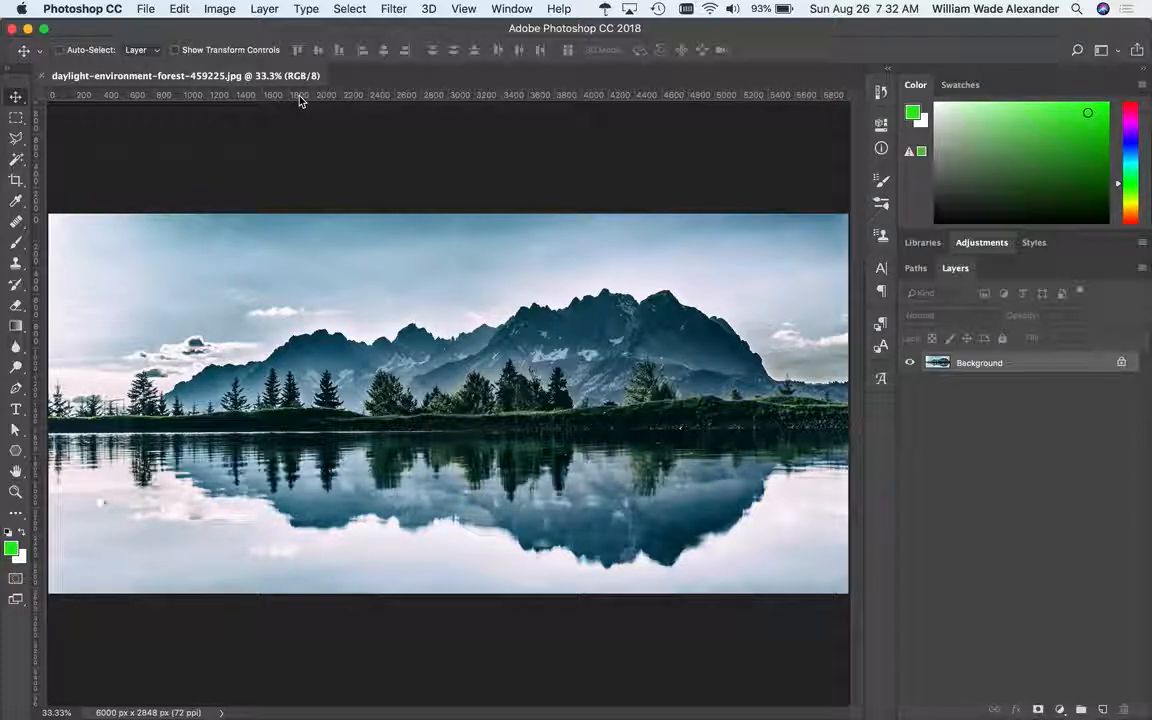
# Hide the rulers around the canvas and show them again
pyautogui.click(464, 9)
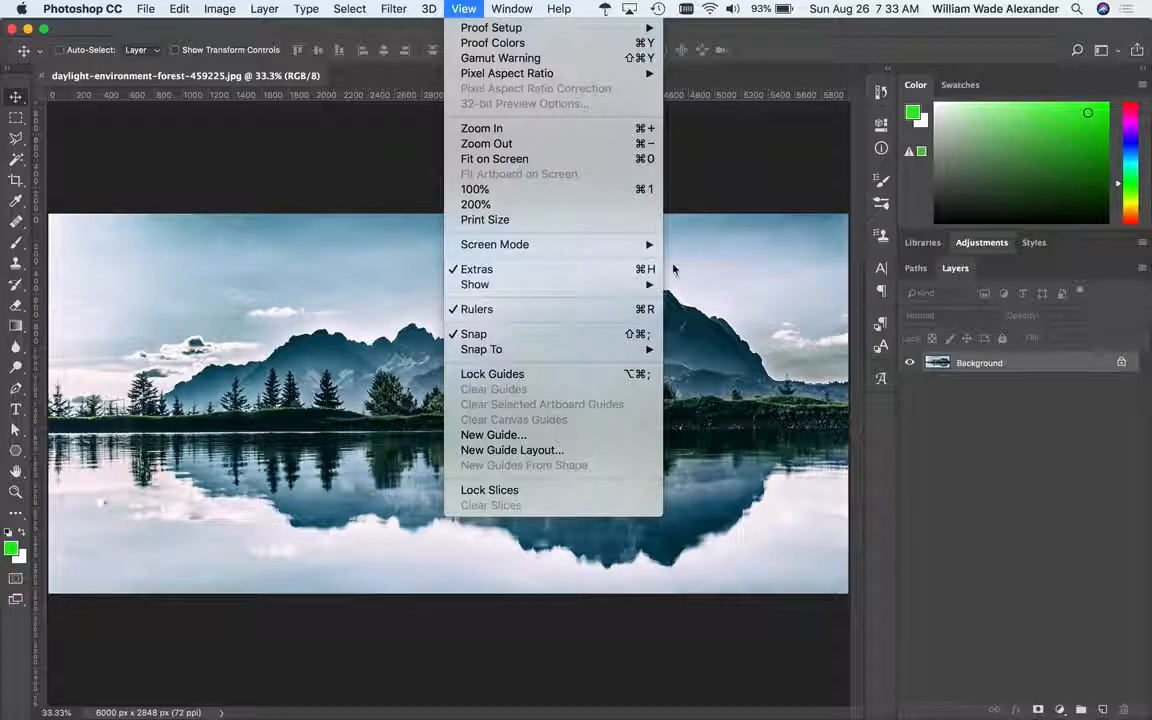
pyautogui.click(648, 311)
pyautogui.click(463, 9)
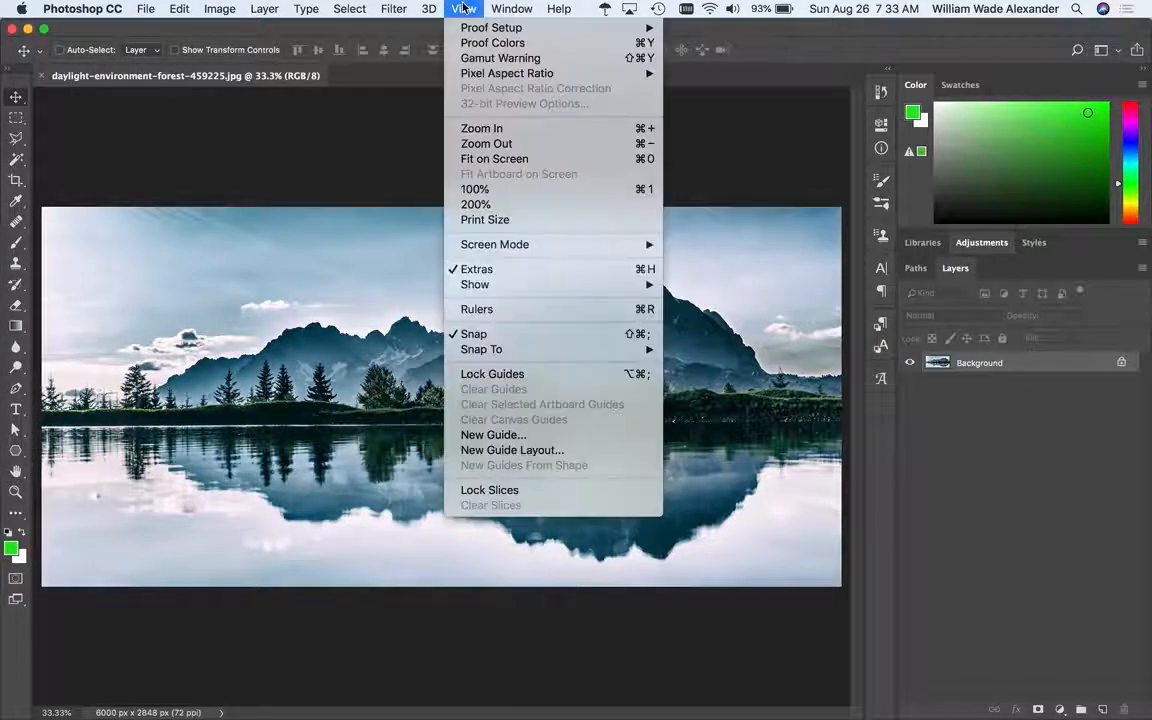
pyautogui.click(529, 311)
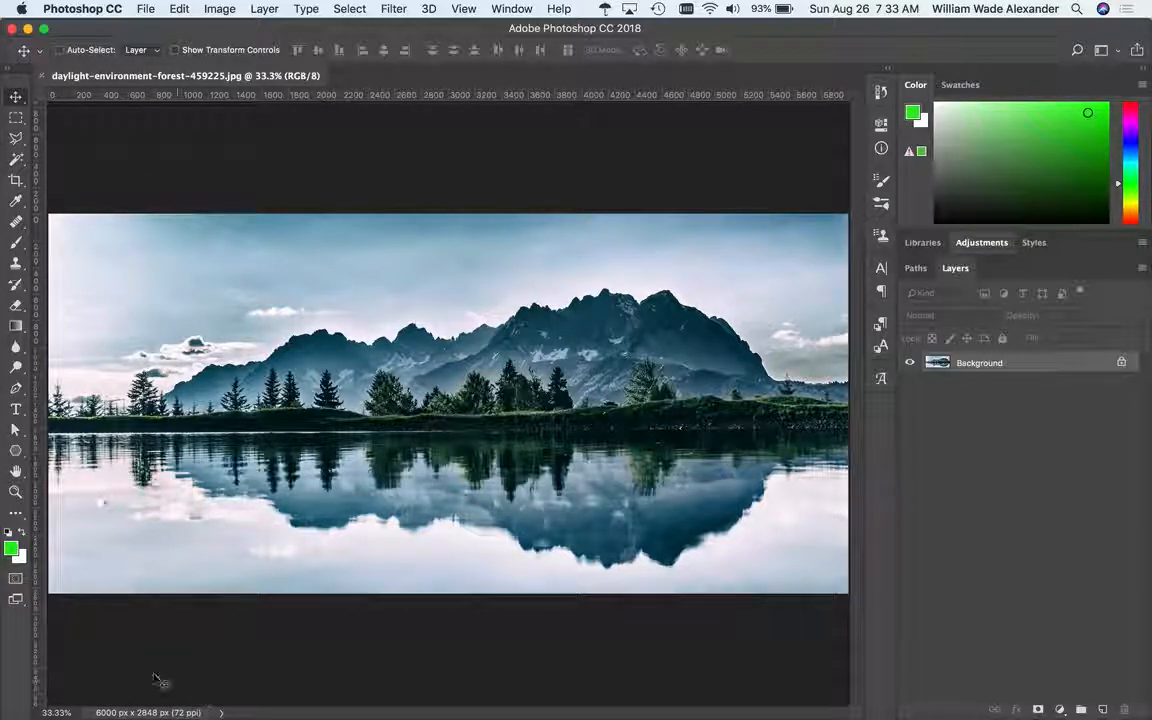
# Check the photo's pixel dimensions and resolution in the Image Size dialog, leaving without changes
pyautogui.click(220, 8)
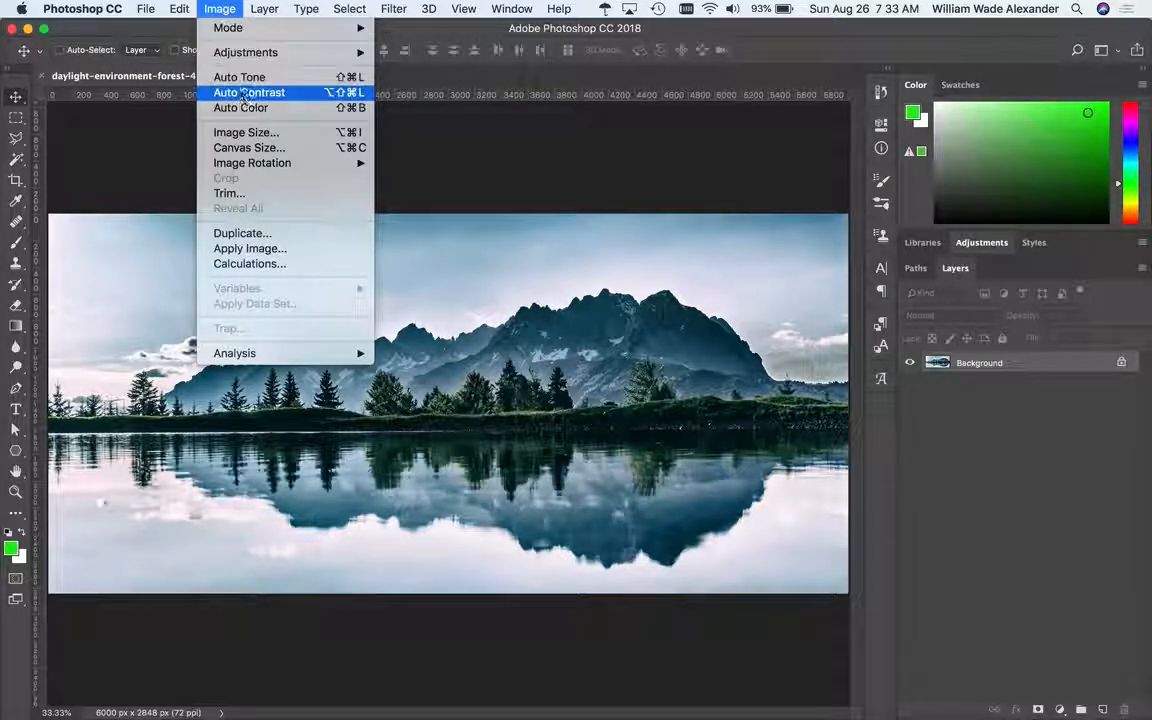
pyautogui.click(248, 133)
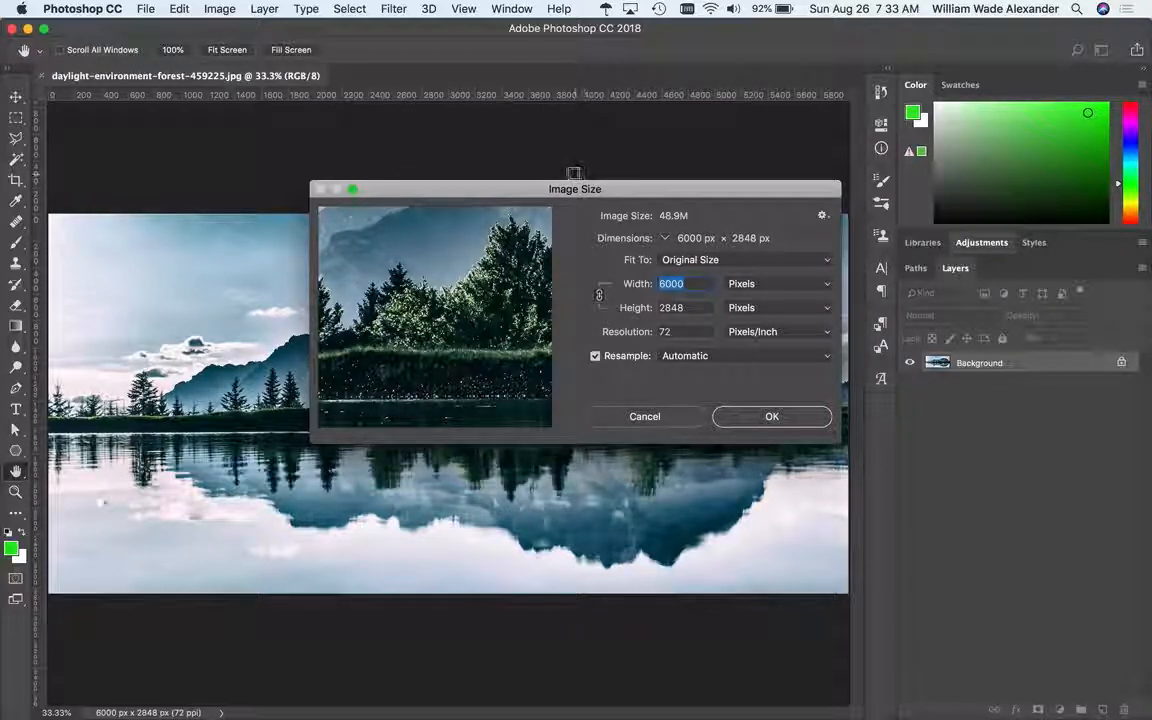
pyautogui.click(648, 416)
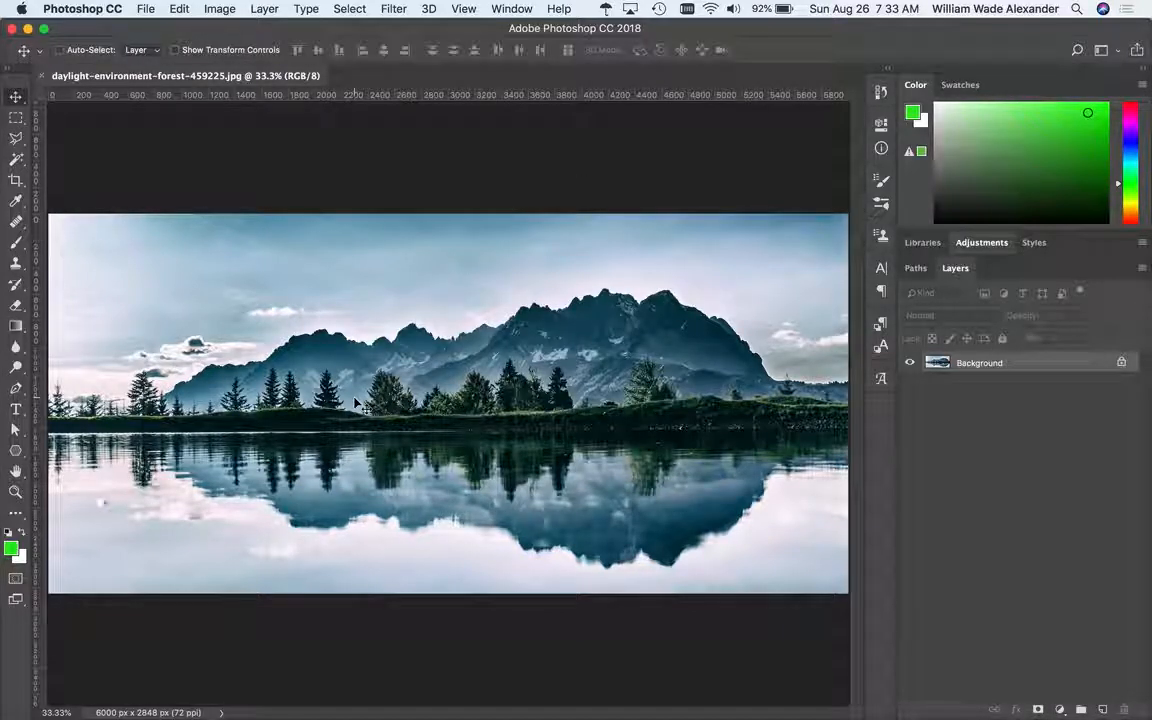
# Set the status bar to Document Sizes, glance at the Pexels page in Chrome, and return the status bar to Document Dimensions
pyautogui.click(221, 712)
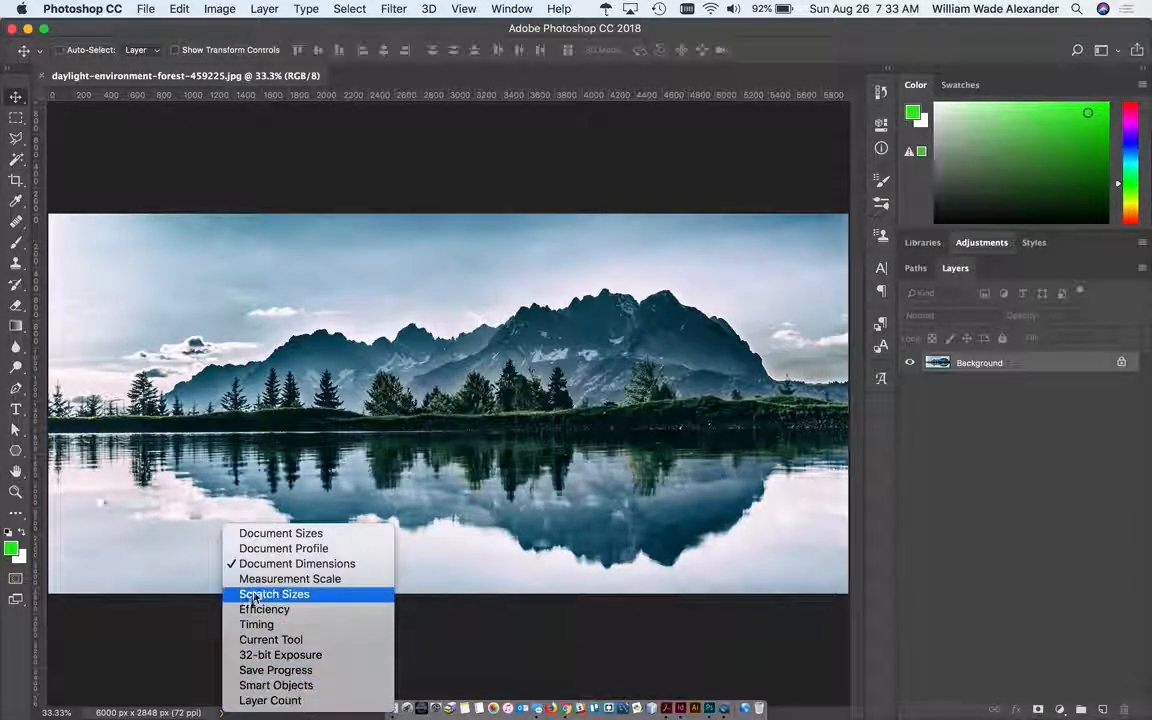
pyautogui.click(276, 533)
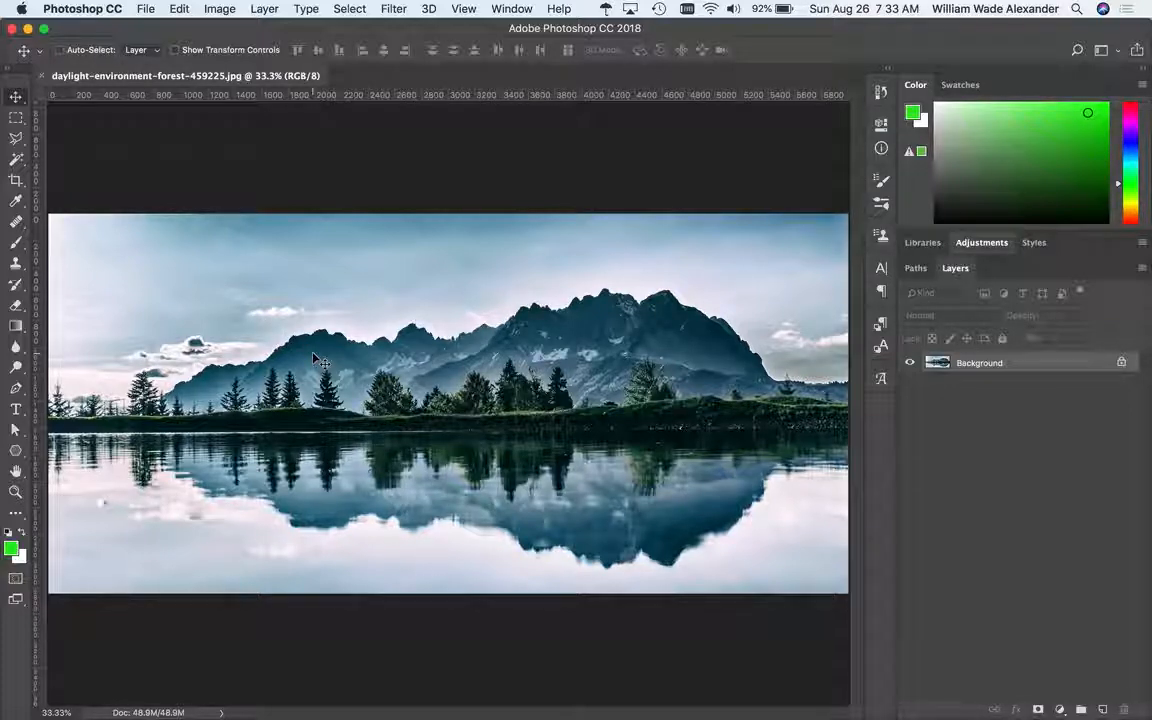
pyautogui.click(222, 713)
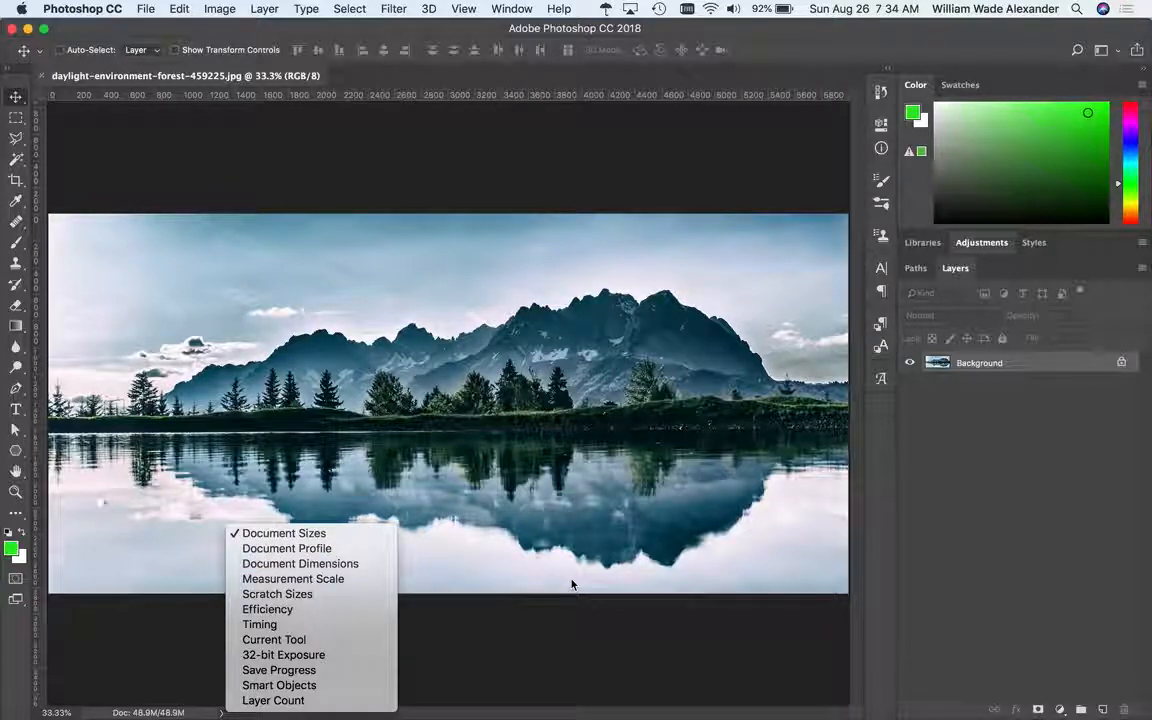
pyautogui.hotkey('ctrl', 'Right')
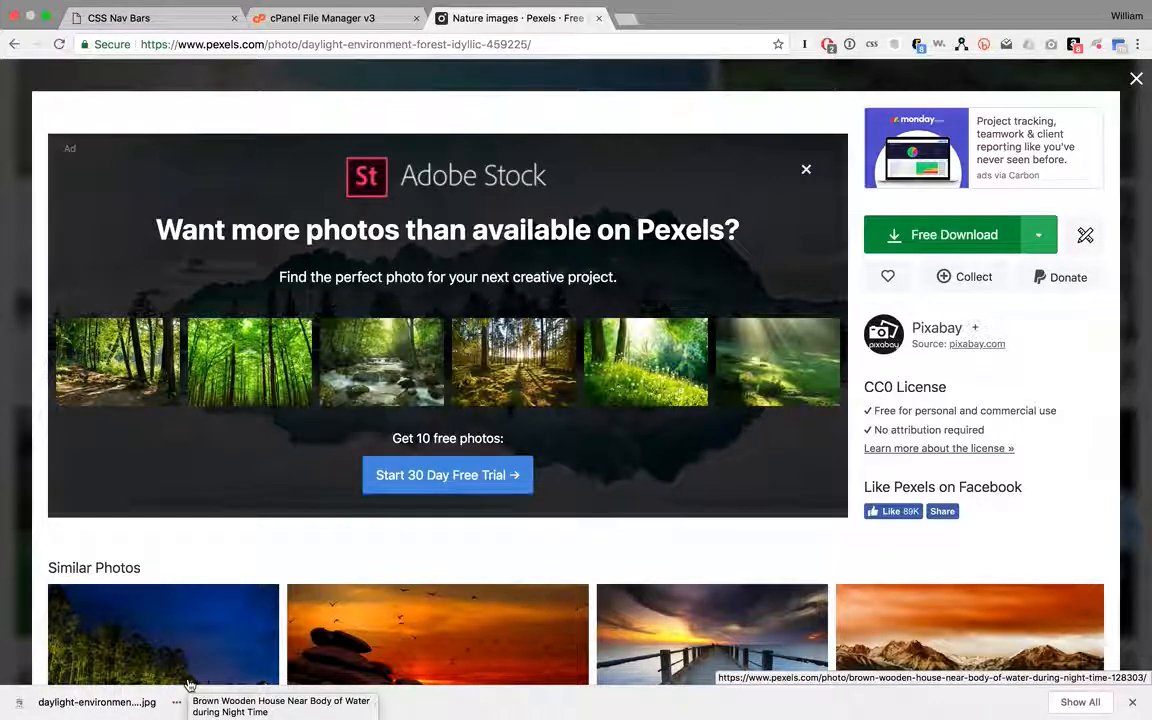
pyautogui.hotkey('ctrl', 'Left')
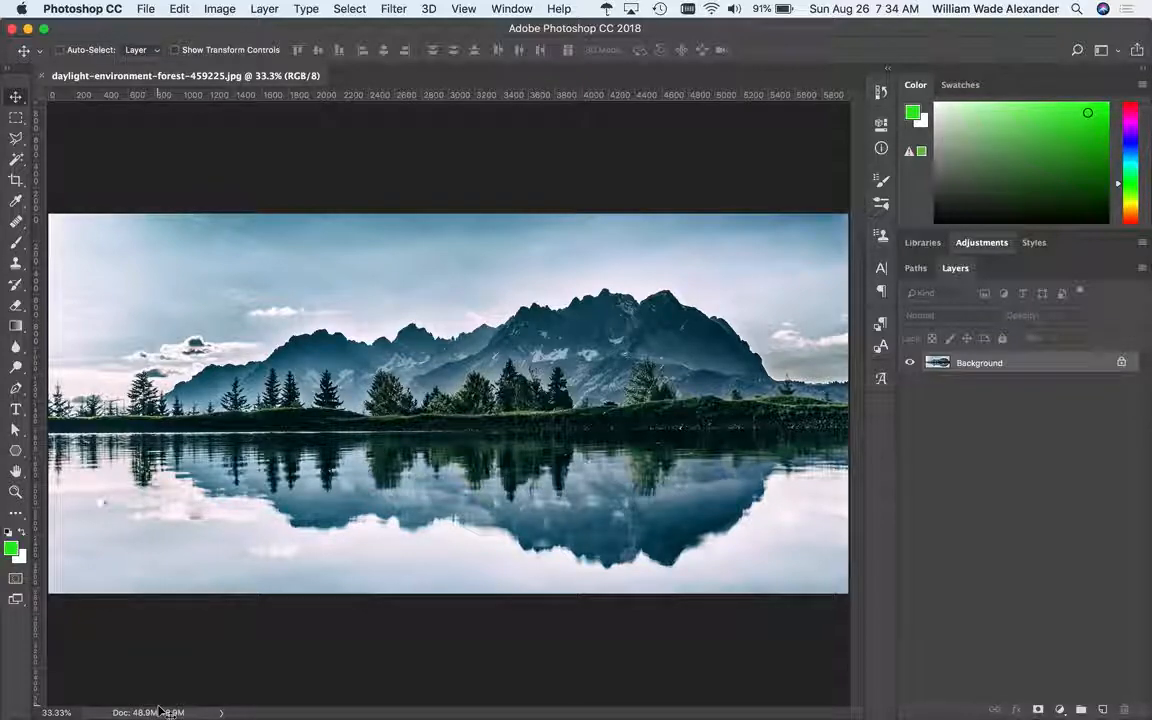
pyautogui.click(216, 712)
pyautogui.click(240, 564)
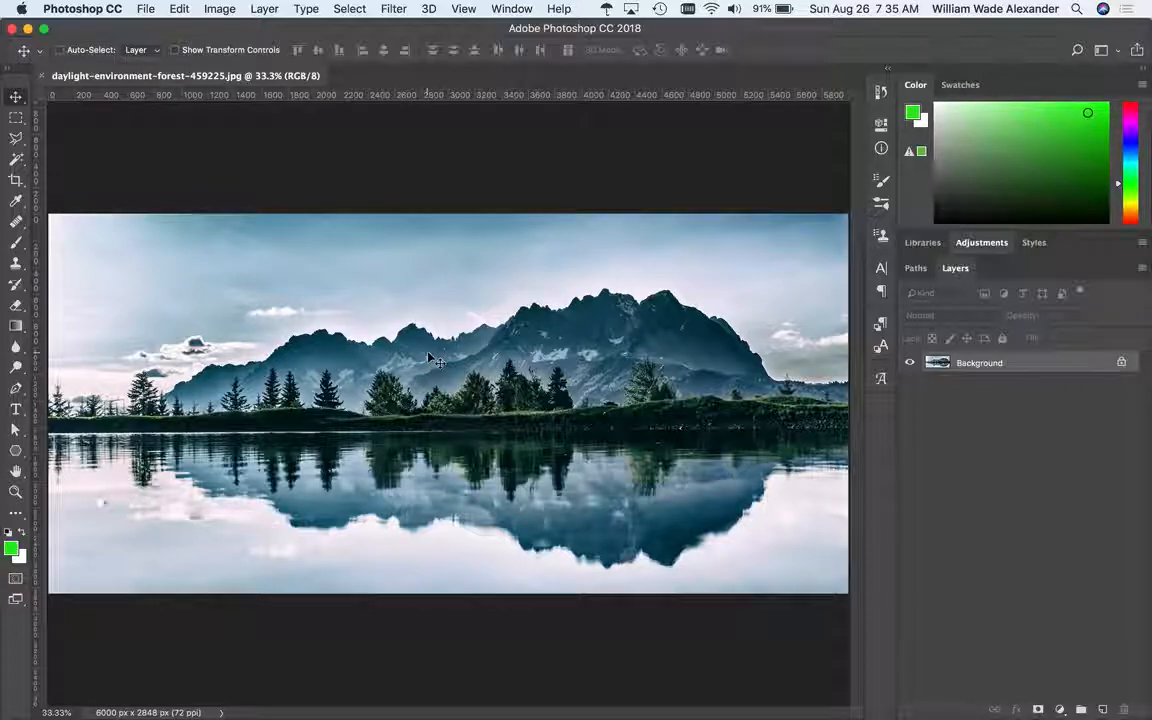
# Magnify the photo to 3200% and examine the individual pixels across the trees and mountains
pyautogui.press('super+plus')
pyautogui.press('super+plus')
pyautogui.press('super+plus')
pyautogui.press('super+plus')
pyautogui.press('super+plus')
pyautogui.press('super+plus')
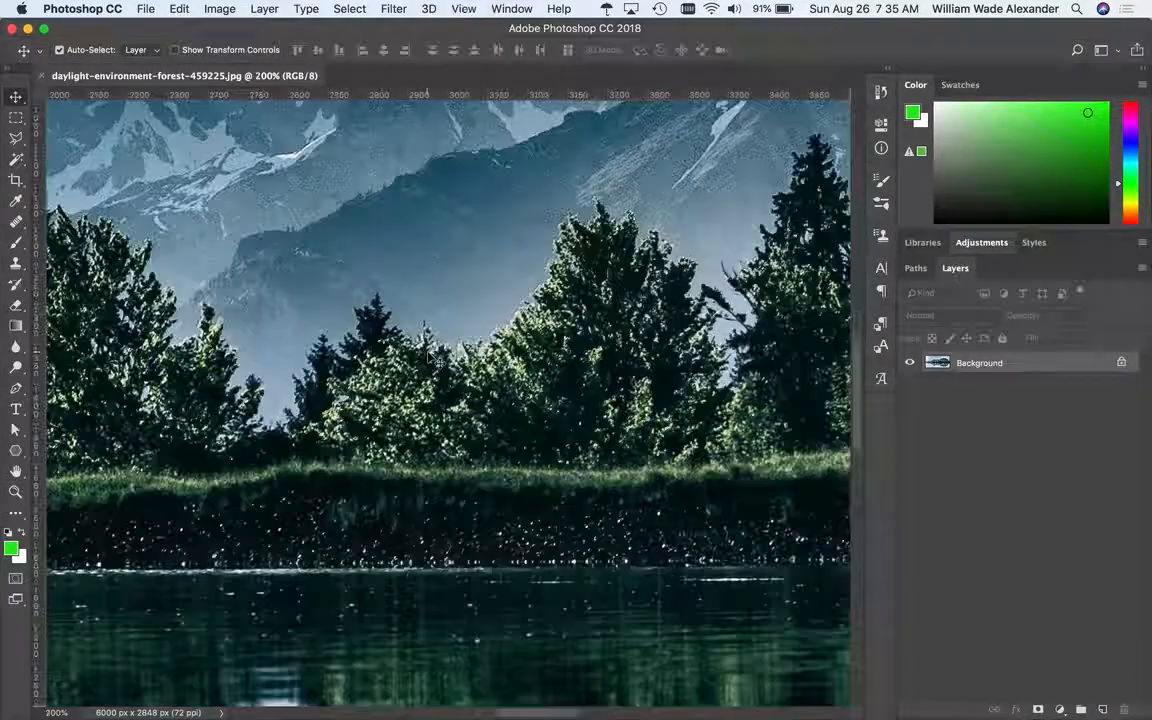
pyautogui.press('super+plus')
pyautogui.press('super+plus')
pyautogui.press('super+plus')
pyautogui.press('super+plus')
pyautogui.press('super+plus')
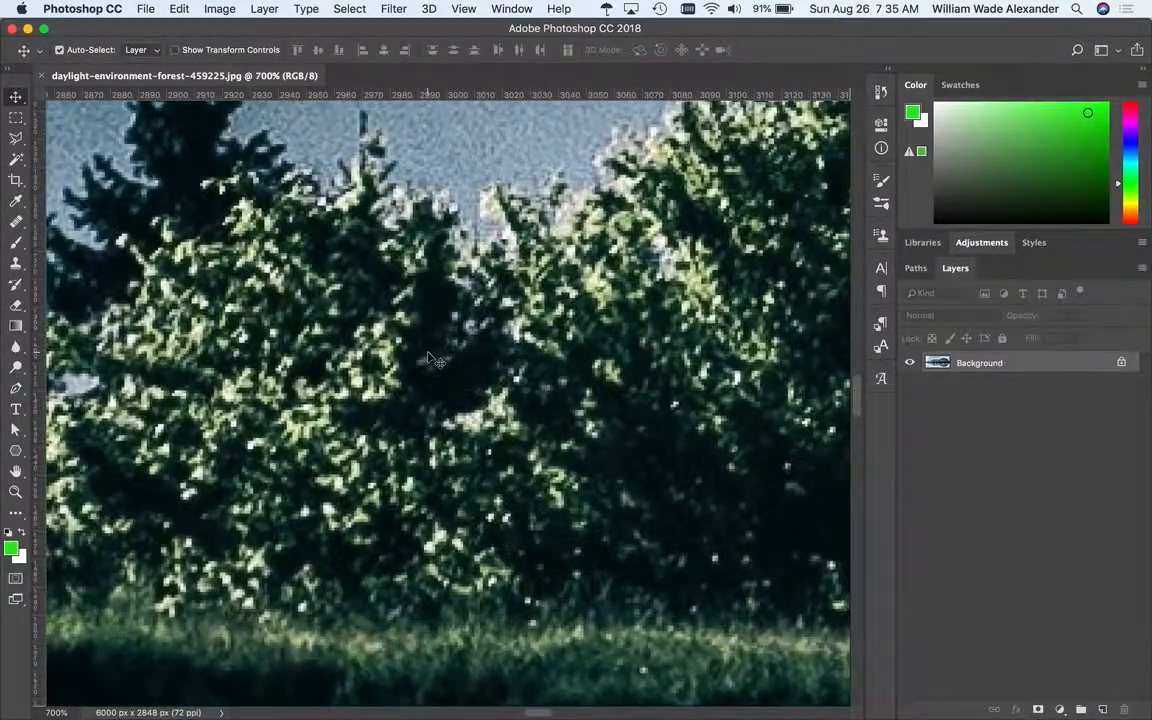
pyautogui.press('super+plus')
pyautogui.press('super+plus')
pyautogui.press('super+plus')
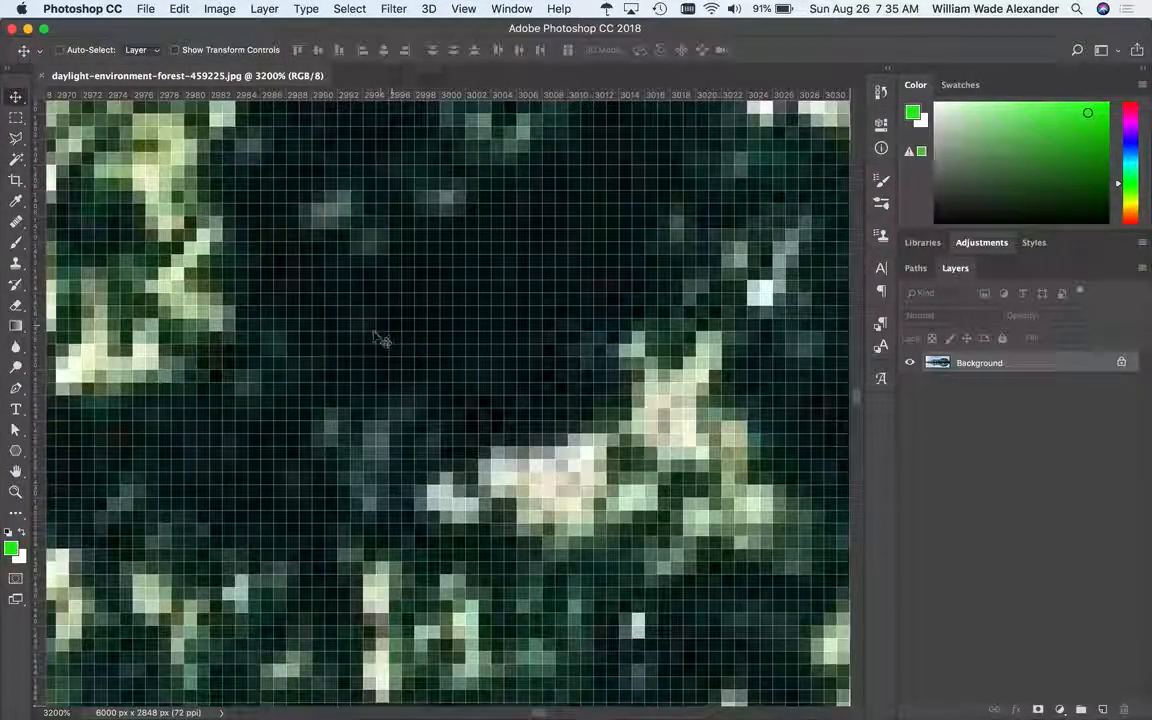
pyautogui.scroll(2, 313, 315)
pyautogui.hscroll(-2, 313, 315)
pyautogui.scroll(10, 316, 322)
pyautogui.hscroll(-10, 316, 322)
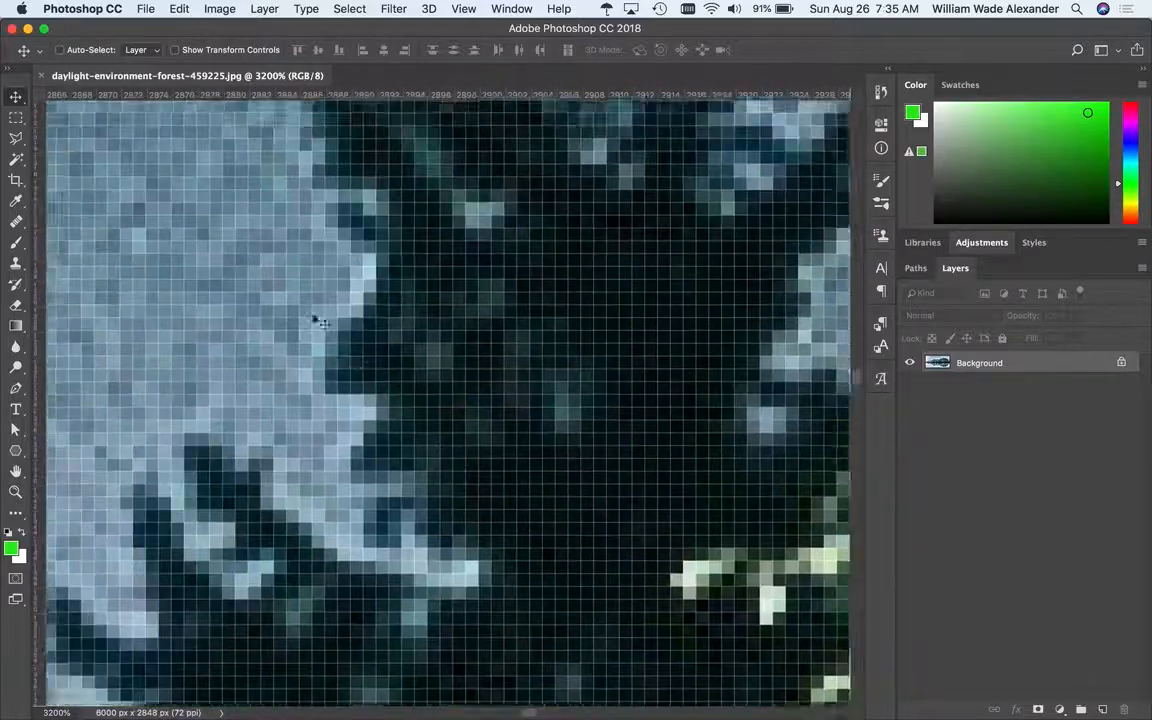
pyautogui.hscroll(-10, 316, 320)
pyautogui.scroll(10, 316, 320)
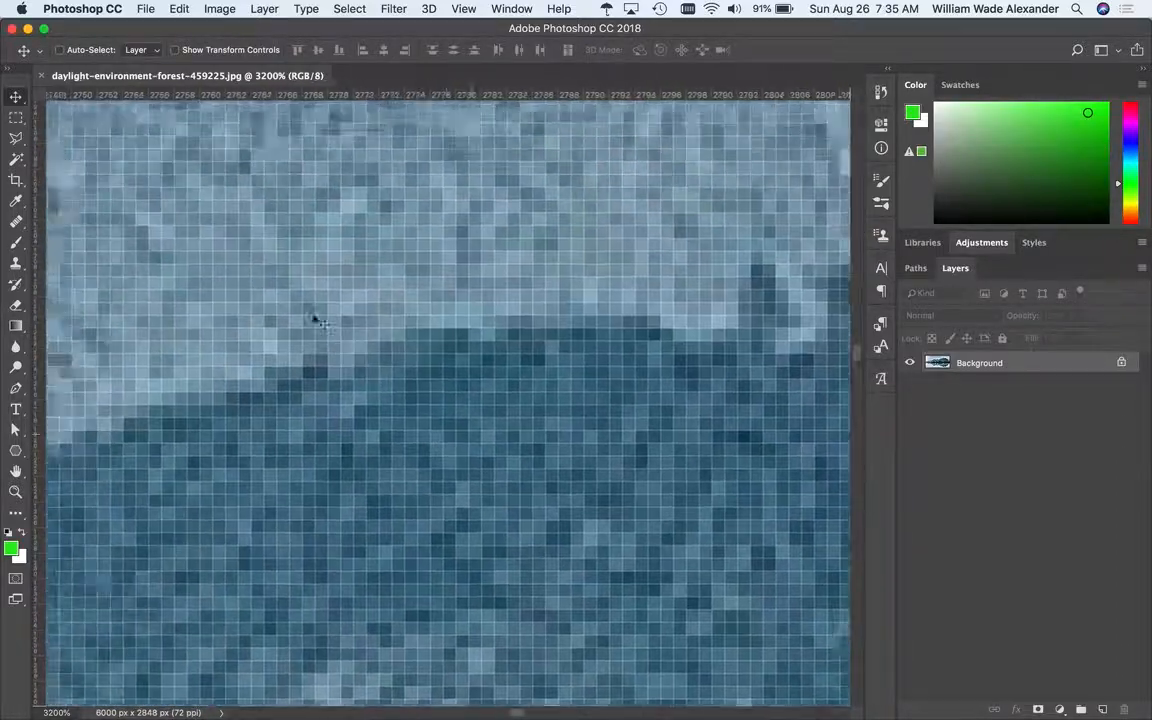
pyautogui.hscroll(-8, 316, 320)
pyautogui.scroll(8, 316, 320)
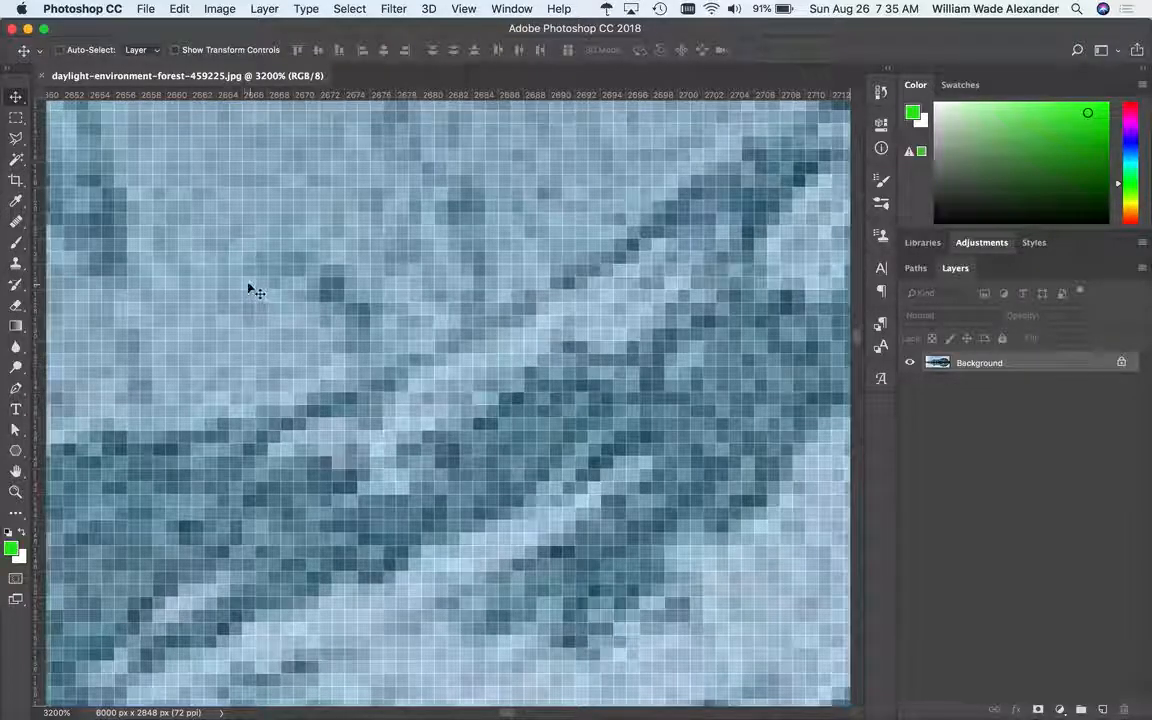
pyautogui.hscroll(15, 364, 410)
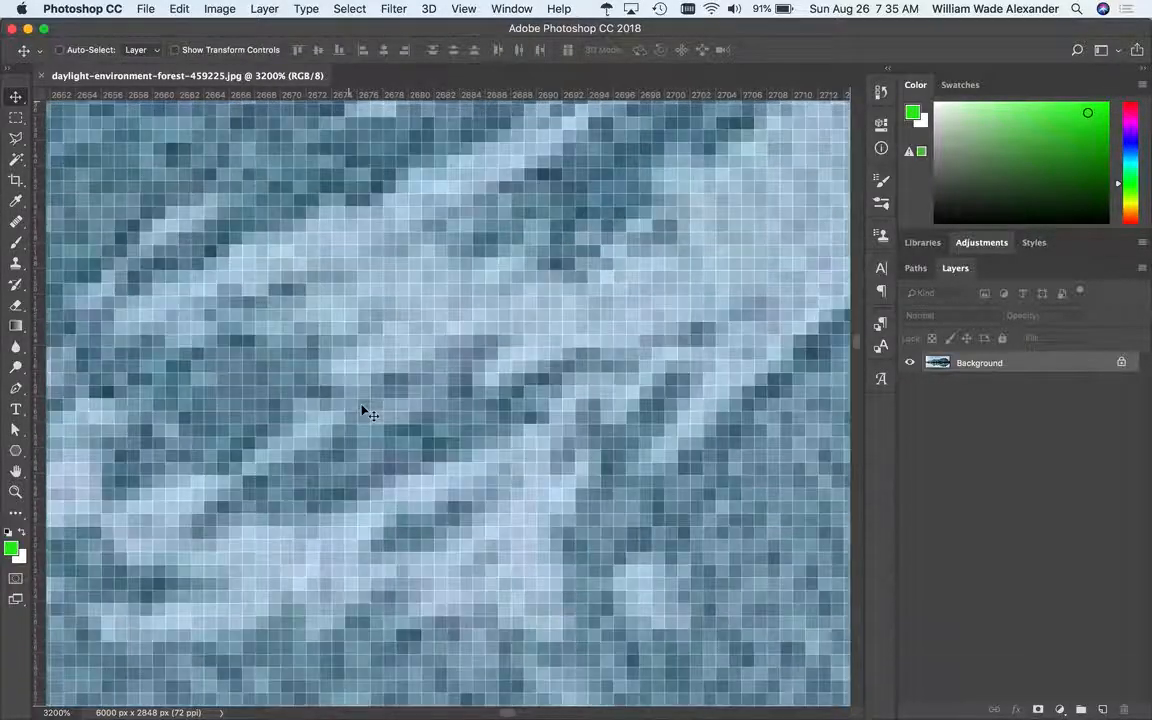
# Zoom back out step by step to 33.33% to view the whole photo
pyautogui.press('super+minus')
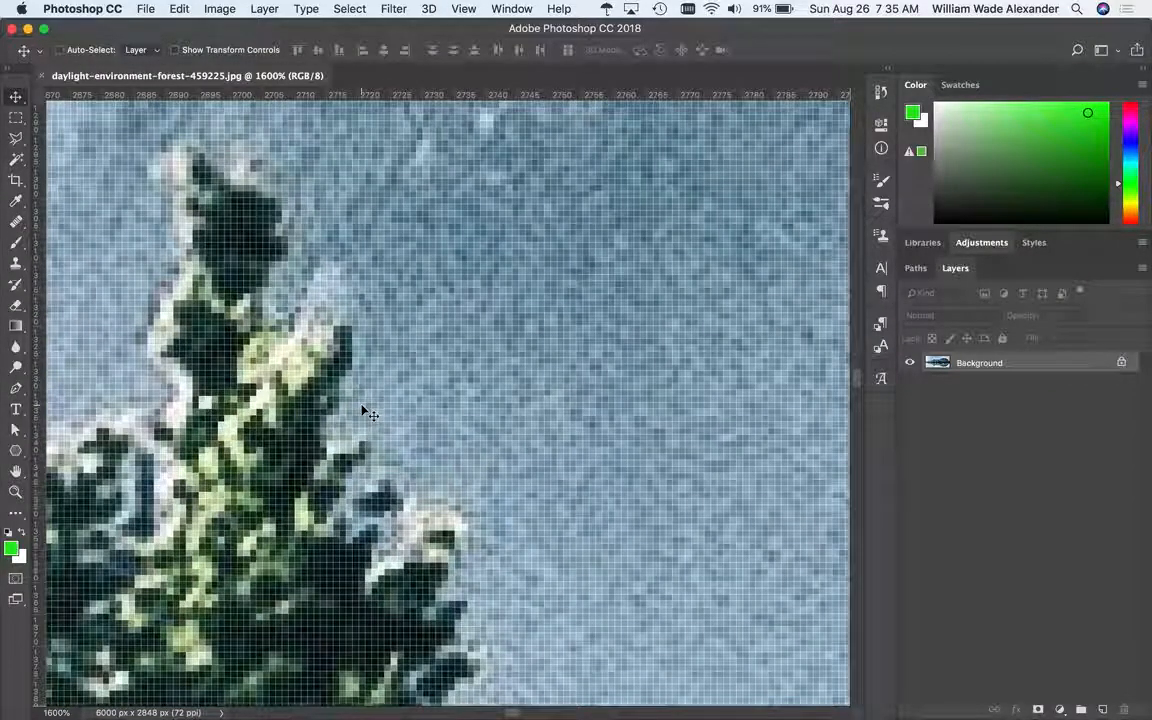
pyautogui.press('super+minus')
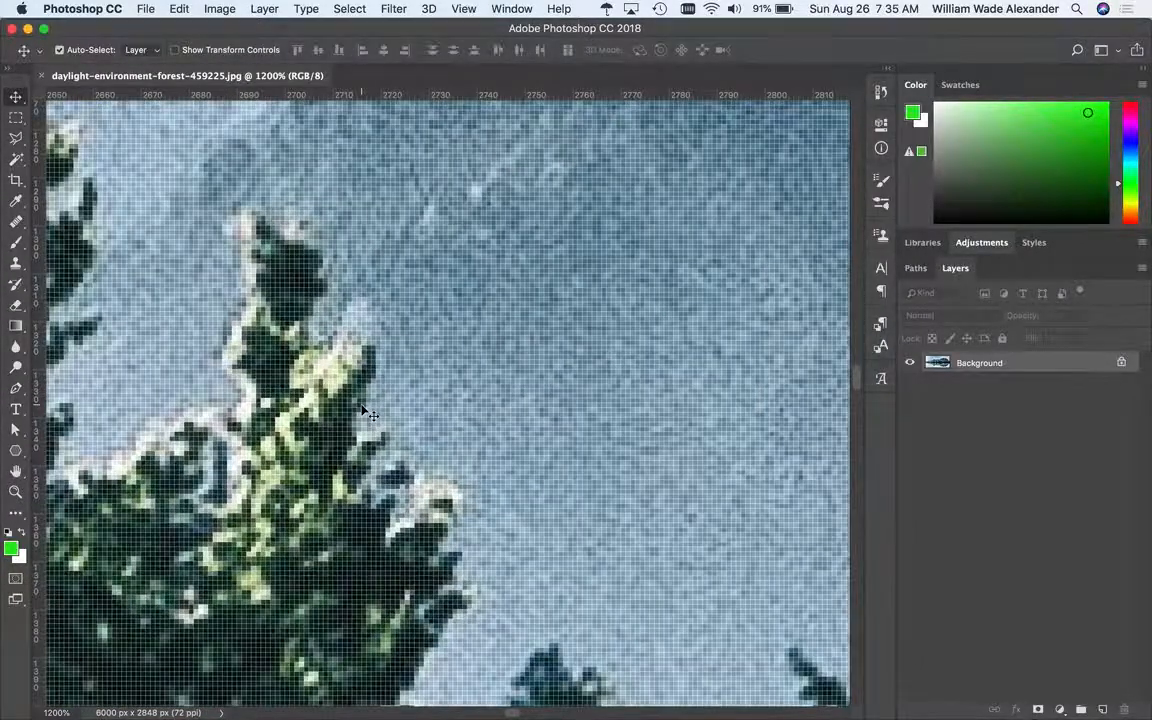
pyautogui.press('super+minus')
pyautogui.press('super+minus')
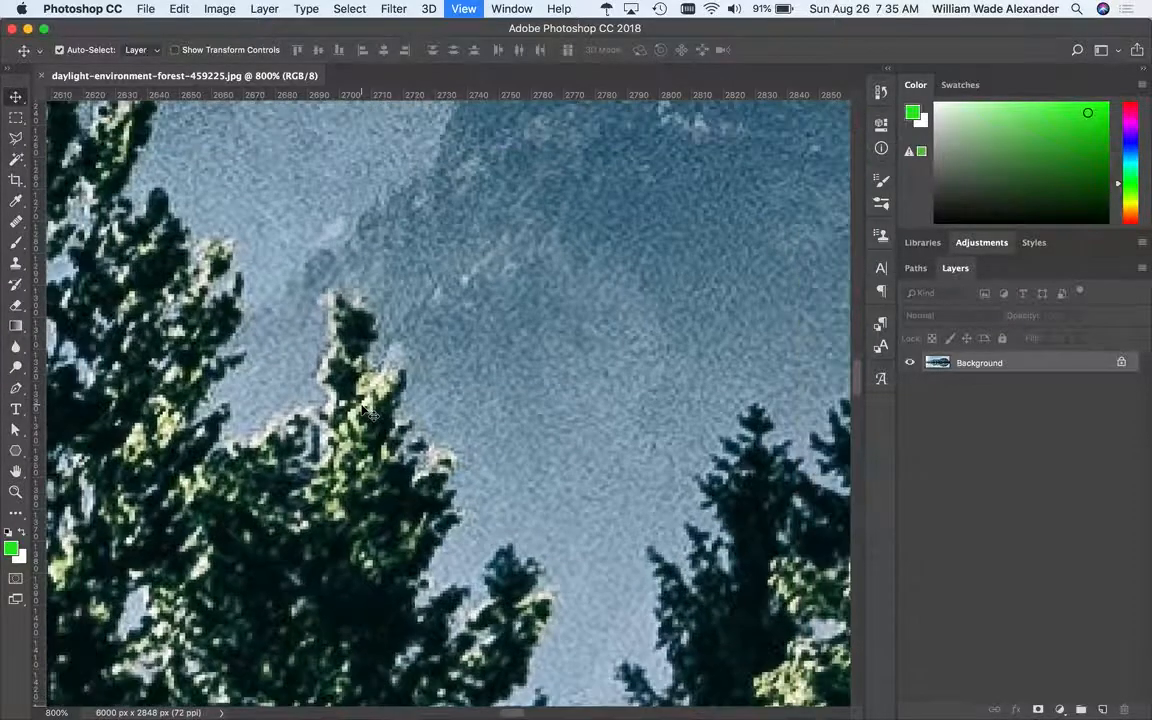
pyautogui.press('super+minus')
pyautogui.press('super+minus')
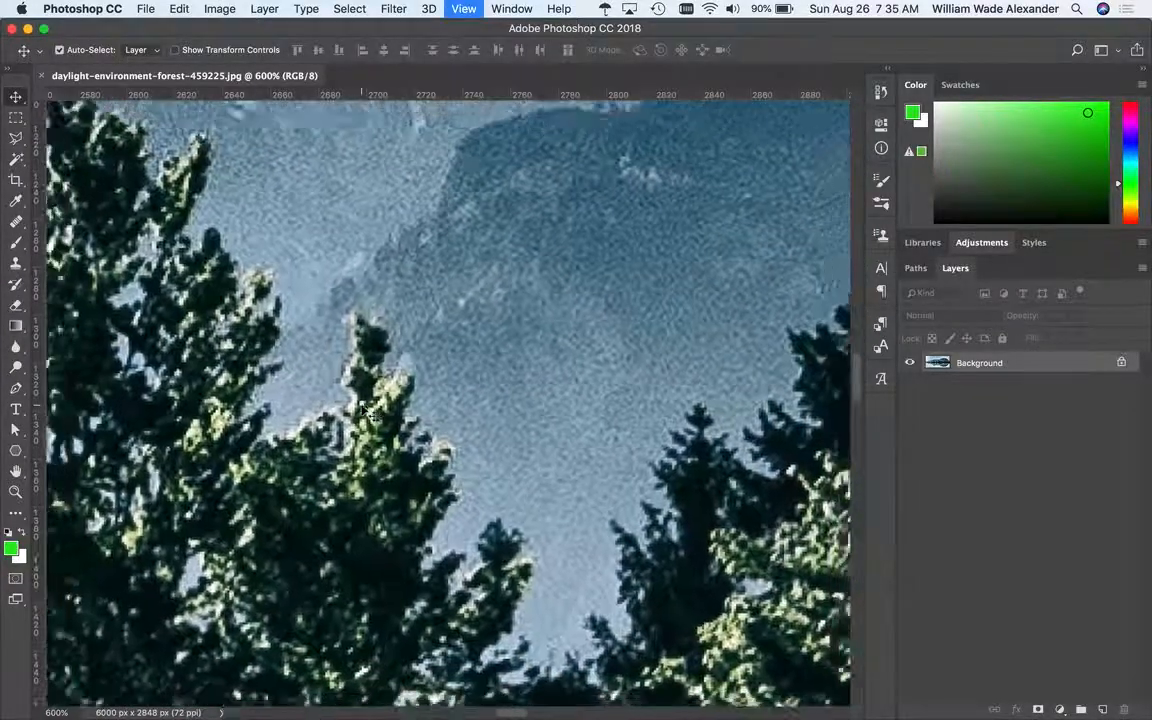
pyautogui.press('super+minus')
pyautogui.press('super+minus')
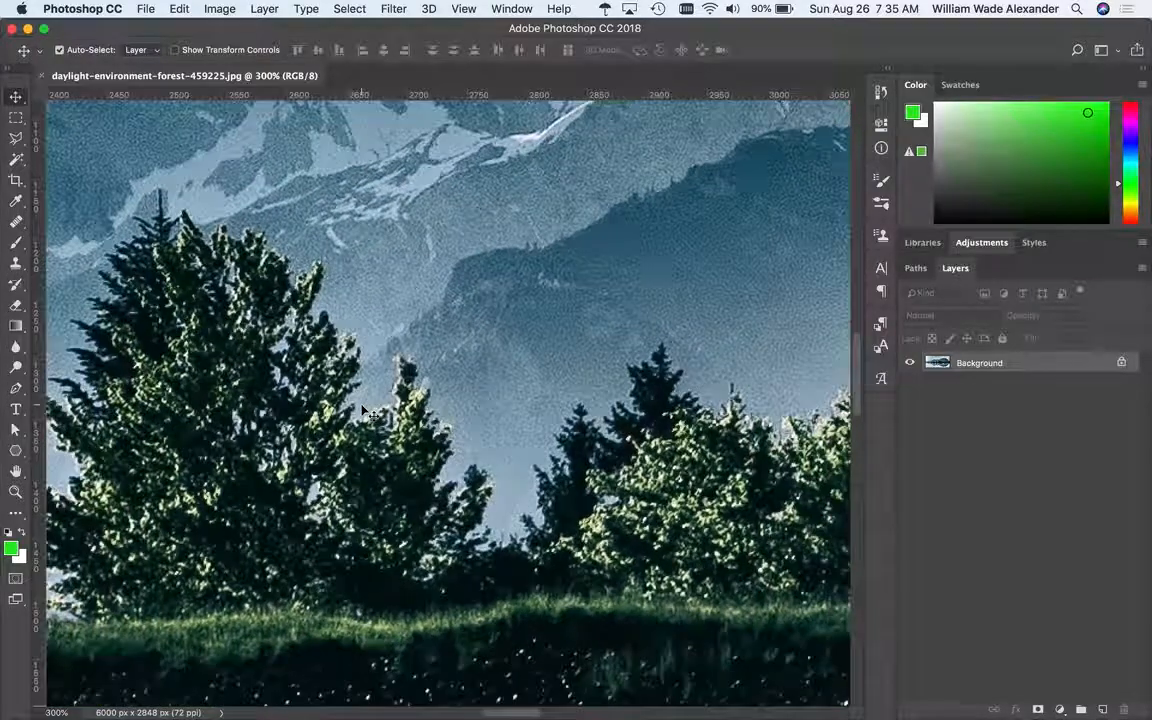
pyautogui.press('super+minus')
pyautogui.press('super+minus')
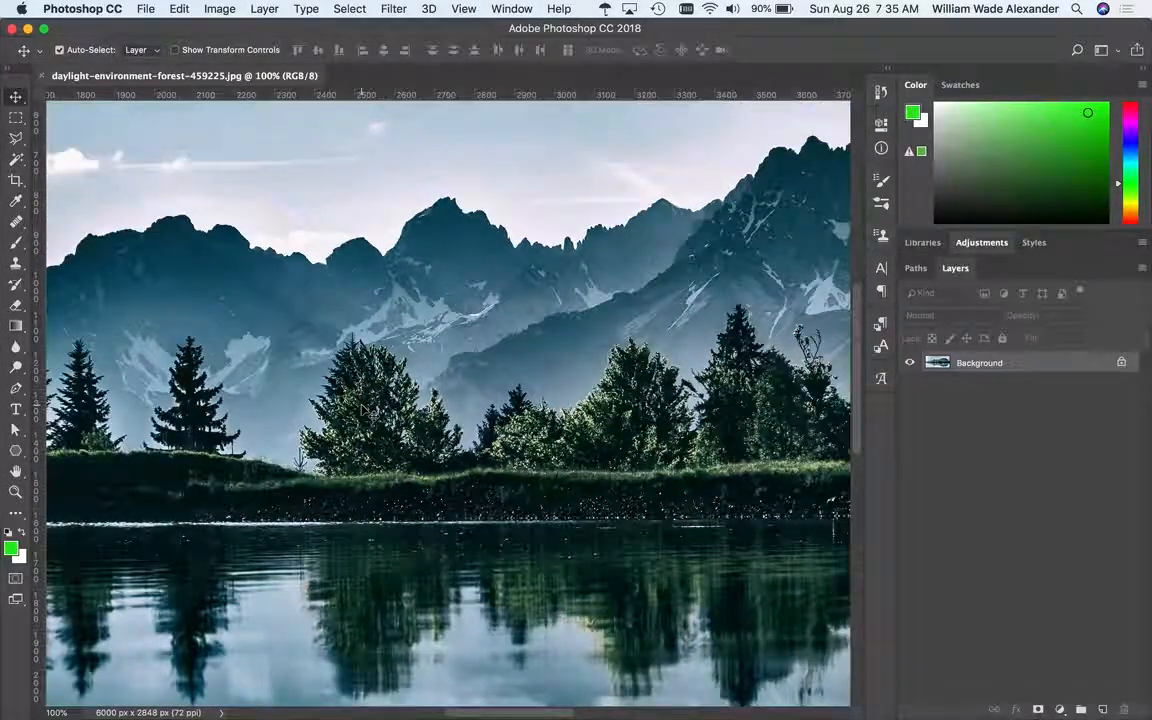
pyautogui.press('super+minus')
pyautogui.press('super+minus')
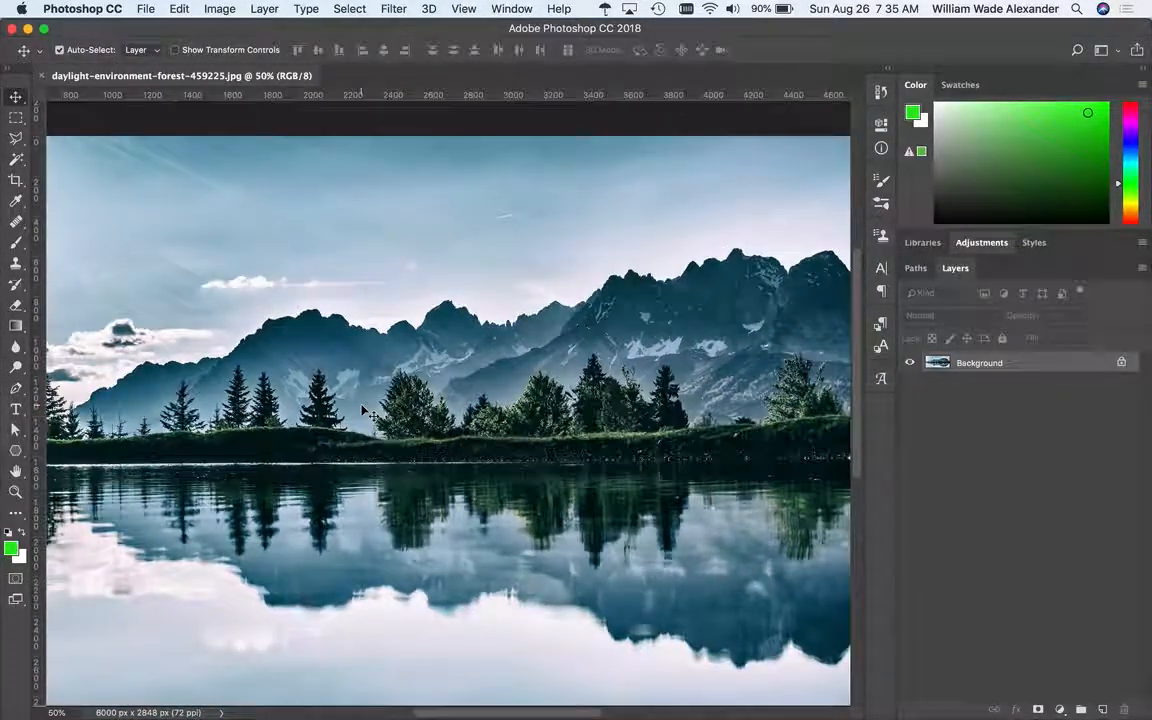
pyautogui.press('super+minus')
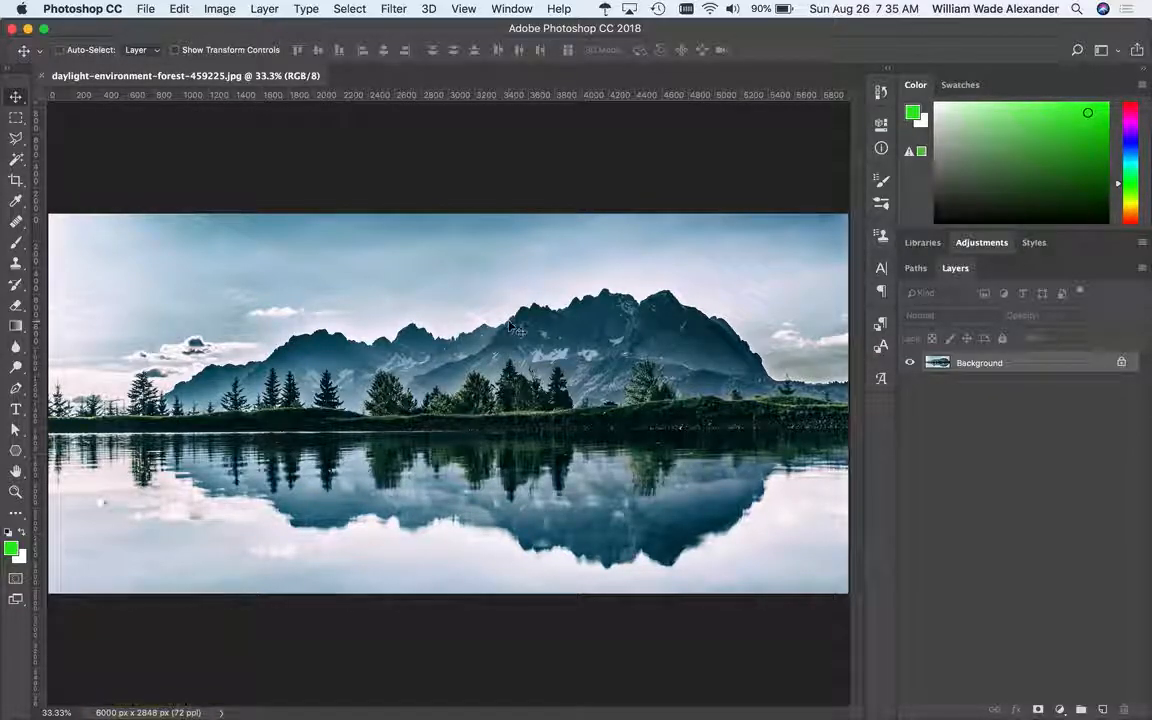
# Switch to Chrome, close the Pexels tab, and review the class-example home page down to its news section background image
pyautogui.hotkey('ctrl', 'Right')
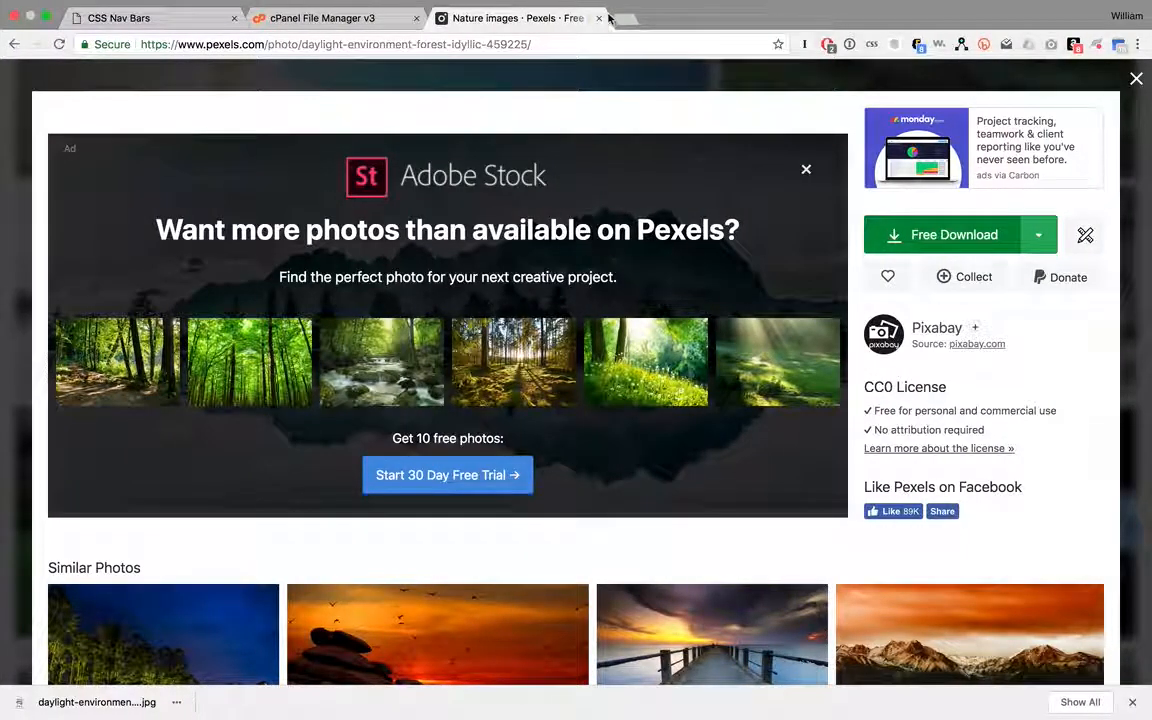
pyautogui.click(348, 19)
pyautogui.click(170, 17)
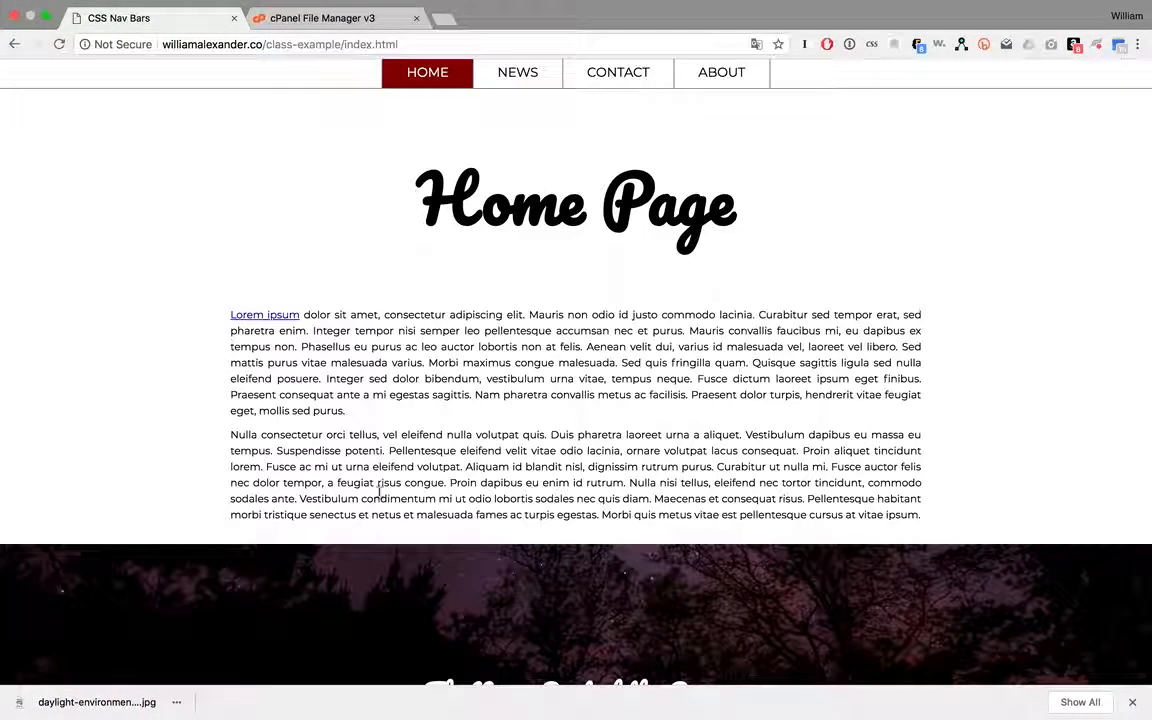
pyautogui.scroll(5, 807, 375)
pyautogui.scroll(-10, 790, 375)
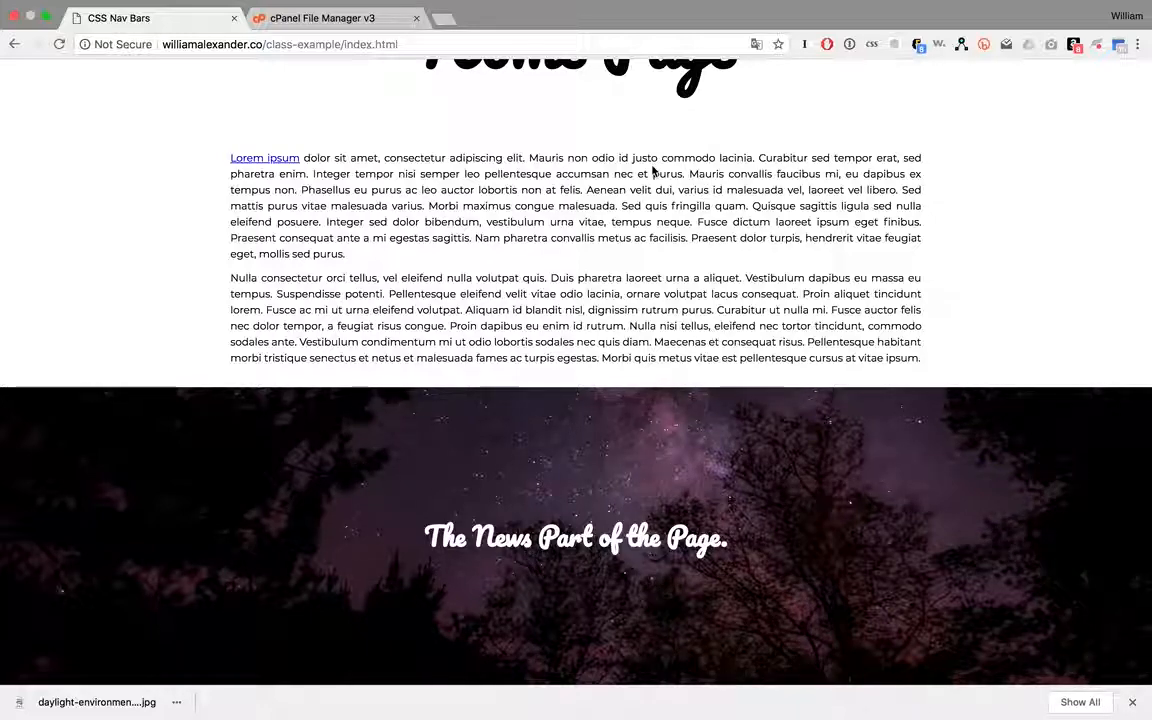
pyautogui.scroll(4, 652, 172)
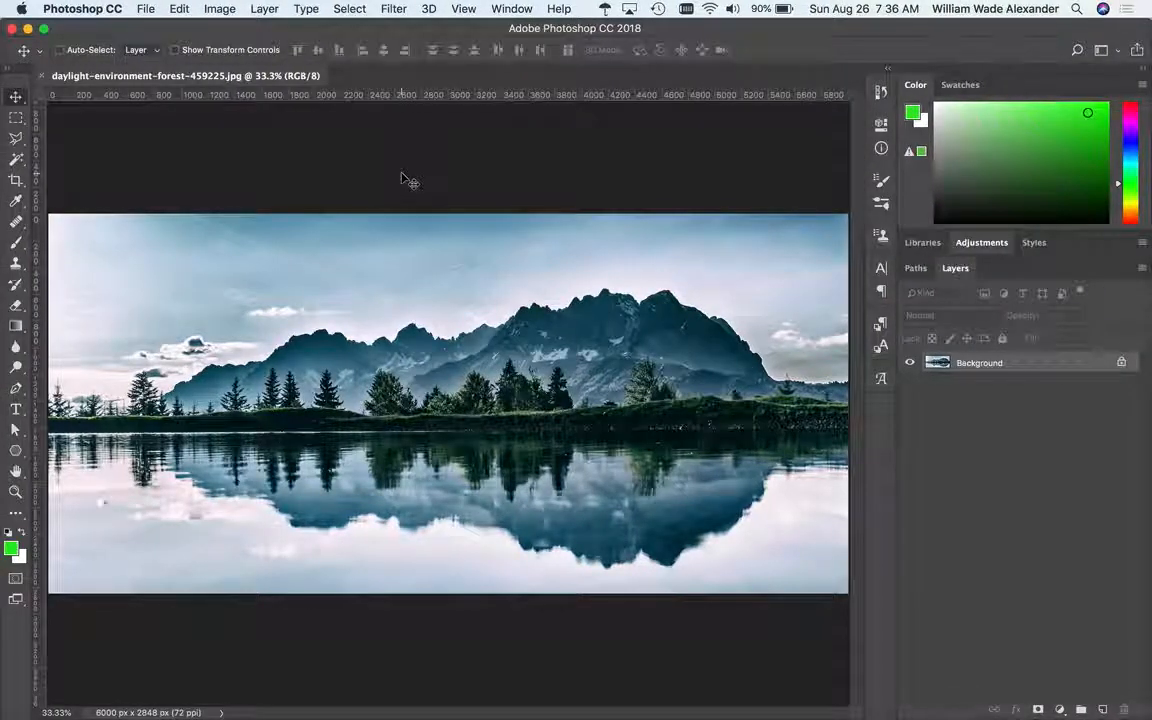
# In Photoshop, open Screen Shot 2018-08-26 at 7.36.13 AM.png from the Desktop, and return to the lake photo document
pyautogui.click(145, 9)
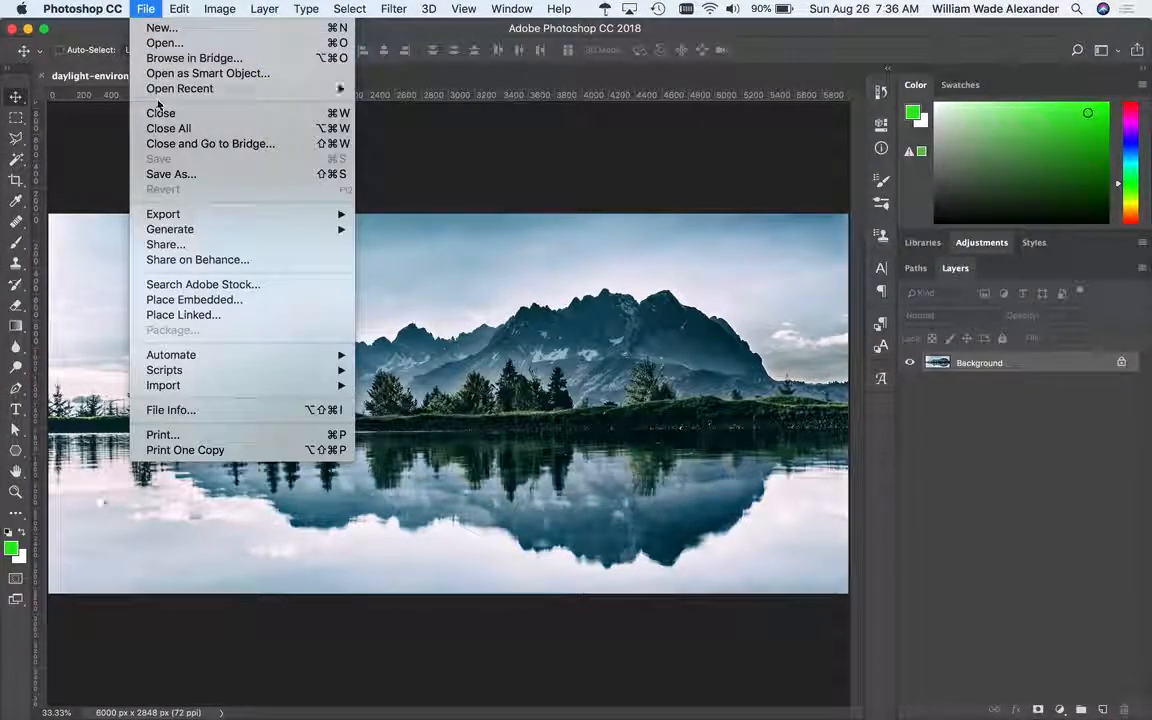
pyautogui.click(165, 44)
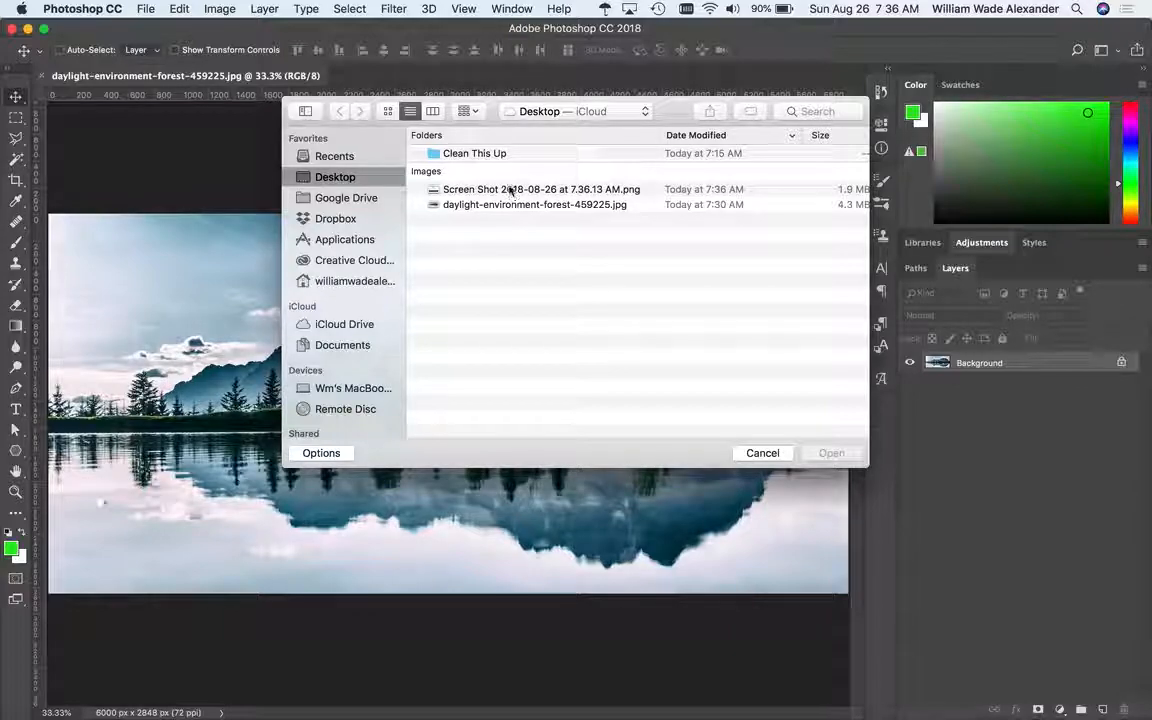
pyautogui.click(510, 190)
pyautogui.click(828, 452)
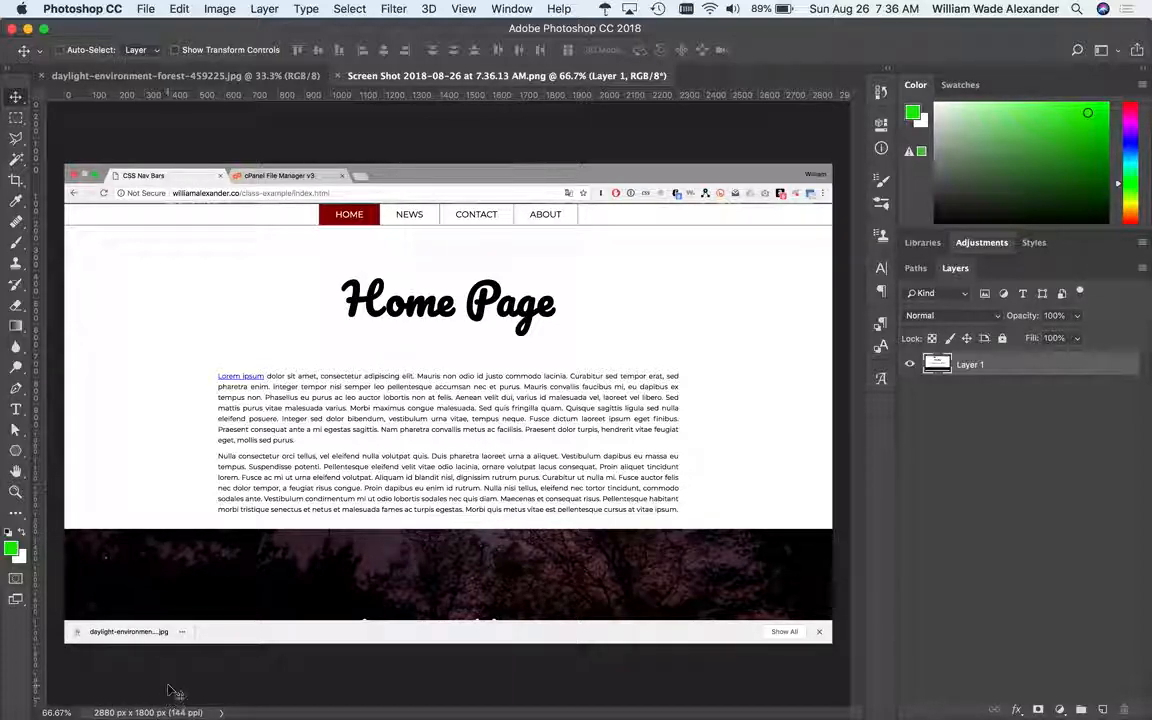
pyautogui.click(245, 76)
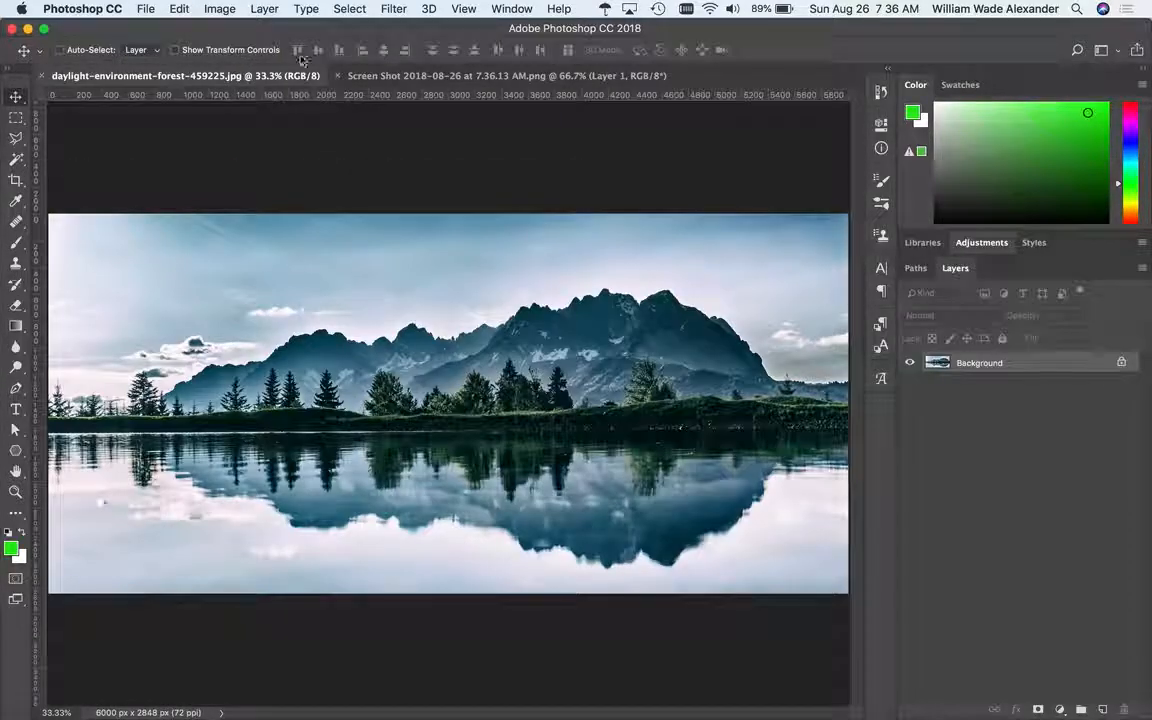
# Compare the pixel dimensions of the full-screen screenshot document with those of the lake photo, ending on the lake photo
pyautogui.click(362, 76)
pyautogui.click(296, 74)
pyautogui.click(402, 78)
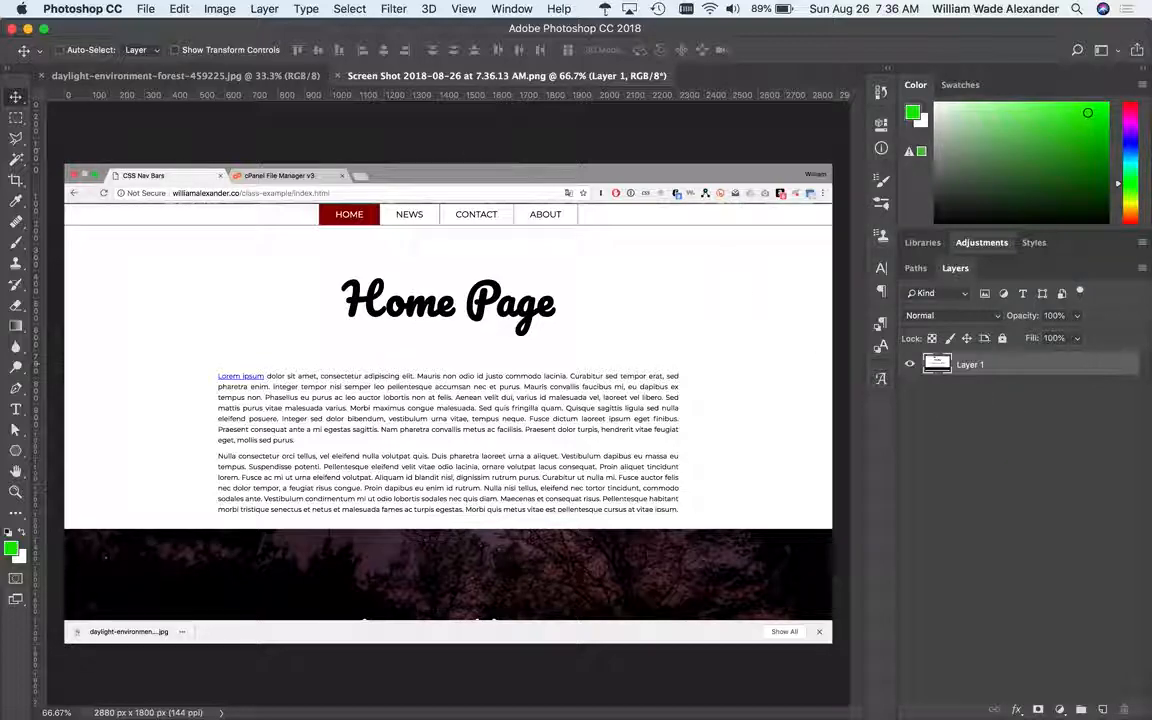
pyautogui.click(240, 78)
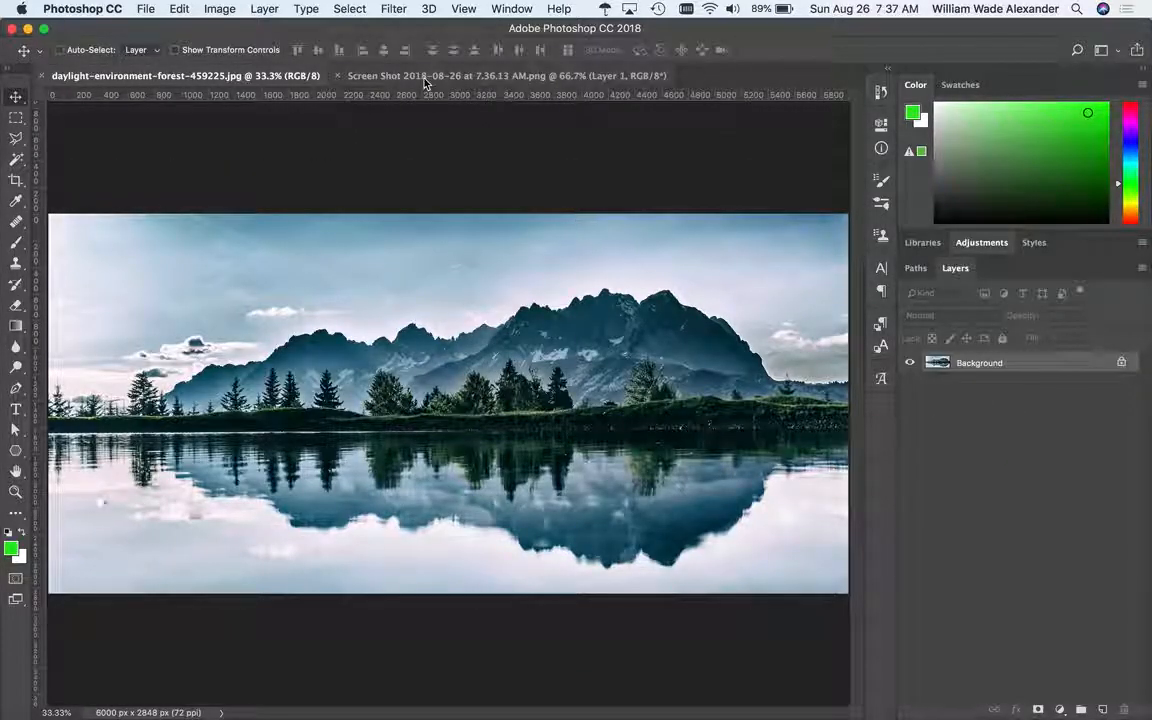
# Switch to Chrome and open daylight-environment-forest-459225.jpg from the Desktop in the current tab
pyautogui.moveTo(652, 714)
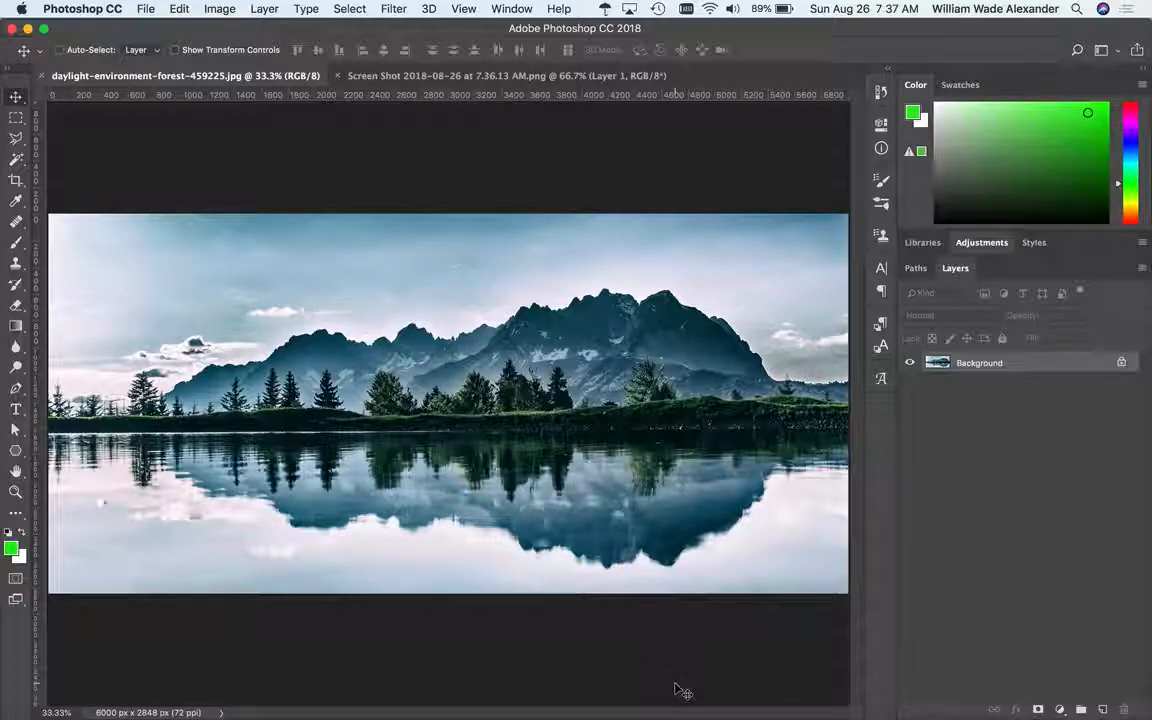
pyautogui.hotkey('ctrl', 'Right')
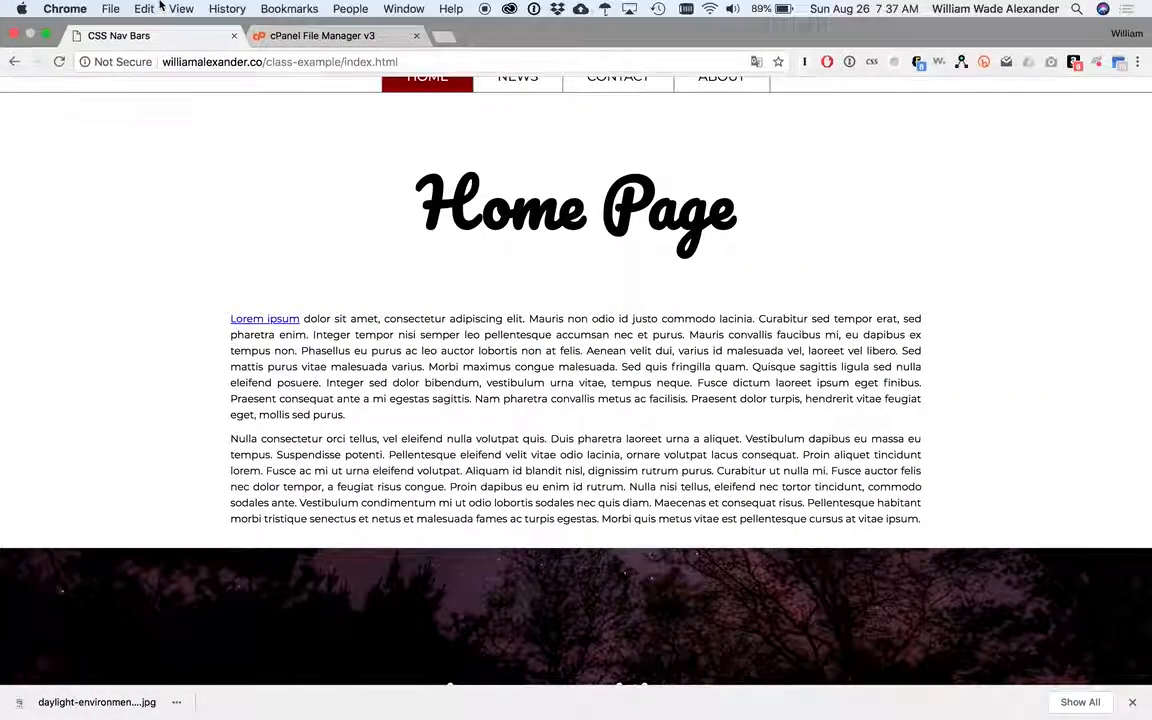
pyautogui.click(114, 9)
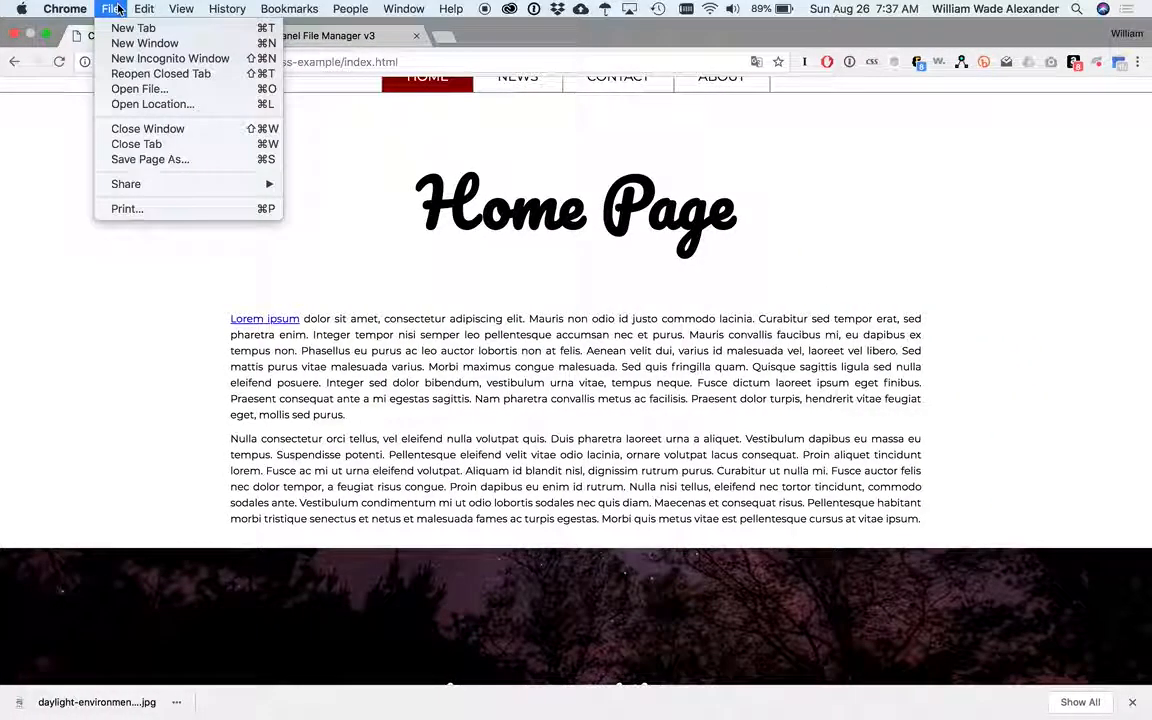
pyautogui.click(125, 89)
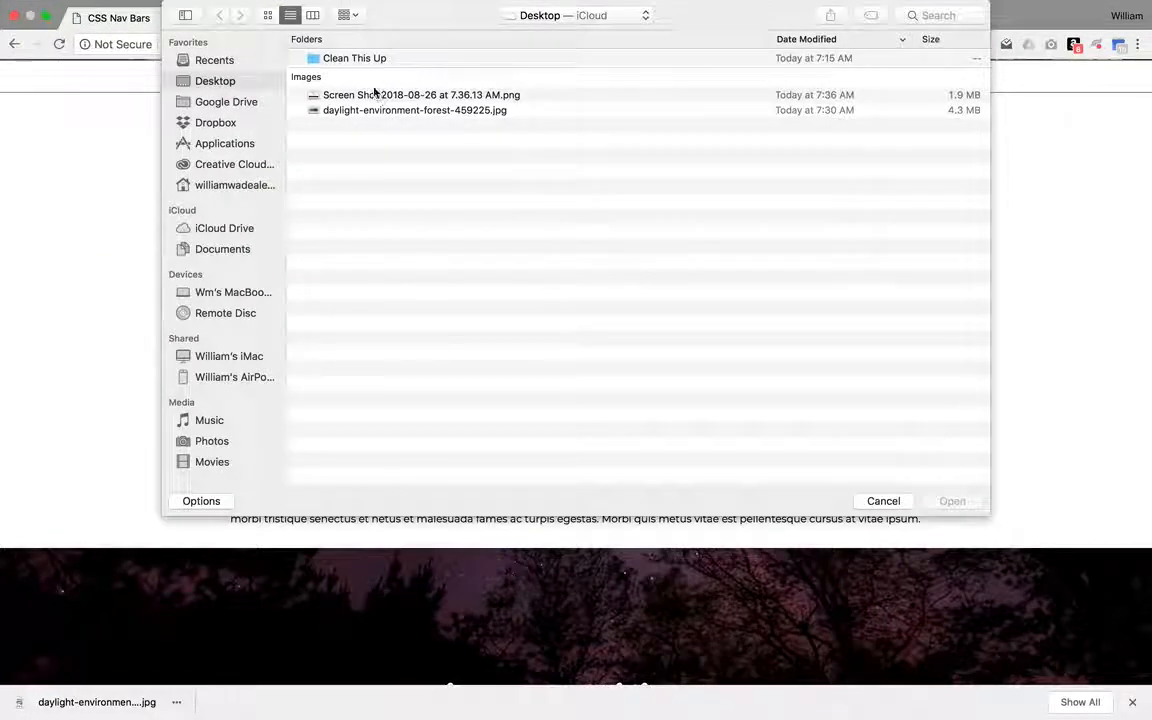
pyautogui.click(336, 93)
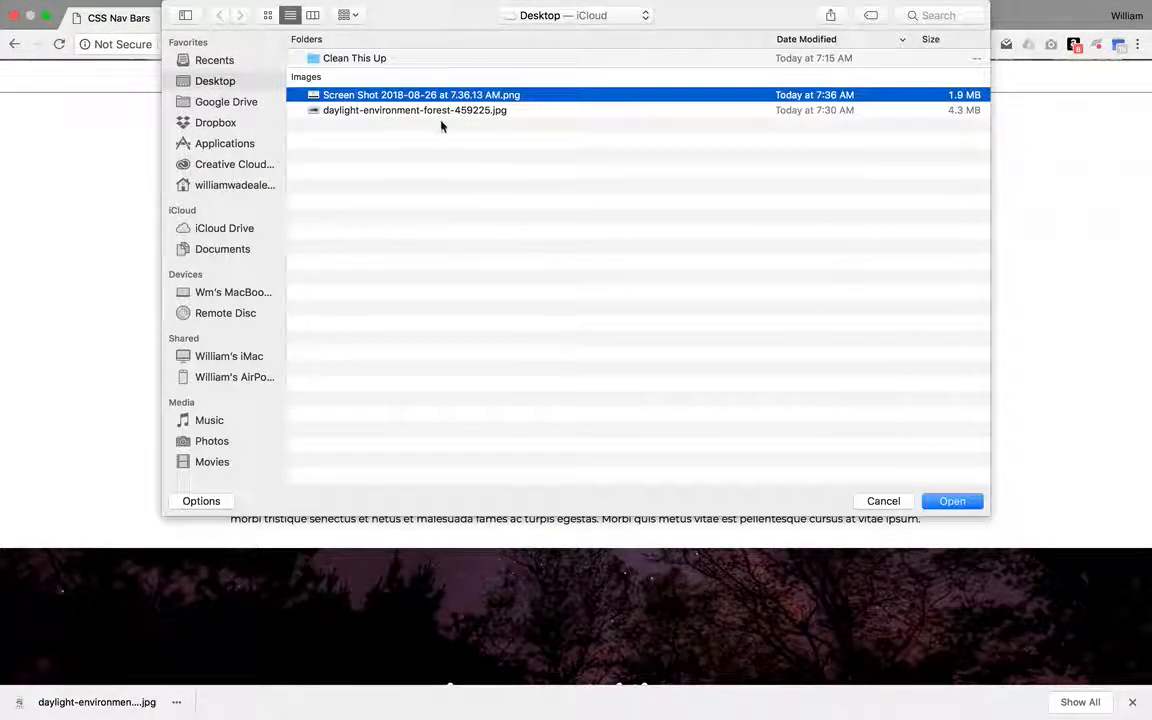
pyautogui.click(441, 112)
pyautogui.click(950, 501)
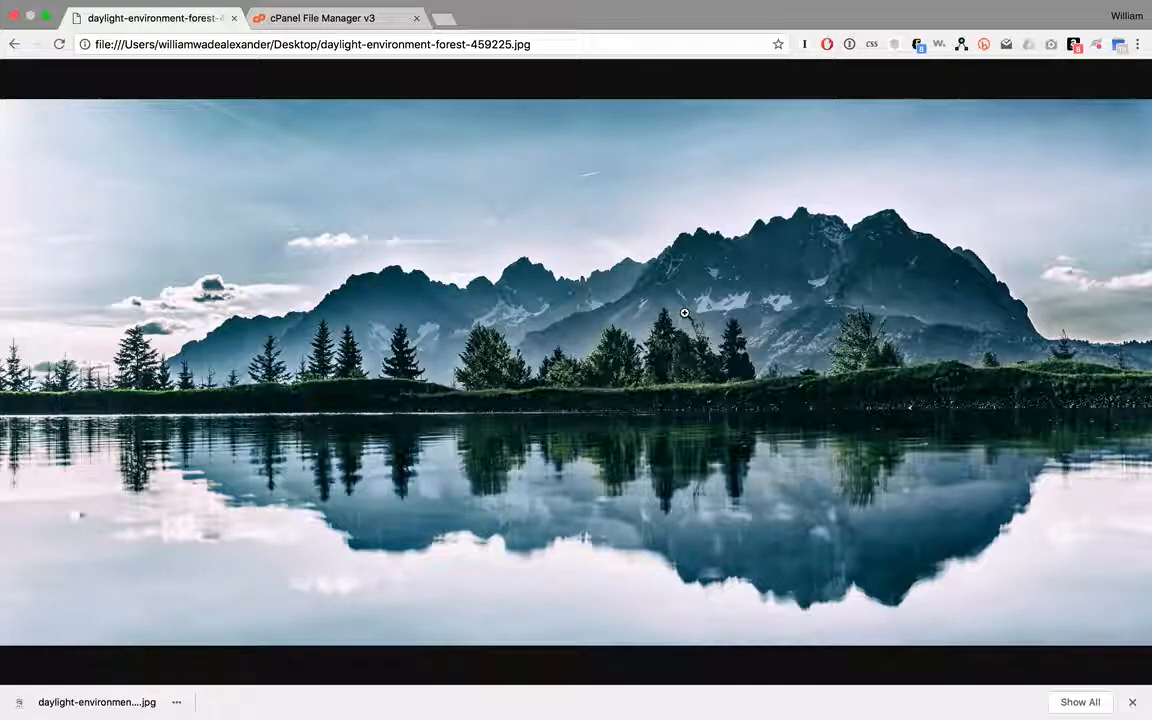
# Enlarge the lake photo to its actual size in the browser and look over its sky, mountains and water reflection
pyautogui.click(474, 184)
pyautogui.scroll(-5, 581, 399)
pyautogui.scroll(-10, 581, 399)
pyautogui.scroll(12, 581, 399)
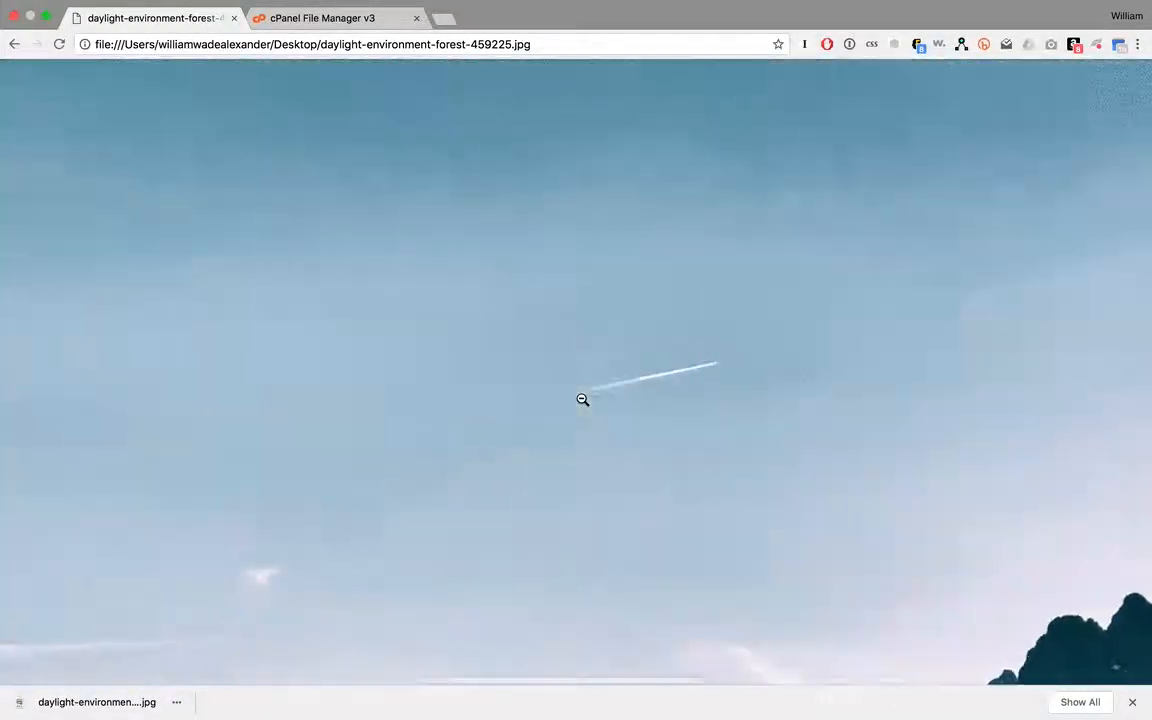
pyautogui.hscroll(-5, 582, 399)
pyautogui.scroll(-12, 582, 399)
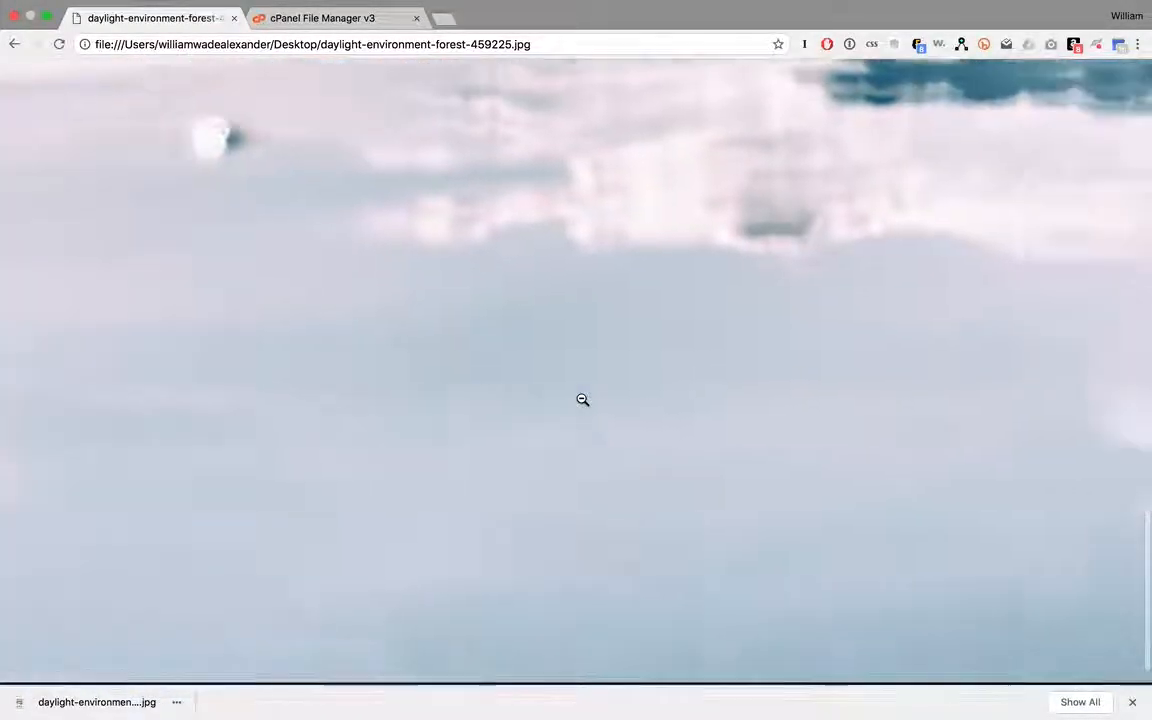
pyautogui.scroll(6, 582, 399)
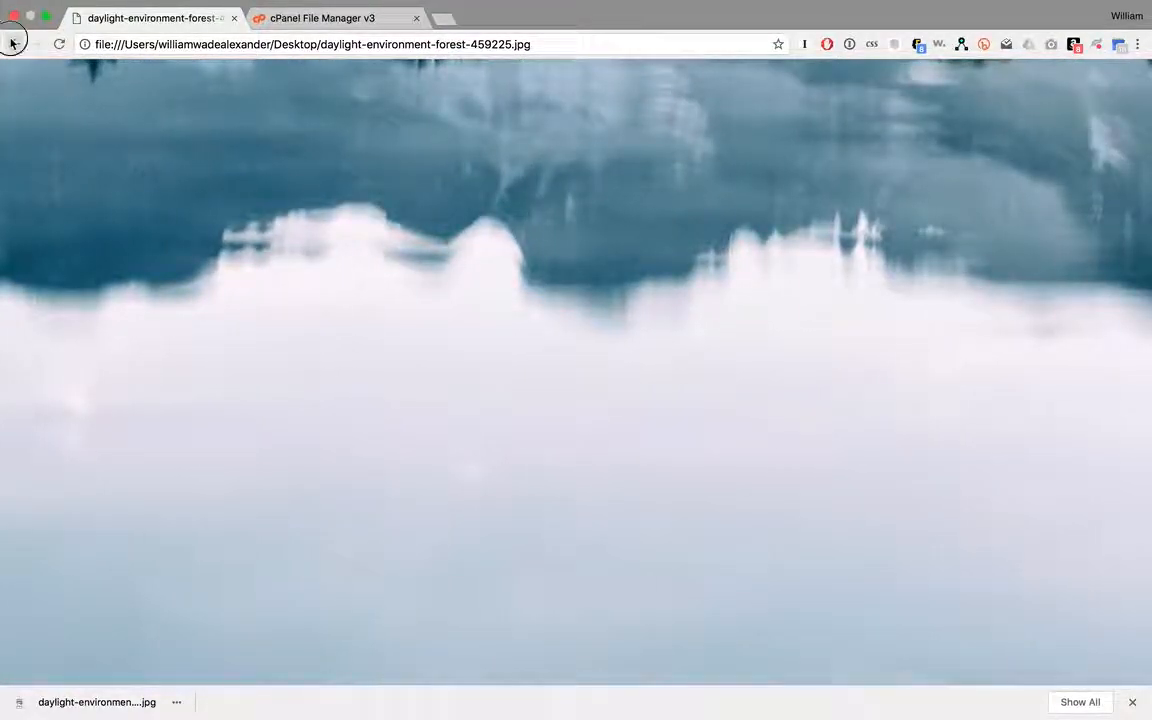
# Return this tab to the class-example home page and open daylight-environment-forest-459225.jpg in a new tab
pyautogui.click(13, 43)
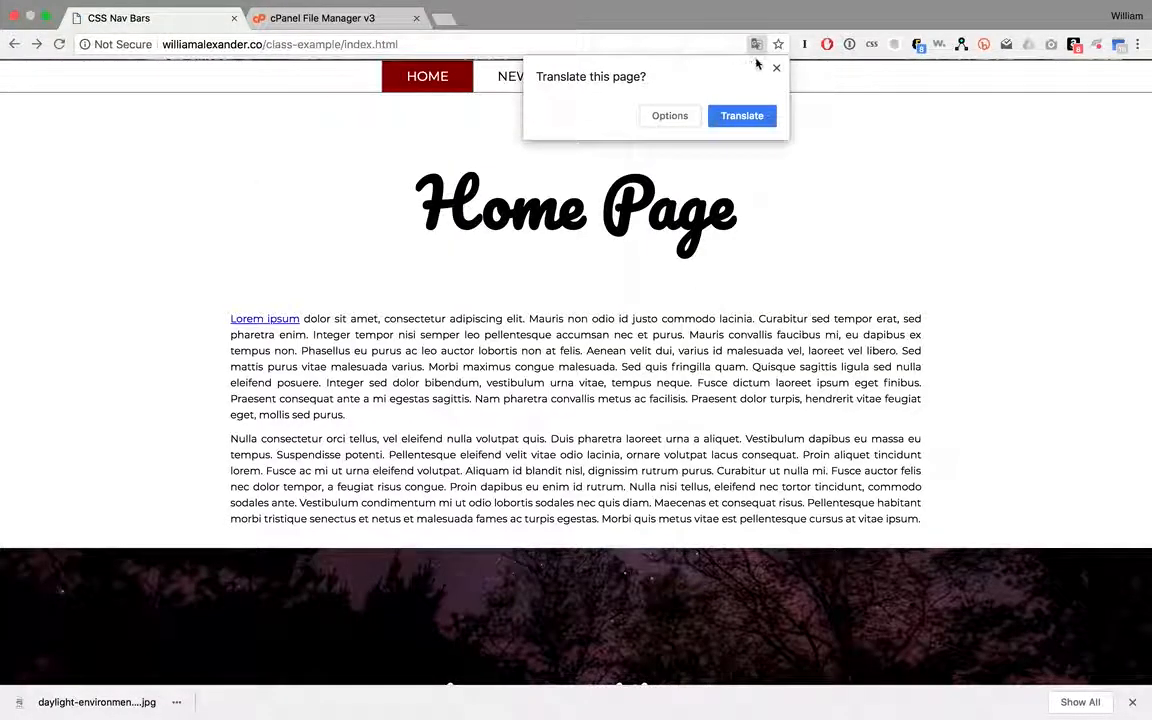
pyautogui.click(776, 67)
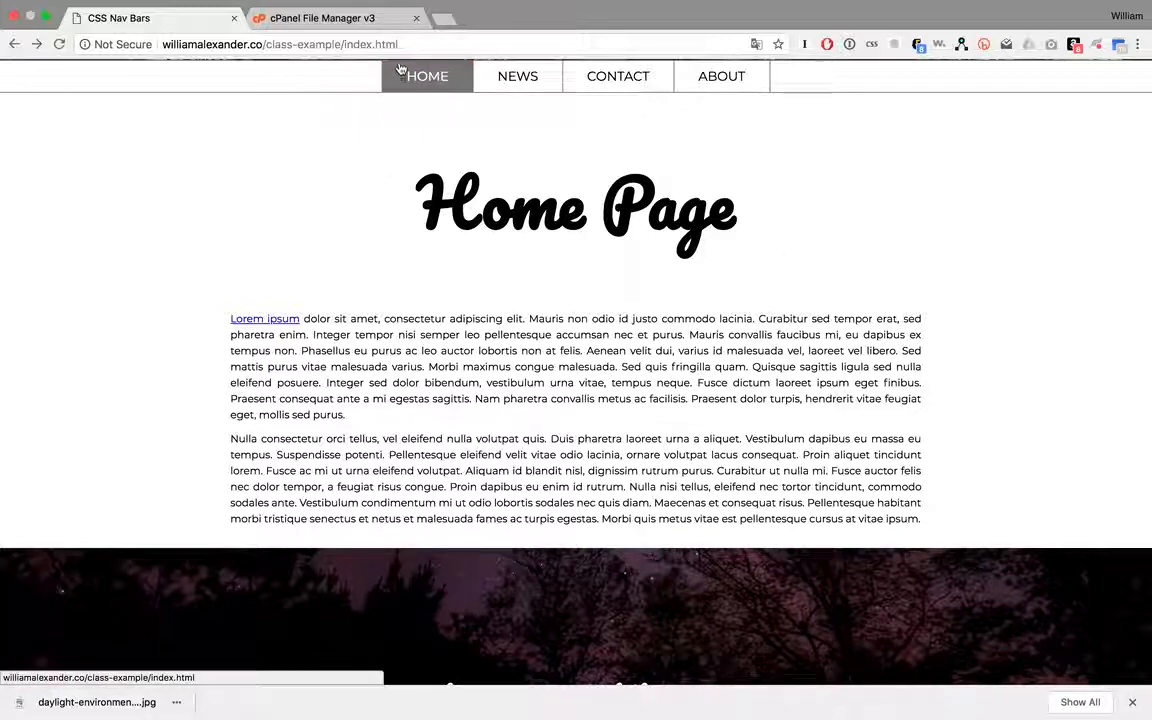
pyautogui.press('super+t')
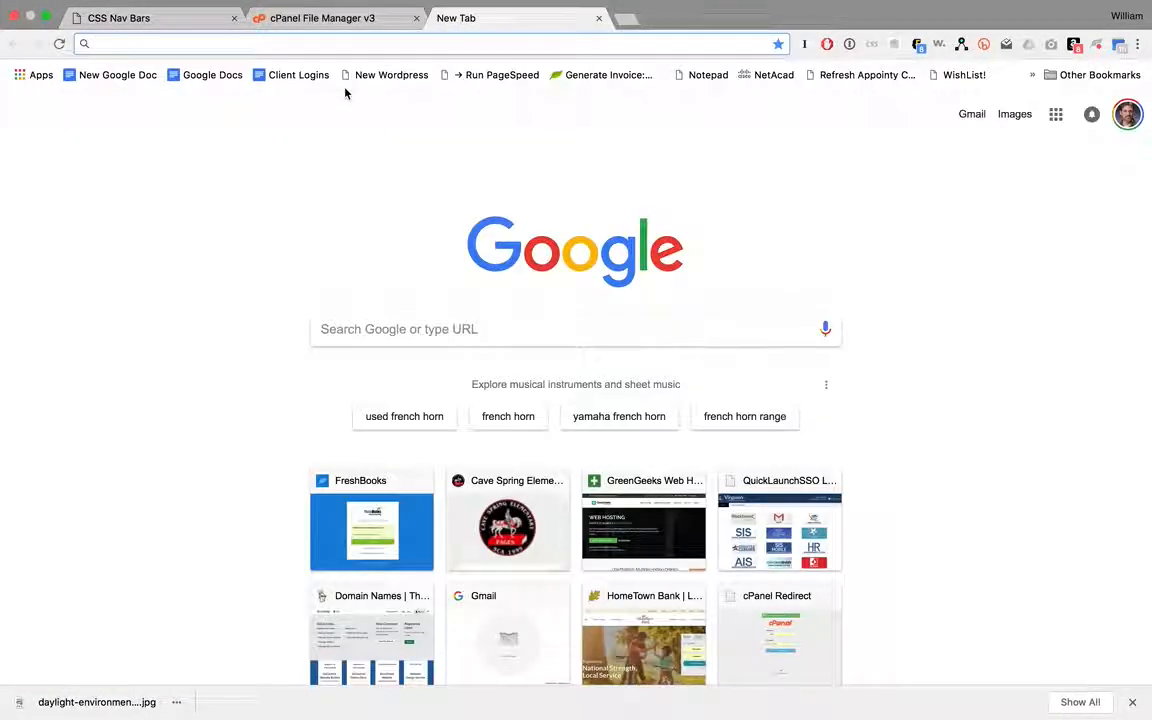
pyautogui.press('super+o')
pyautogui.doubleClick(354, 111)
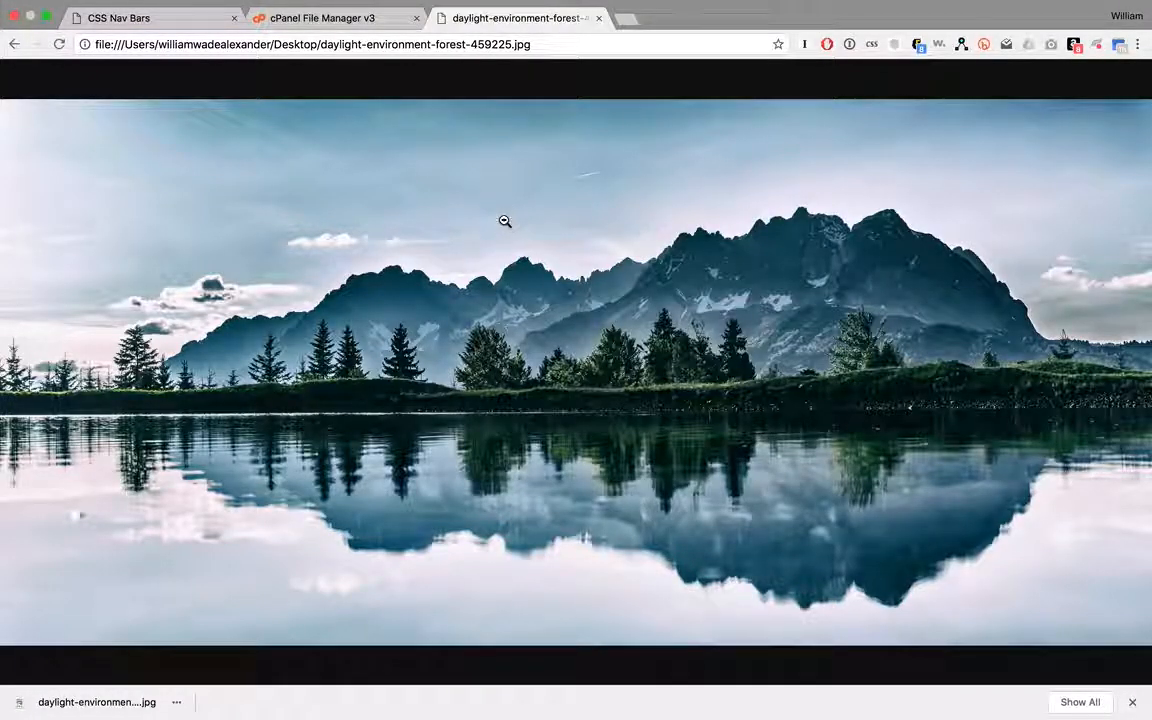
# View the lake photo at actual size in the new tab, then fit it back to the browser window
pyautogui.click(505, 221)
pyautogui.scroll(-15, 653, 275)
pyautogui.scroll(-10, 653, 273)
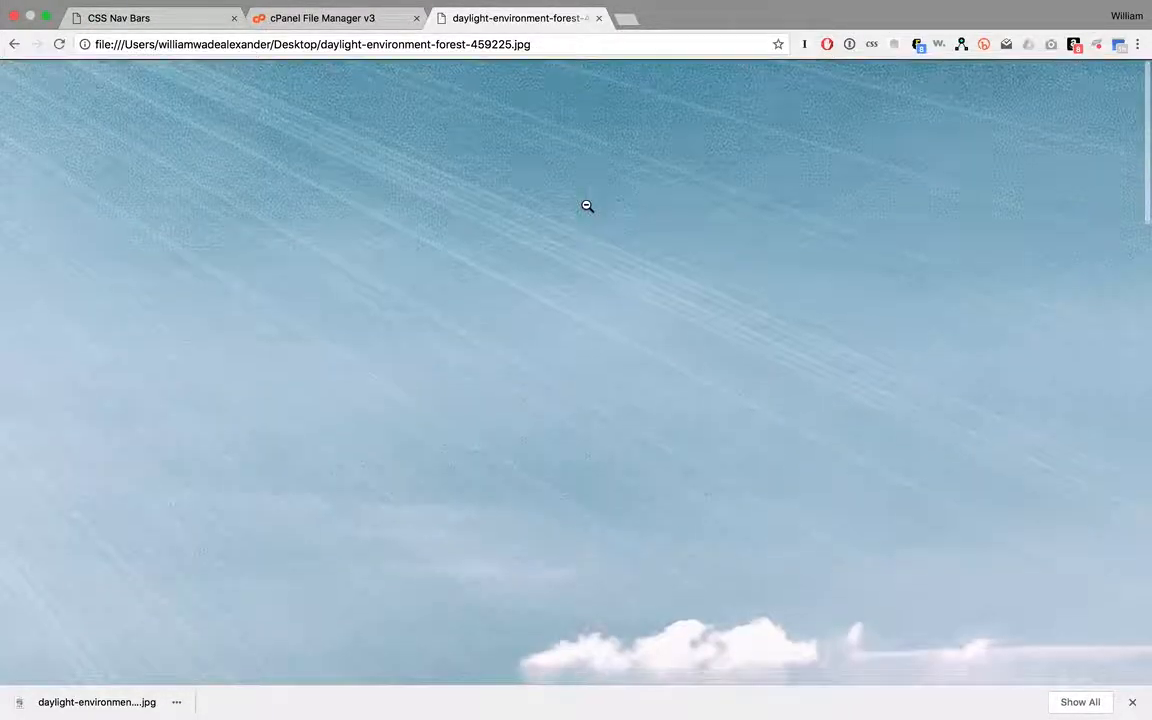
pyautogui.click(586, 206)
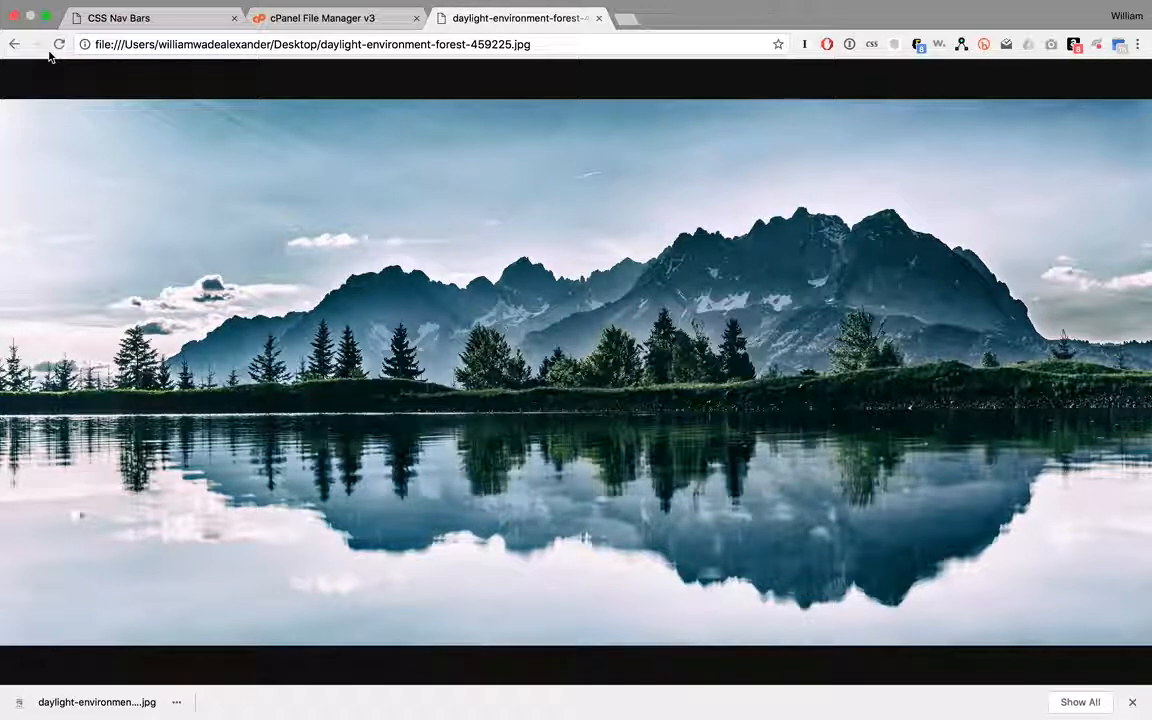
# On the home page, measure the area over the right half of the body text with the screenshot selection crosshair
pyautogui.click(120, 35)
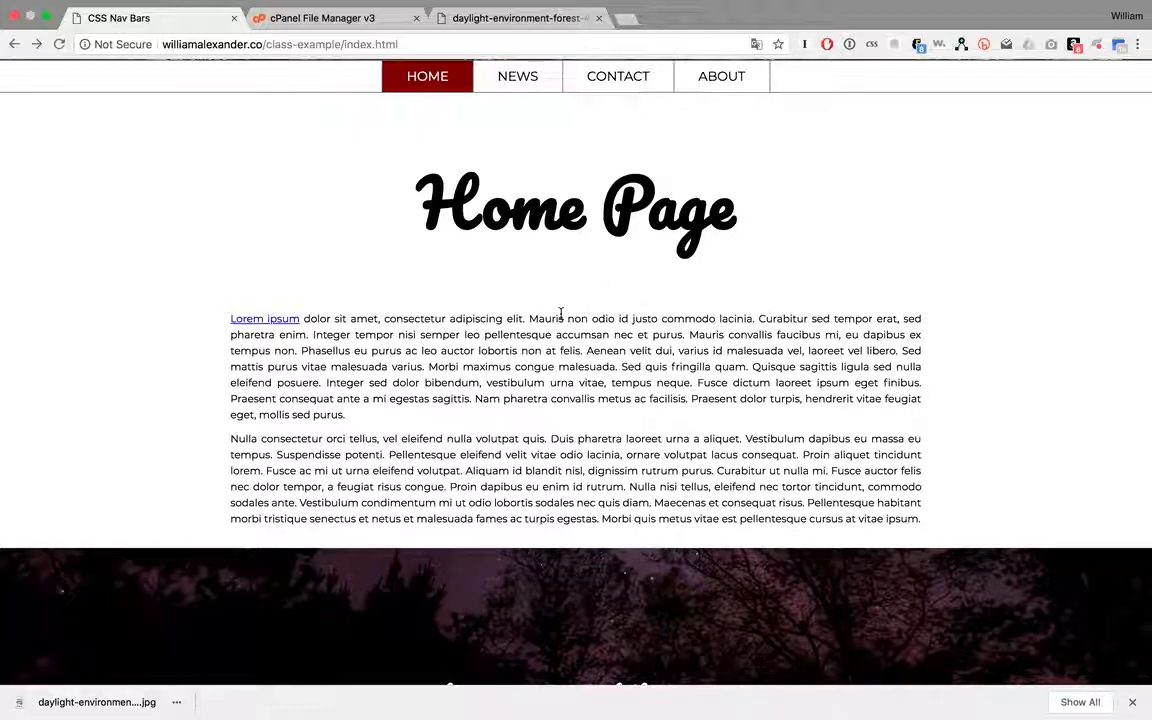
pyautogui.press('super+shift+4')
pyautogui.moveTo(537, 303); pyautogui.dragTo(923, 530)
pyautogui.press('super+shift+4')
pyautogui.moveTo(563, 315); pyautogui.dragTo(923, 528)
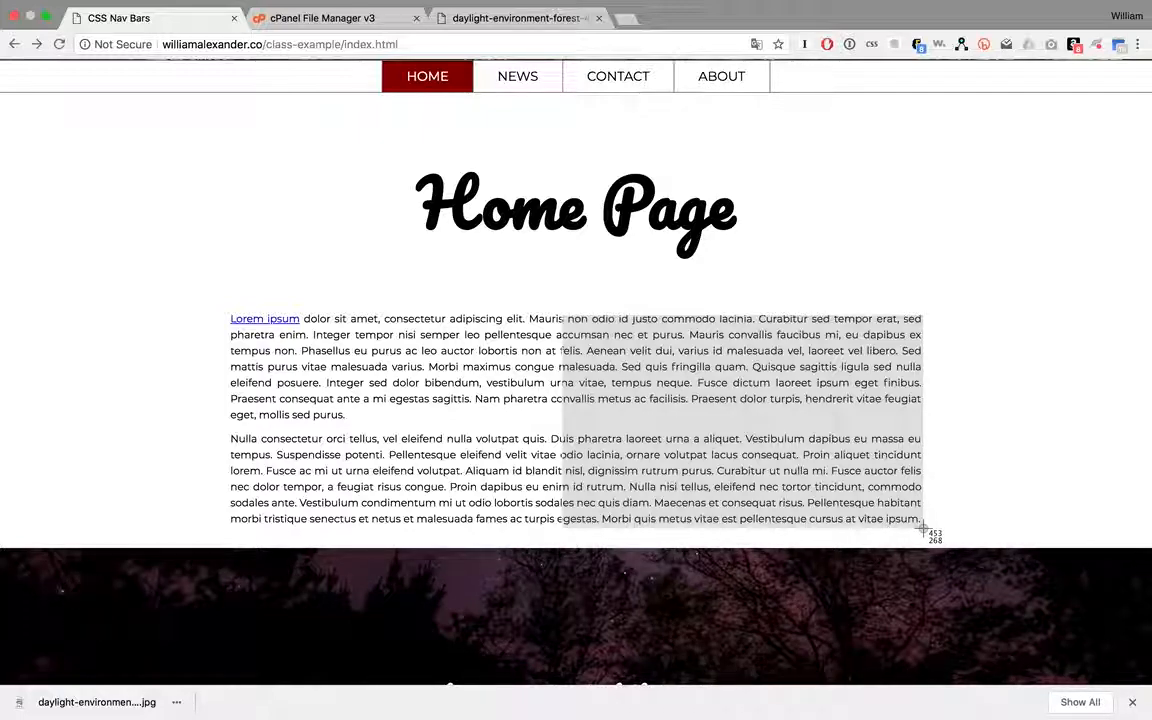
pyautogui.moveTo(923, 528); pyautogui.dragTo(923, 533)
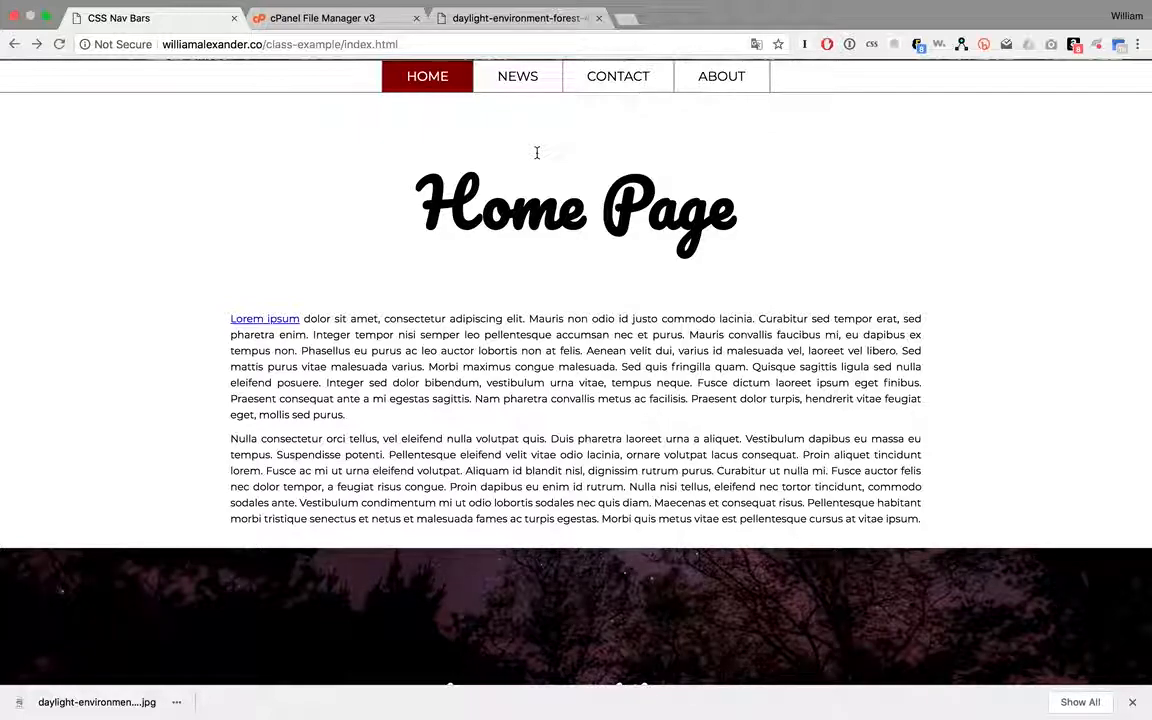
pyautogui.press('super+shift+4')
pyautogui.moveTo(542, 310); pyautogui.dragTo(926, 532)
# Switch to Photoshop and make the lake photo's status readout show Document Sizes
pyautogui.hotkey('ctrl', 'Left')
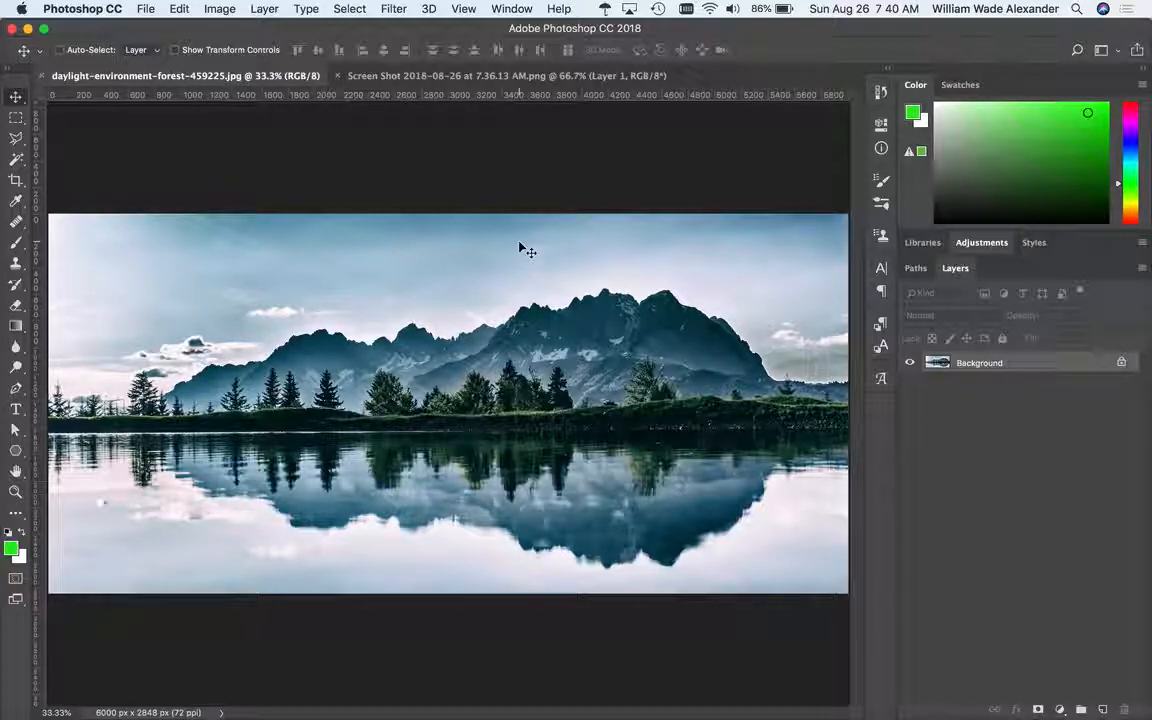
pyautogui.click(208, 713)
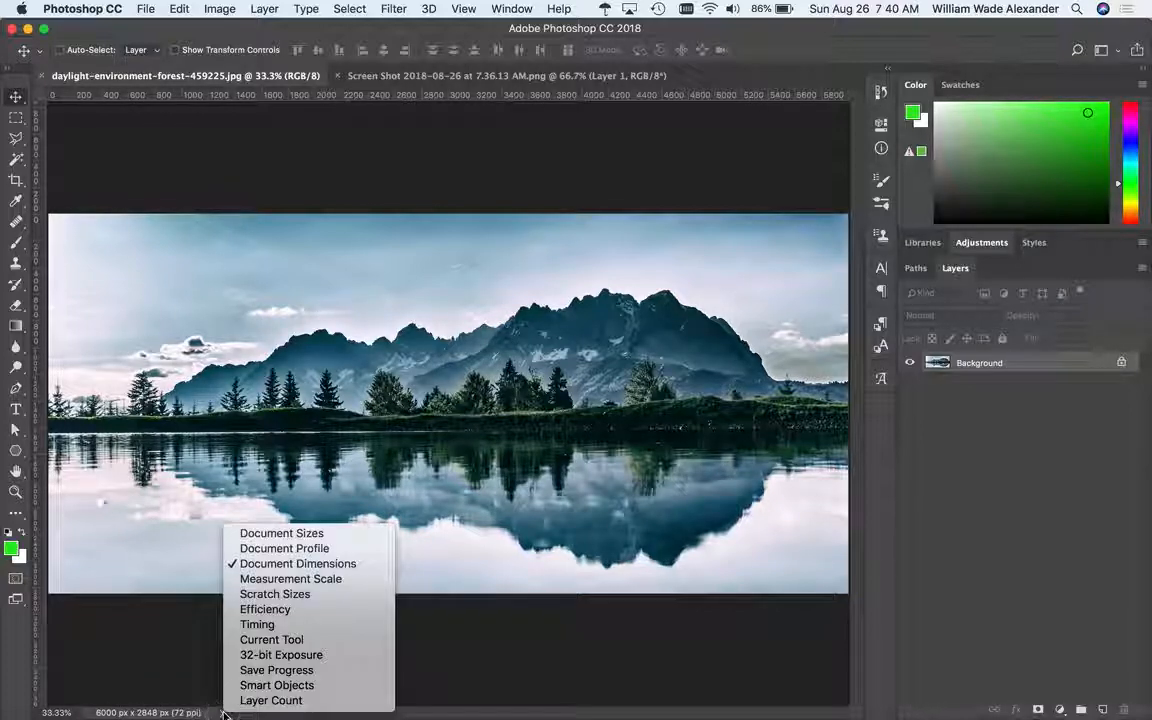
pyautogui.click(265, 532)
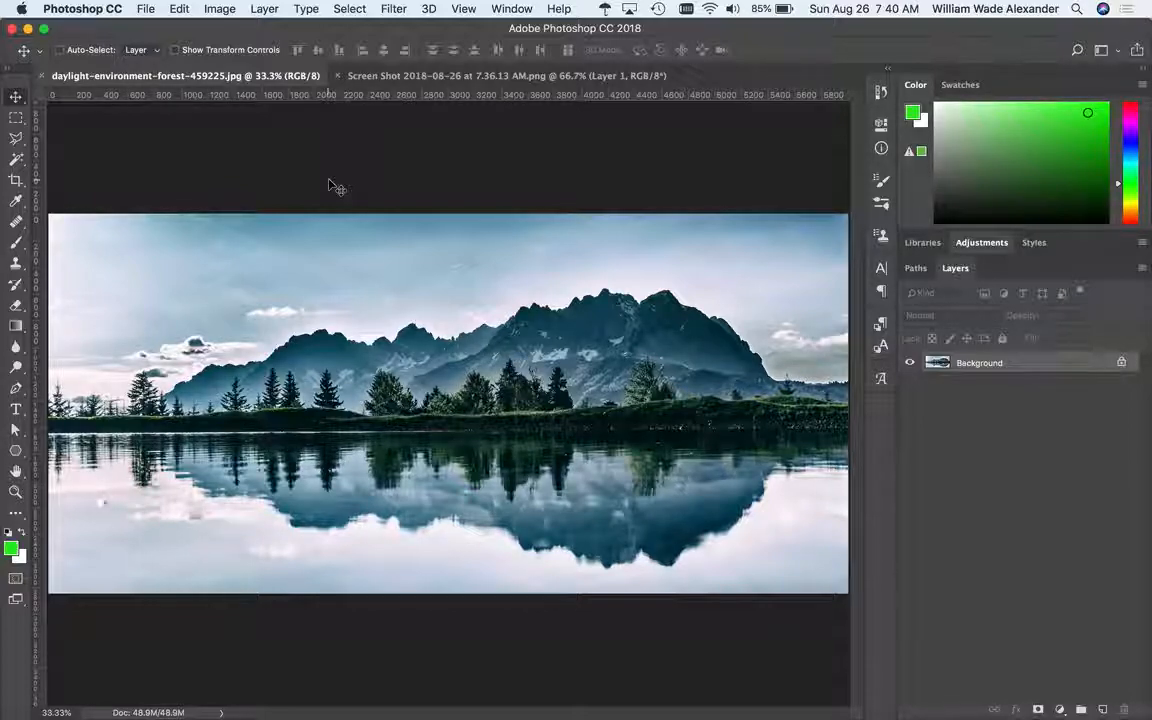
# Open the lake photo in Save for Web and enlarge the dialog to fill the screen
pyautogui.click(146, 9)
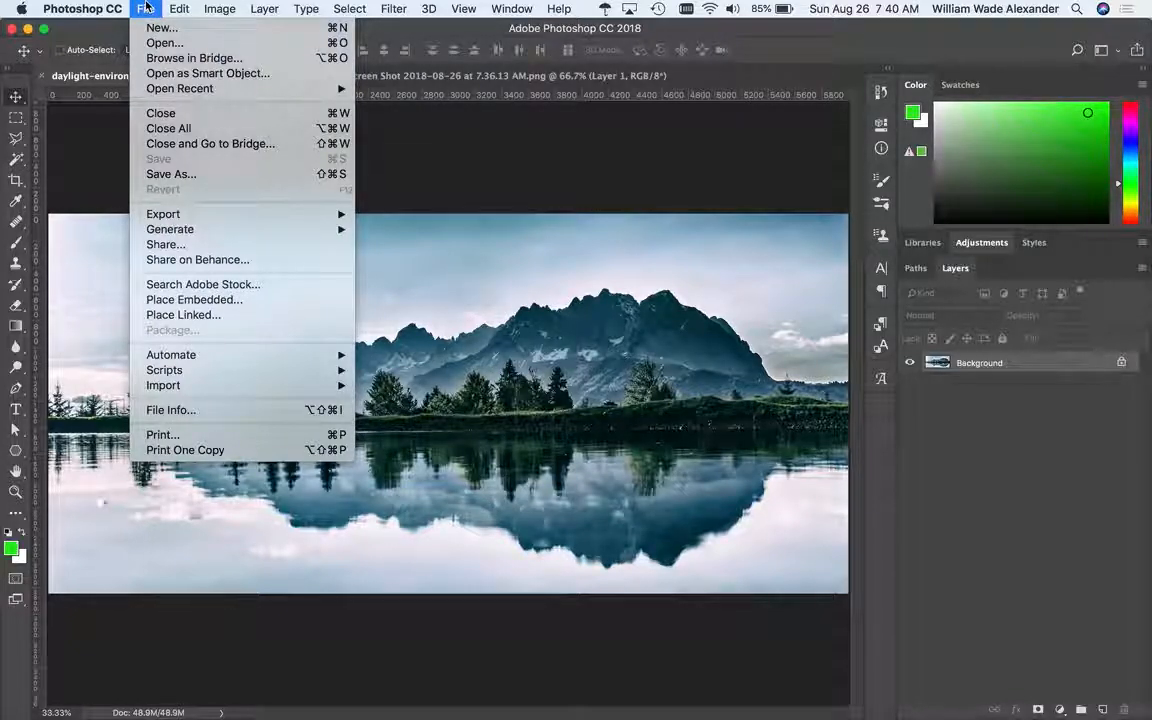
pyautogui.moveTo(212, 216)
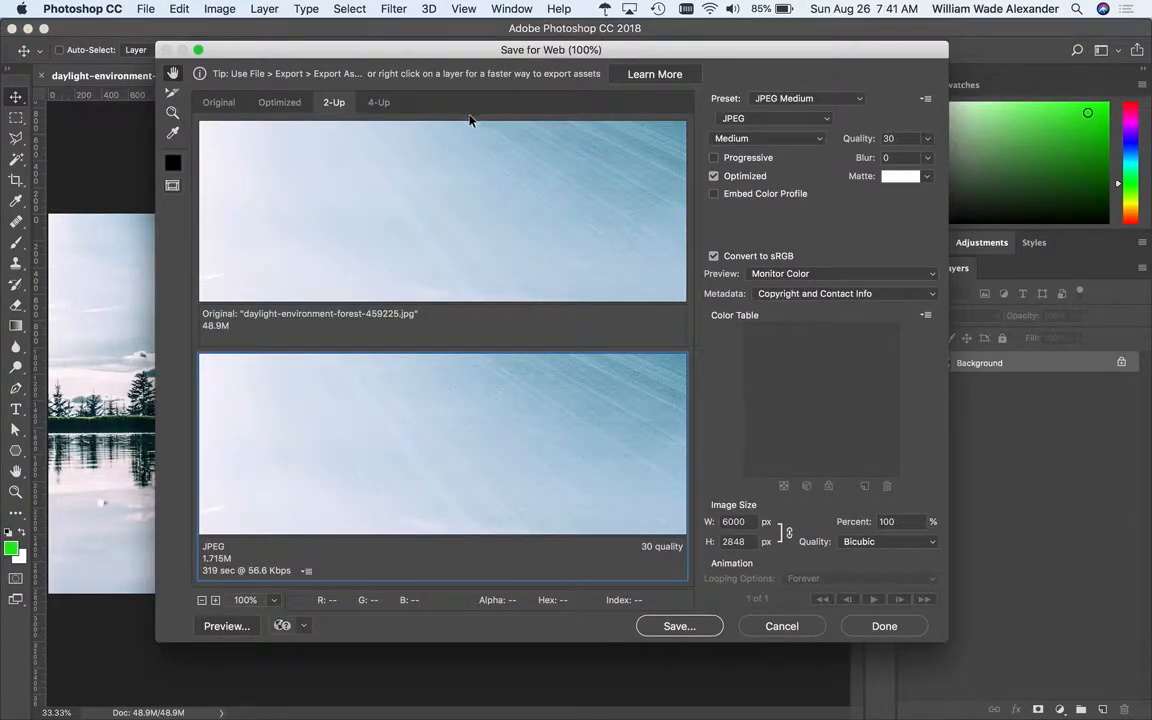
pyautogui.click(198, 50)
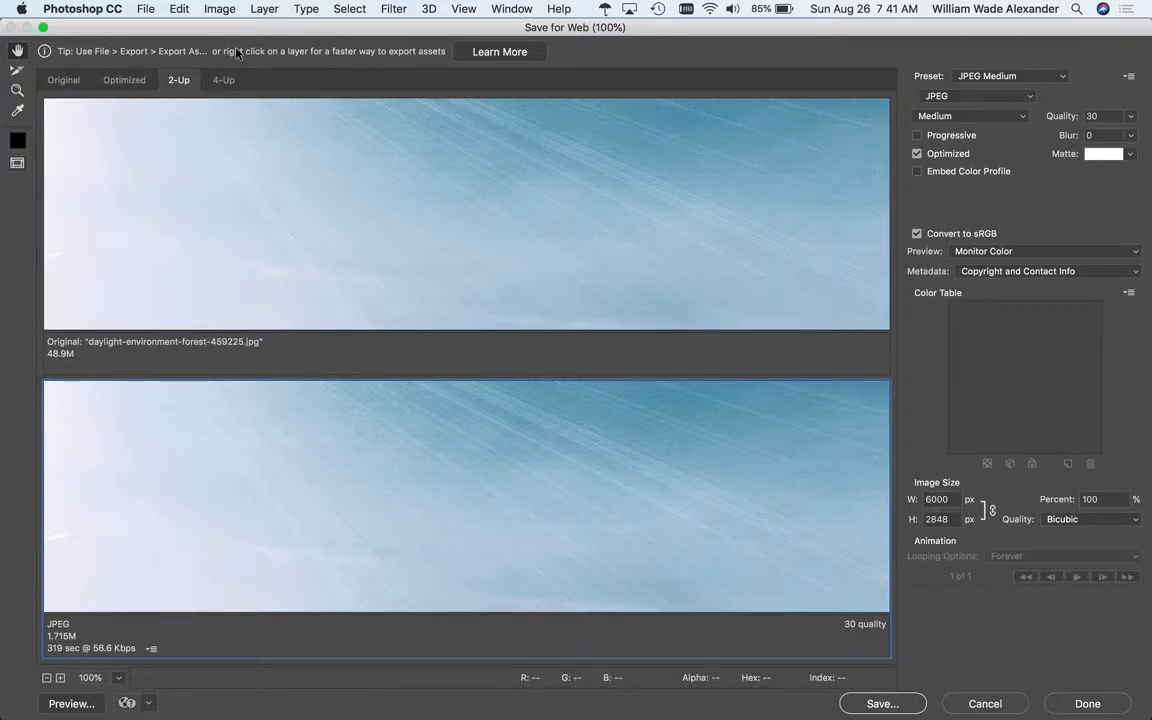
# Go through the Original, Optimized and 2-Up previews of the export, ending with the 4-Up comparison
pyautogui.click(66, 80)
pyautogui.click(135, 80)
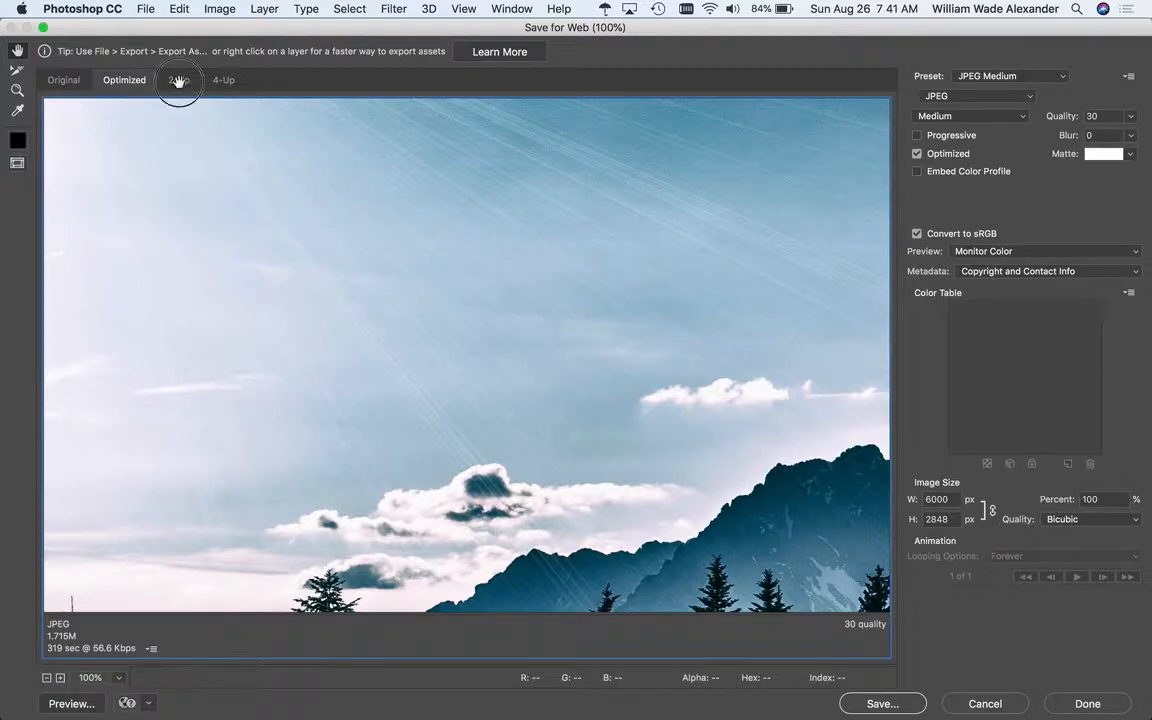
pyautogui.click(177, 80)
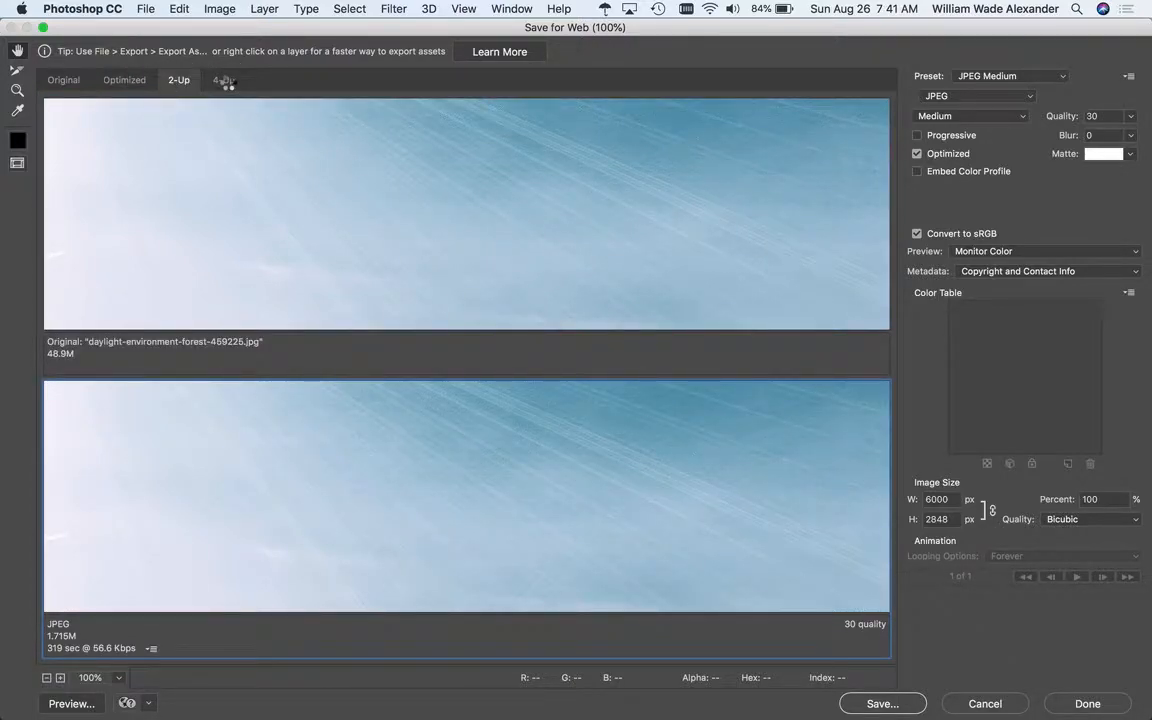
pyautogui.click(224, 80)
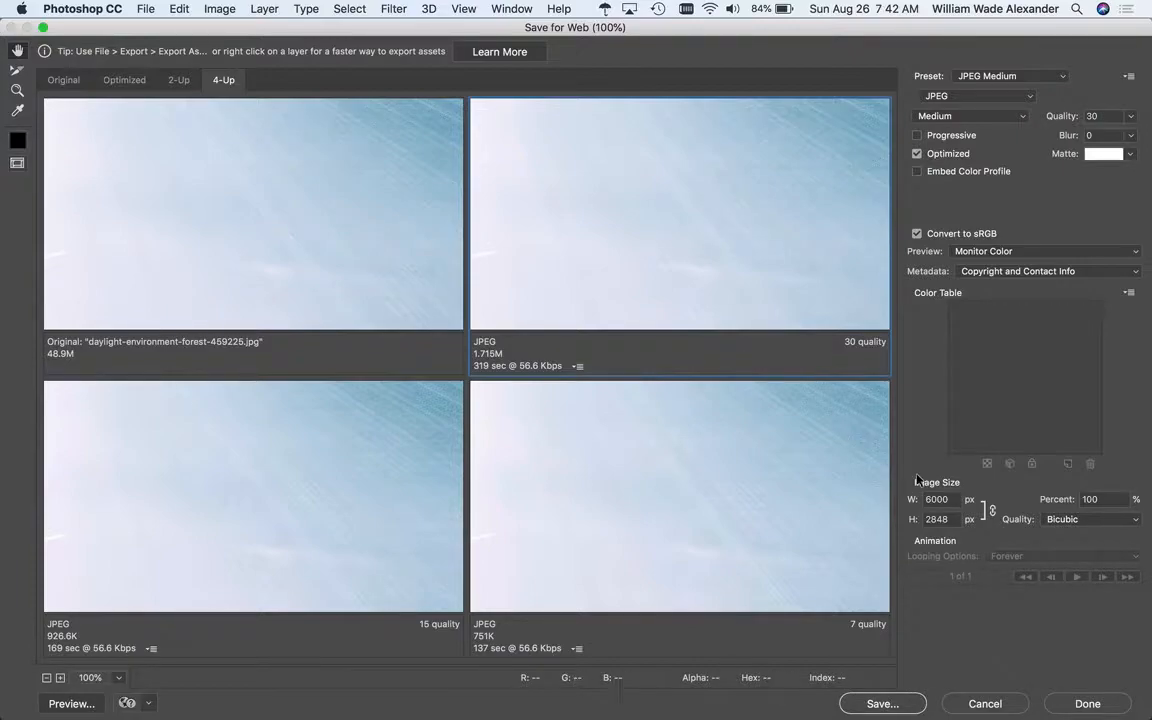
# Set the export image width to 450 px with proportional height, checking the intended space in the home page's body text
pyautogui.hotkey('ctrl', 'Right')
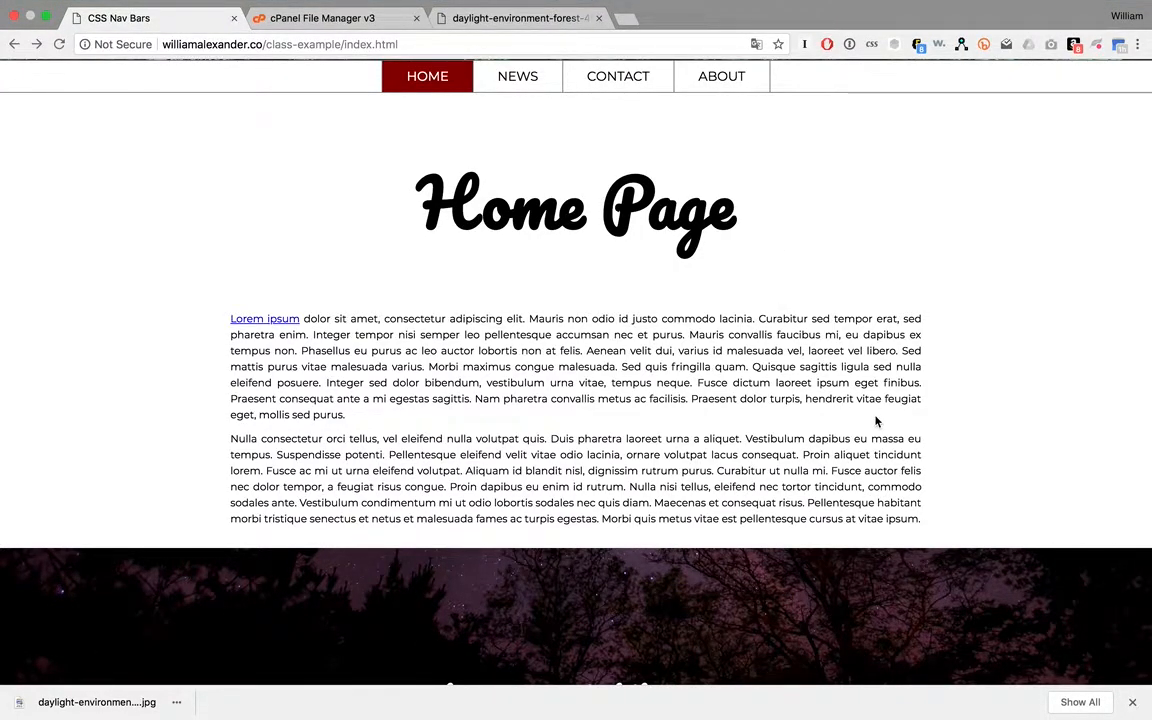
pyautogui.hotkey('ctrl', 'Left')
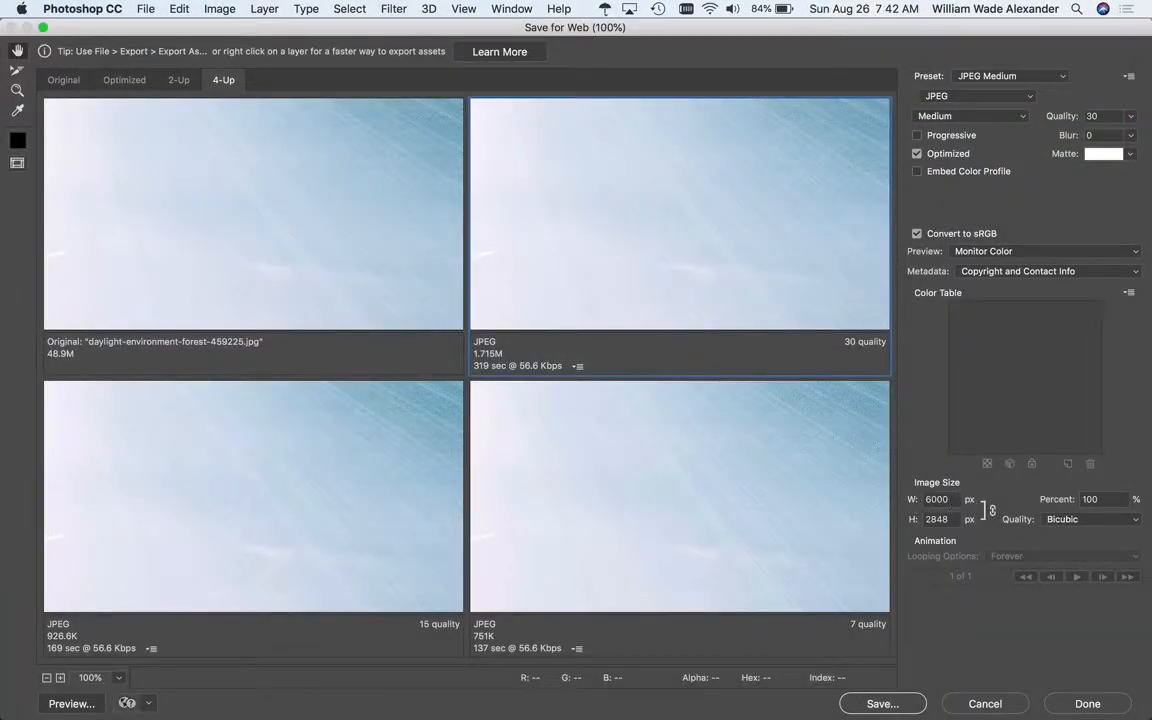
pyautogui.click(935, 500)
pyautogui.write('450')
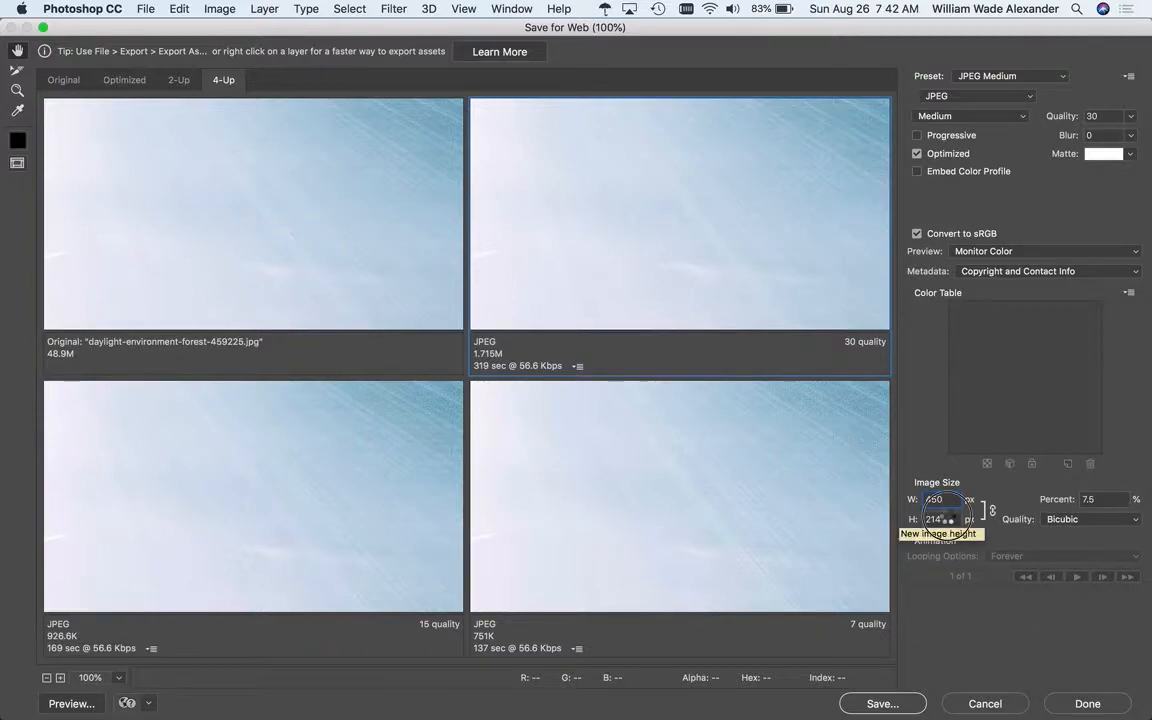
pyautogui.click(946, 519)
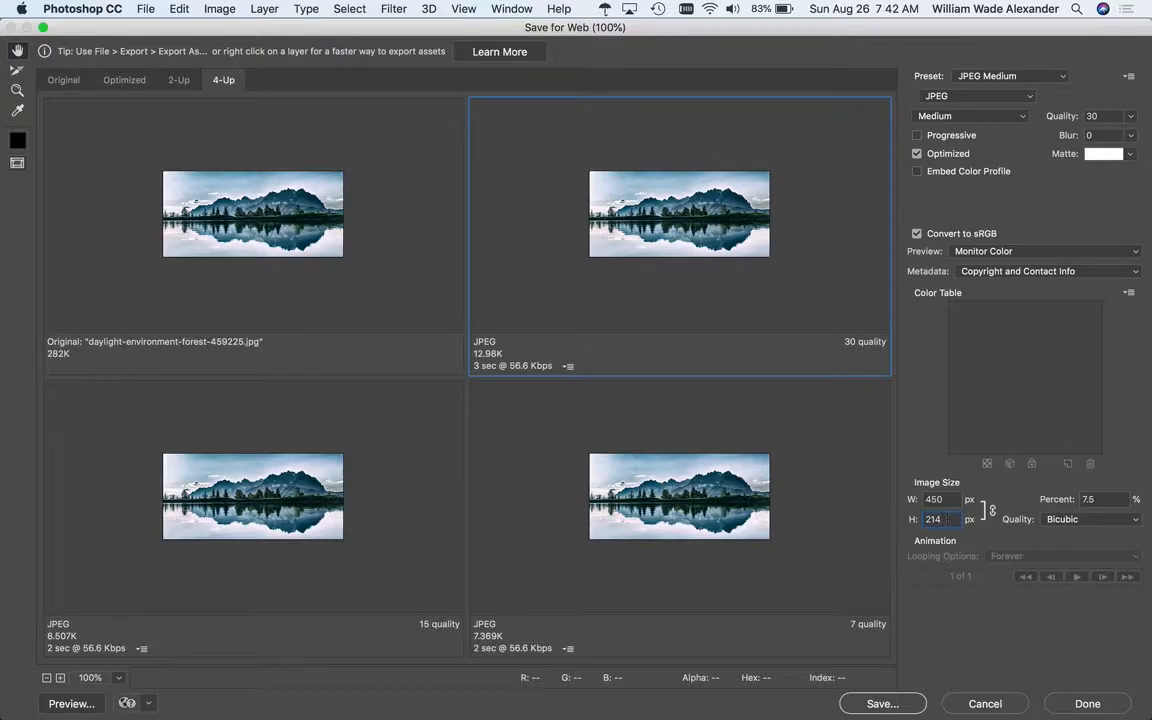
pyautogui.hotkey('ctrl', 'Right')
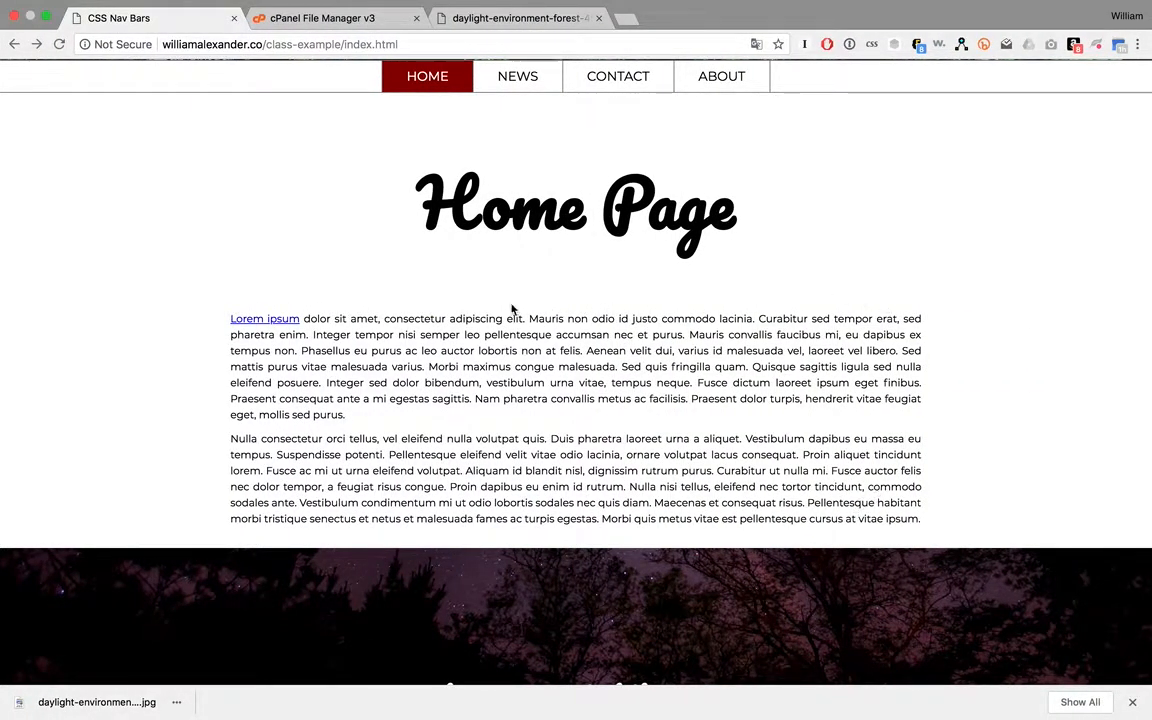
pyautogui.hotkey('ctrl', 'Left')
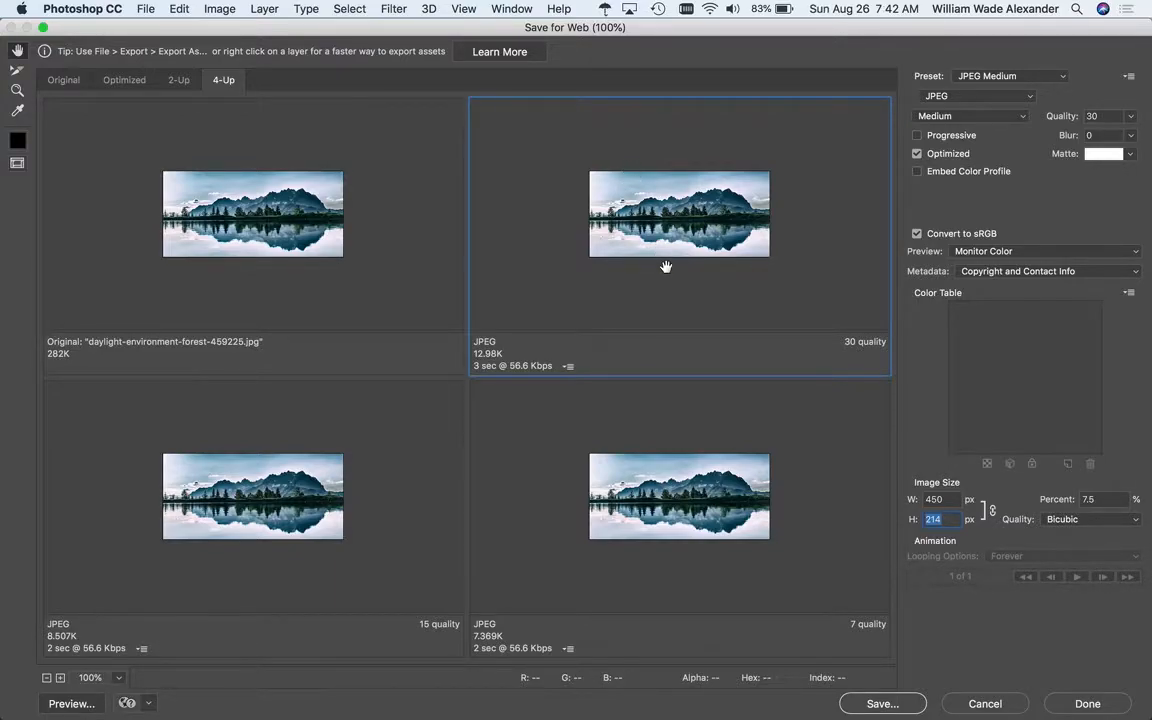
# Compare the home page's text area and layout with the 450 px wide export previews in Save for Web
pyautogui.hotkey('ctrl', 'Right')
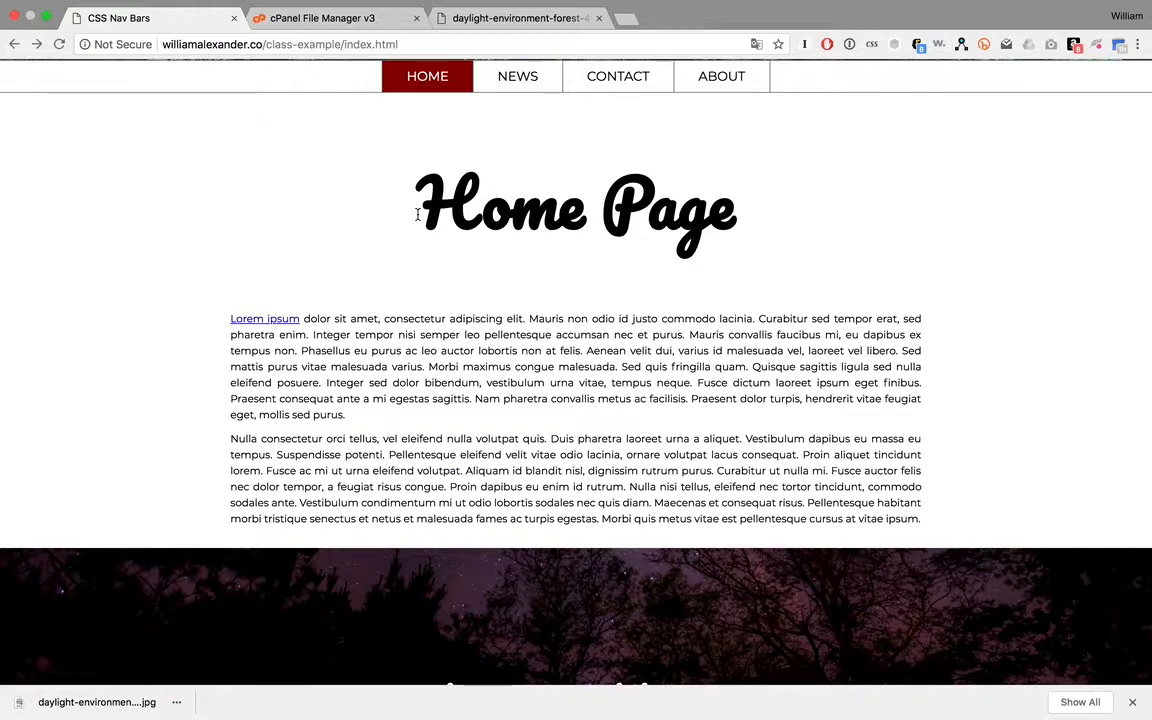
pyautogui.hotkey('ctrl', 'Left')
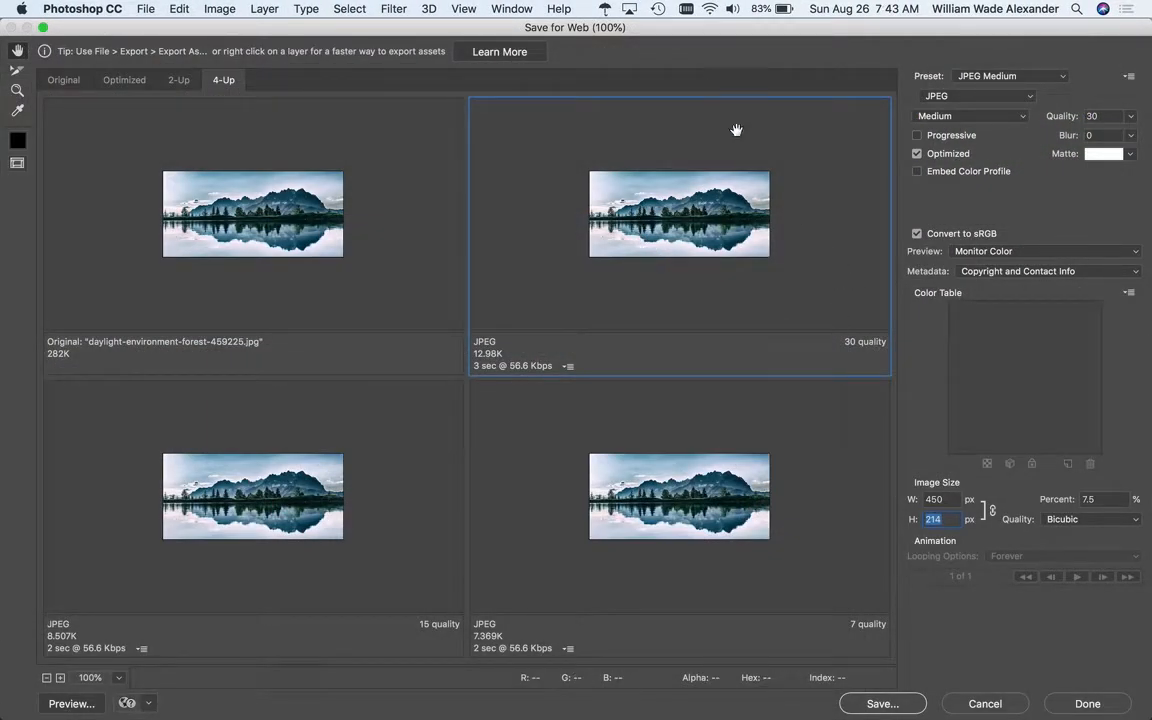
pyautogui.hotkey('ctrl', 'Right')
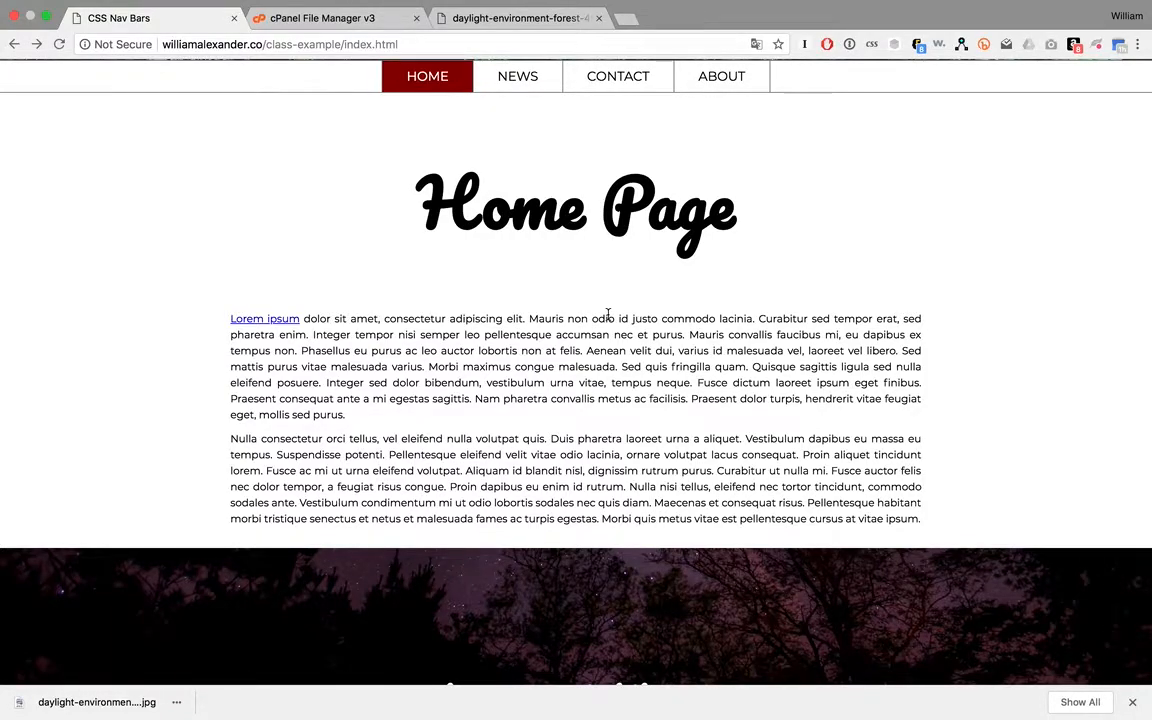
pyautogui.hotkey('ctrl', 'Left')
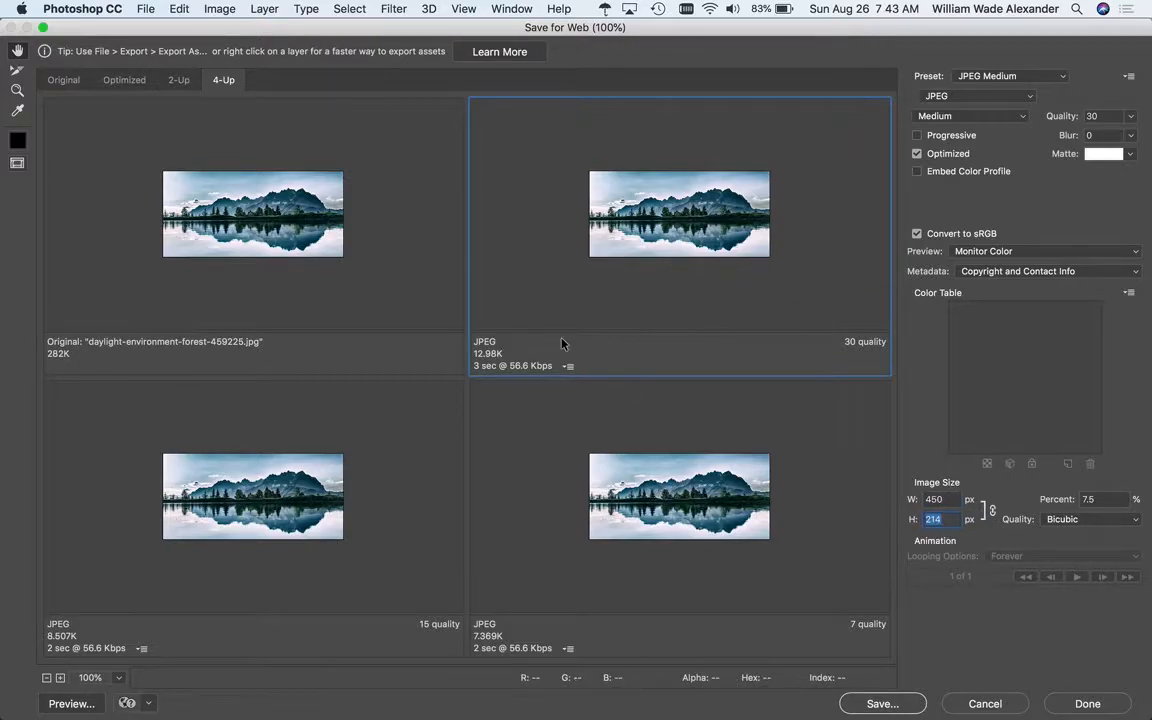
# Enlarge the four export previews to 200% and check the Original preview alone before returning to the 4-Up comparison
pyautogui.click(61, 679)
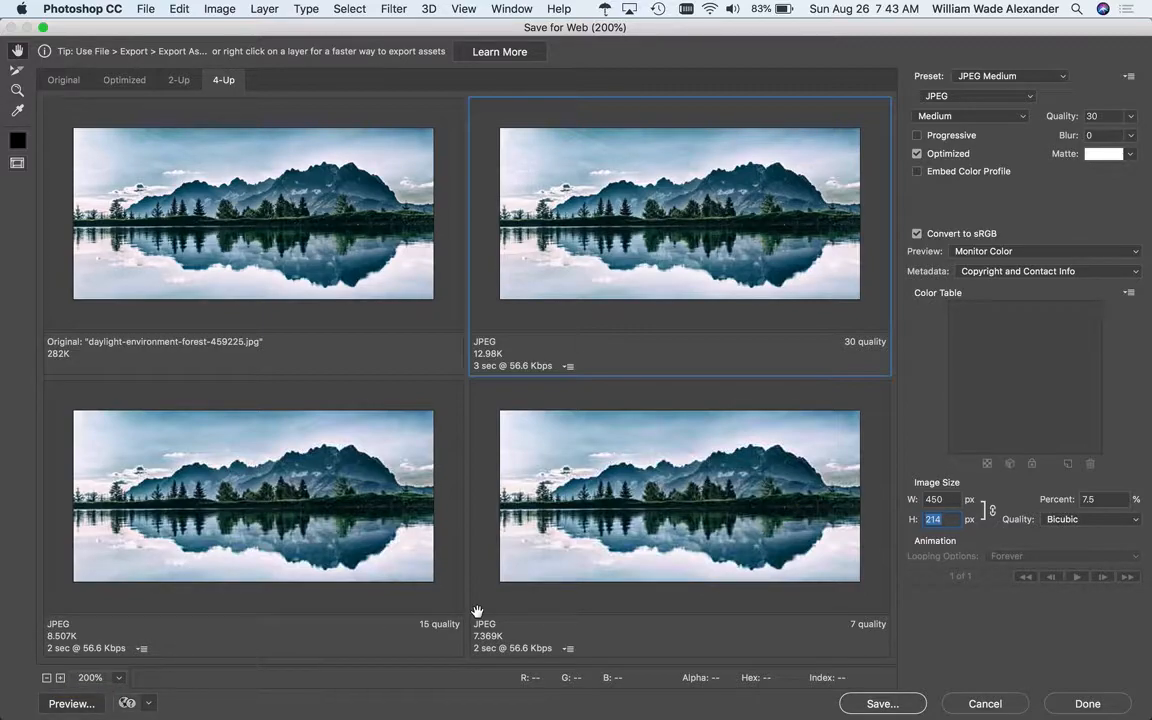
pyautogui.hscroll(5, 477, 611)
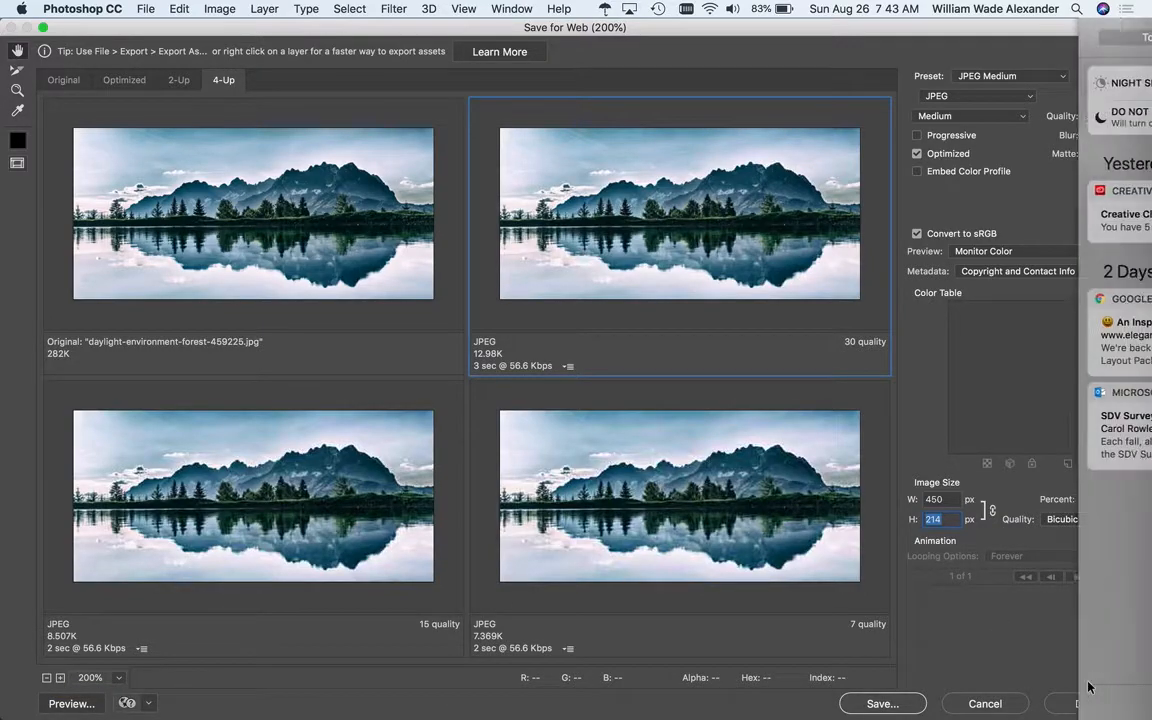
pyautogui.hscroll(-5, 477, 611)
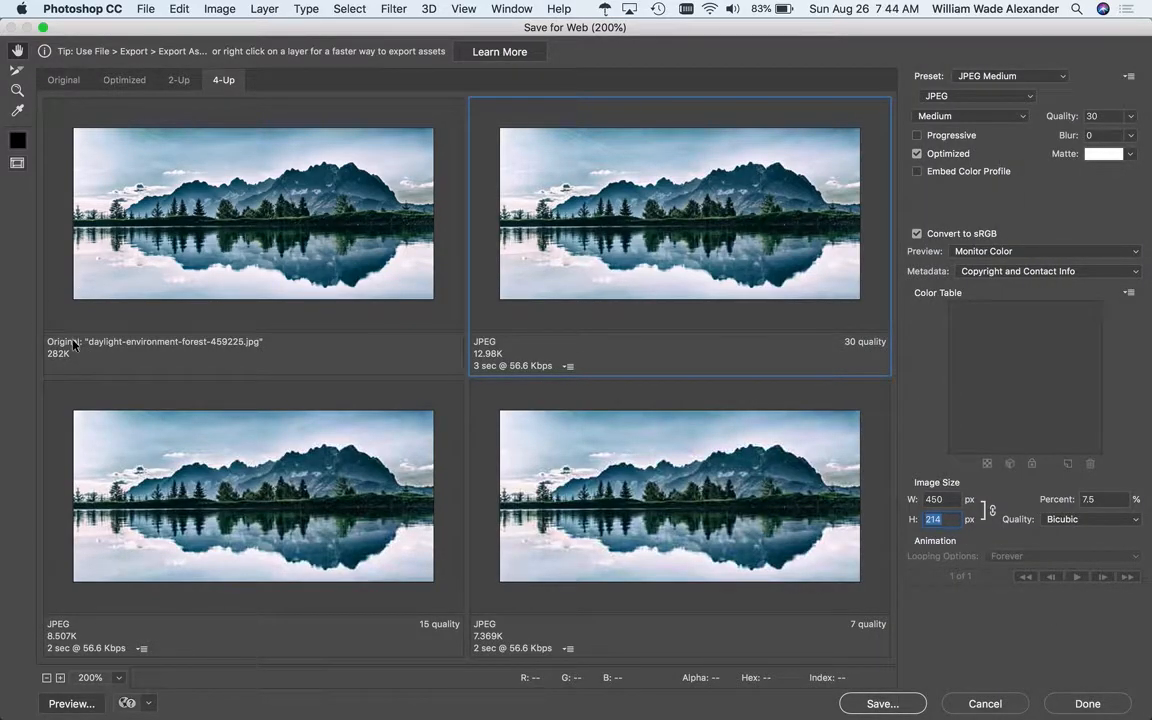
pyautogui.click(68, 80)
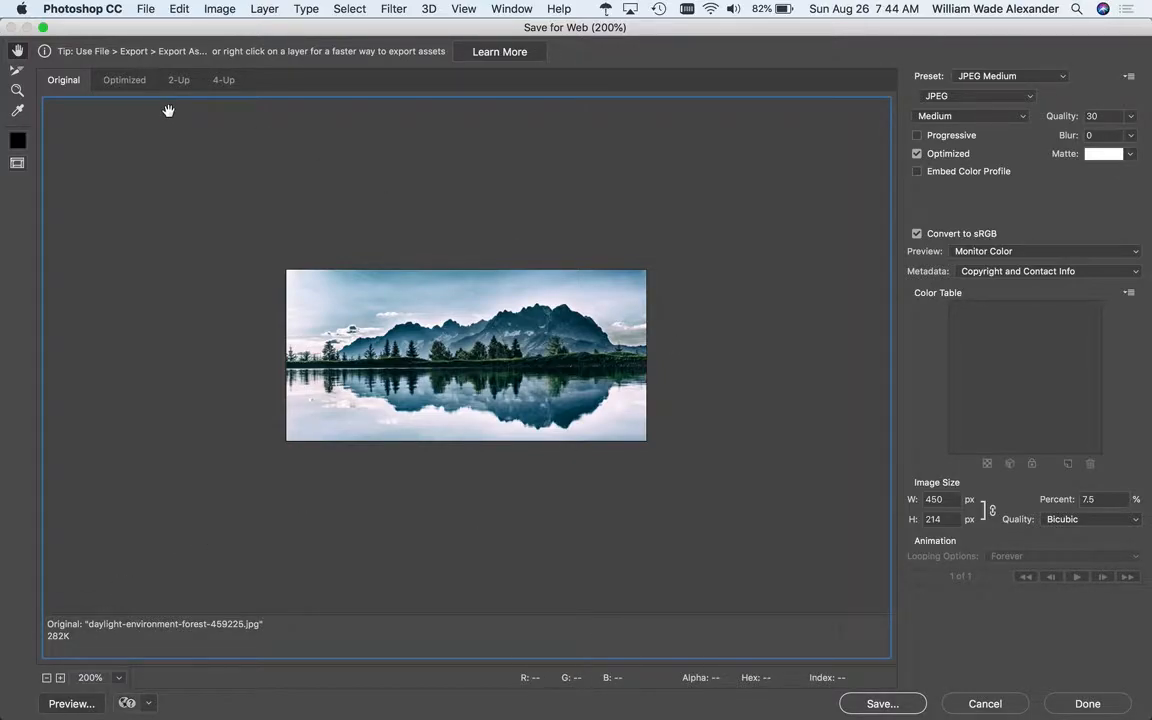
pyautogui.click(222, 80)
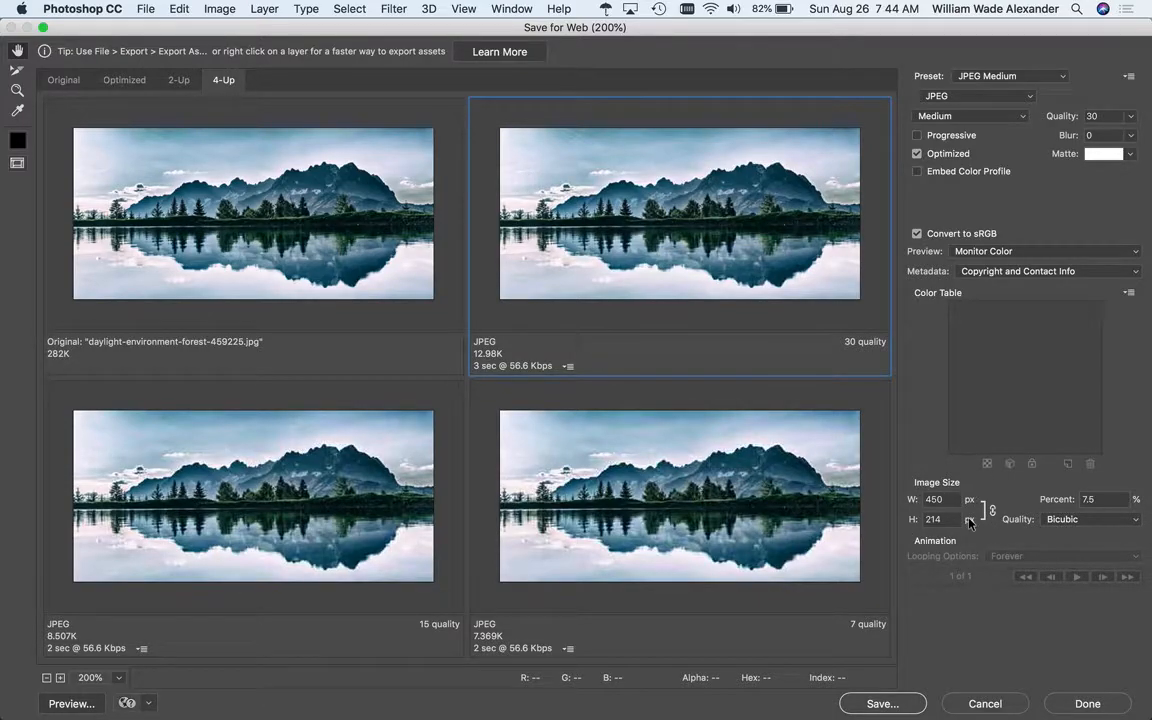
pyautogui.hotkey('ctrl', 'Right')
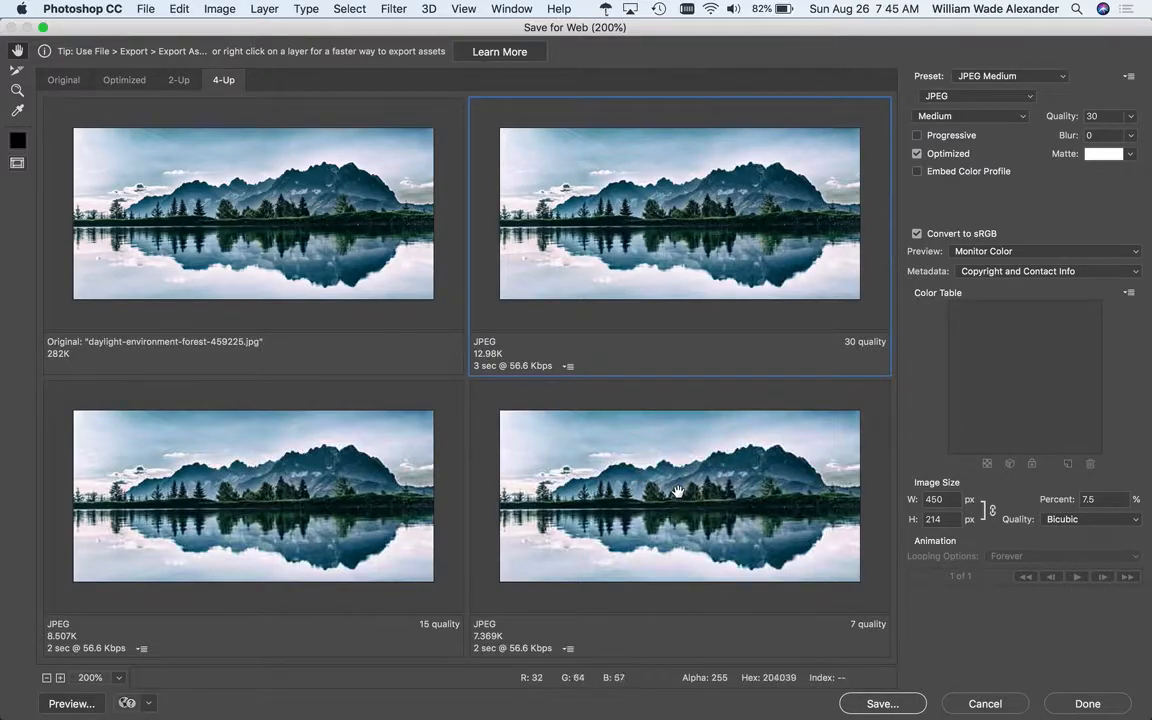
# Magnify the four previews to 600% and centre them on the mountains and trees to compare compression quality
pyautogui.click(61, 678)
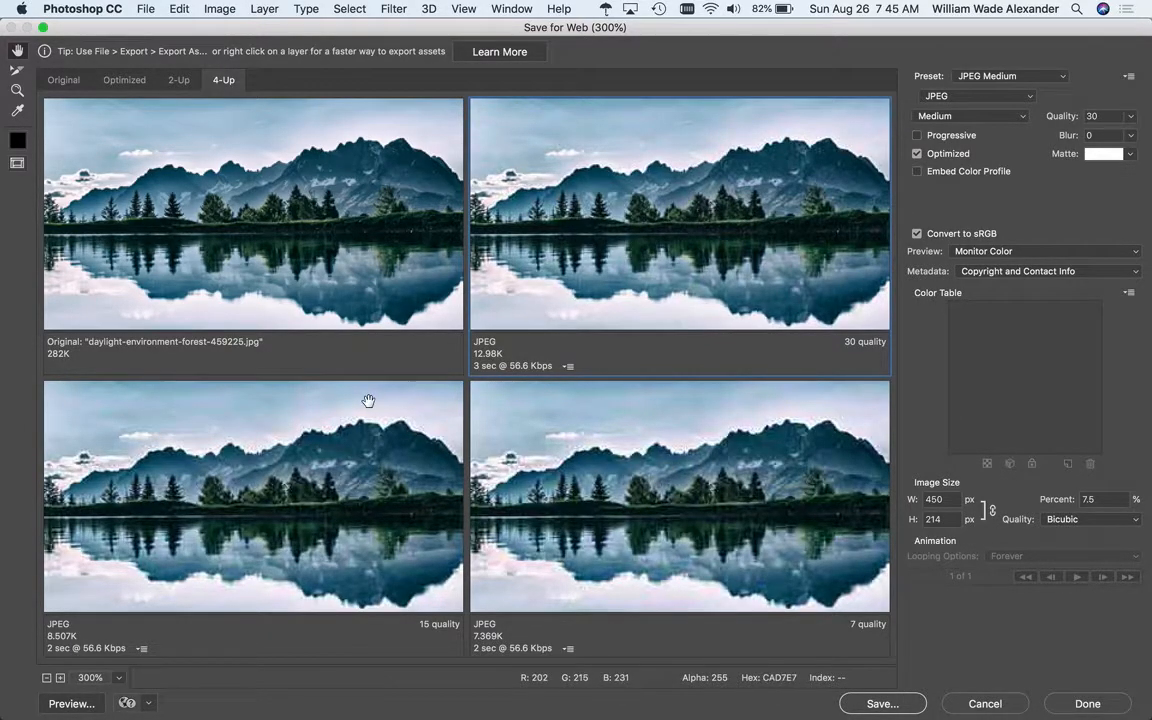
pyautogui.click(60, 678)
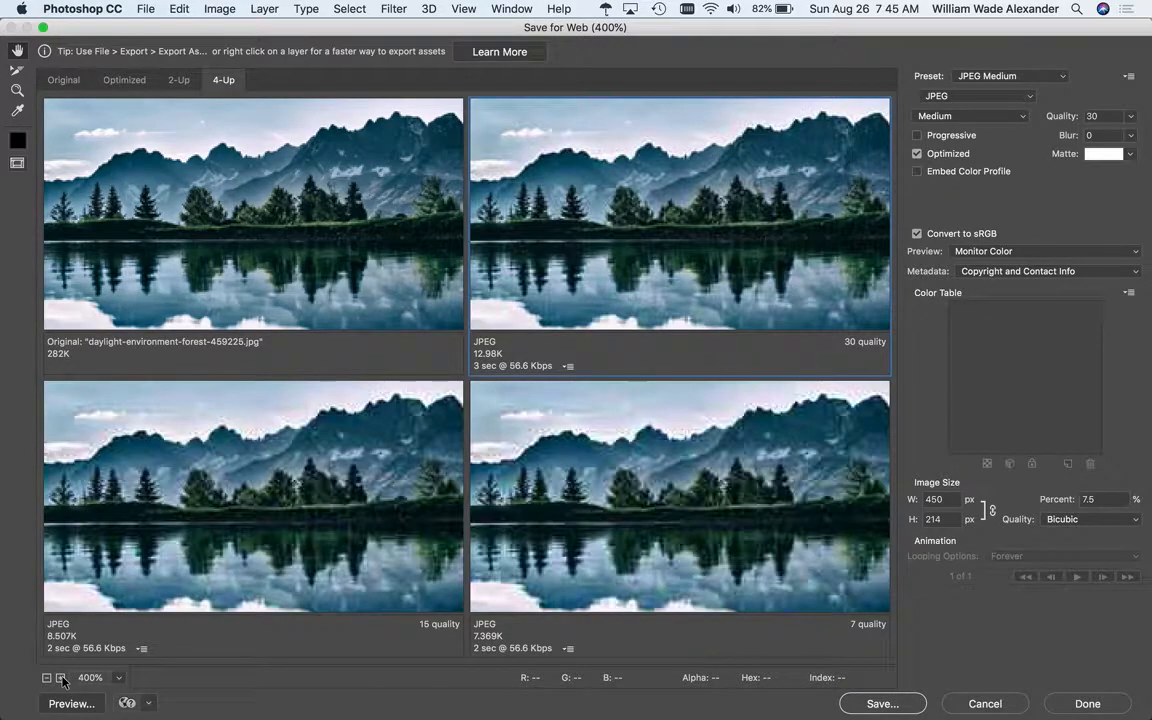
pyautogui.moveTo(368, 239); pyautogui.dragTo(270, 244)
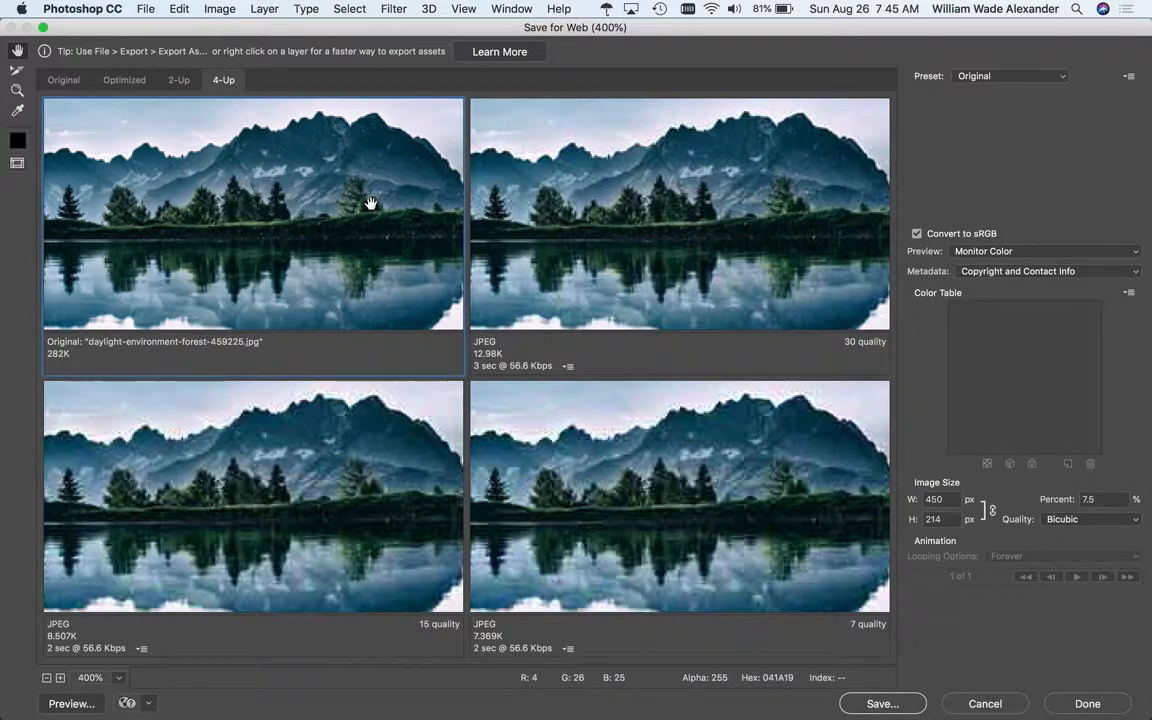
pyautogui.click(61, 678)
pyautogui.moveTo(234, 263); pyautogui.dragTo(232, 331)
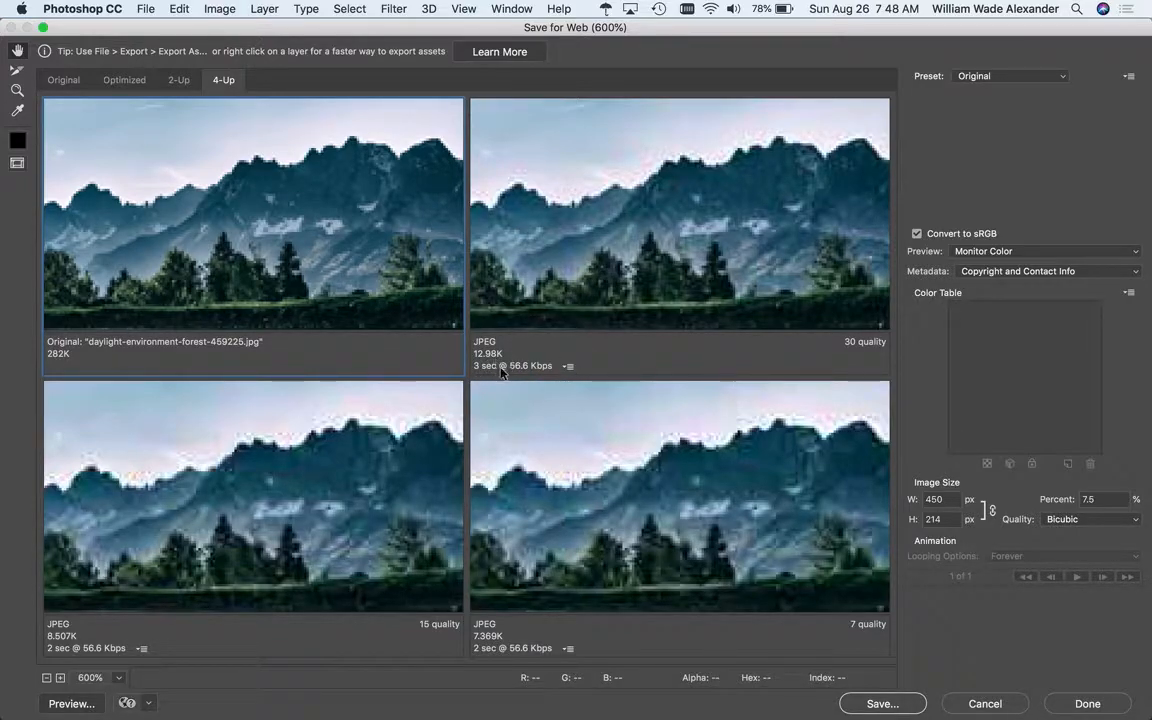
# Try the 9600 bps, 56.6 Kbps and 256 Kbps download-time estimates, ending with 128 Kbps Dual ISDN
pyautogui.click(565, 367)
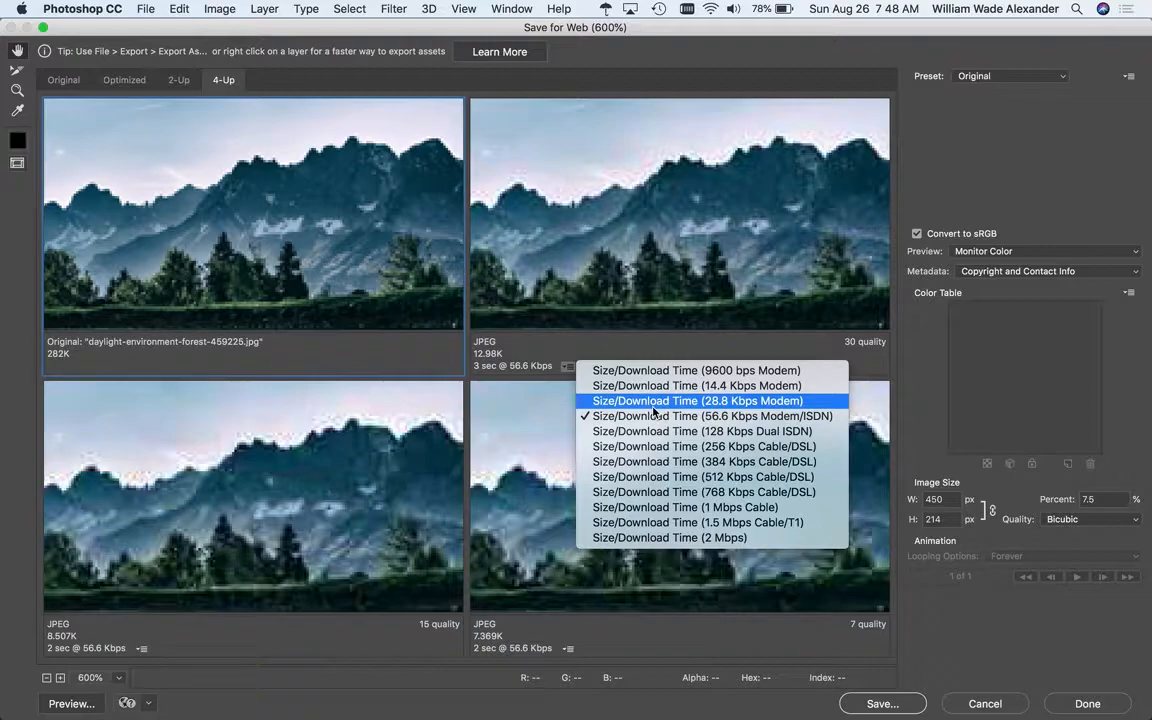
pyautogui.click(640, 370)
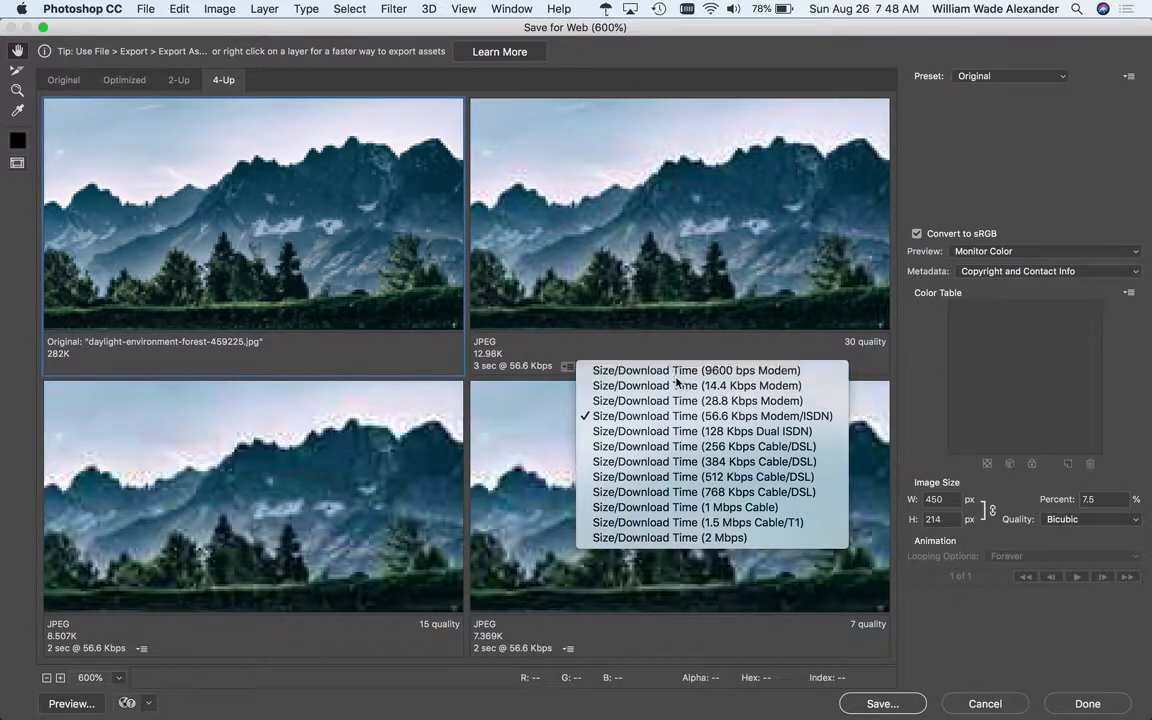
pyautogui.click(574, 367)
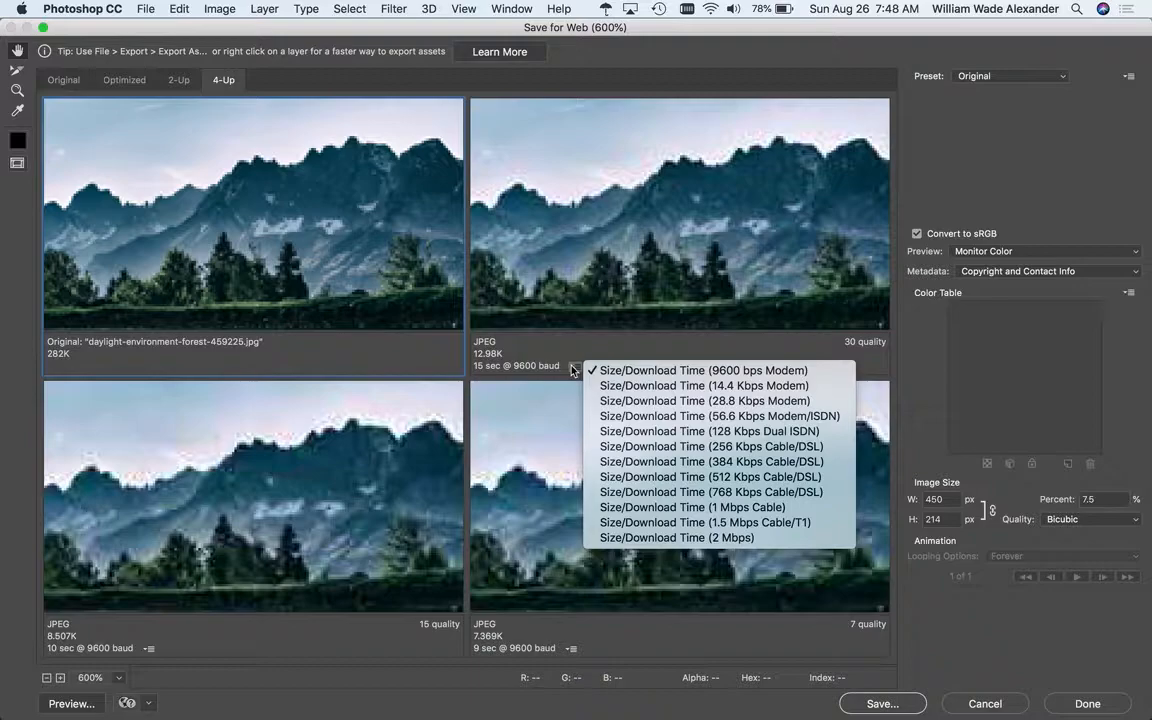
pyautogui.click(633, 420)
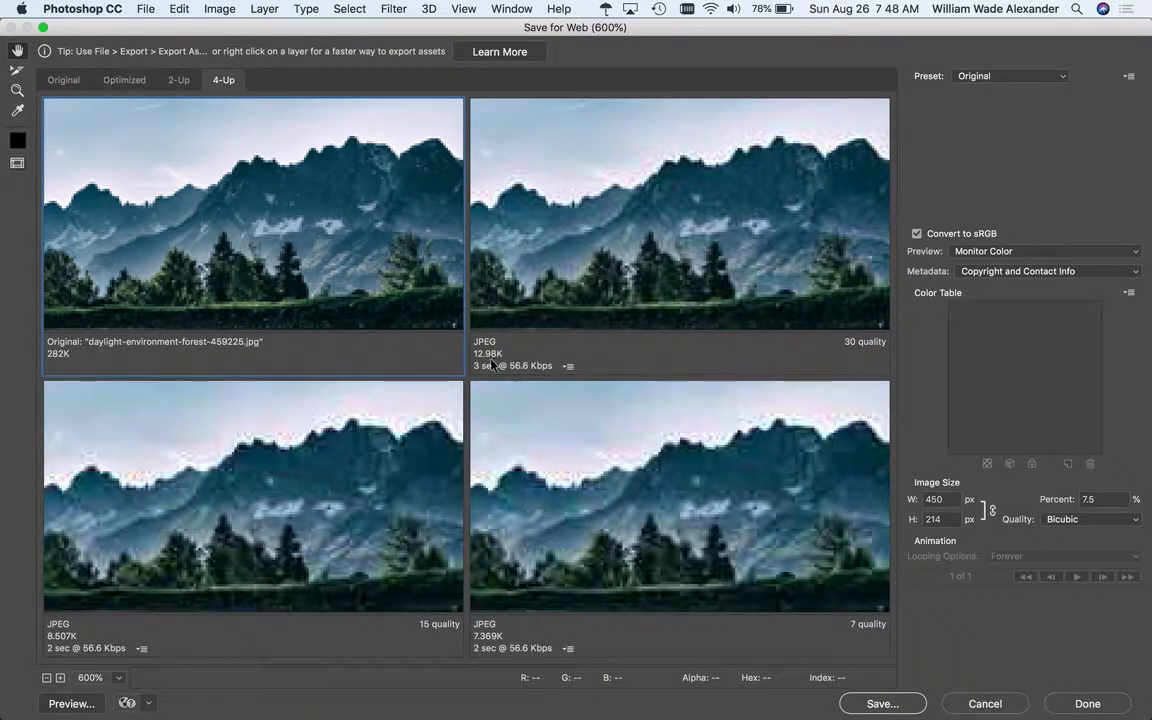
pyautogui.click(567, 366)
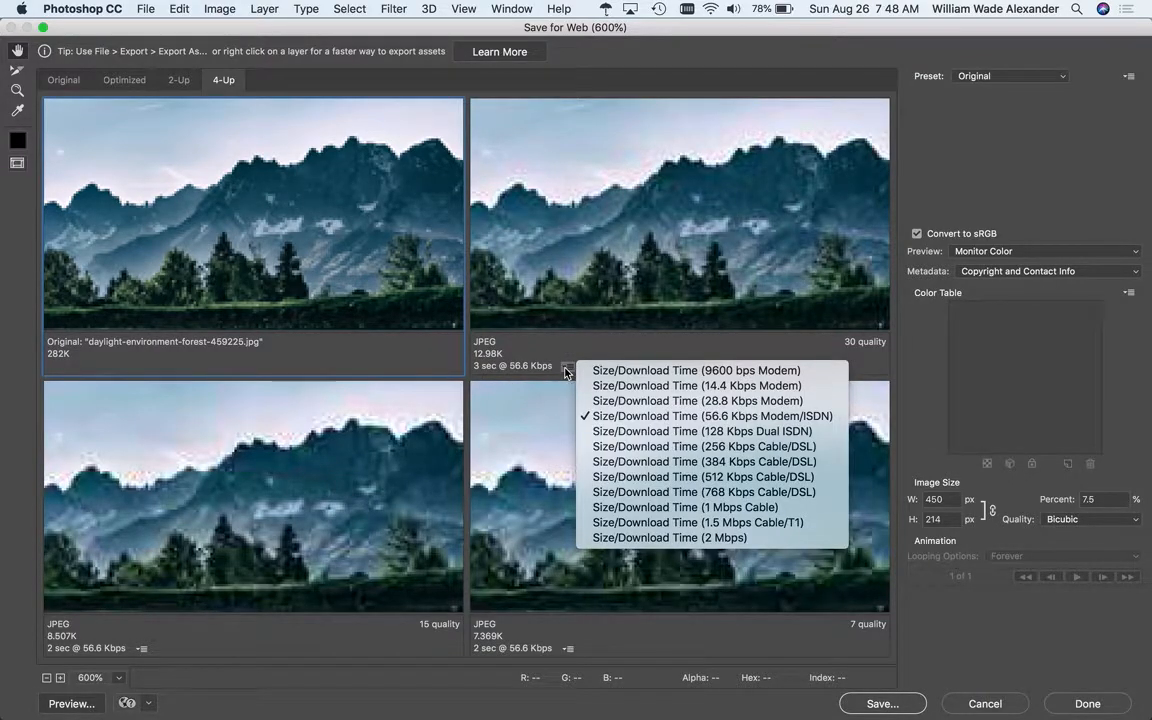
pyautogui.click(661, 449)
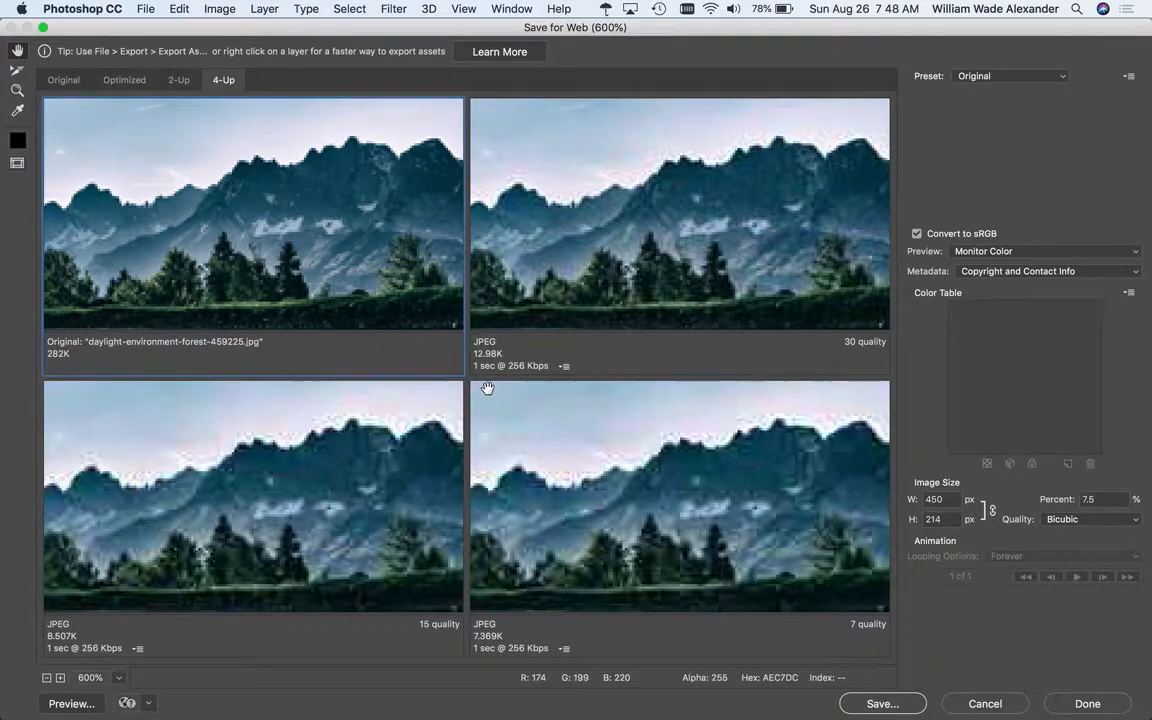
pyautogui.click(565, 366)
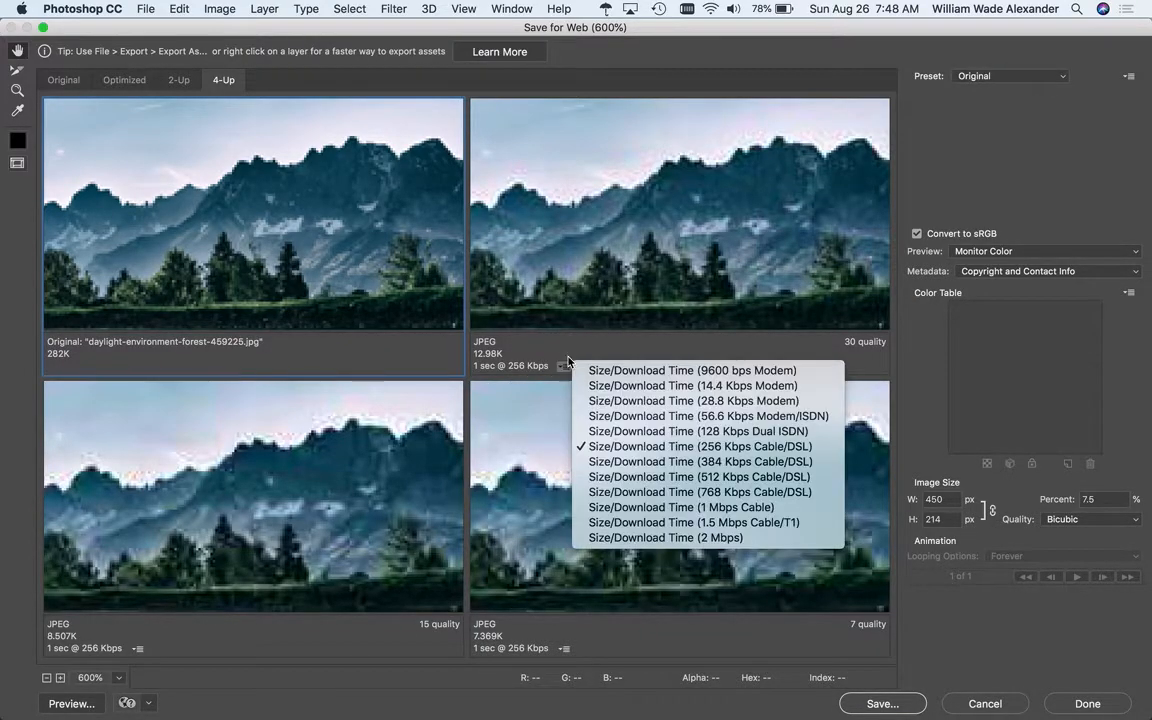
pyautogui.click(698, 431)
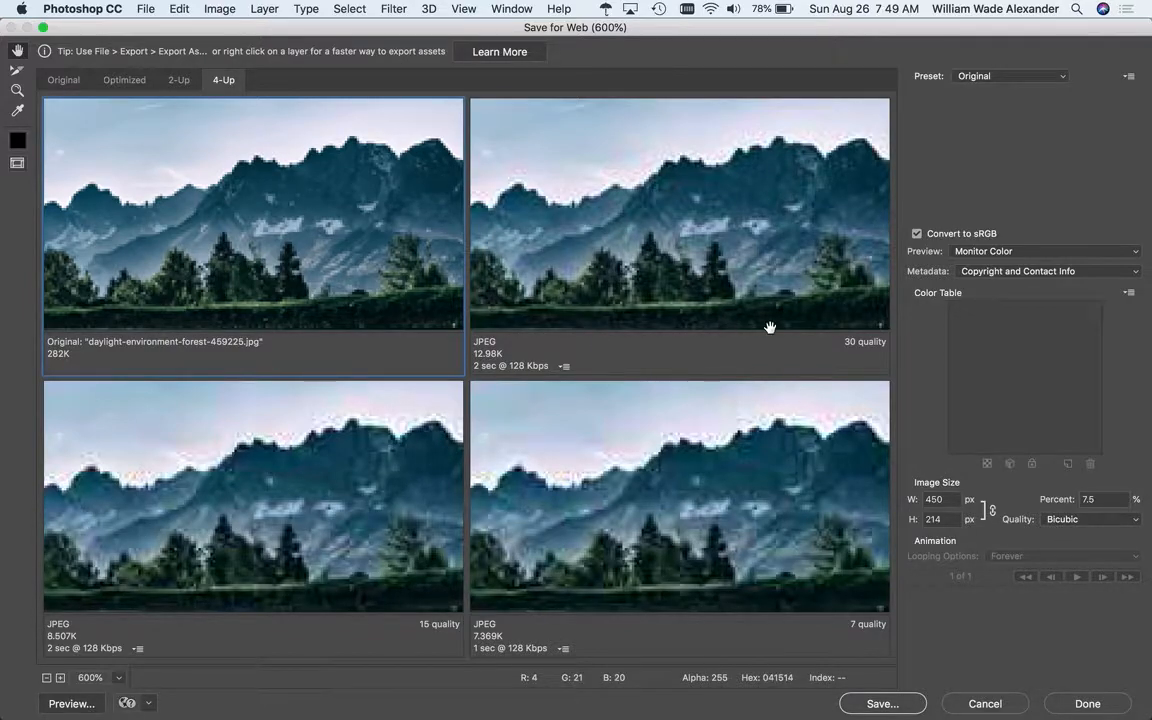
# Go through the three optimized JPEG versions in the 4-Up comparison, ending with the 30 quality version selected
pyautogui.click(525, 205)
pyautogui.click(342, 494)
pyautogui.click(722, 535)
pyautogui.click(635, 180)
pyautogui.click(345, 385)
pyautogui.click(607, 463)
pyautogui.click(530, 225)
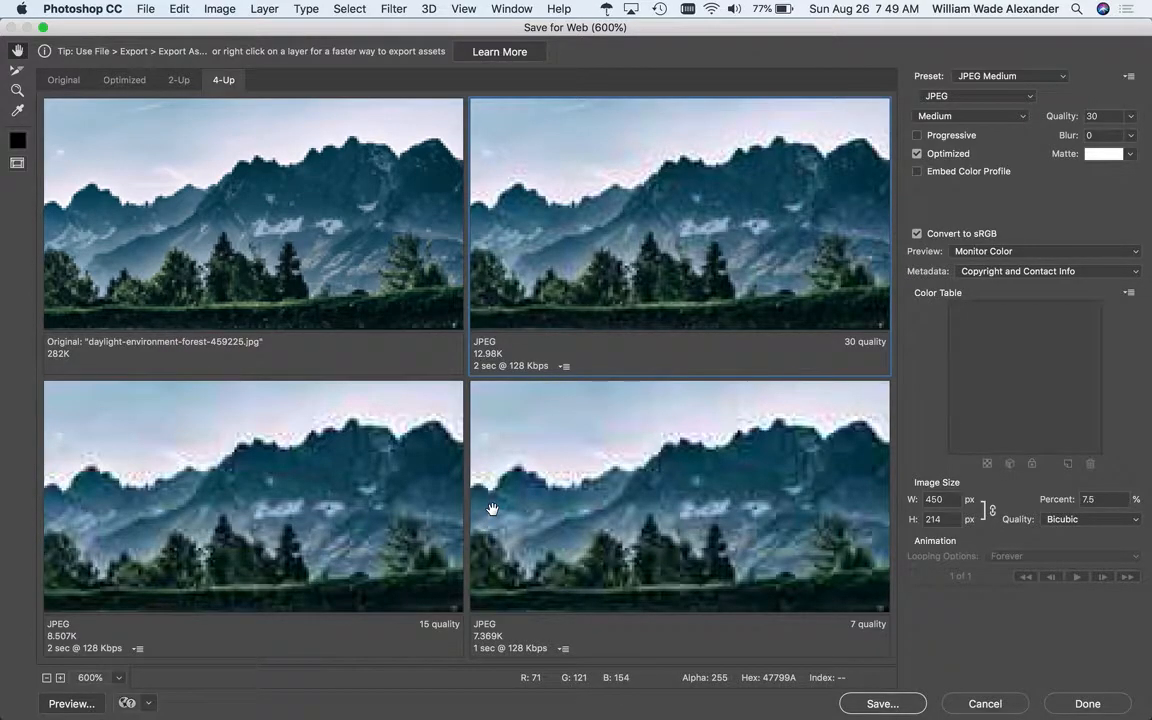
# Review the available export presets and apply GIF 32 No Dither to the 30 quality JPEG version
pyautogui.click(1047, 78)
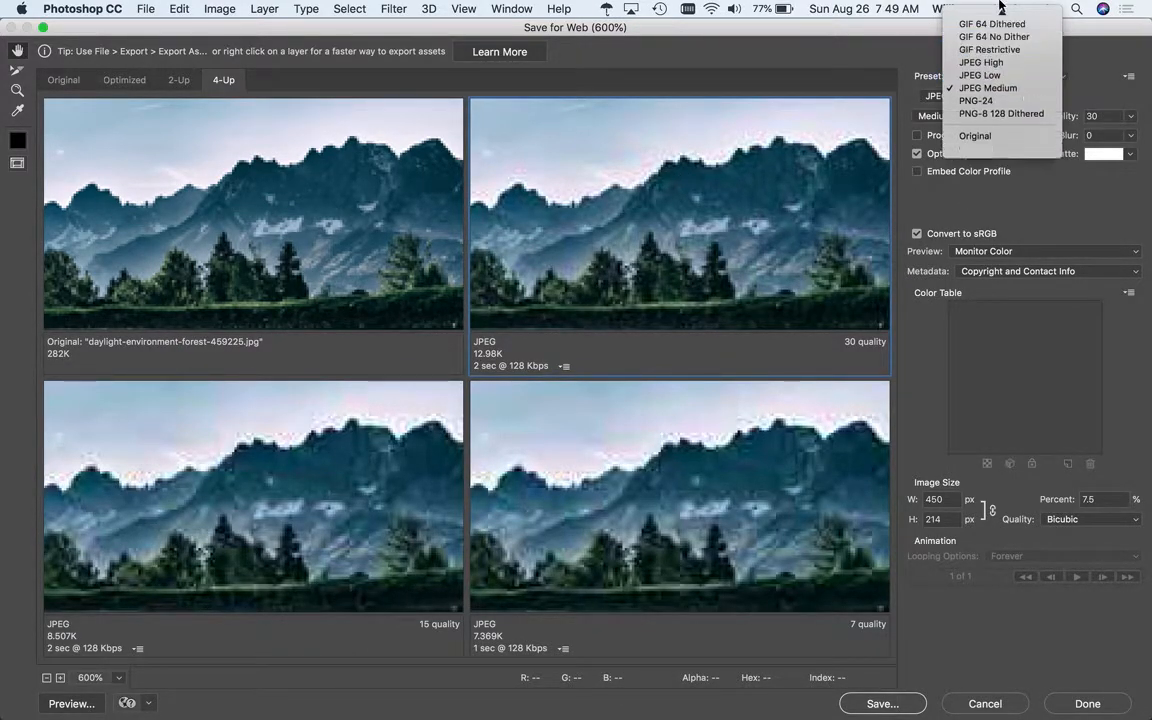
pyautogui.click(935, 57)
pyautogui.click(986, 76)
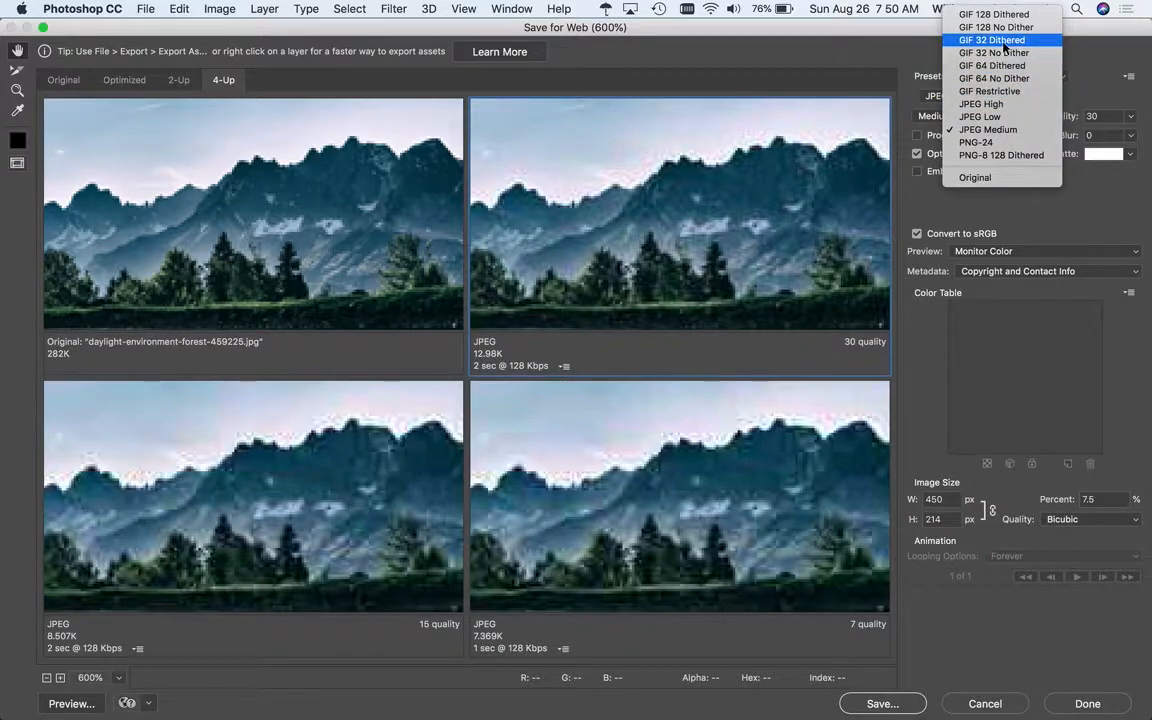
pyautogui.click(630, 212)
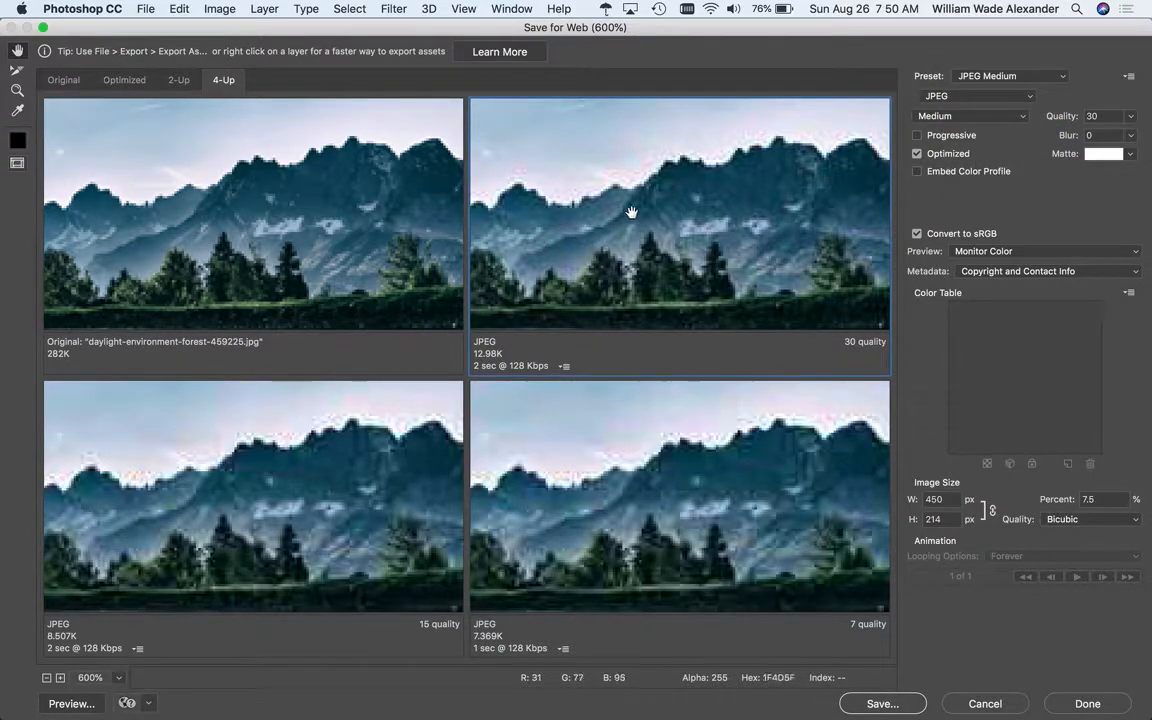
pyautogui.click(1000, 76)
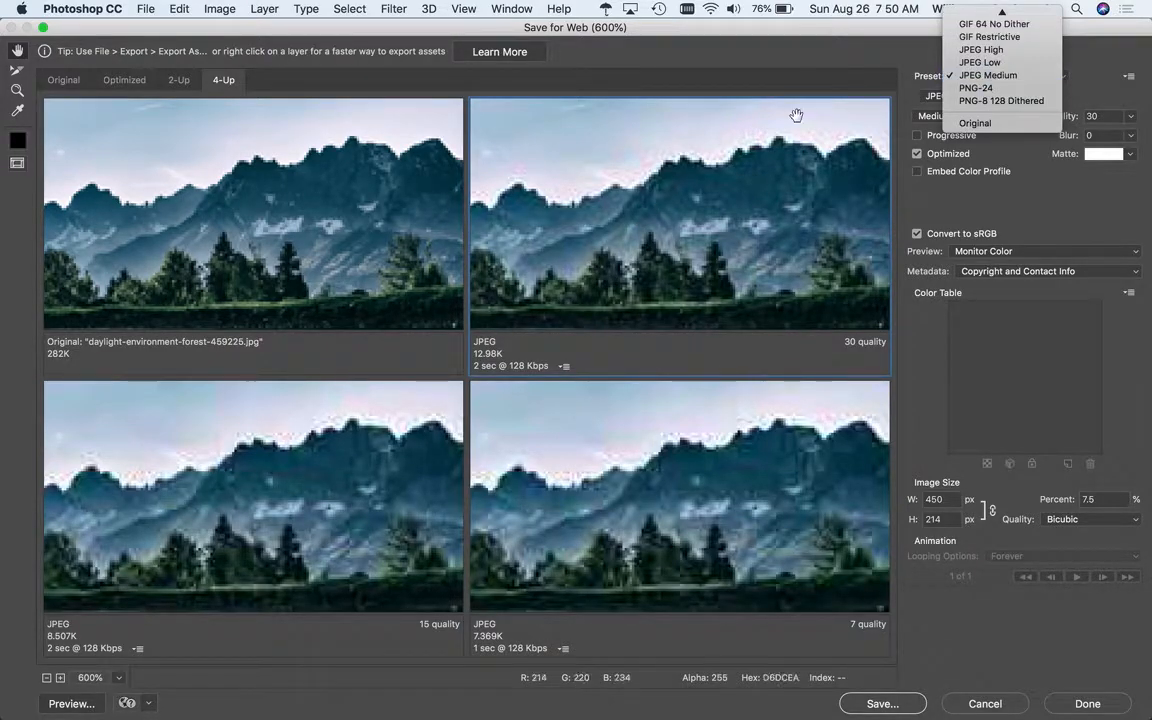
pyautogui.moveTo(1000, 12)
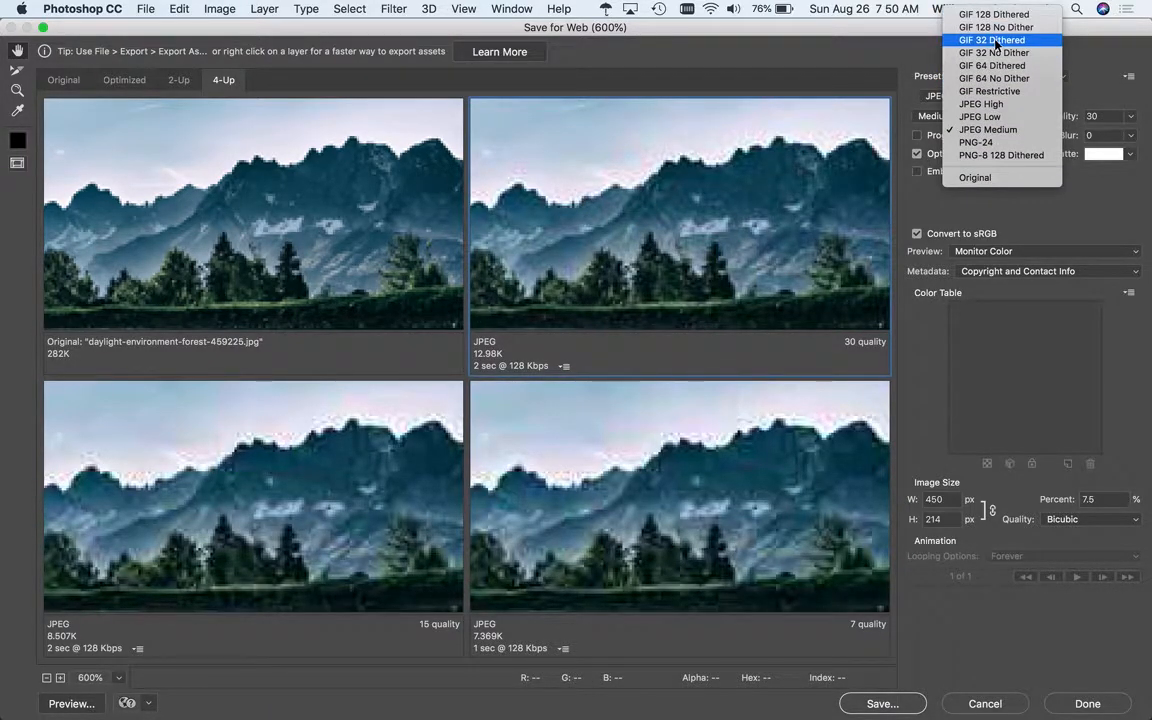
pyautogui.click(994, 52)
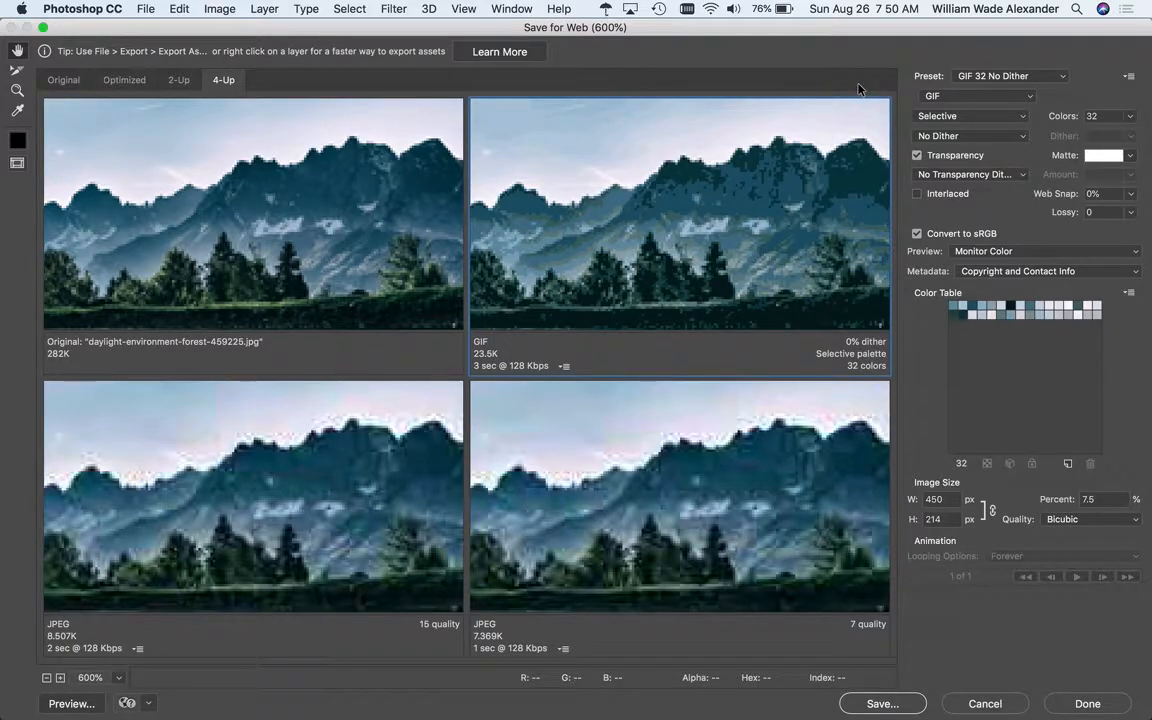
# Apply the JPEG High preset to the 15 quality version and the PNG-24 preset to the 7 quality version
pyautogui.click(226, 485)
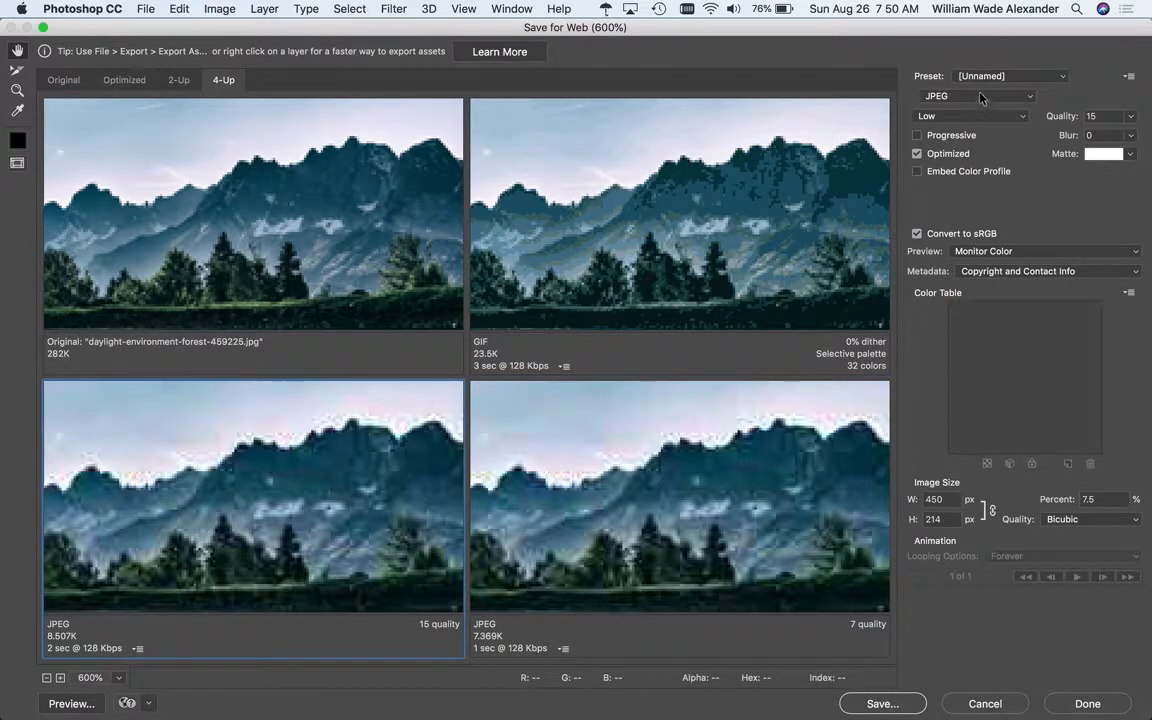
pyautogui.click(1000, 76)
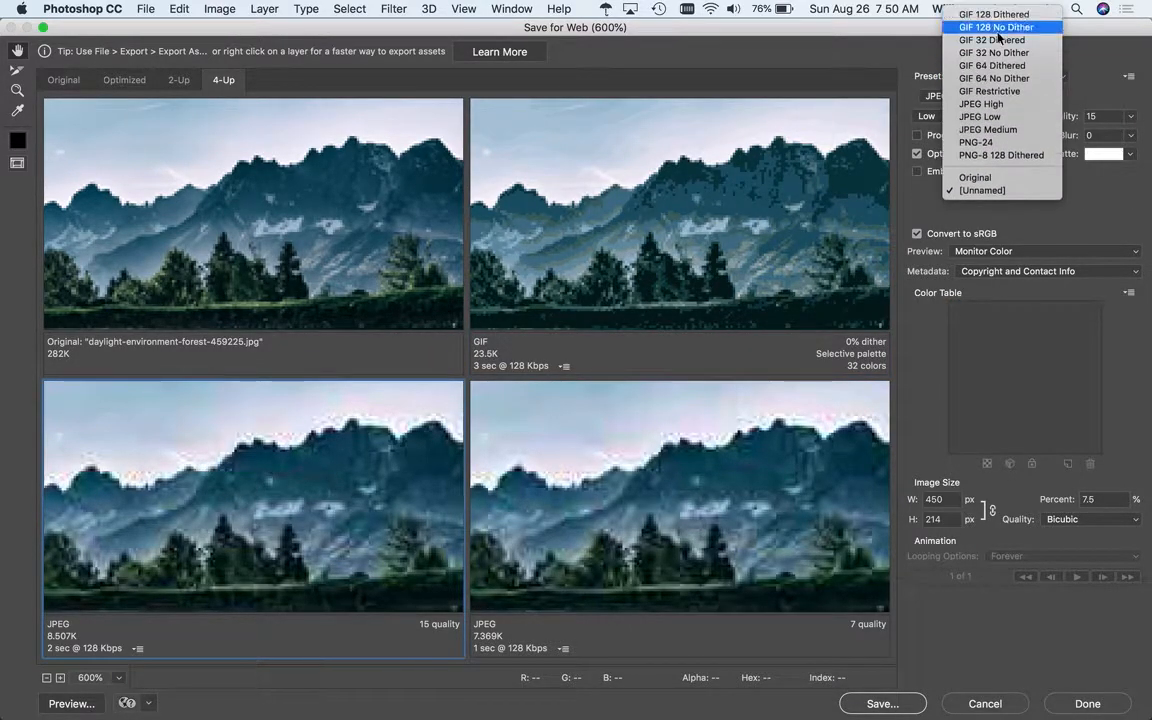
pyautogui.click(1012, 103)
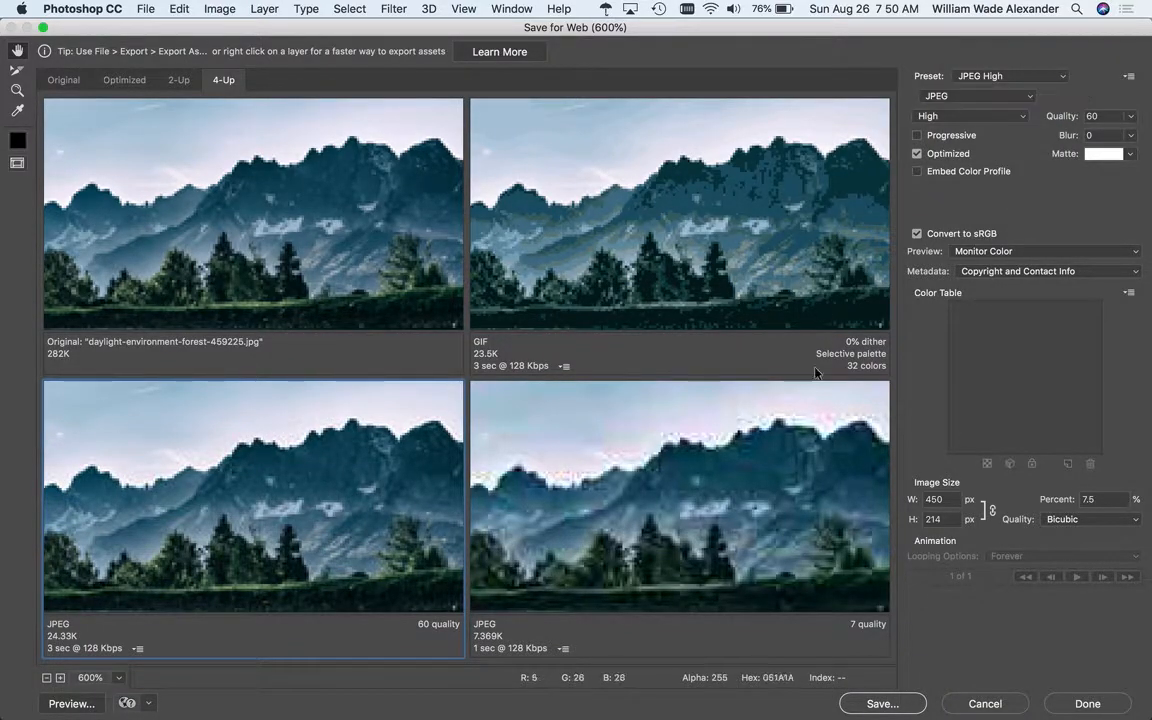
pyautogui.click(770, 415)
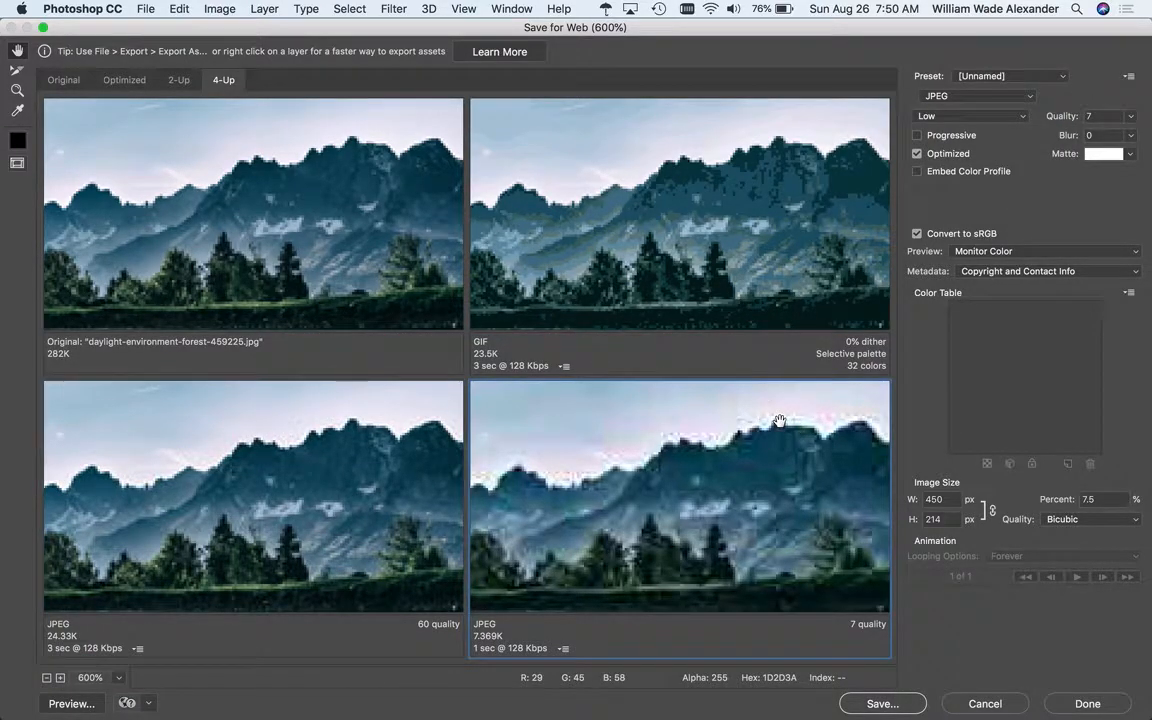
pyautogui.click(1020, 76)
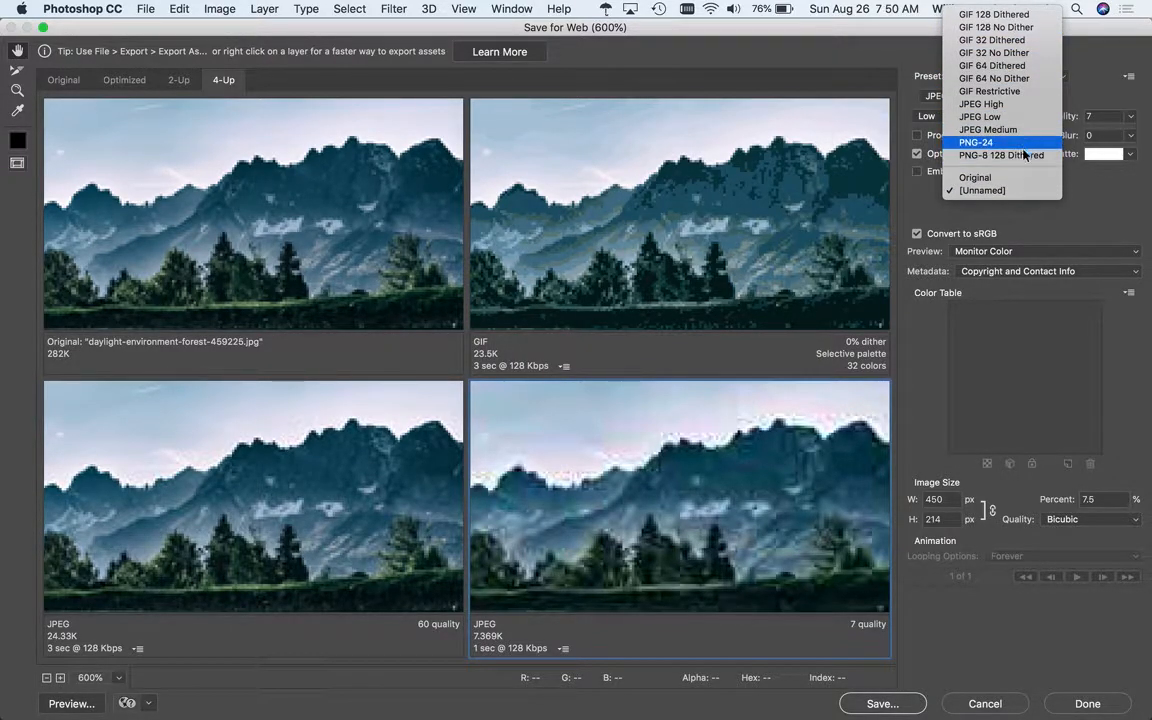
pyautogui.click(1020, 148)
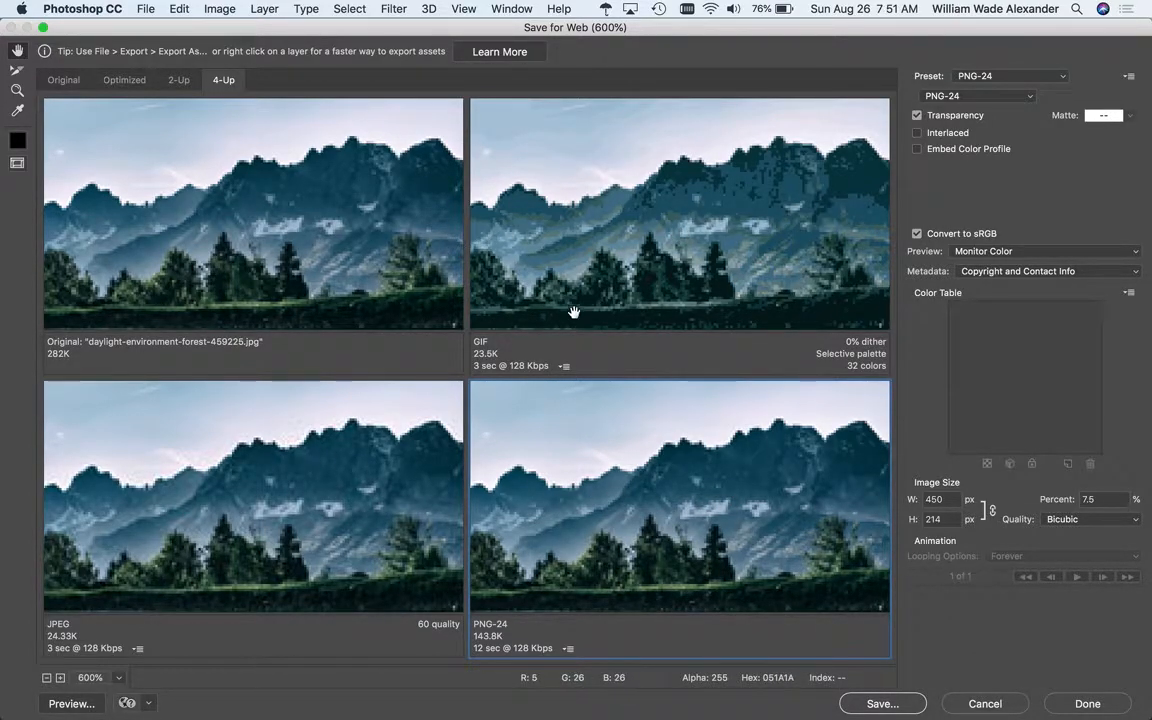
# Select the GIF version in the 4-Up comparison and examine its mountains, lake and sky for banding against the other versions
pyautogui.click(580, 235)
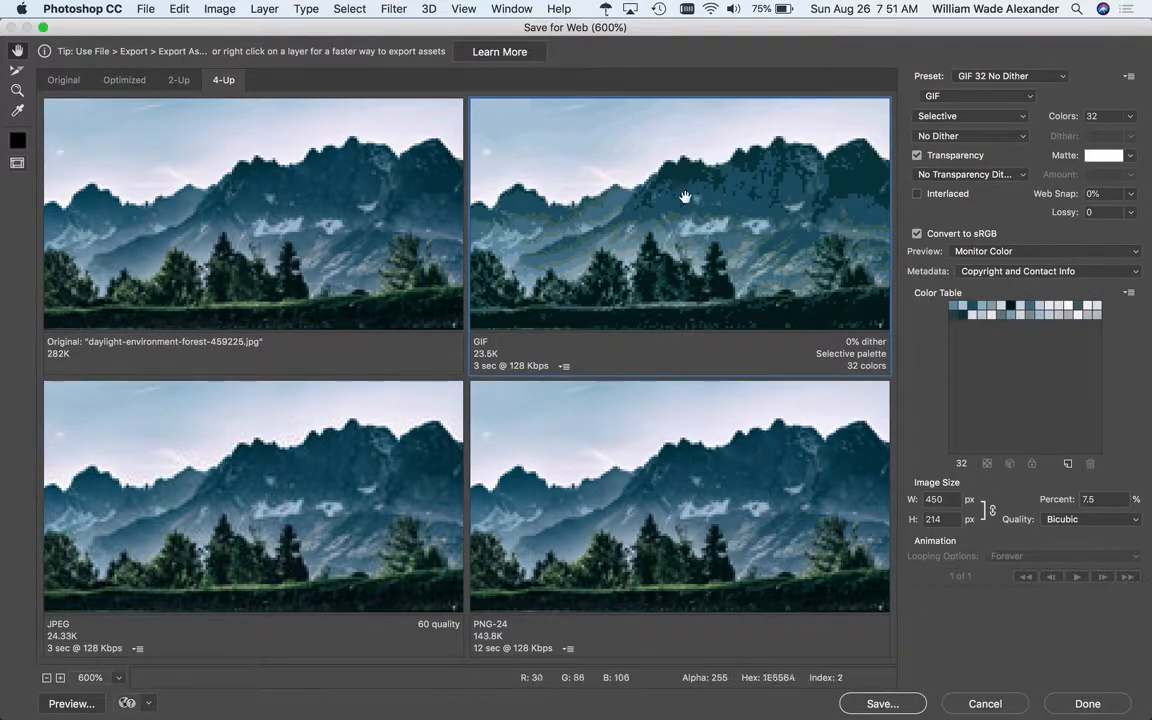
pyautogui.scroll(-5, 685, 197)
pyautogui.scroll(8, 685, 197)
pyautogui.scroll(-3, 685, 197)
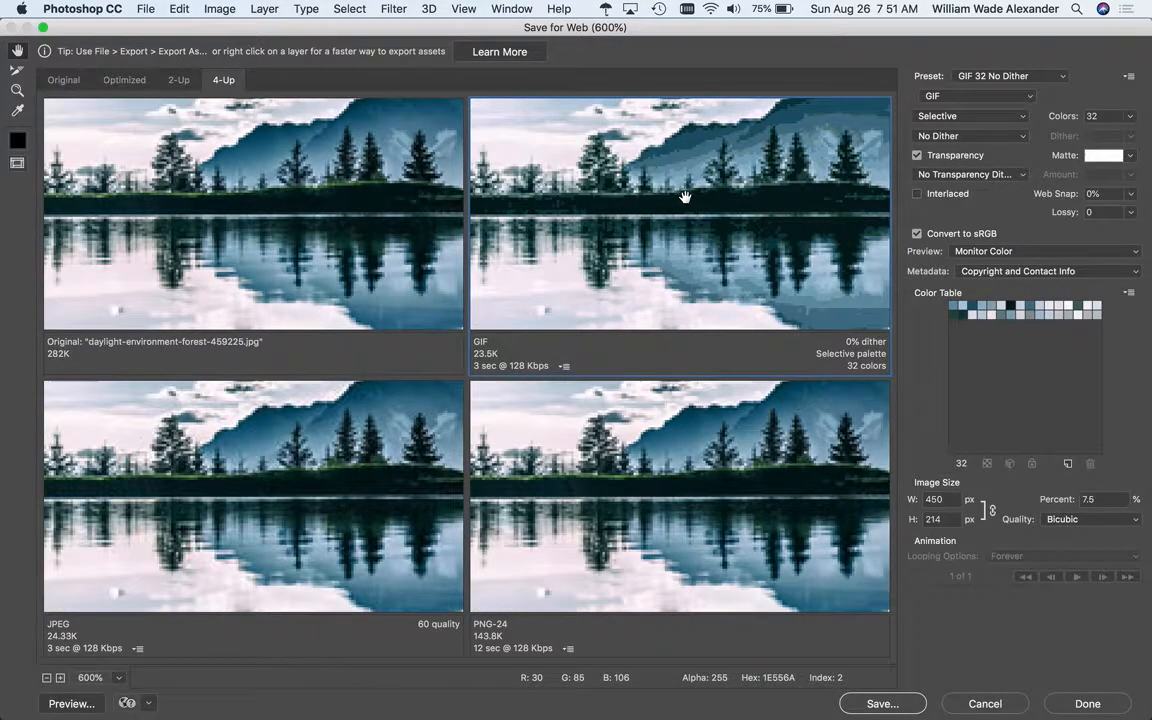
pyautogui.scroll(3, 685, 197)
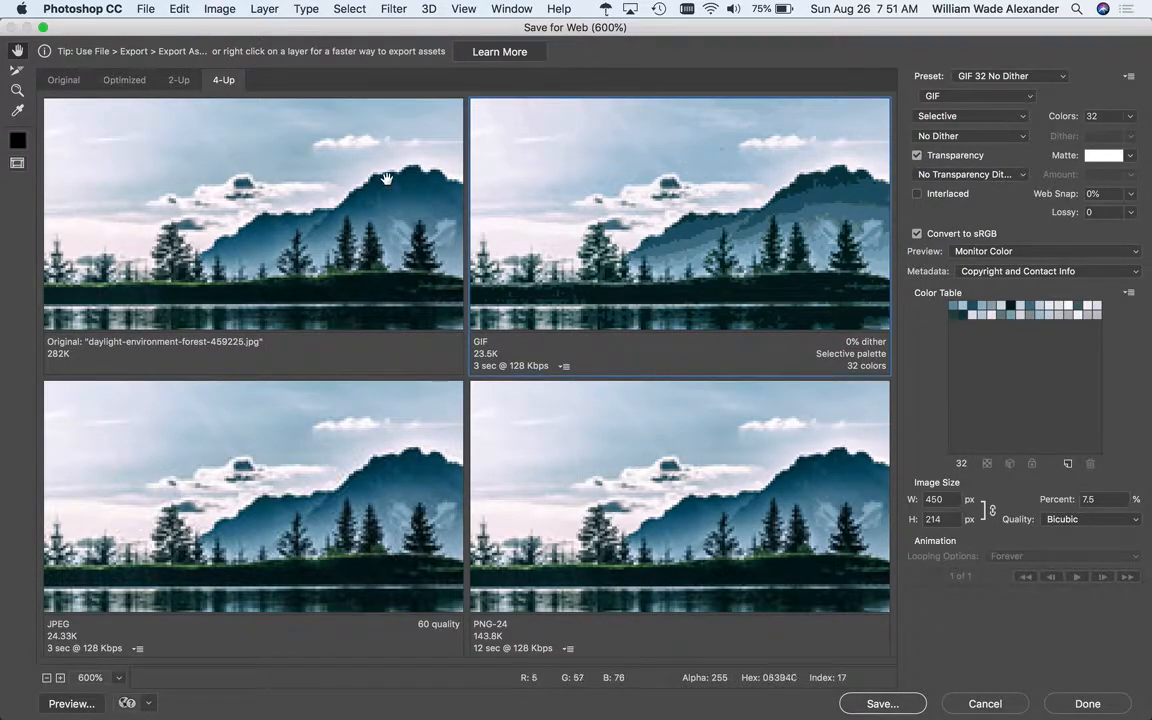
pyautogui.moveTo(711, 205); pyautogui.dragTo(571, 231)
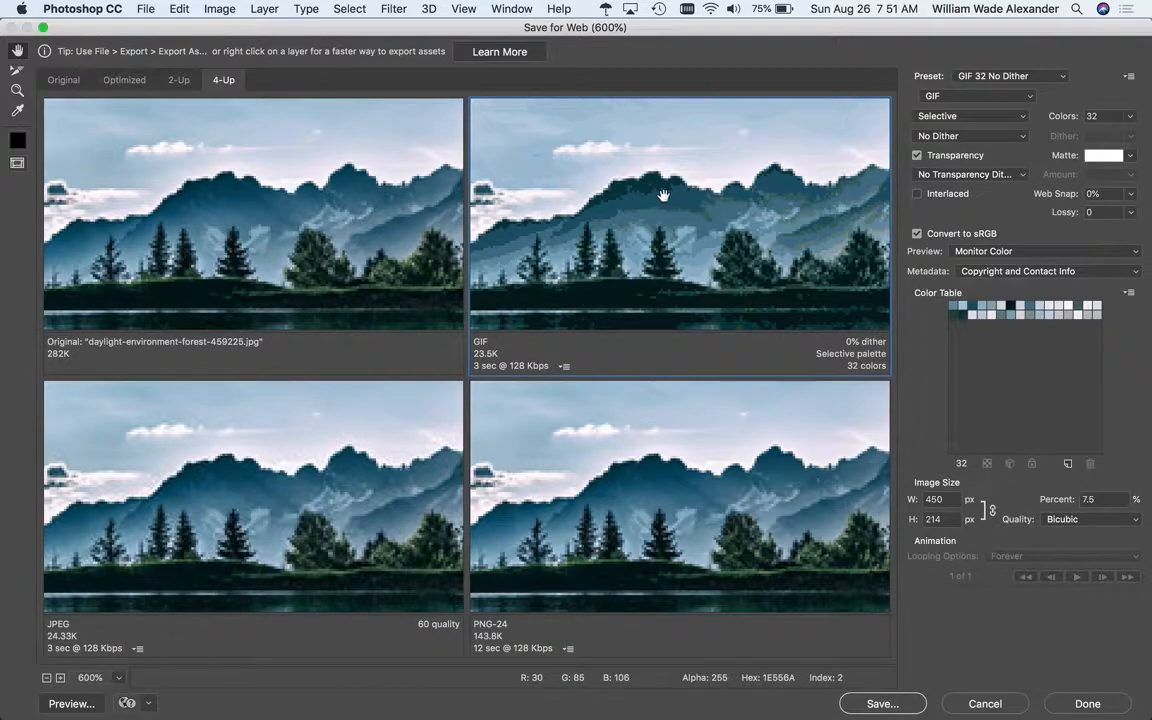
pyautogui.moveTo(812, 198); pyautogui.dragTo(572, 205)
pyautogui.moveTo(750, 180); pyautogui.dragTo(624, 188)
pyautogui.moveTo(786, 181); pyautogui.dragTo(661, 167)
pyautogui.moveTo(717, 193); pyautogui.dragTo(807, 338)
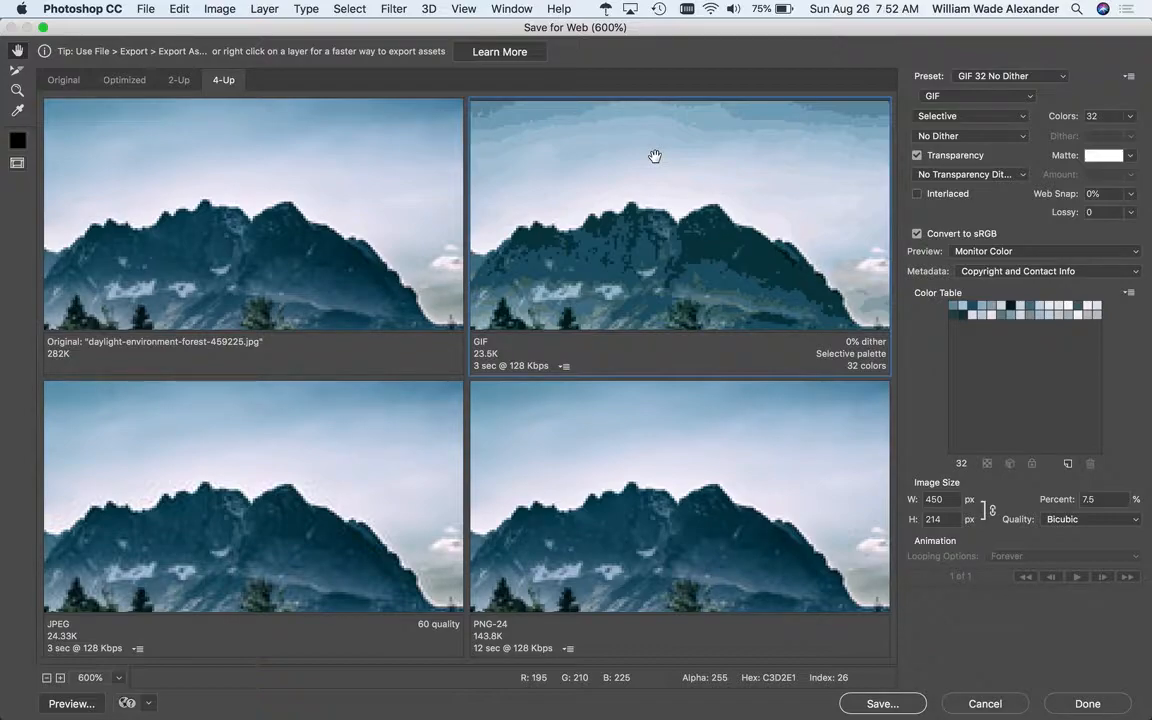
pyautogui.moveTo(679, 195); pyautogui.dragTo(763, 122)
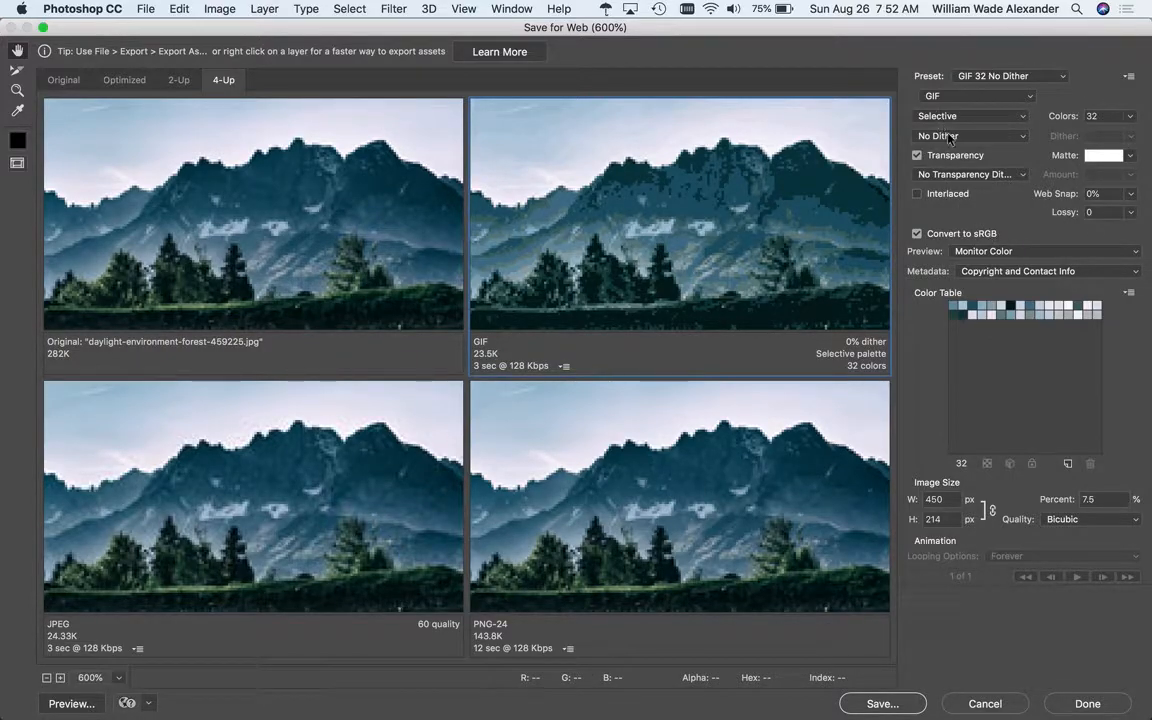
# Try 64 and 16 colors for the GIF version, ending with 32 colors
pyautogui.click(1108, 116)
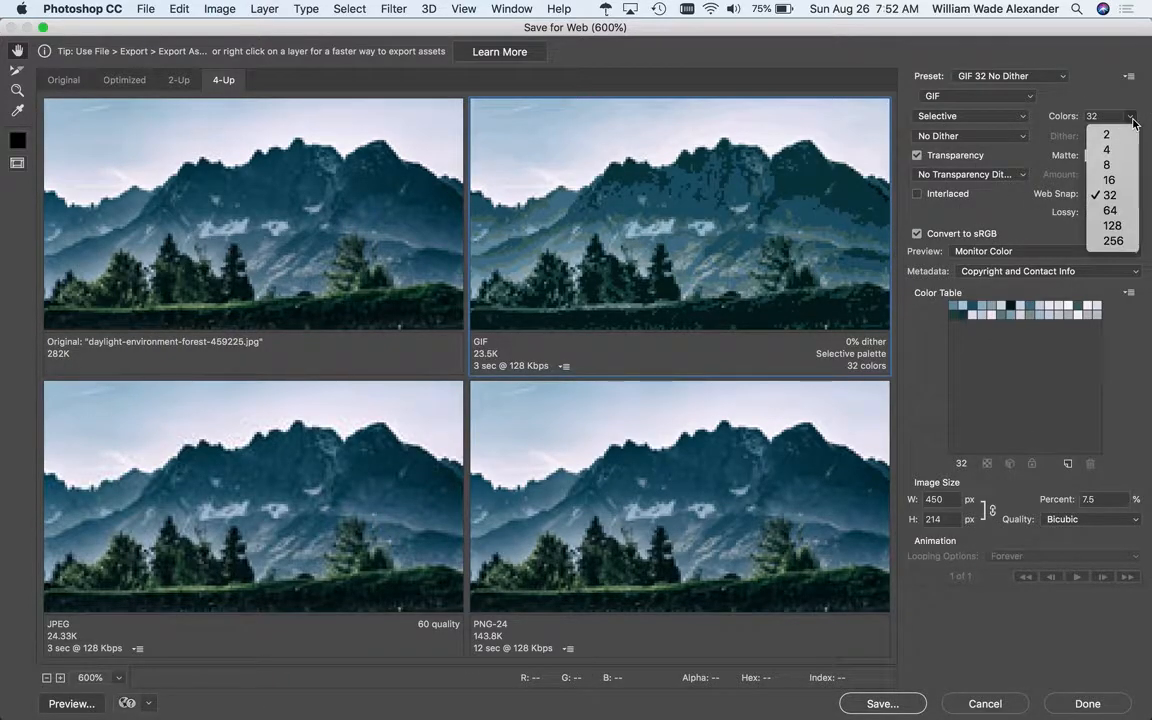
pyautogui.click(1112, 210)
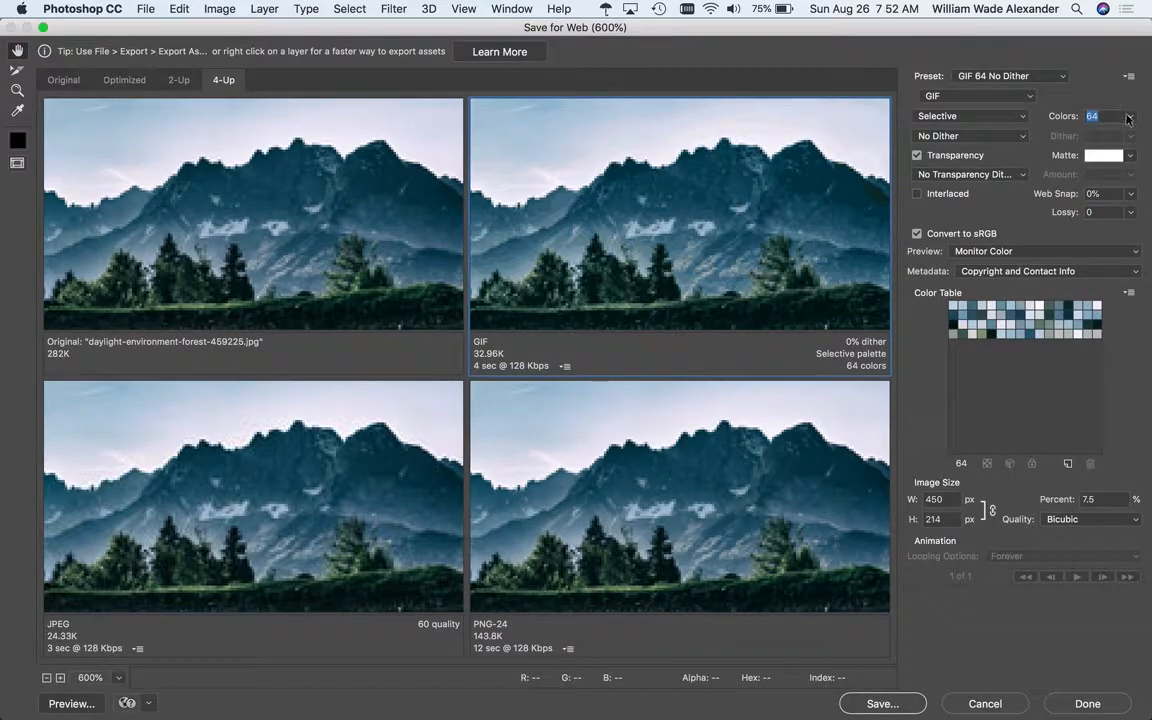
pyautogui.click(1125, 117)
pyautogui.click(1117, 185)
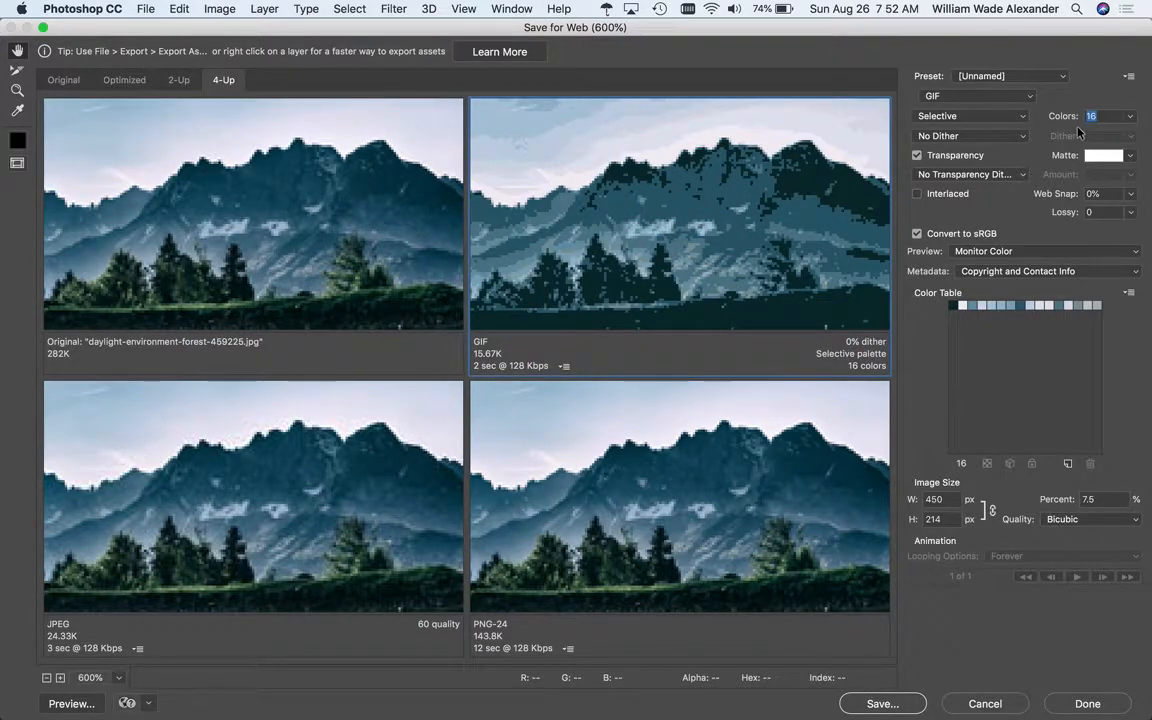
pyautogui.click(1125, 118)
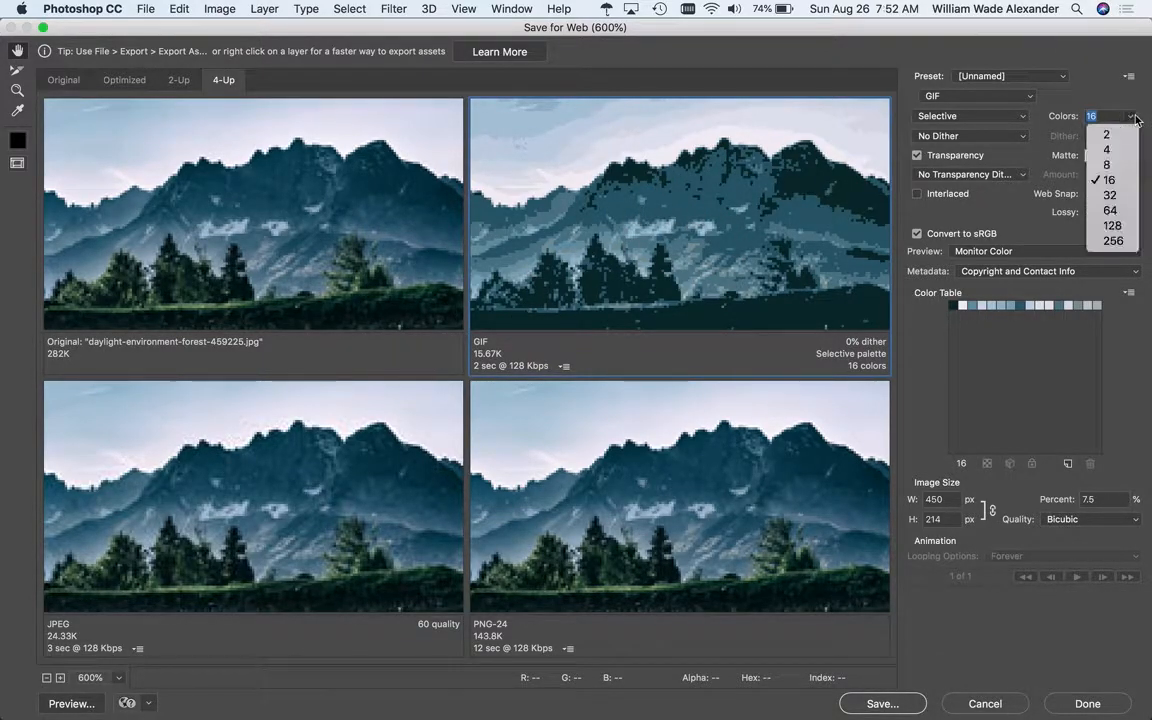
pyautogui.click(1129, 194)
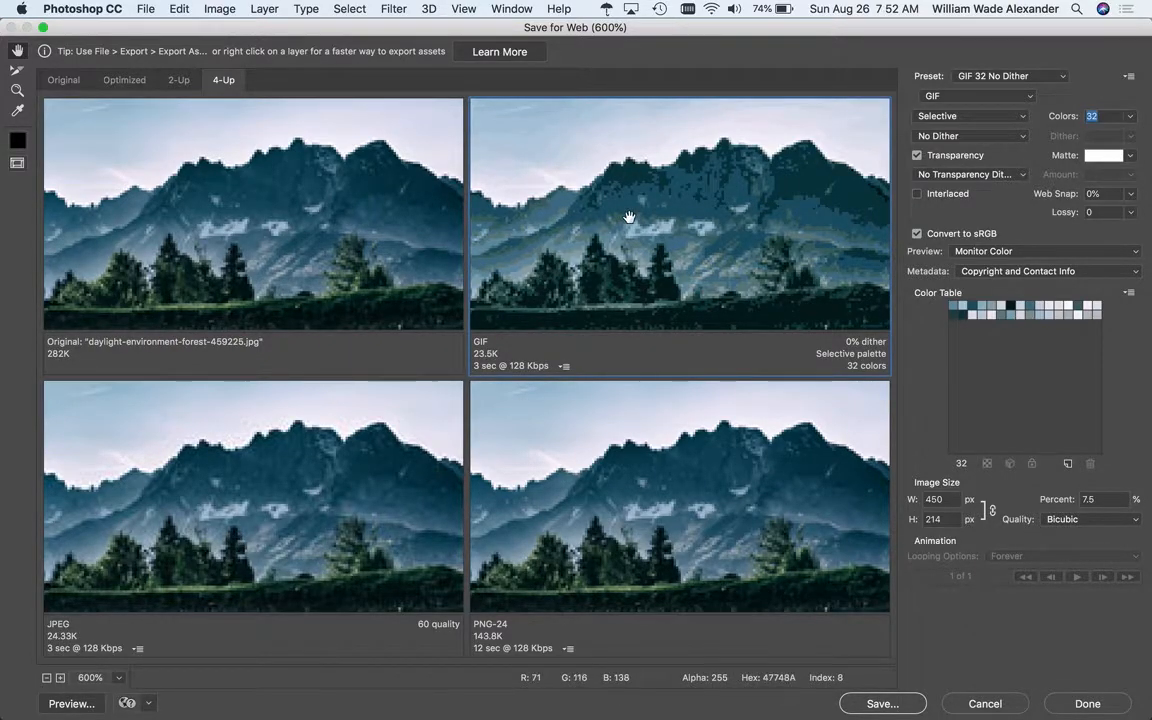
# Apply Diffusion dithering at 100% to the GIF version and inspect the sky and mountains
pyautogui.moveTo(798, 166); pyautogui.dragTo(840, 150)
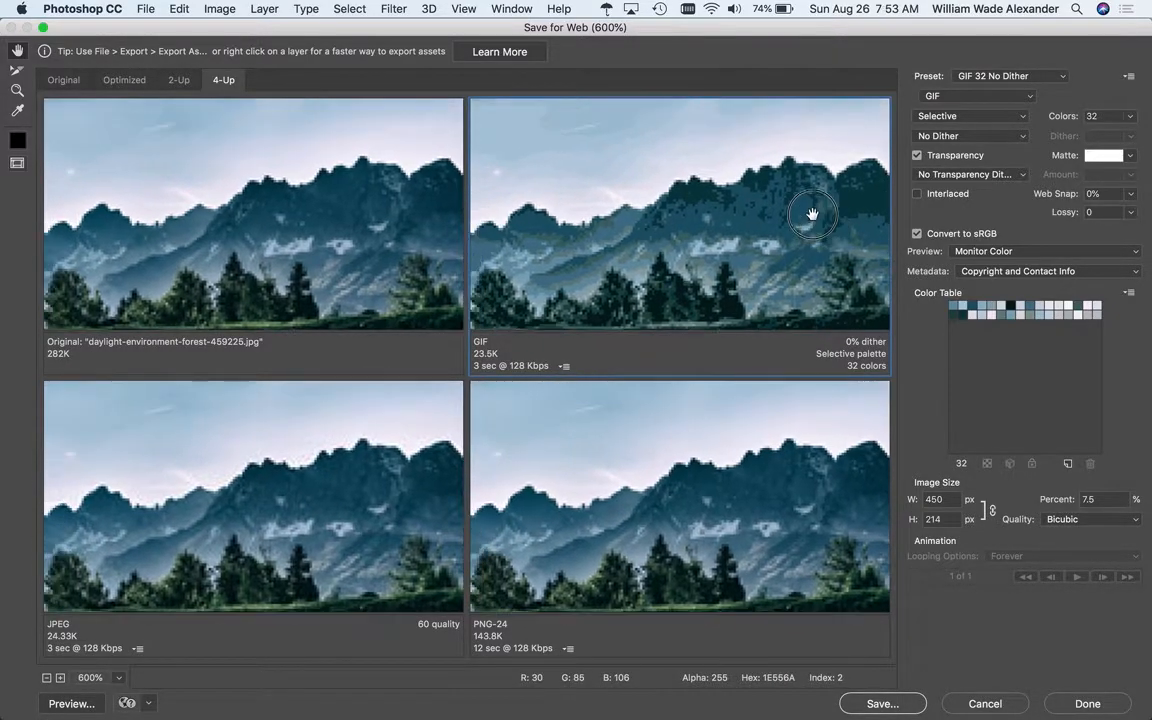
pyautogui.moveTo(776, 184); pyautogui.dragTo(805, 206)
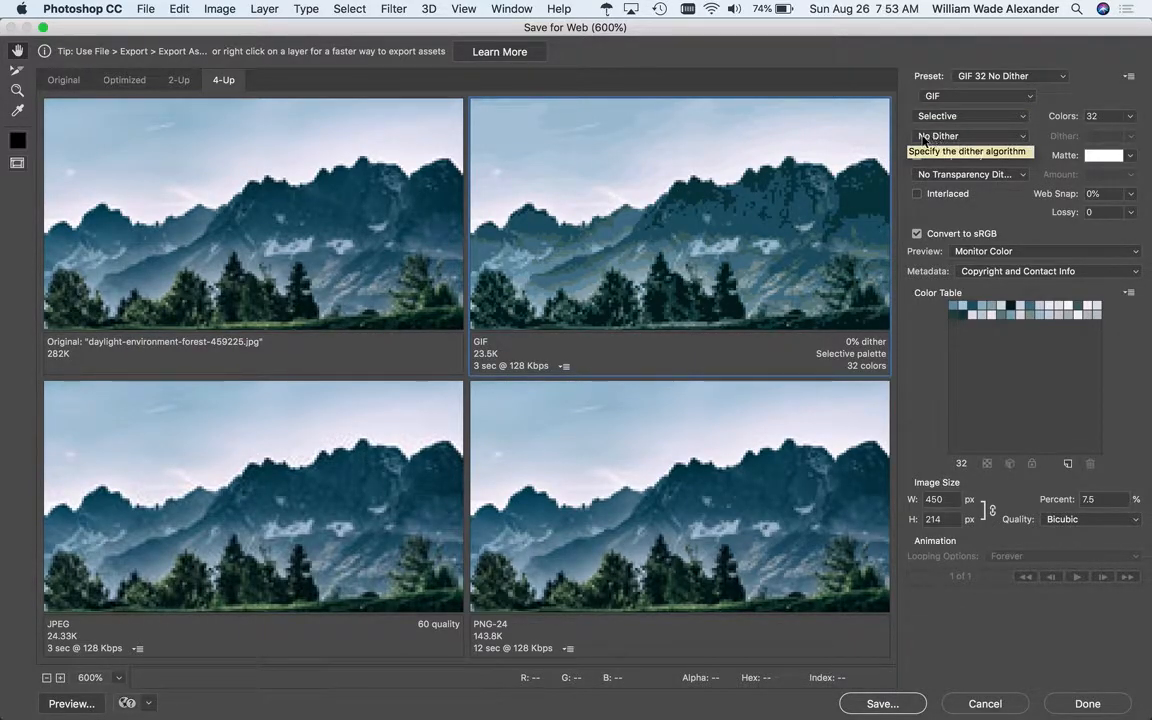
pyautogui.moveTo(748, 141); pyautogui.dragTo(913, 289)
pyautogui.moveTo(681, 203); pyautogui.dragTo(707, 221)
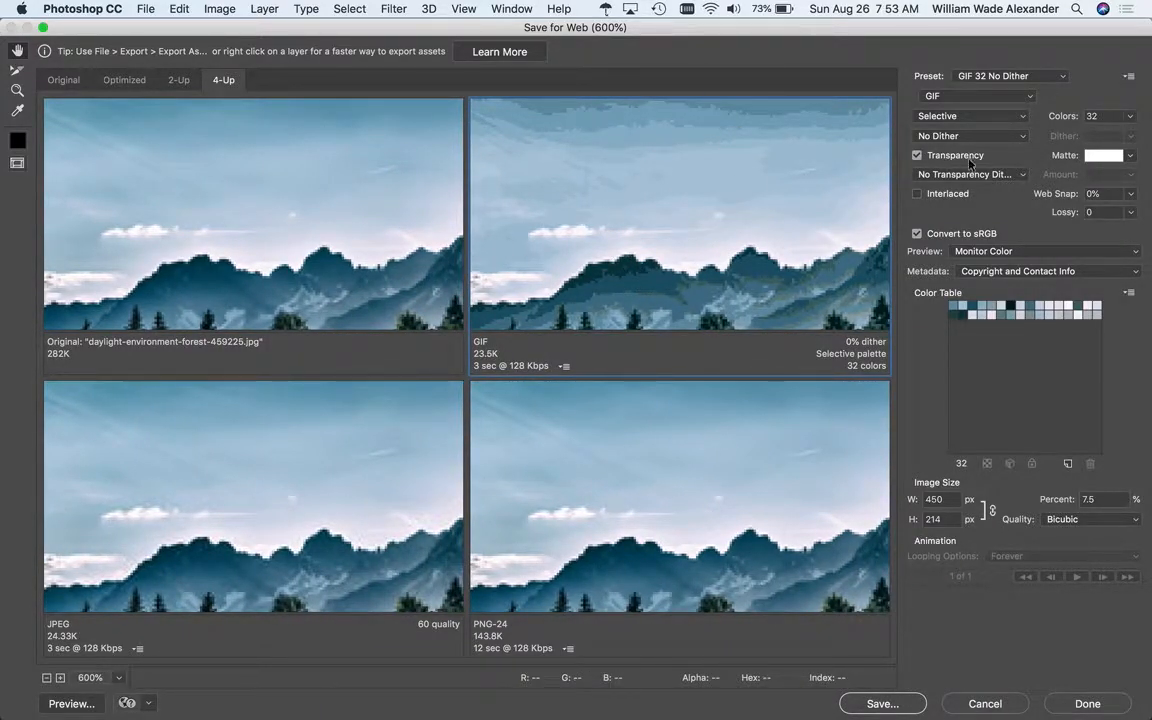
pyautogui.click(1024, 134)
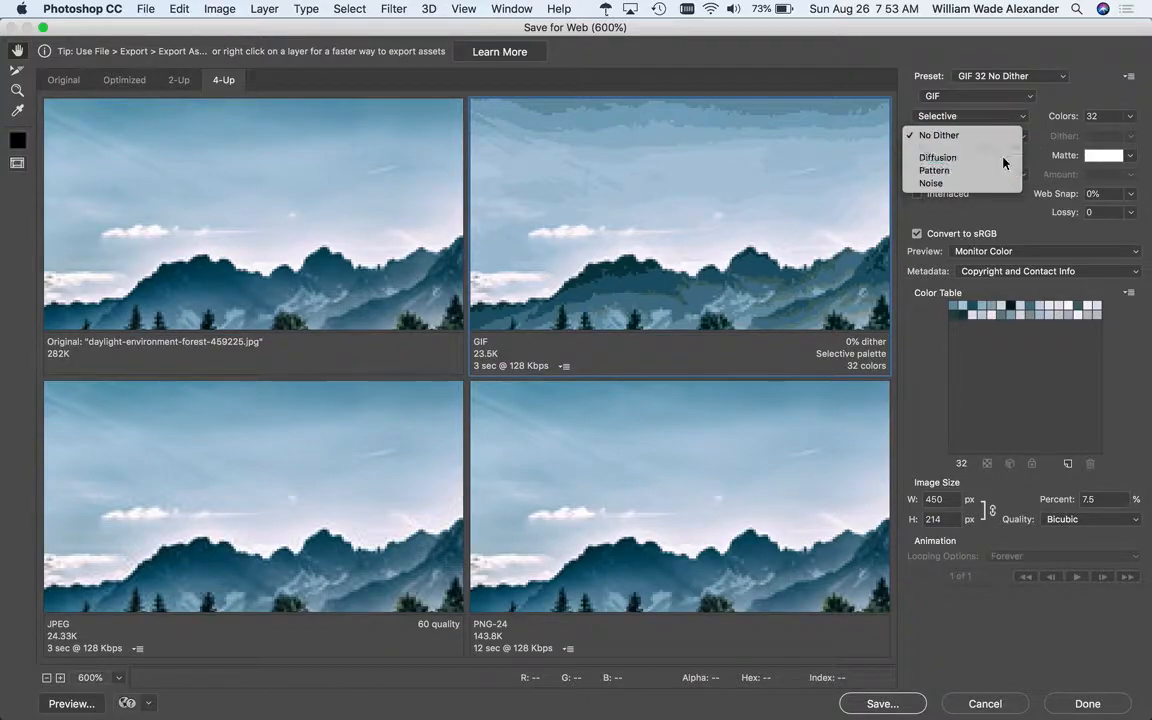
pyautogui.click(1000, 159)
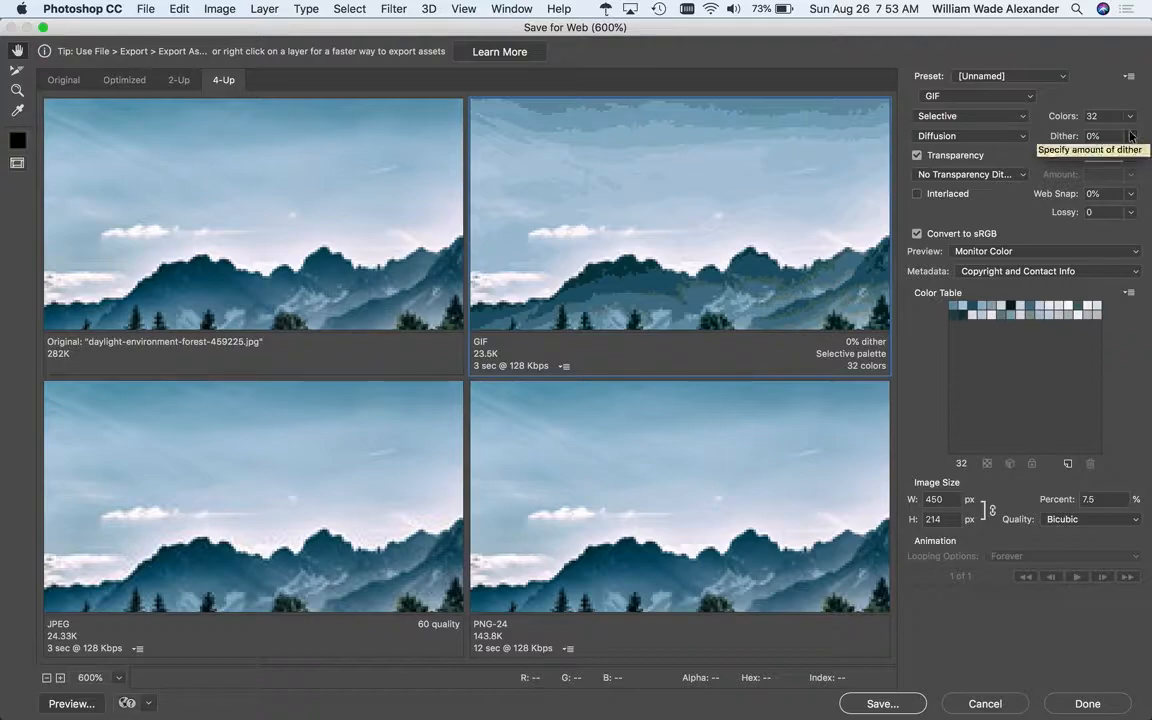
pyautogui.click(1131, 135)
pyautogui.moveTo(1052, 157); pyautogui.dragTo(1132, 158)
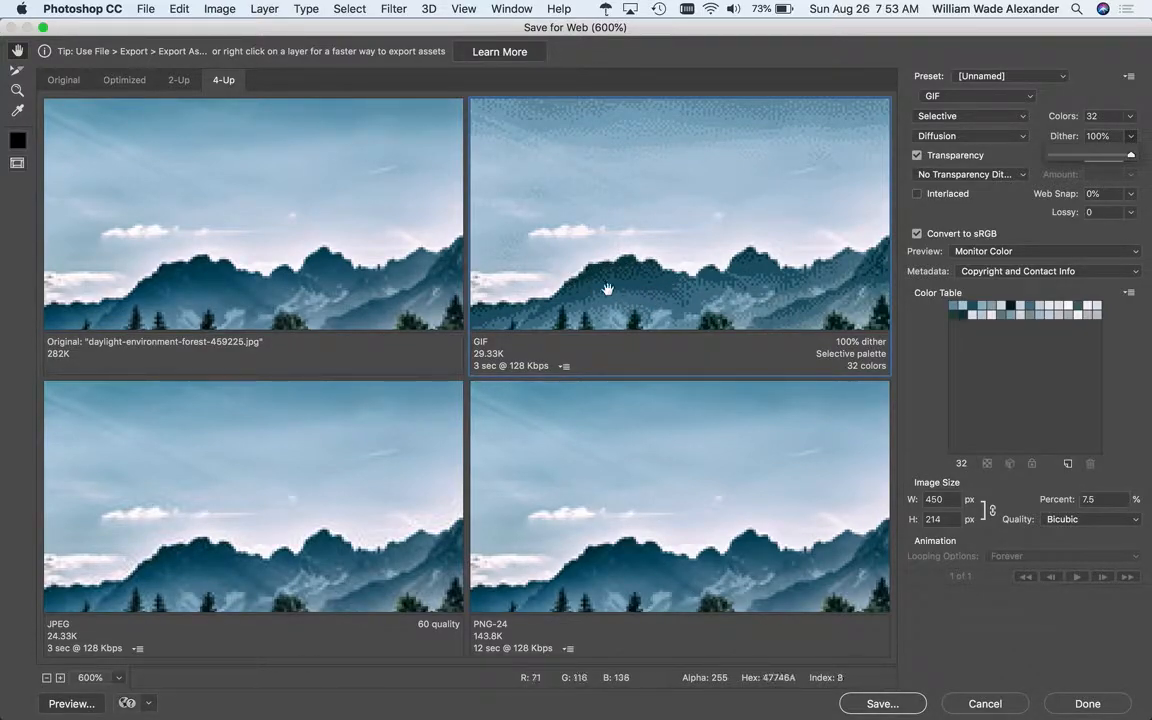
pyautogui.moveTo(661, 285); pyautogui.dragTo(815, 279)
pyautogui.moveTo(640, 260); pyautogui.dragTo(681, 271)
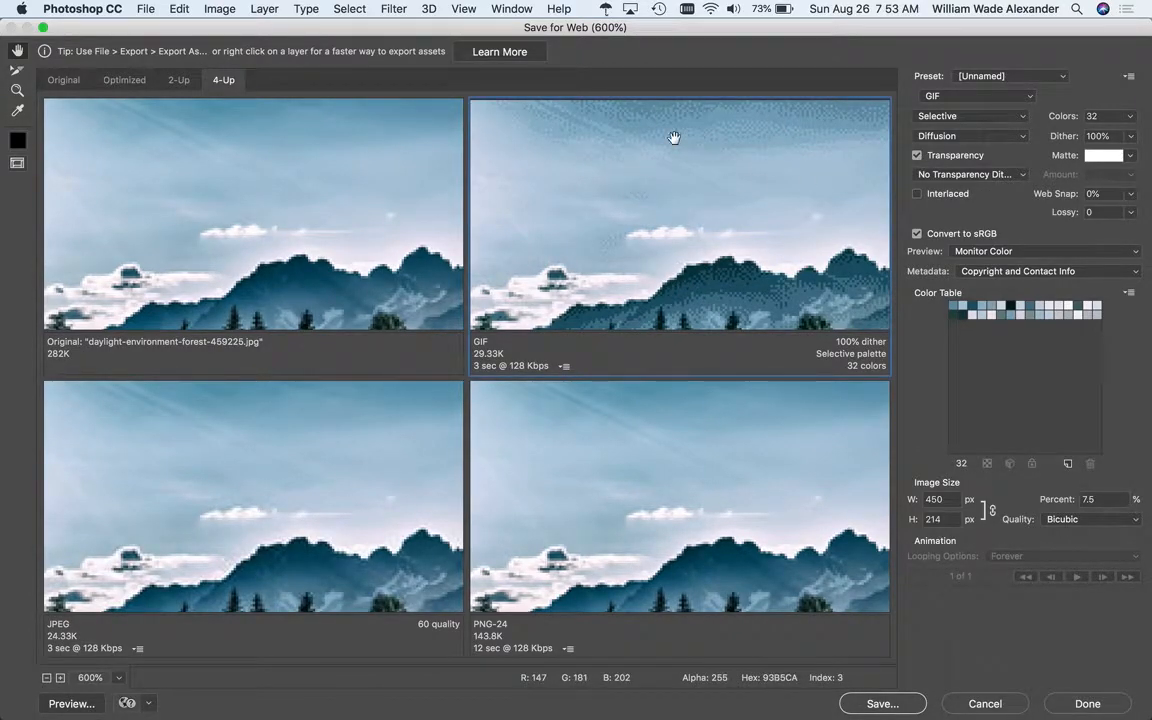
# Compare Pattern, Noise and Diffusion dithering on the GIF version, ending with Pattern
pyautogui.click(926, 136)
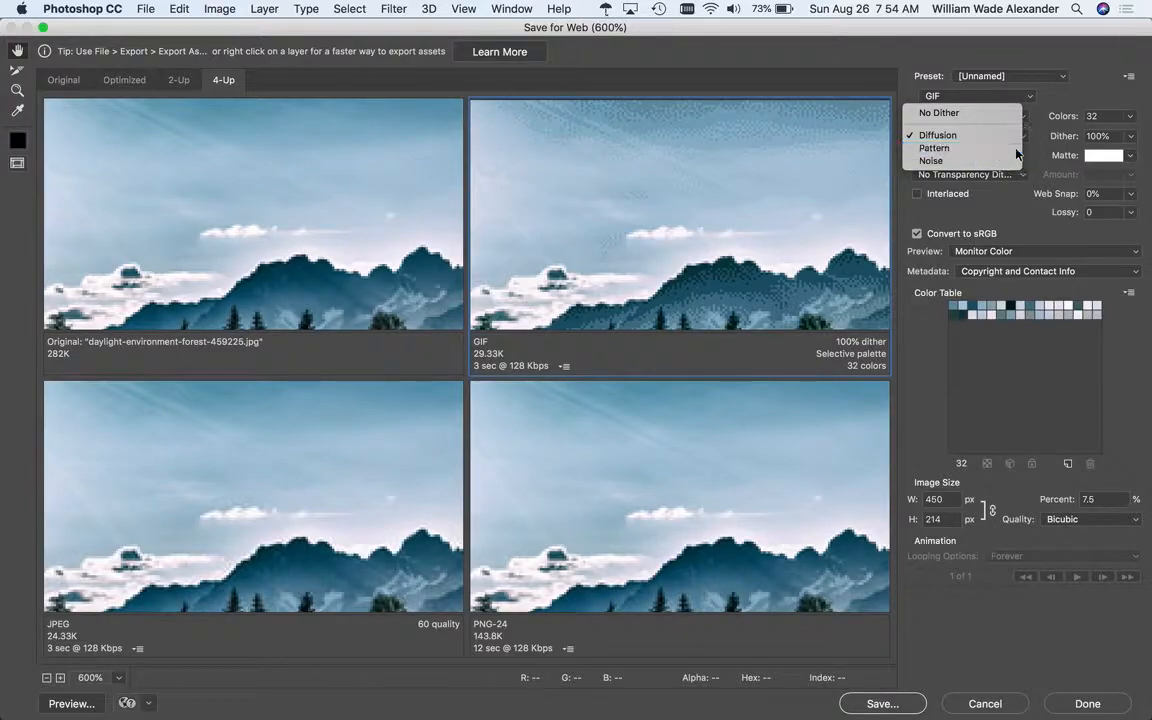
pyautogui.click(920, 147)
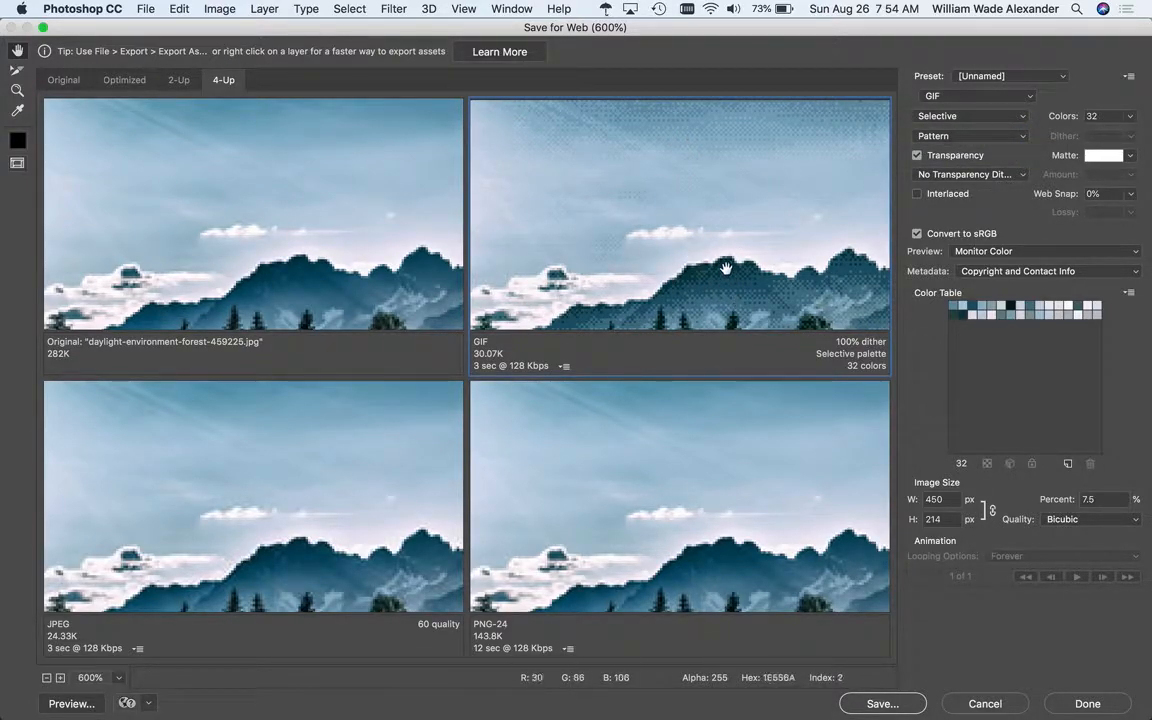
pyautogui.click(1026, 139)
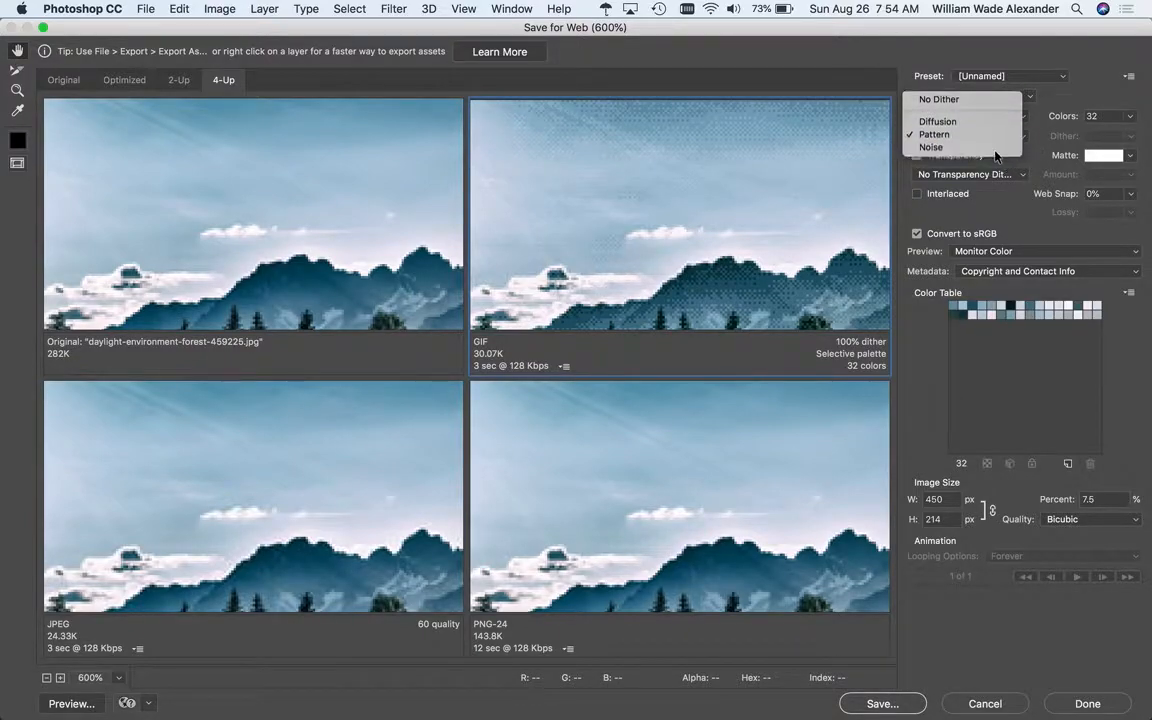
pyautogui.click(996, 150)
pyautogui.moveTo(641, 213); pyautogui.dragTo(652, 187)
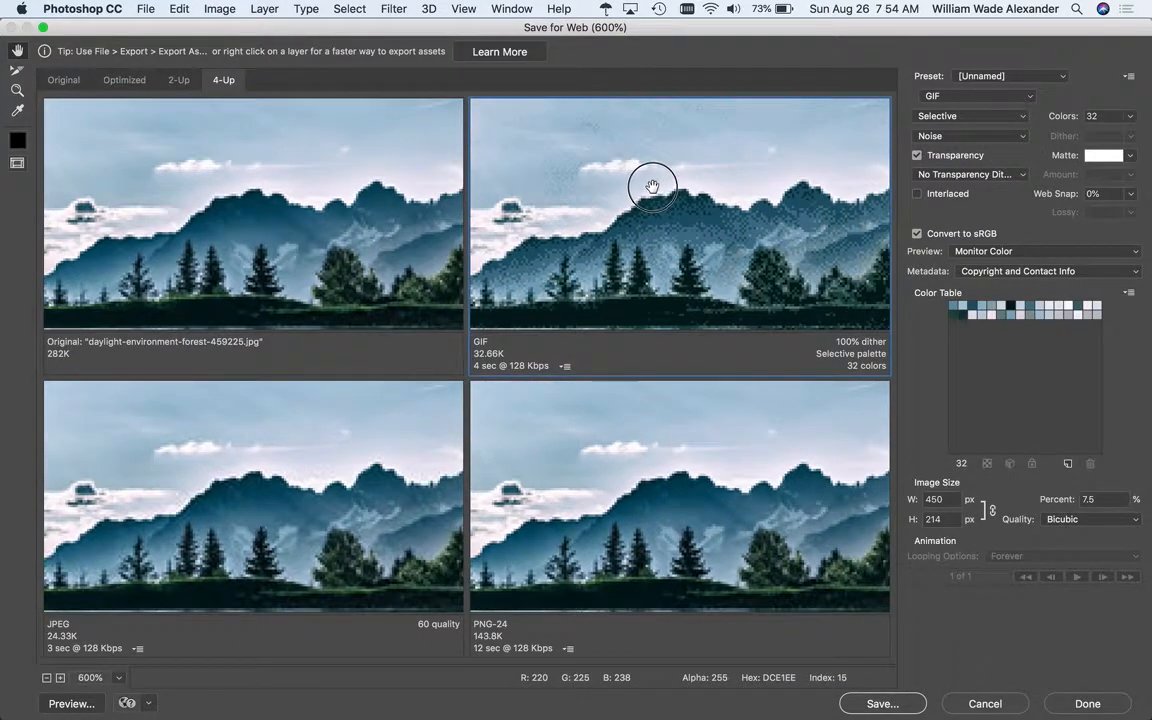
pyautogui.click(1015, 136)
pyautogui.click(1017, 110)
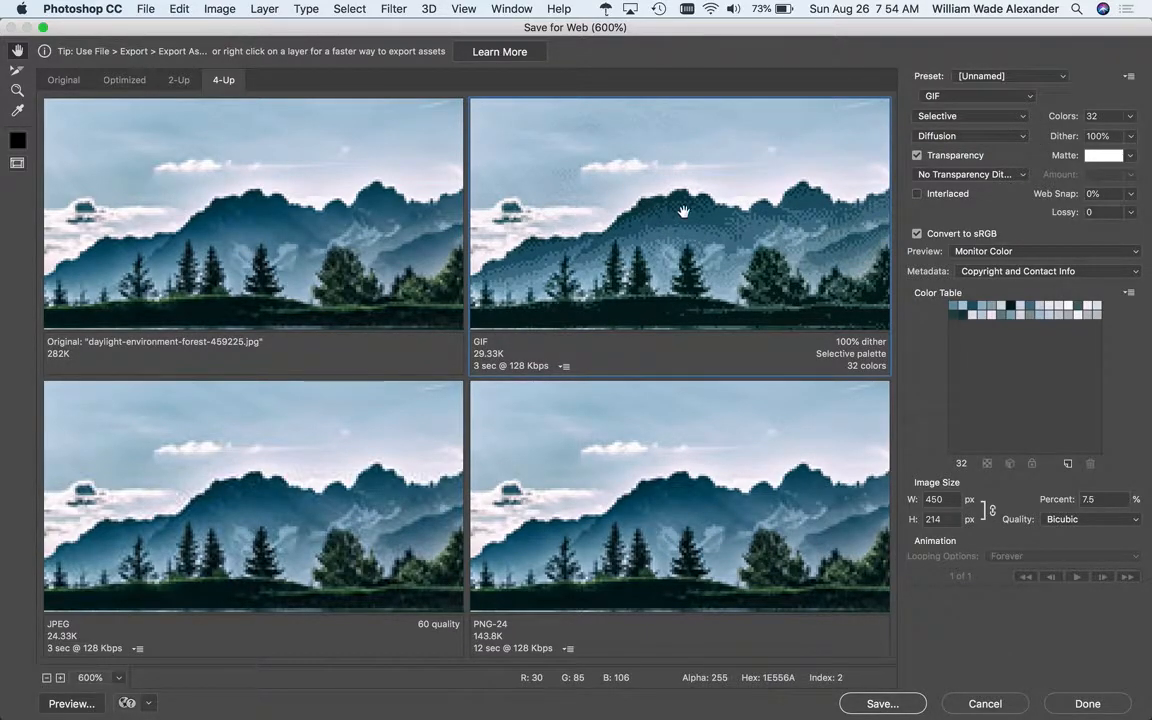
pyautogui.click(1021, 138)
pyautogui.click(1018, 148)
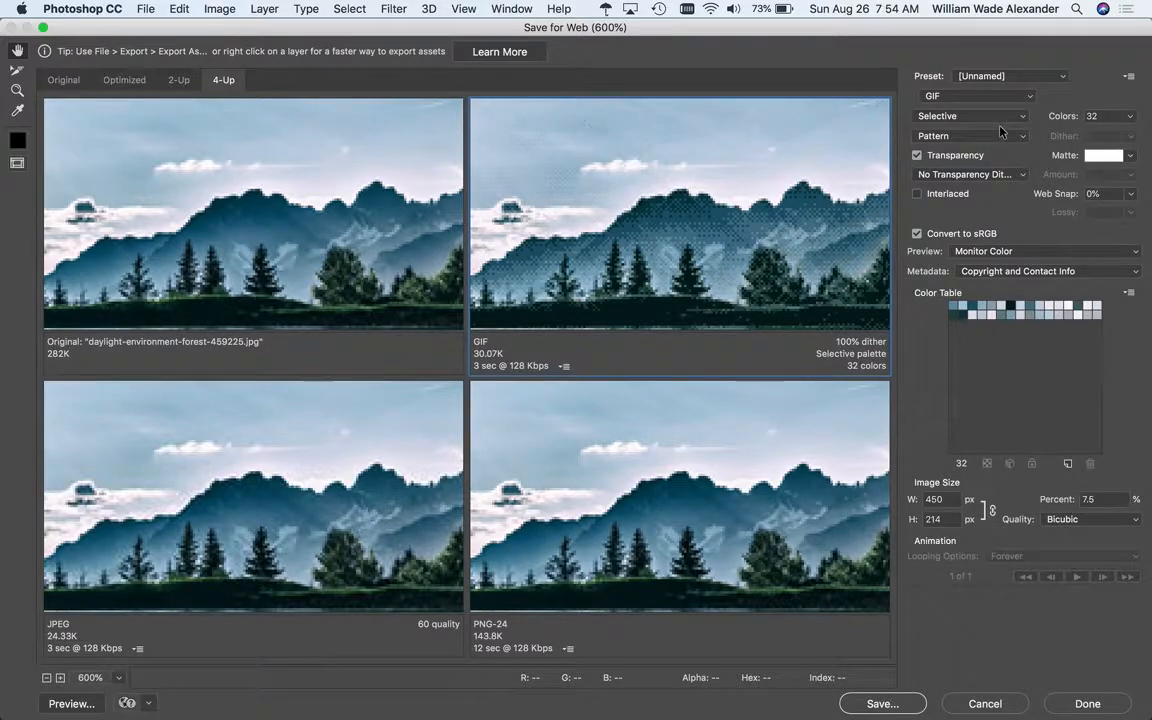
pyautogui.click(1038, 78)
pyautogui.click(1038, 74)
pyautogui.click(1066, 75)
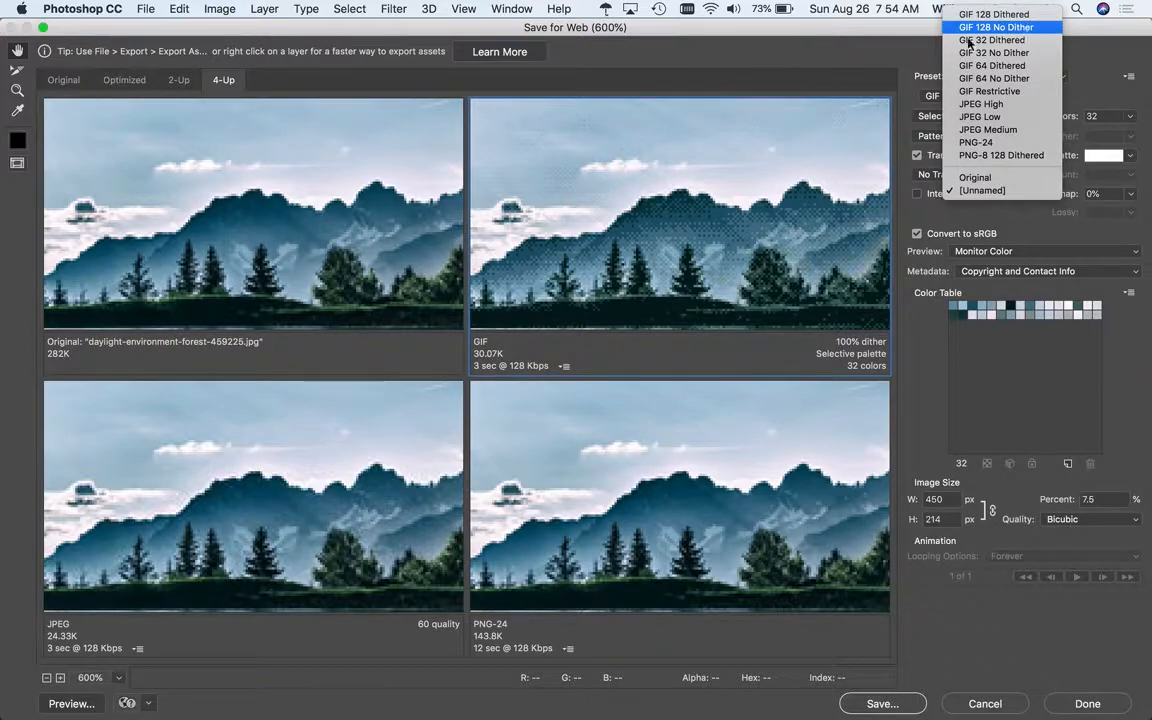
pyautogui.click(912, 137)
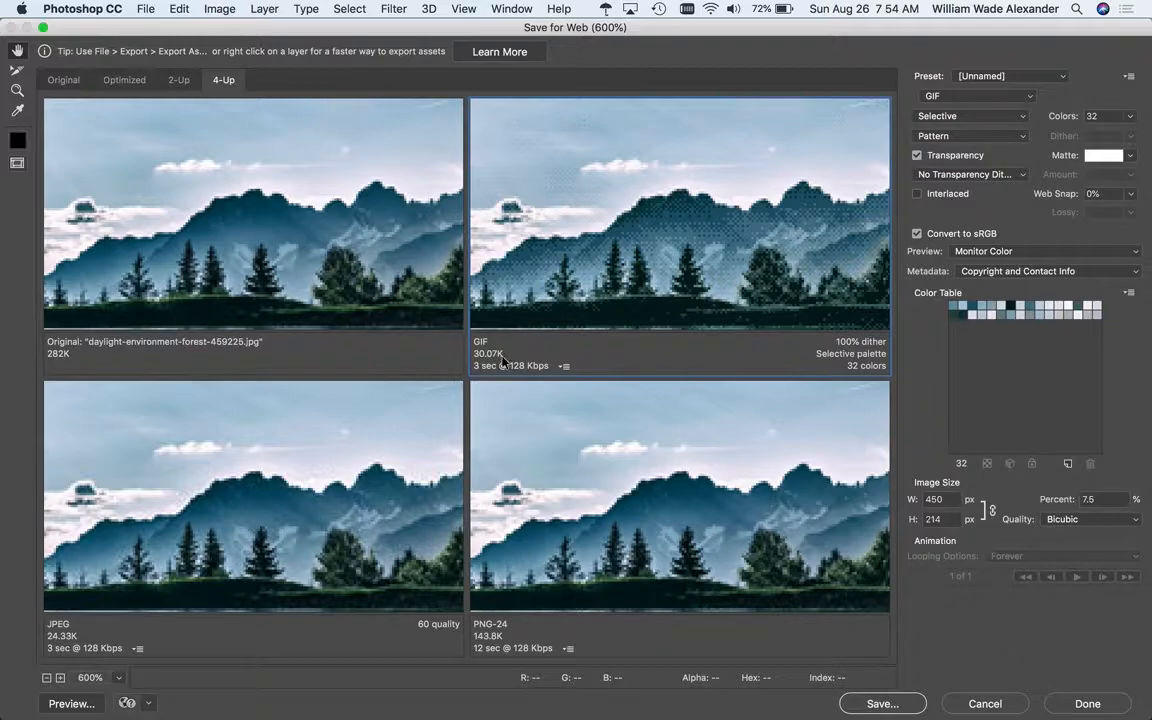
# Set the GIF version to 64 colors and compare its mountains with the other versions
pyautogui.click(1130, 118)
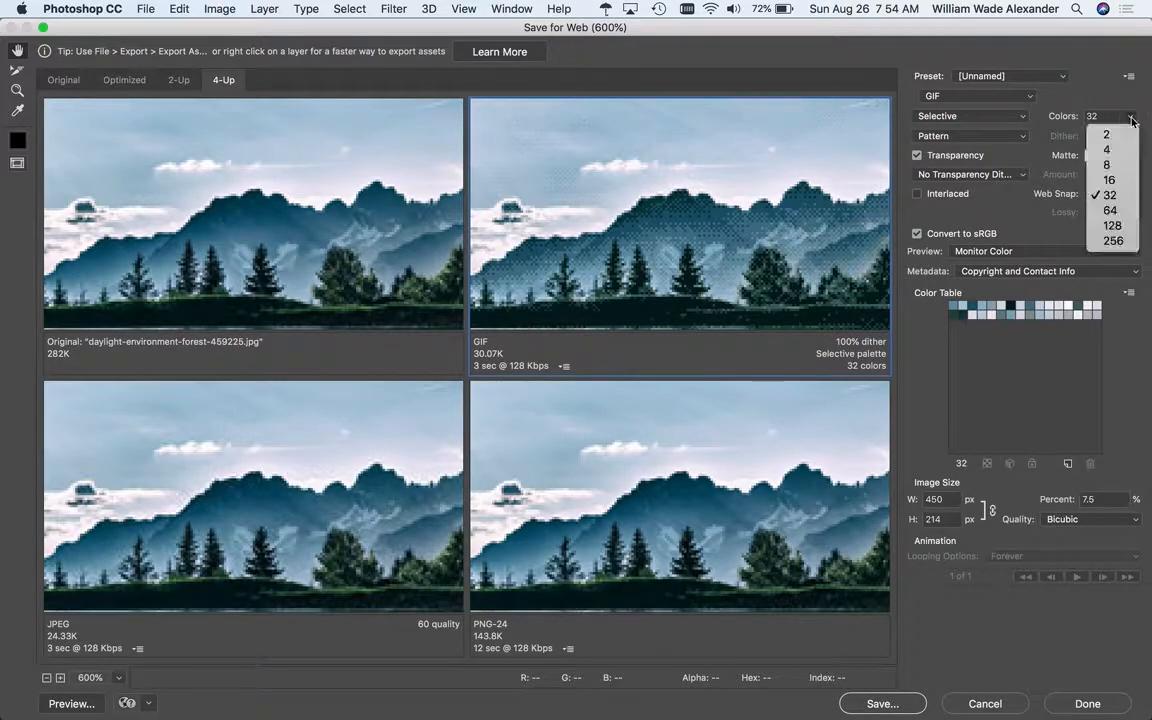
pyautogui.click(1136, 211)
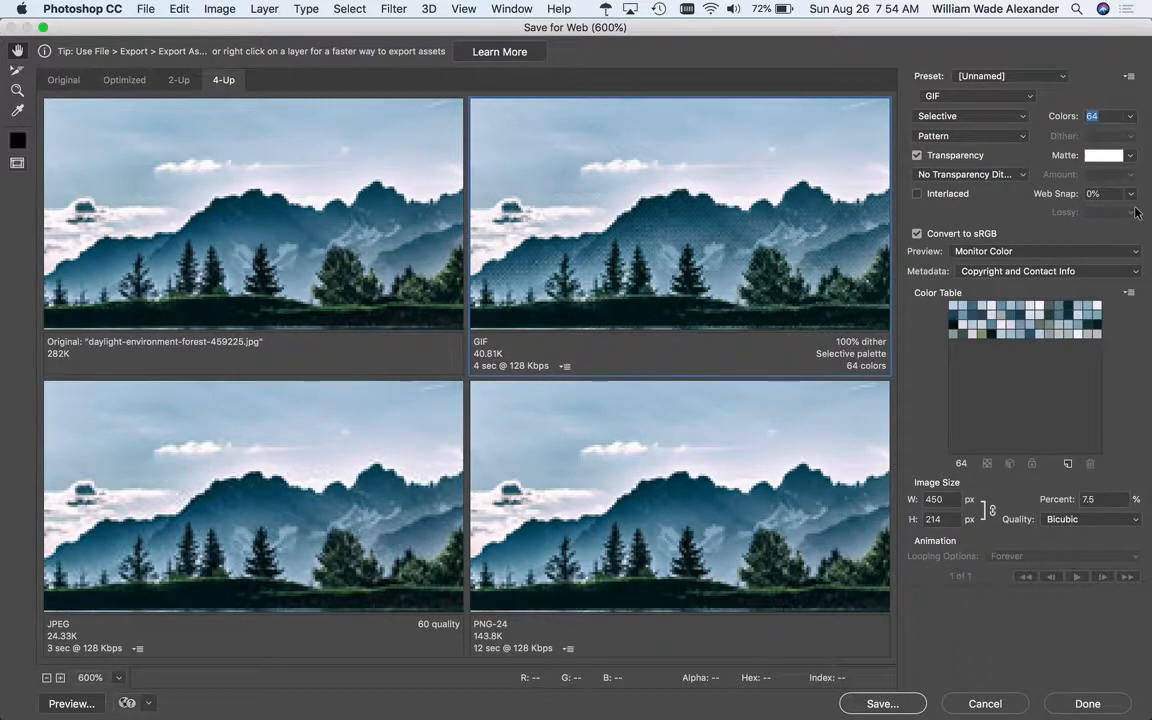
pyautogui.moveTo(610, 200); pyautogui.dragTo(712, 145)
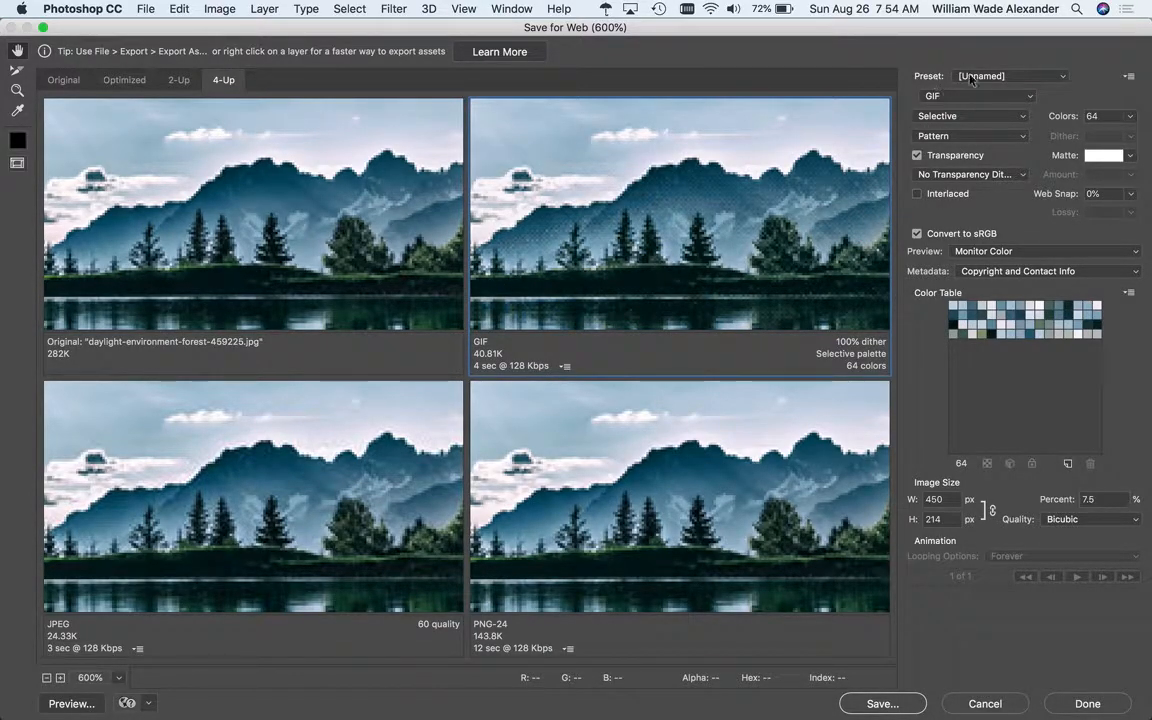
pyautogui.moveTo(661, 180); pyautogui.dragTo(548, 155)
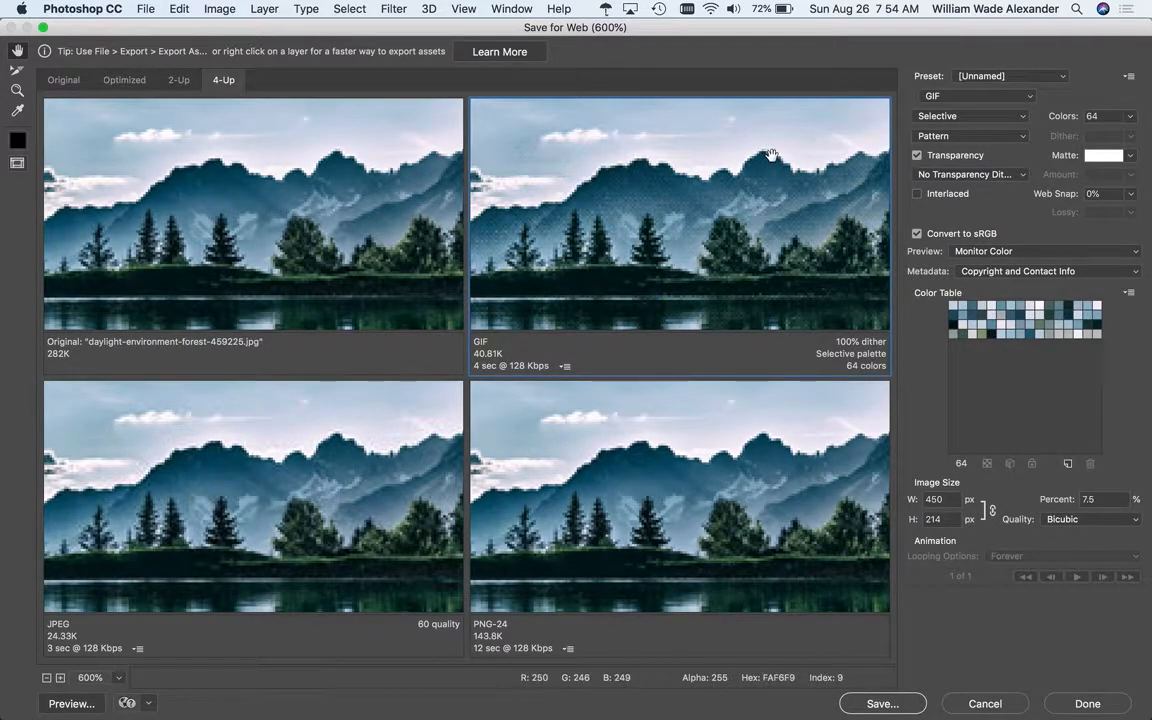
pyautogui.moveTo(759, 174); pyautogui.dragTo(622, 165)
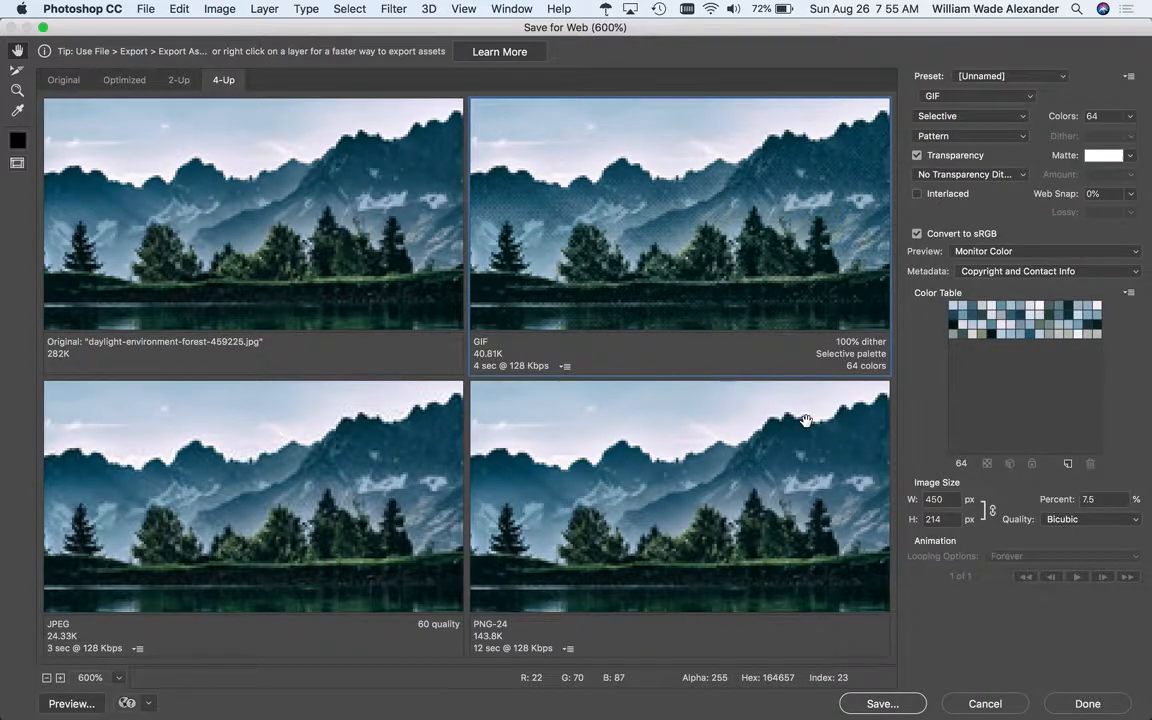
# Inspect the PNG-24 version and apply the PNG-8 128 Dithered preset to it
pyautogui.moveTo(622, 558); pyautogui.dragTo(670, 548)
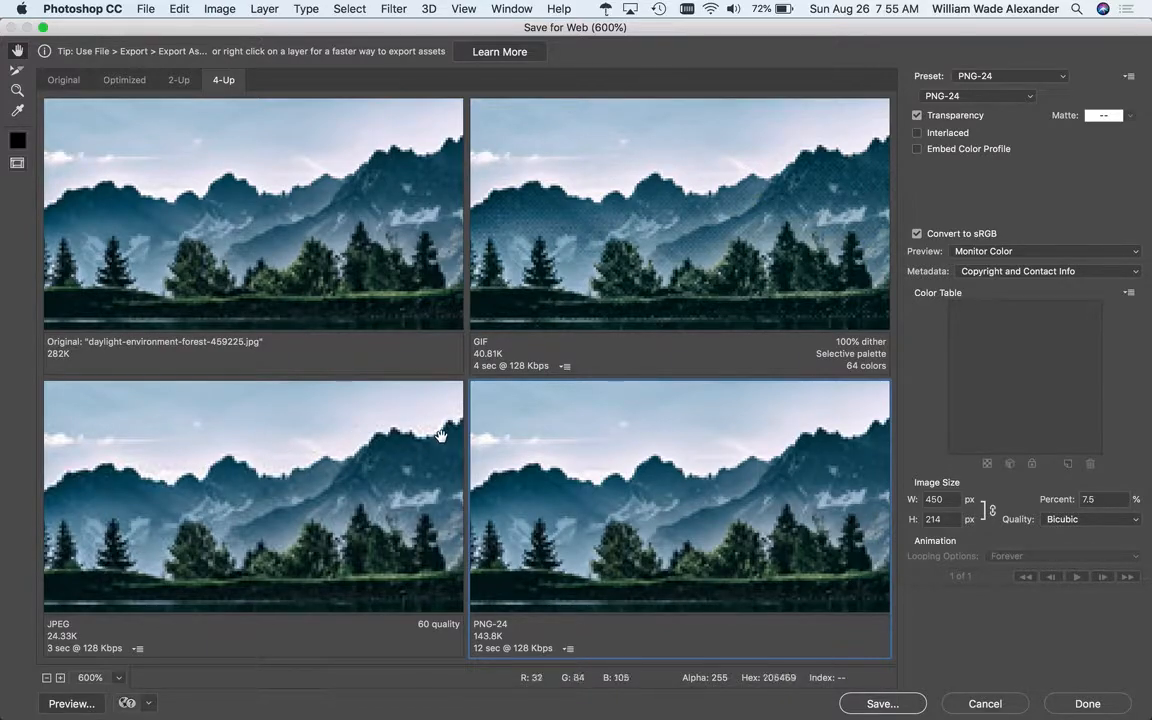
pyautogui.moveTo(764, 483); pyautogui.dragTo(748, 391)
pyautogui.moveTo(717, 495); pyautogui.dragTo(722, 519)
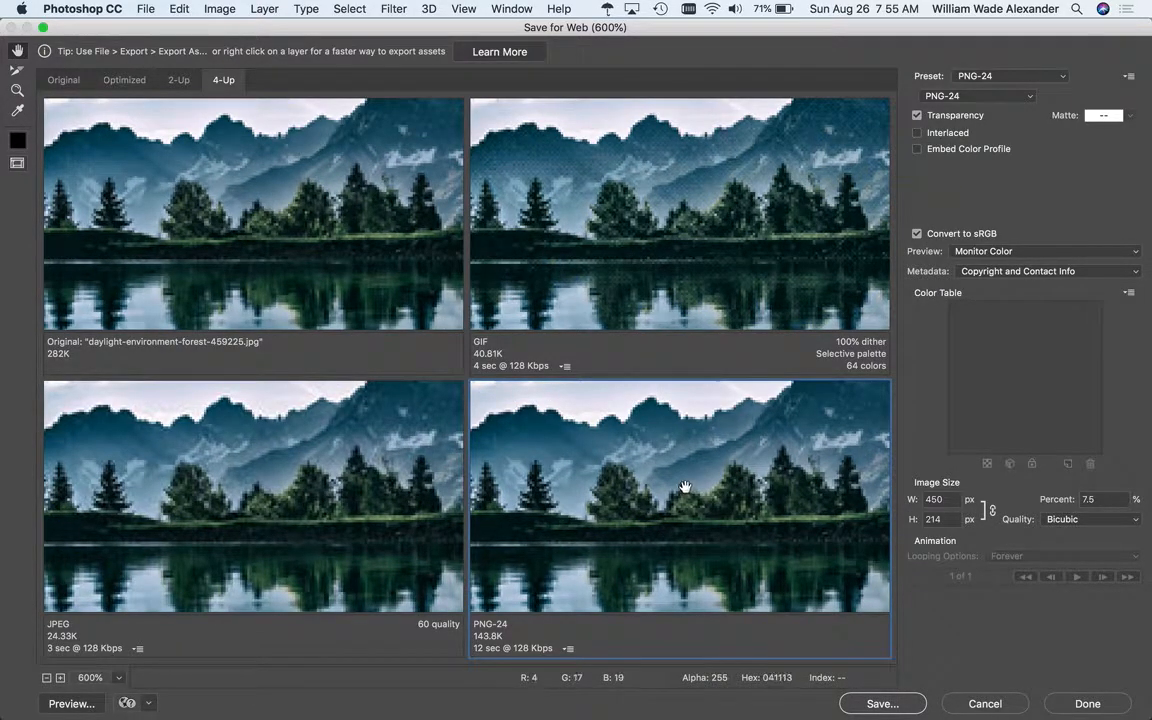
pyautogui.click(1008, 76)
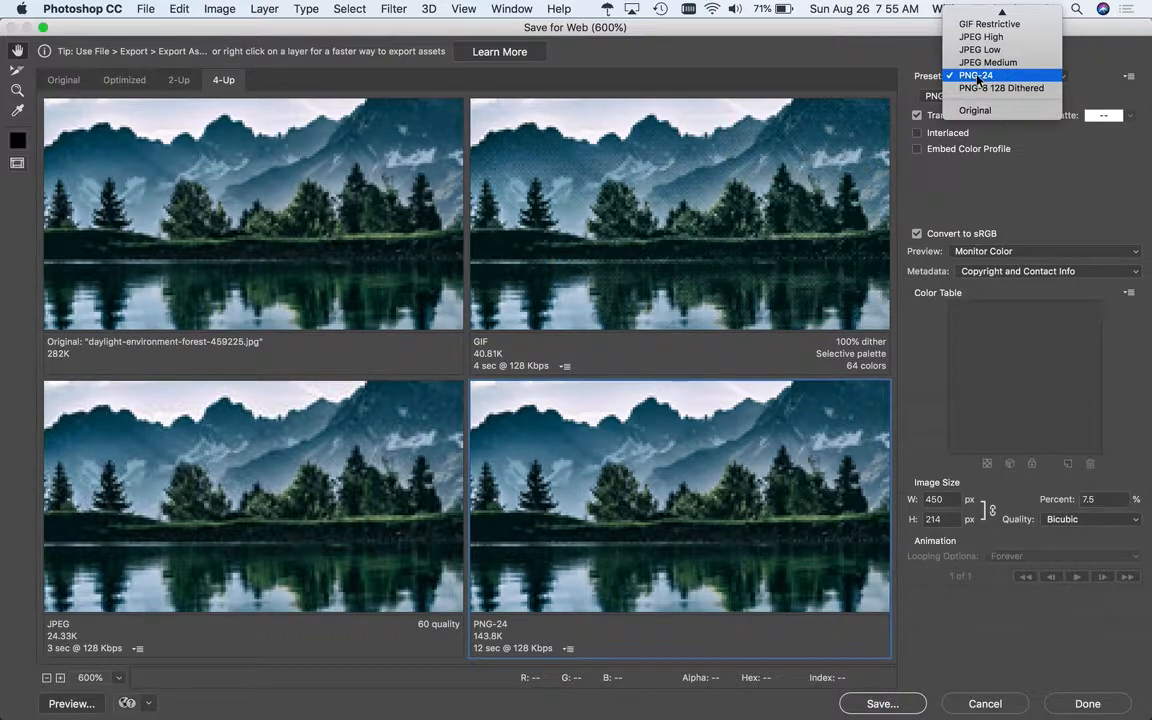
pyautogui.click(976, 88)
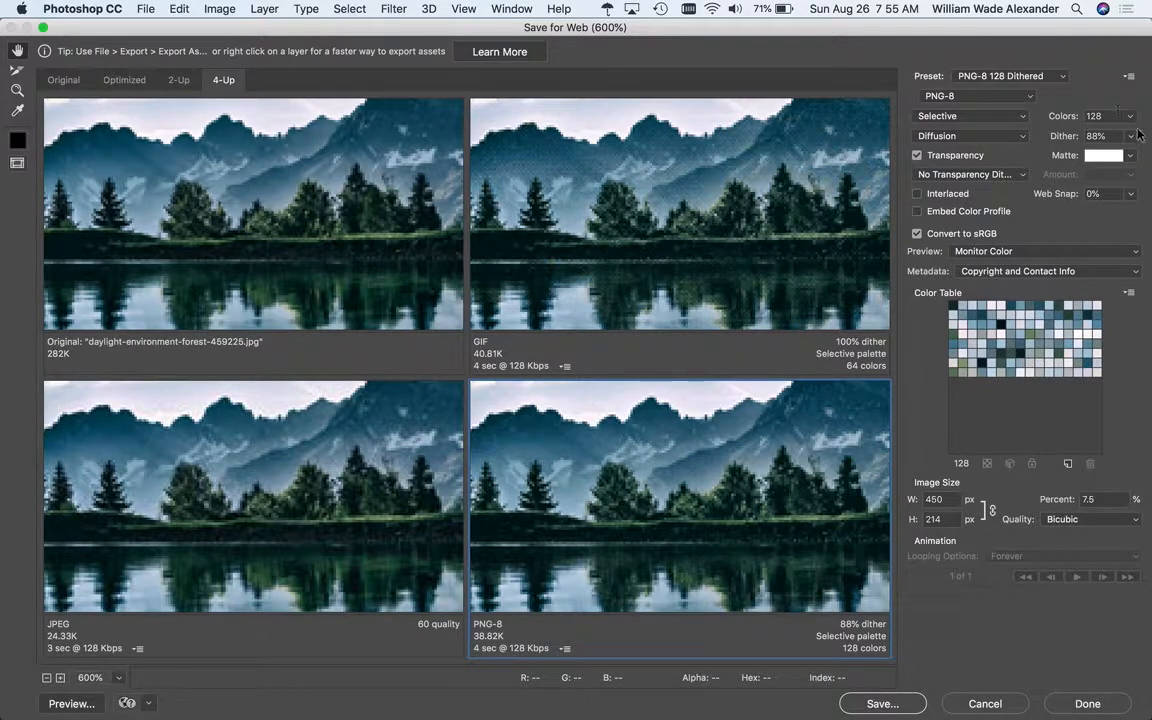
# Reduce the PNG-8 version to 32 colors and inspect its mountains against the other versions
pyautogui.click(993, 140)
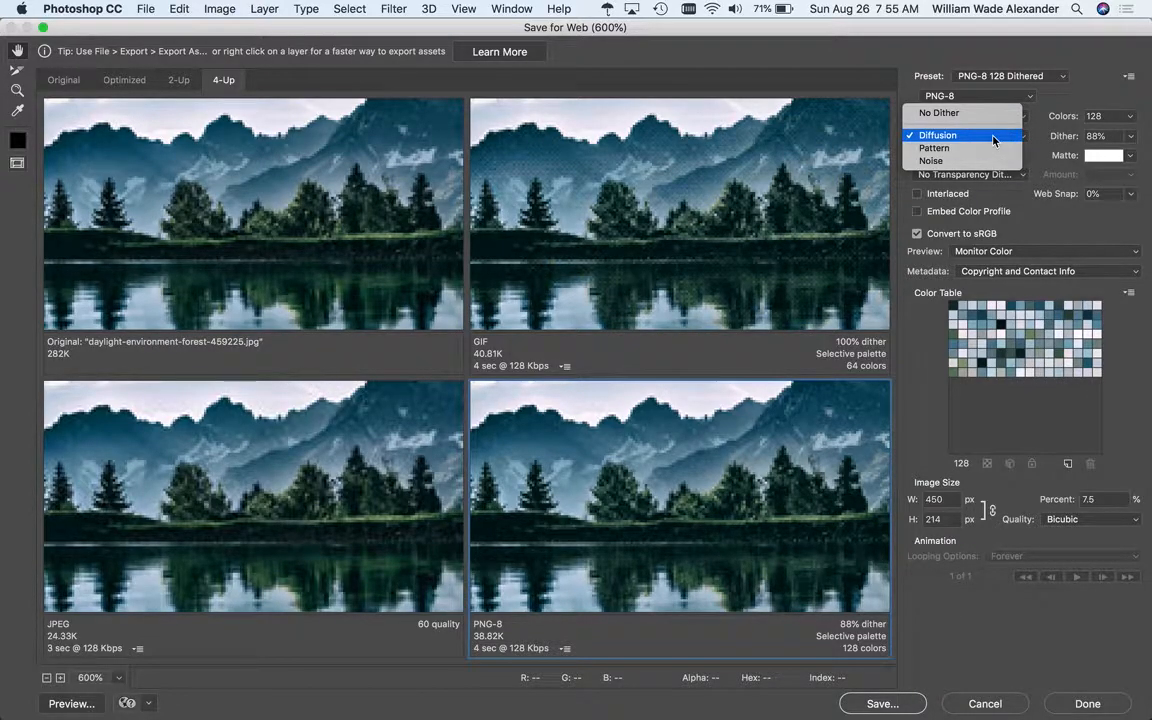
pyautogui.click(932, 413)
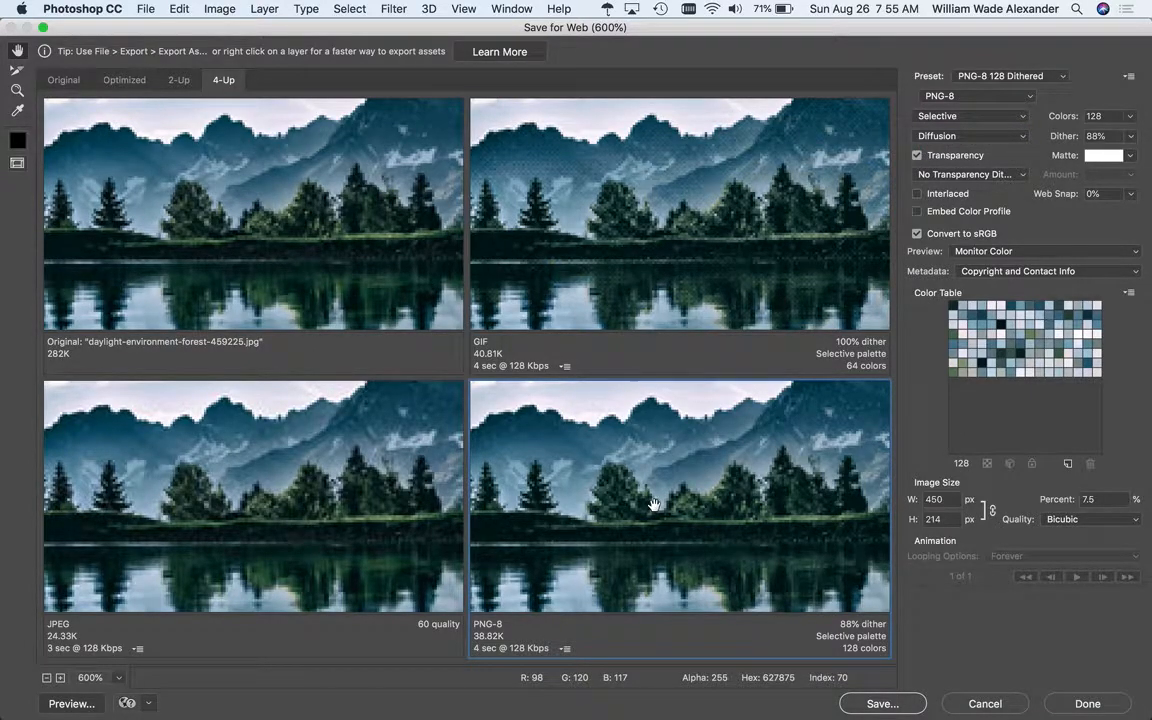
pyautogui.click(1131, 116)
pyautogui.click(1008, 182)
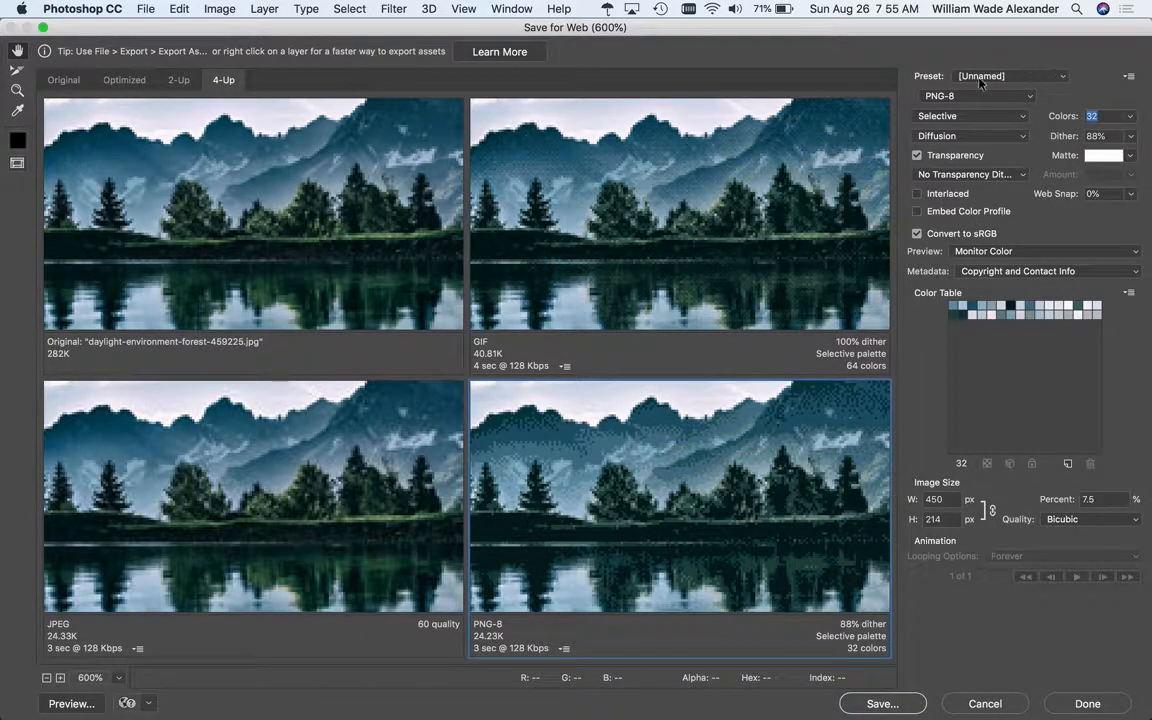
pyautogui.moveTo(707, 504); pyautogui.dragTo(746, 532)
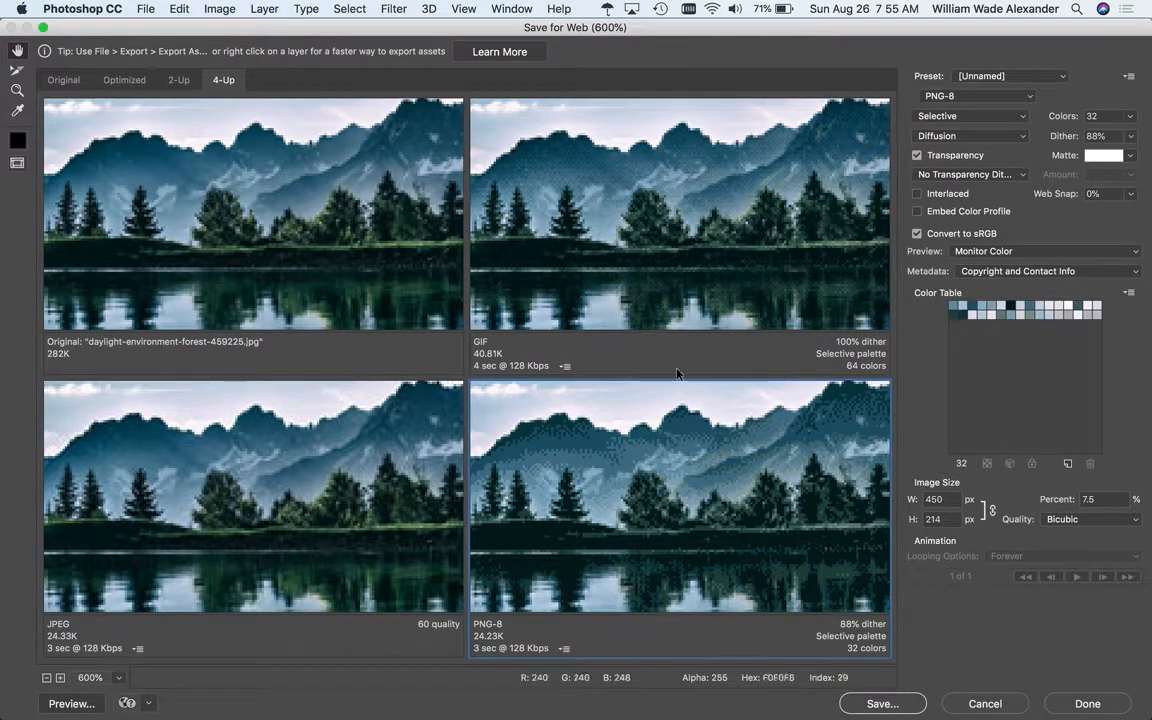
# Apply the PNG-24 preset to the PNG version and compare its mountains and sky with the other versions
pyautogui.click(965, 76)
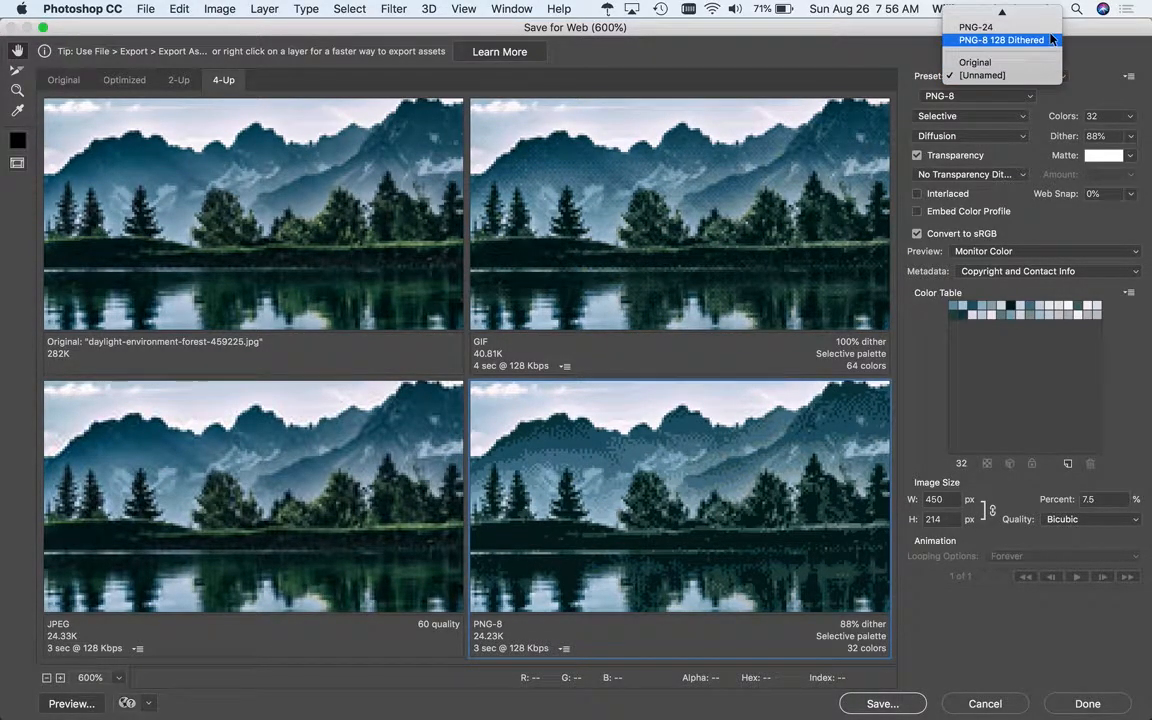
pyautogui.click(1050, 33)
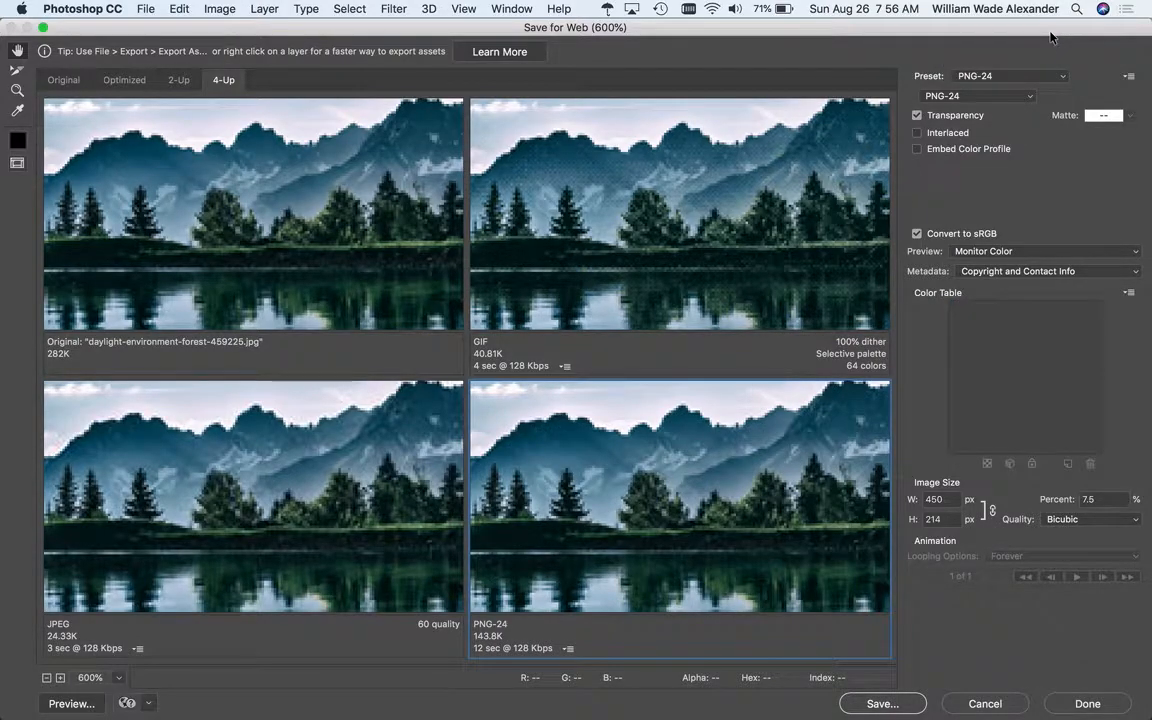
pyautogui.moveTo(599, 476); pyautogui.dragTo(663, 466)
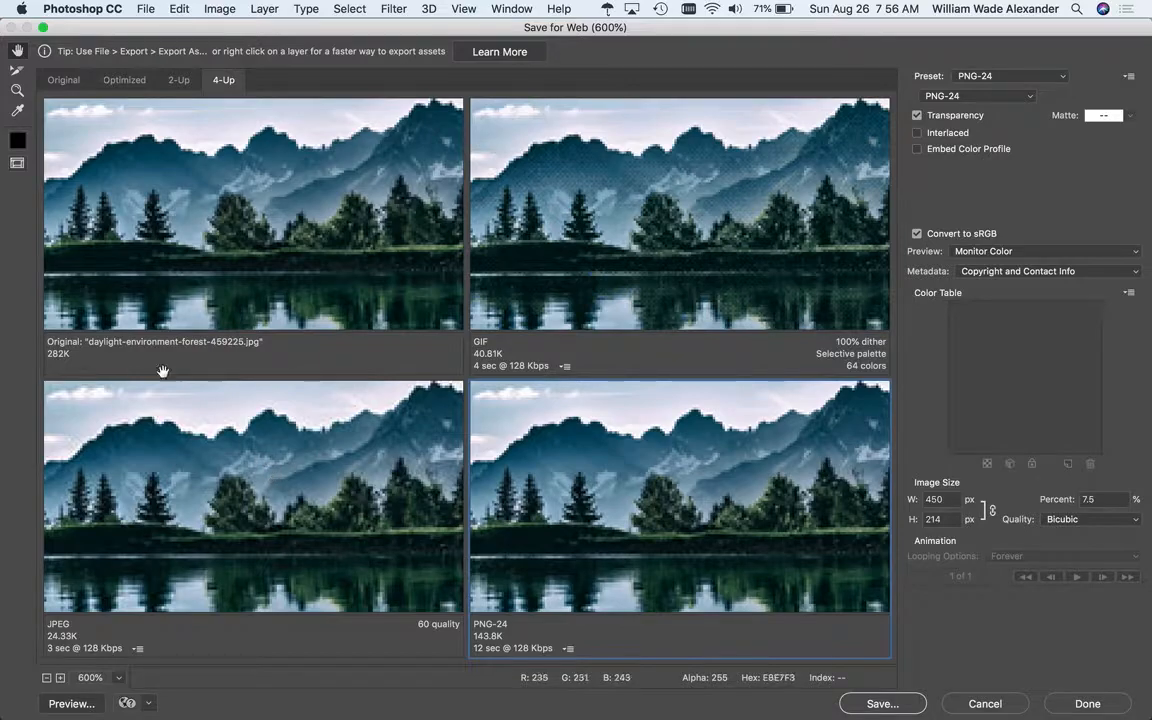
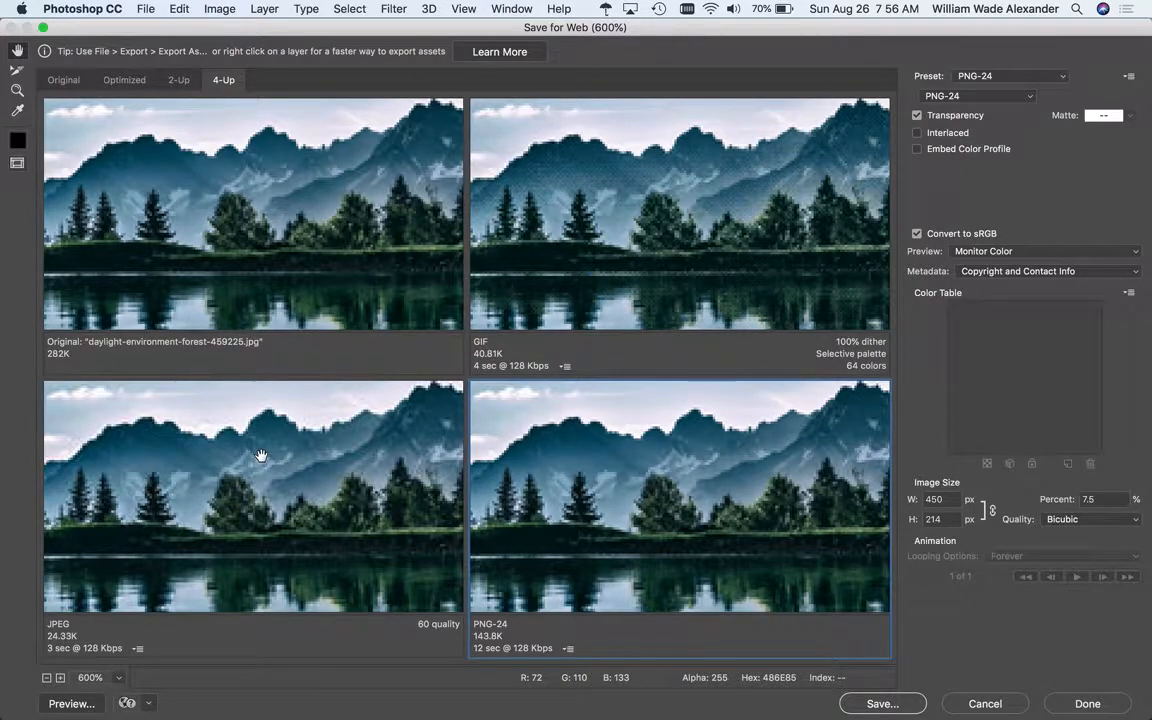
pyautogui.moveTo(723, 504); pyautogui.dragTo(807, 536)
pyautogui.moveTo(589, 483); pyautogui.dragTo(738, 476)
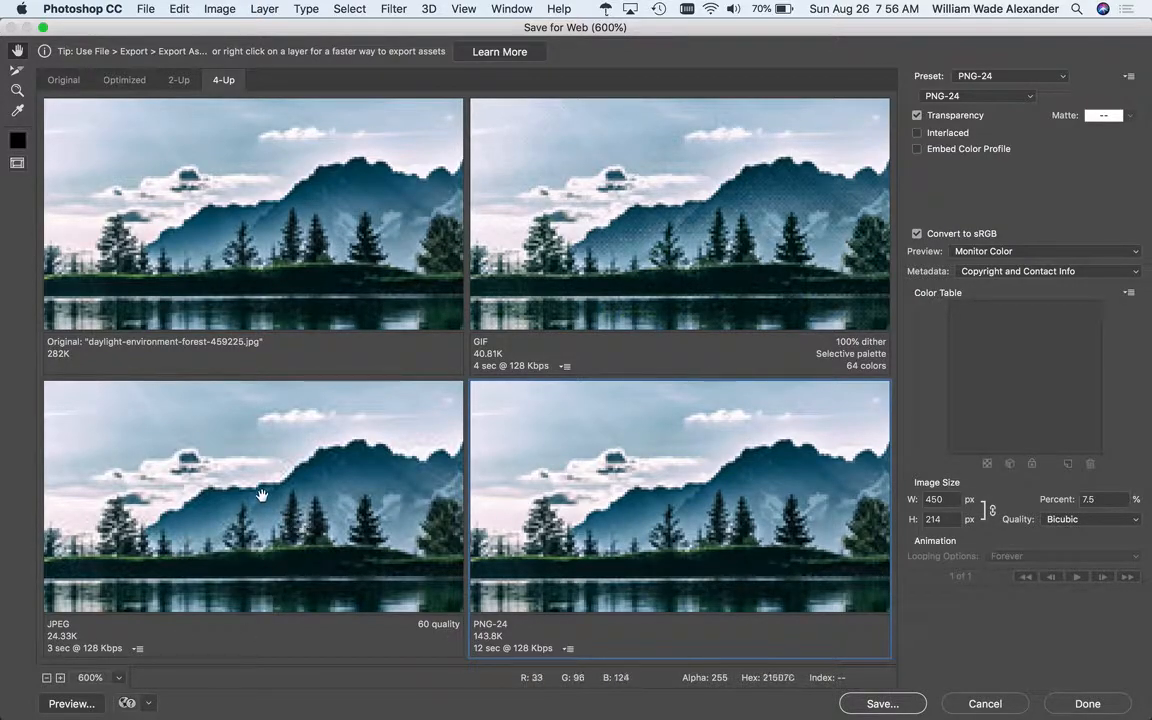
# Select the JPEG version and raise its quality to Maximum
pyautogui.click(218, 527)
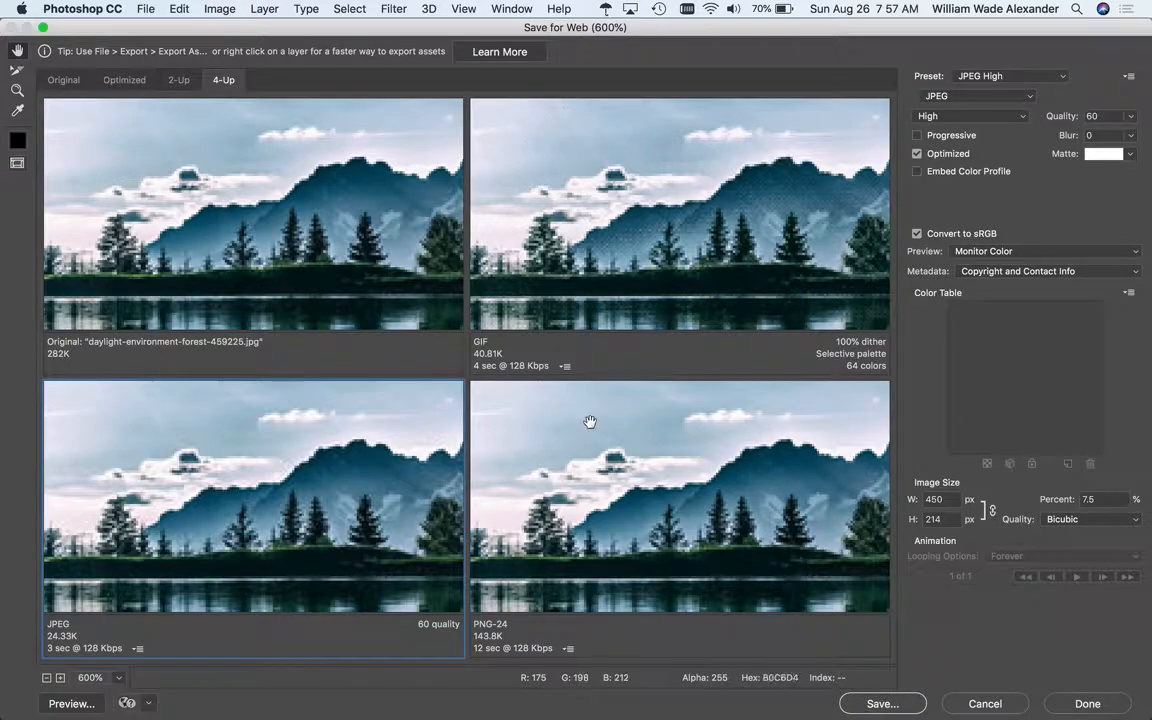
pyautogui.click(996, 120)
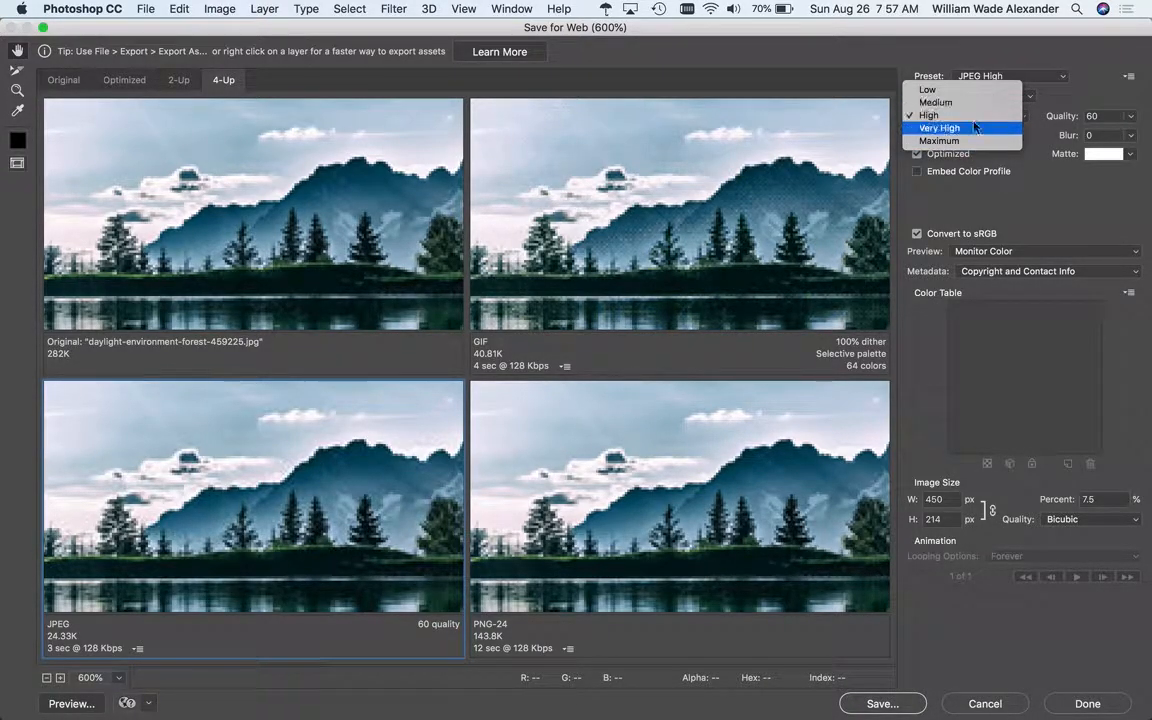
pyautogui.click(1086, 189)
pyautogui.click(1131, 116)
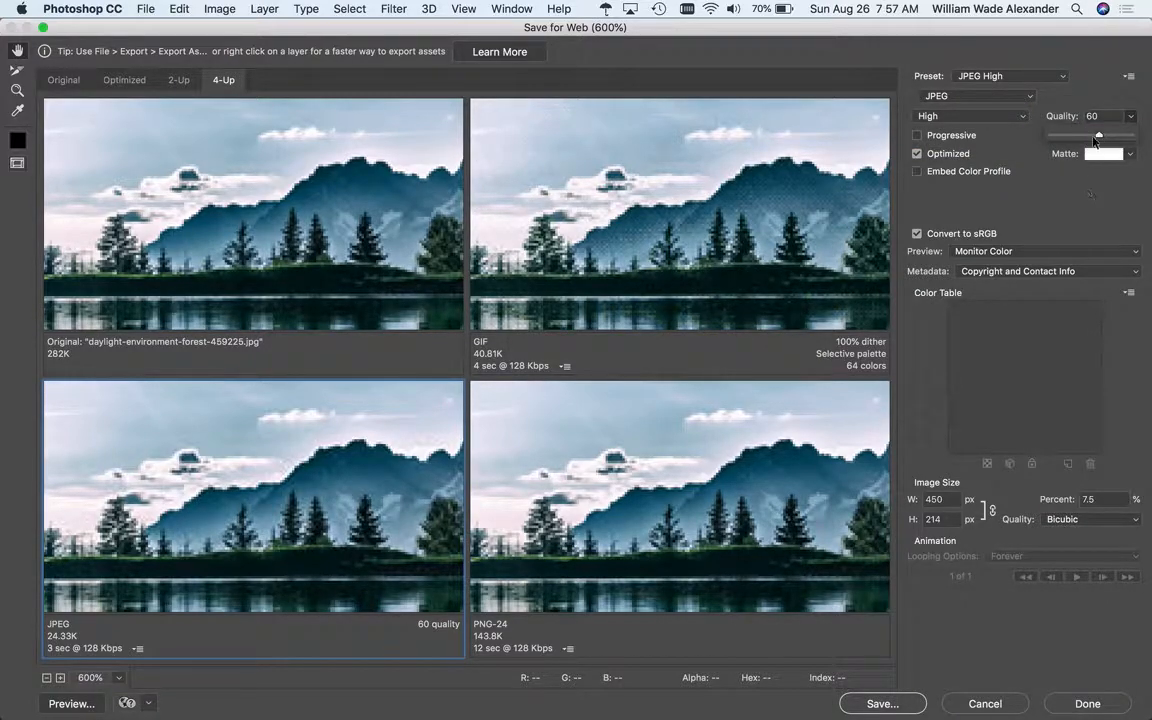
pyautogui.click(1073, 183)
pyautogui.click(1022, 120)
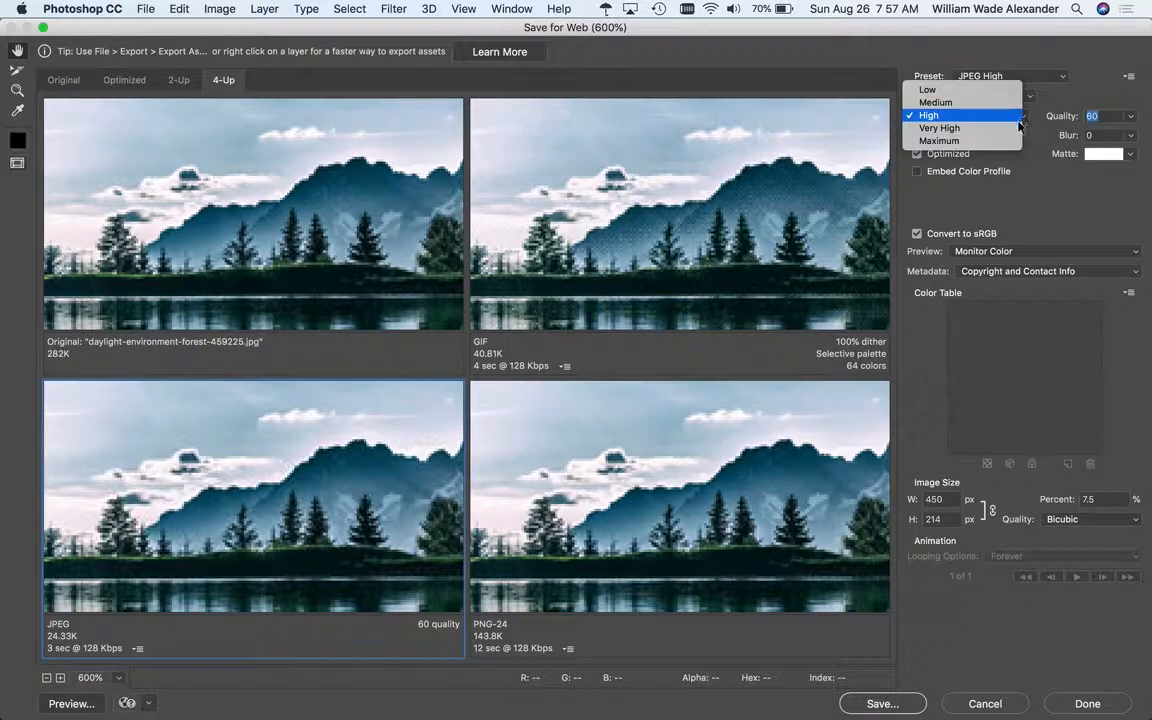
pyautogui.click(1009, 141)
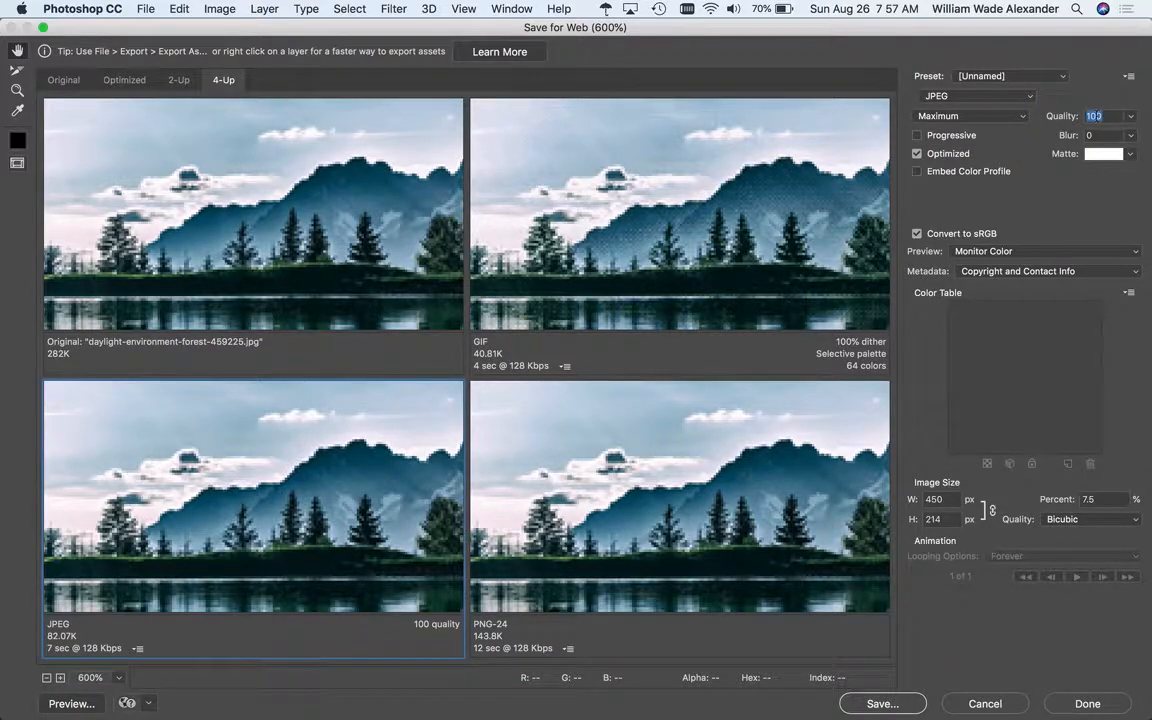
# Compare Very High, High and Maximum quality on the JPEG version, ending with Very High
pyautogui.click(1013, 119)
pyautogui.click(998, 101)
pyautogui.click(1012, 117)
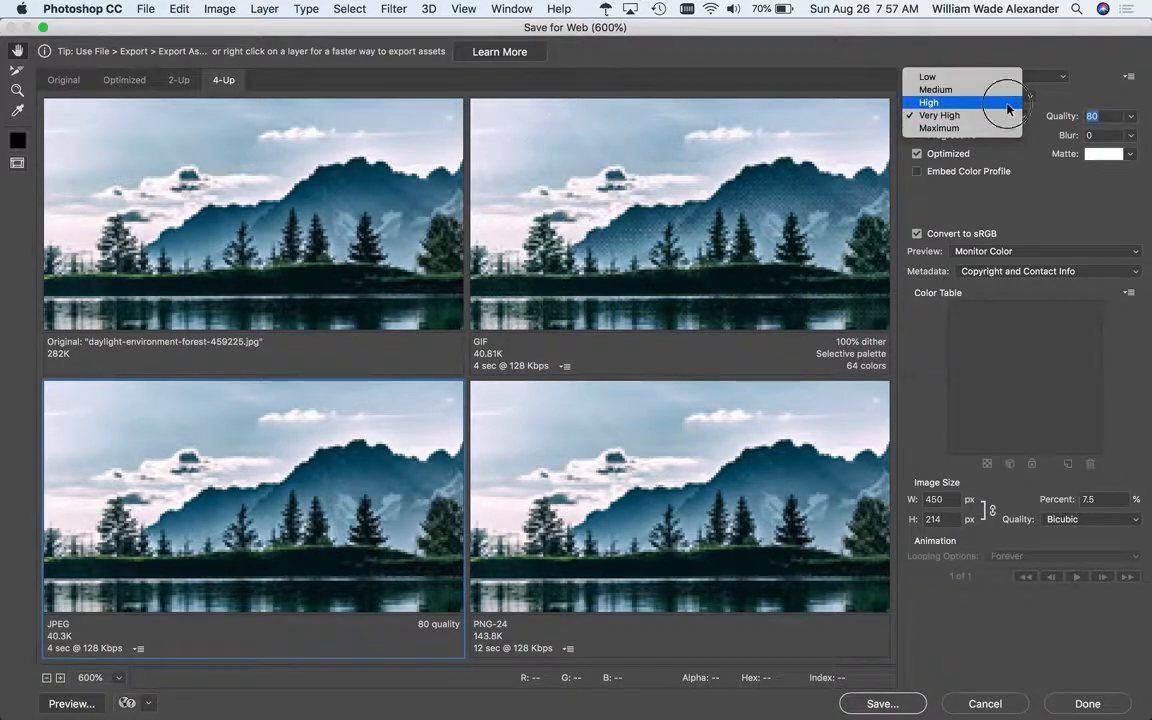
pyautogui.click(1002, 103)
pyautogui.click(1012, 117)
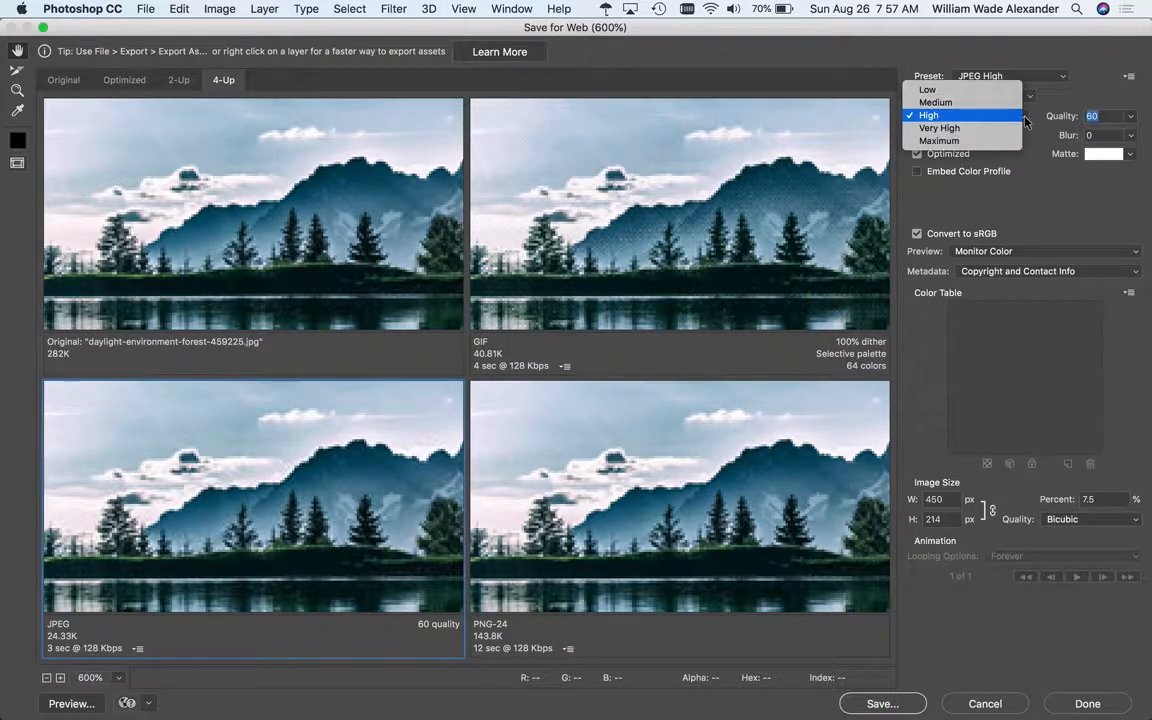
pyautogui.click(995, 140)
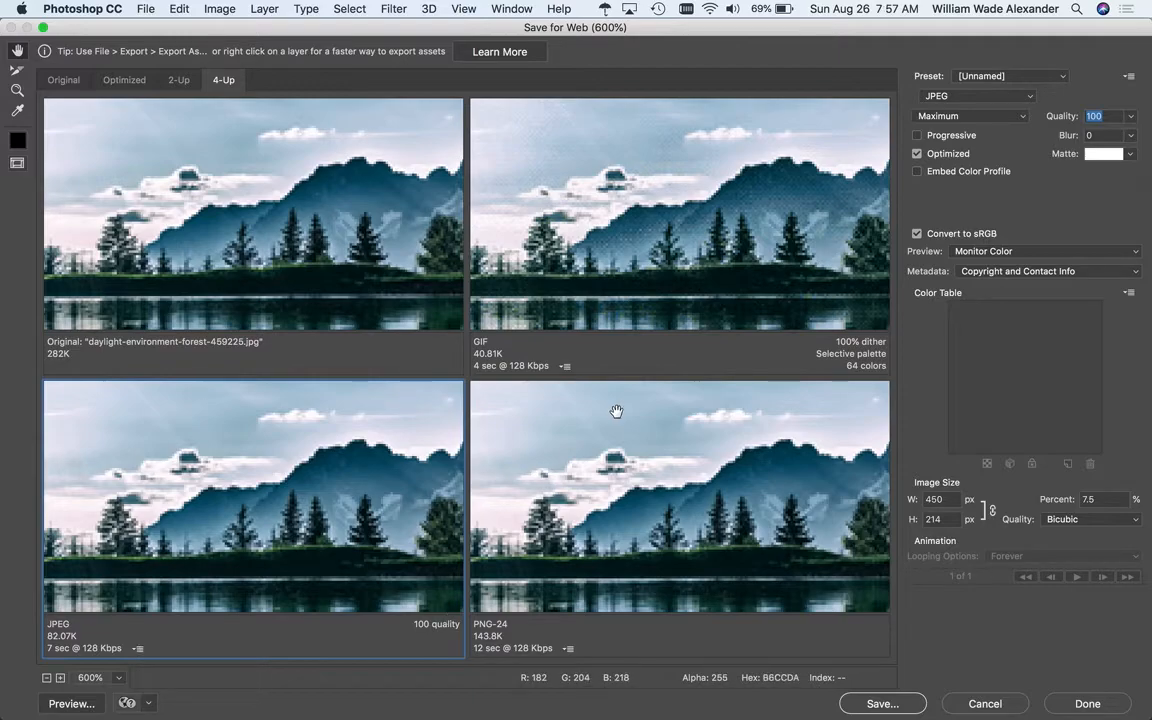
pyautogui.click(1022, 119)
pyautogui.click(1012, 102)
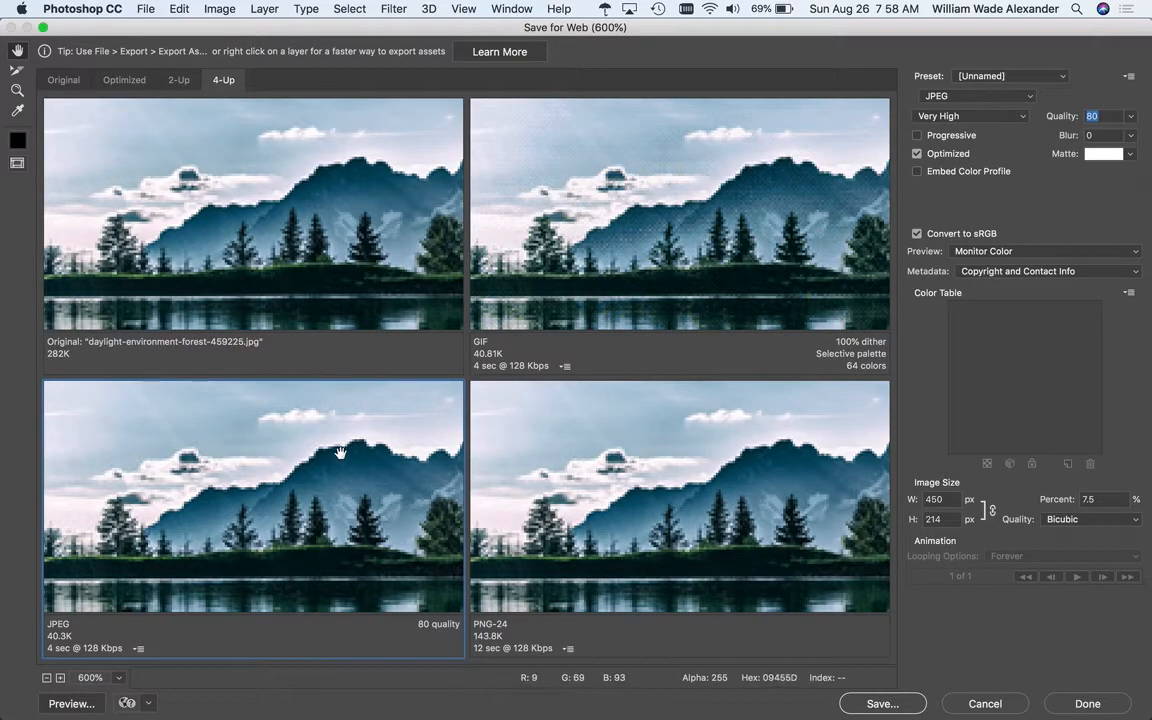
# Compare only the original and the PNG-24 version in 2-Up view, and apply the JPEG High preset to the original
pyautogui.click(583, 415)
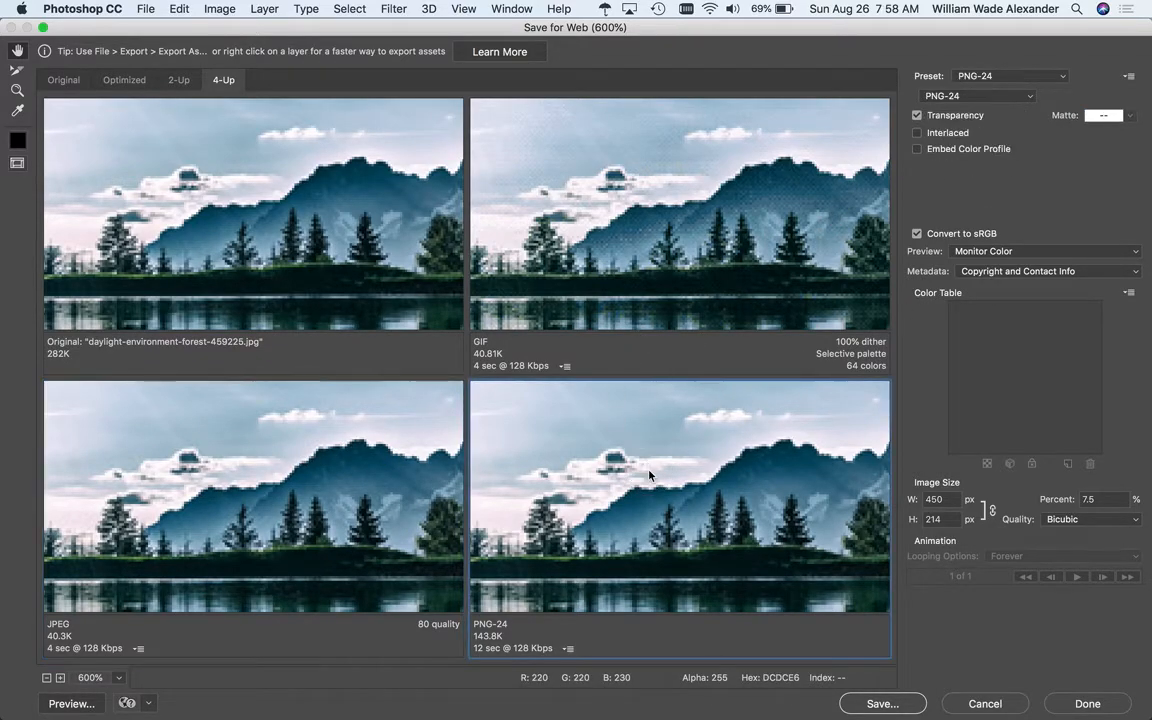
pyautogui.click(165, 80)
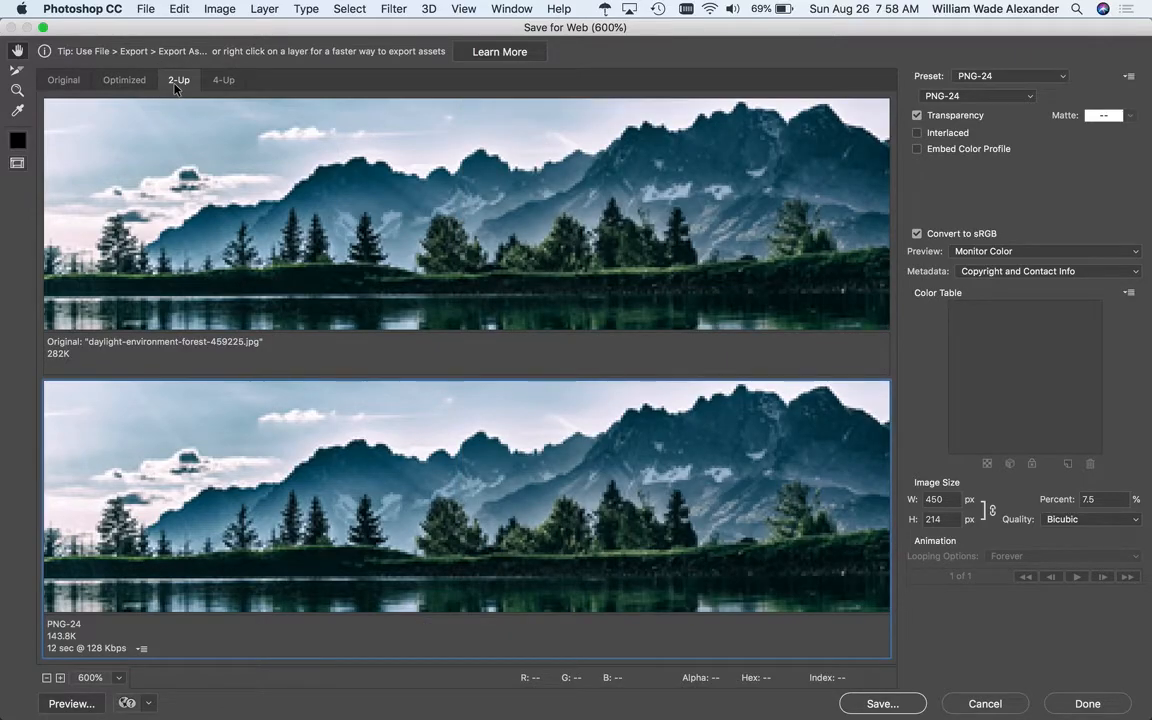
pyautogui.click(344, 272)
pyautogui.click(1035, 77)
pyautogui.click(1040, 76)
pyautogui.click(1055, 74)
pyautogui.scroll(5, 1023, 83)
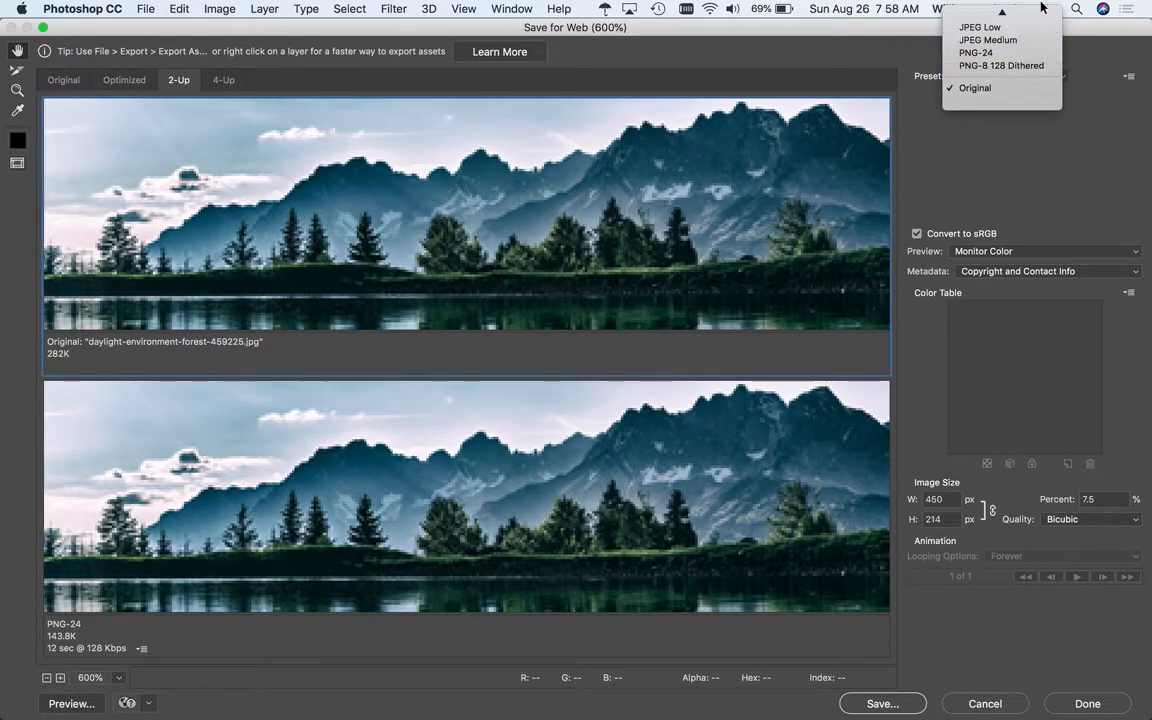
pyautogui.click(1021, 79)
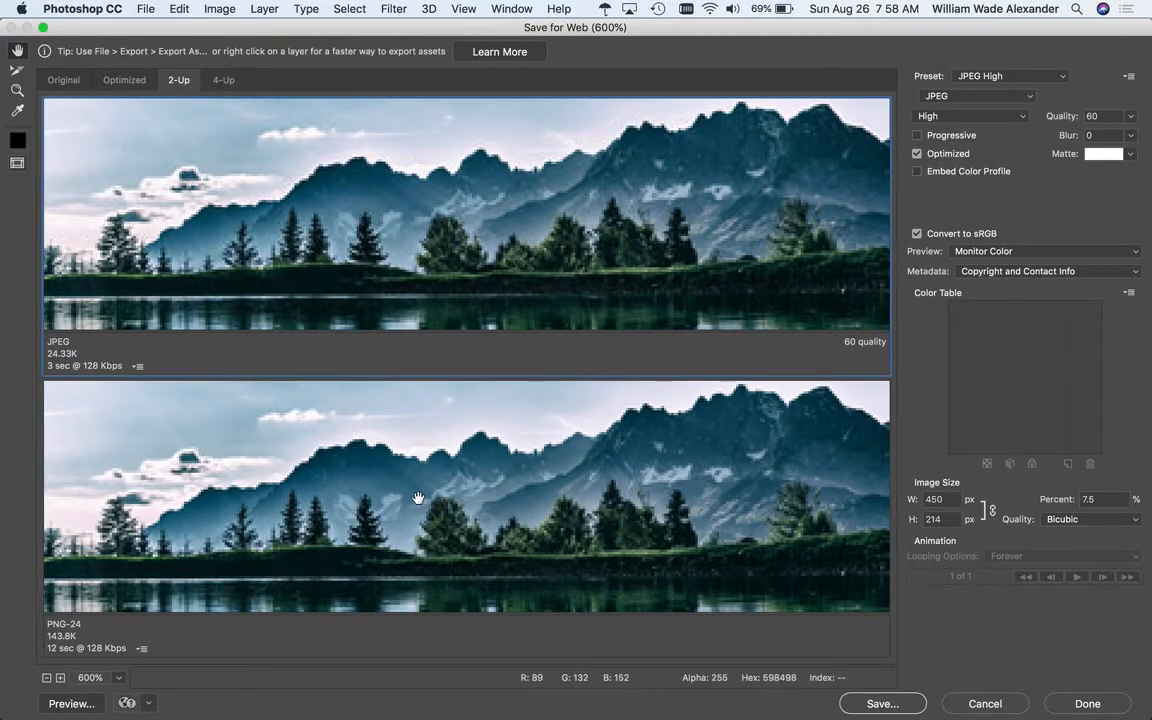
# Apply the JPEG Medium preset to the PNG-24 version and compare its sky and mountains with the JPEG High version
pyautogui.click(372, 441)
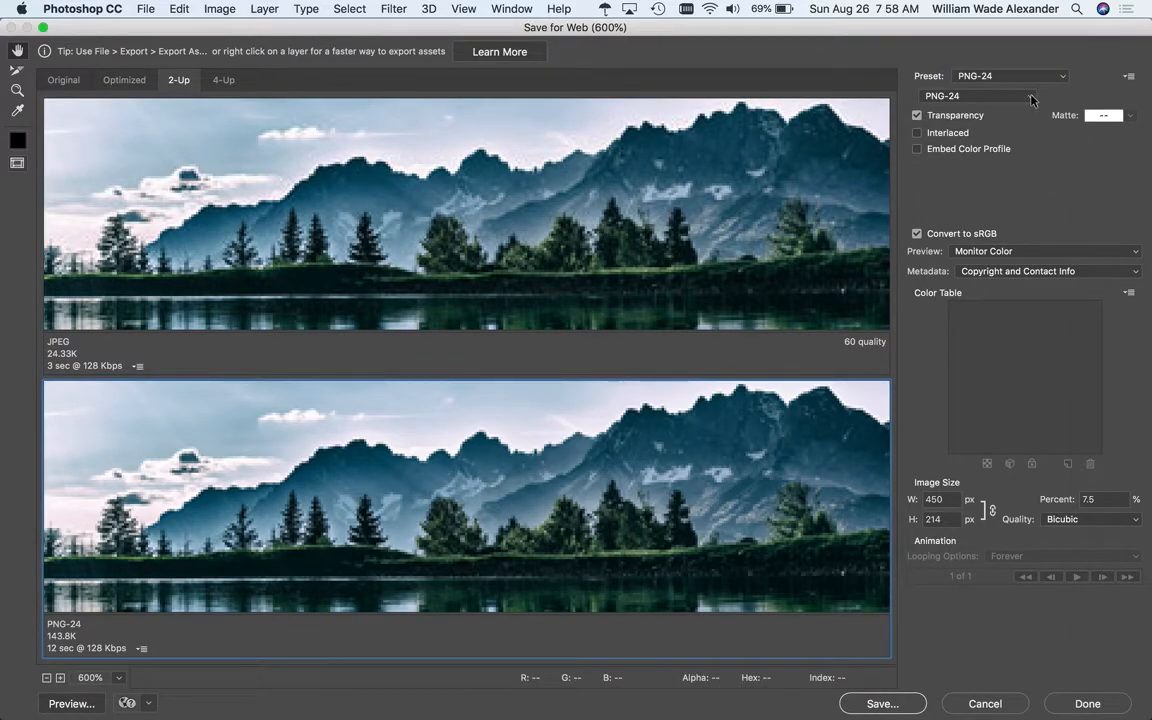
pyautogui.click(1065, 79)
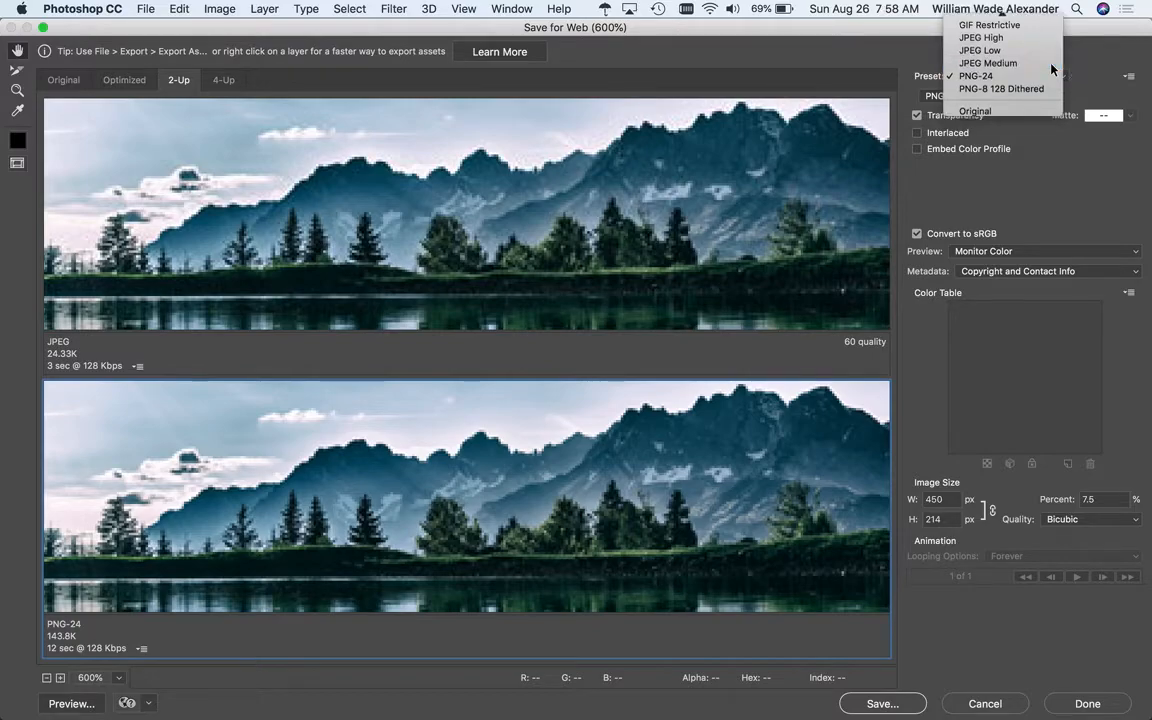
pyautogui.click(1051, 66)
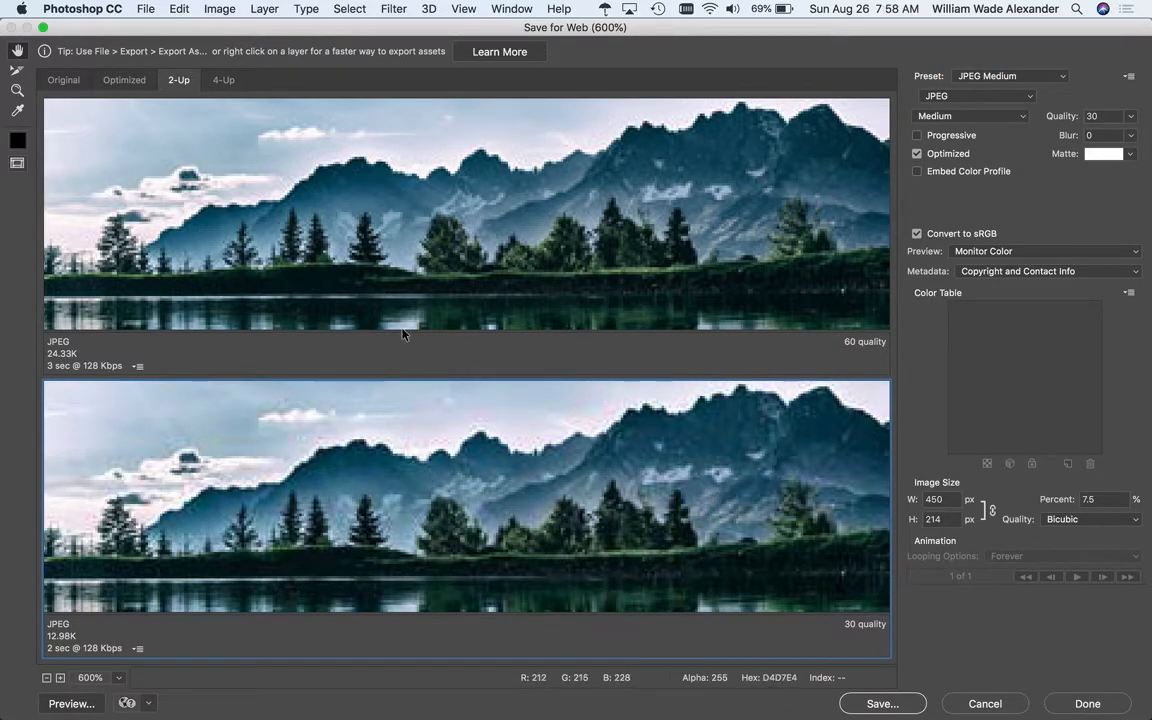
pyautogui.moveTo(362, 225); pyautogui.dragTo(364, 262)
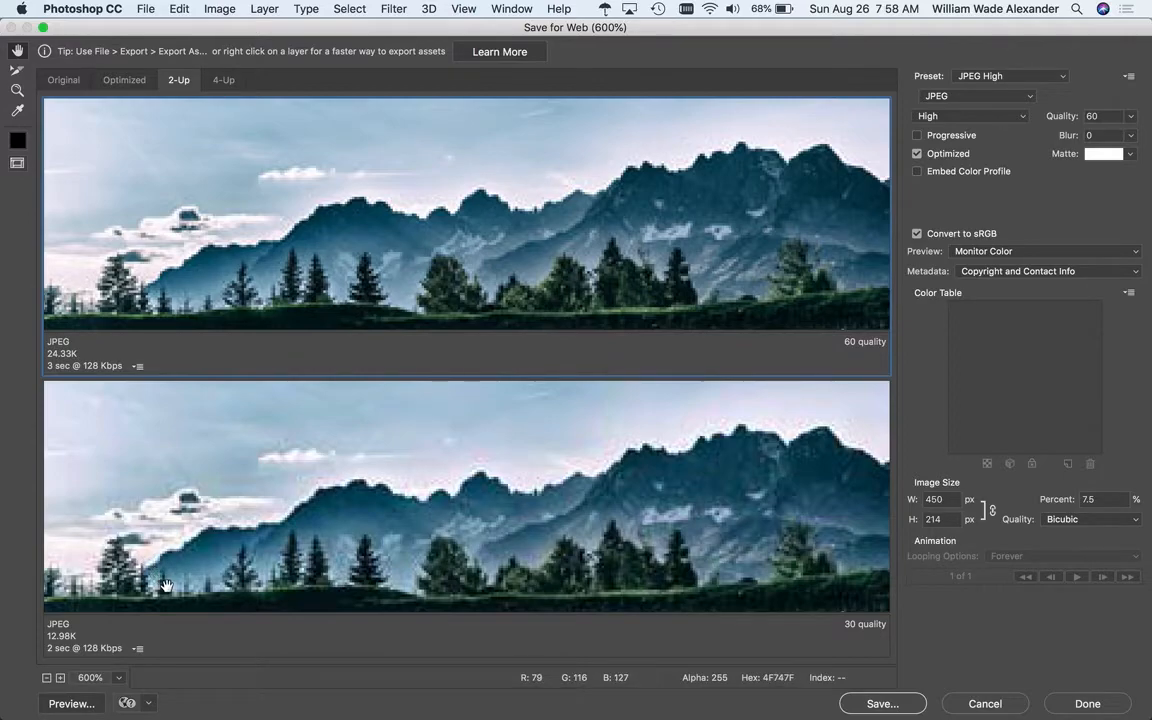
# Set the JPEG Medium version to Very High quality for comparison with the JPEG High version
pyautogui.click(745, 503)
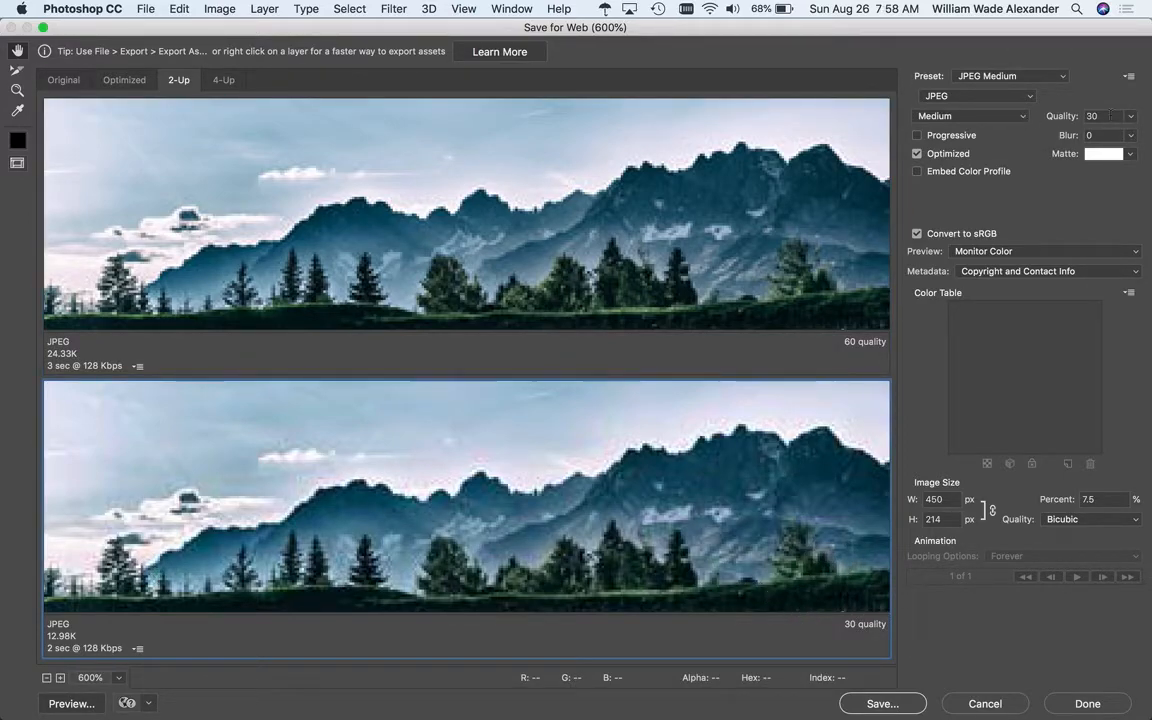
pyautogui.click(1133, 116)
pyautogui.click(1022, 121)
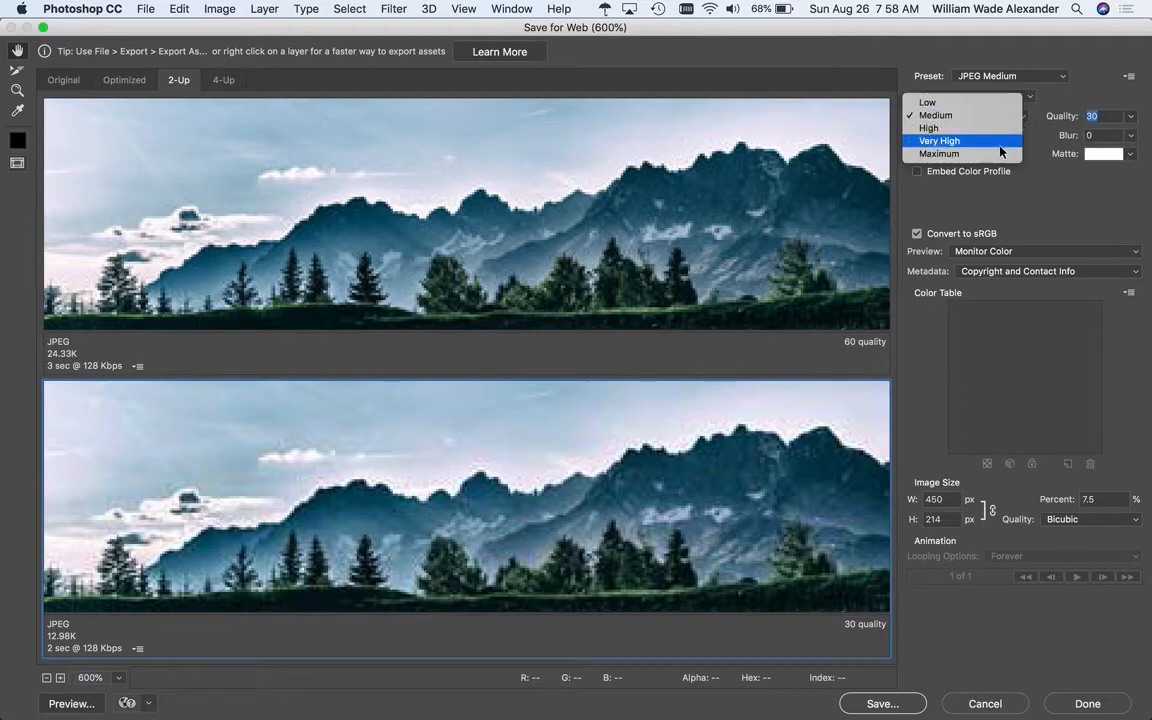
pyautogui.click(998, 145)
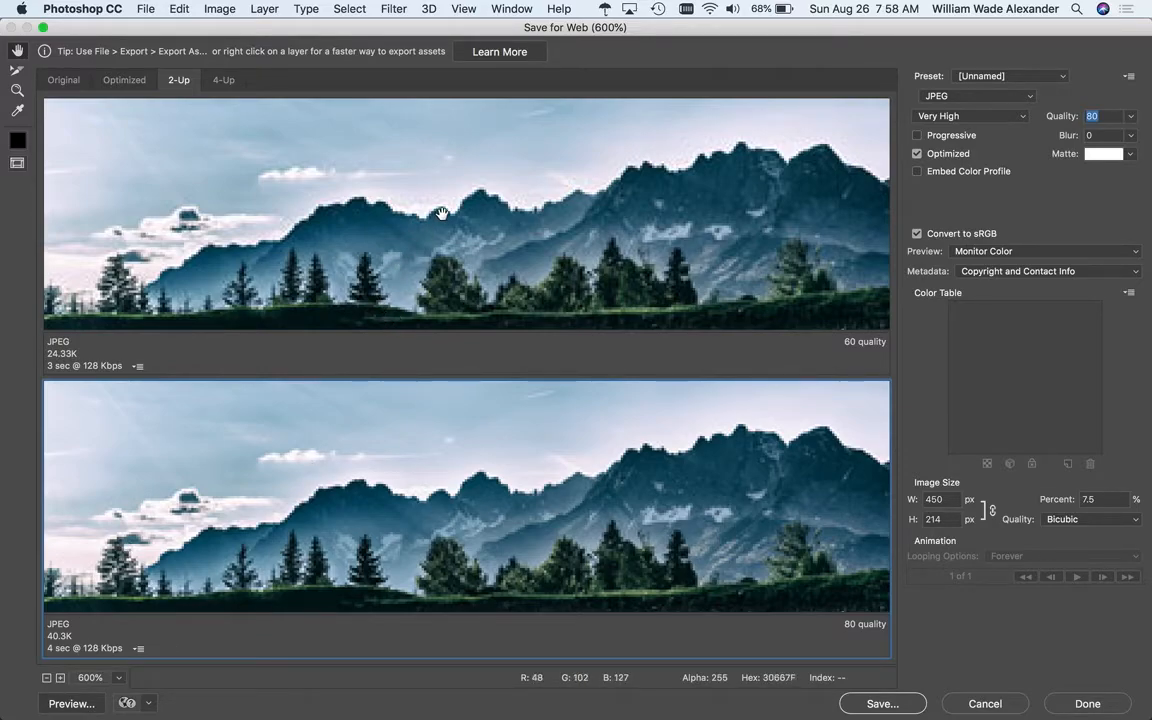
# Compare both JPEG versions at 200% zoom, set the Very High one to Medium quality, and select the High version
pyautogui.click(46, 678)
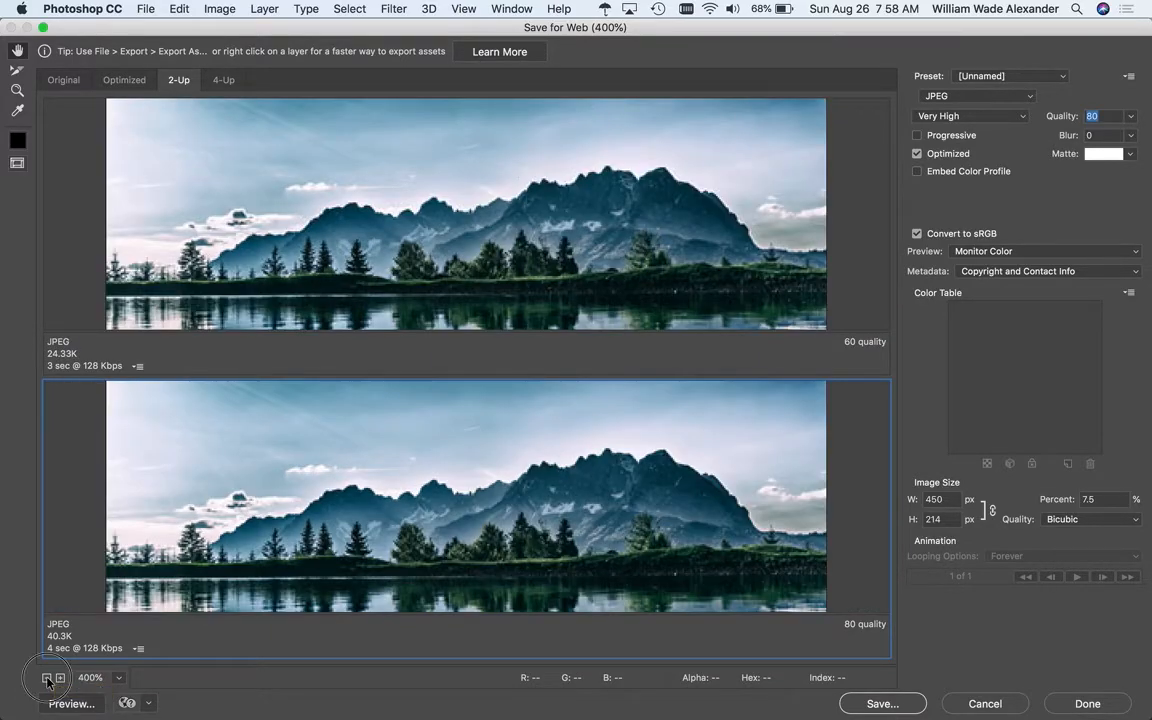
pyautogui.click(46, 678)
pyautogui.click(46, 678)
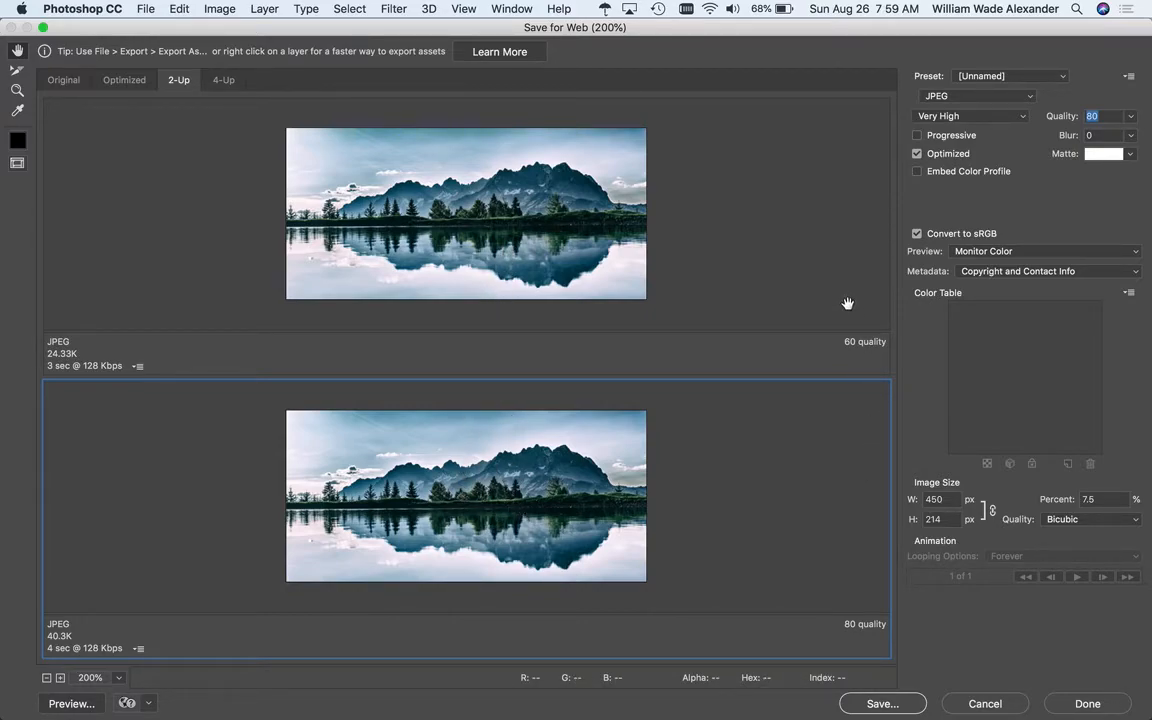
pyautogui.click(823, 497)
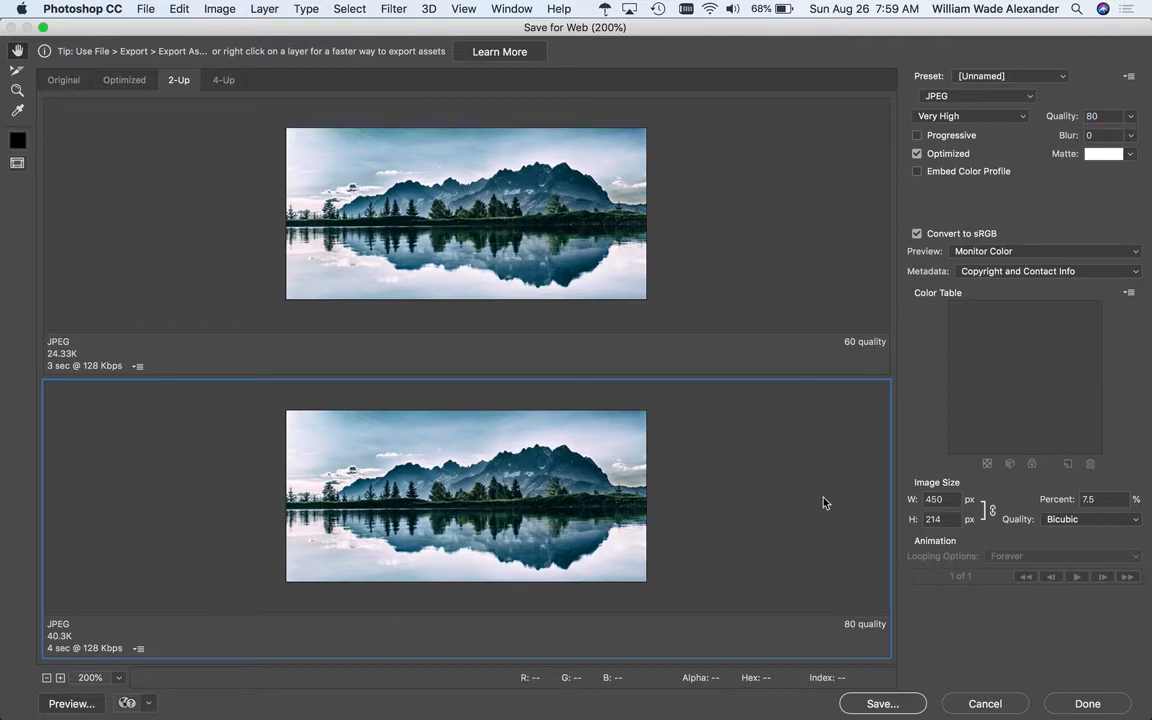
pyautogui.click(1025, 117)
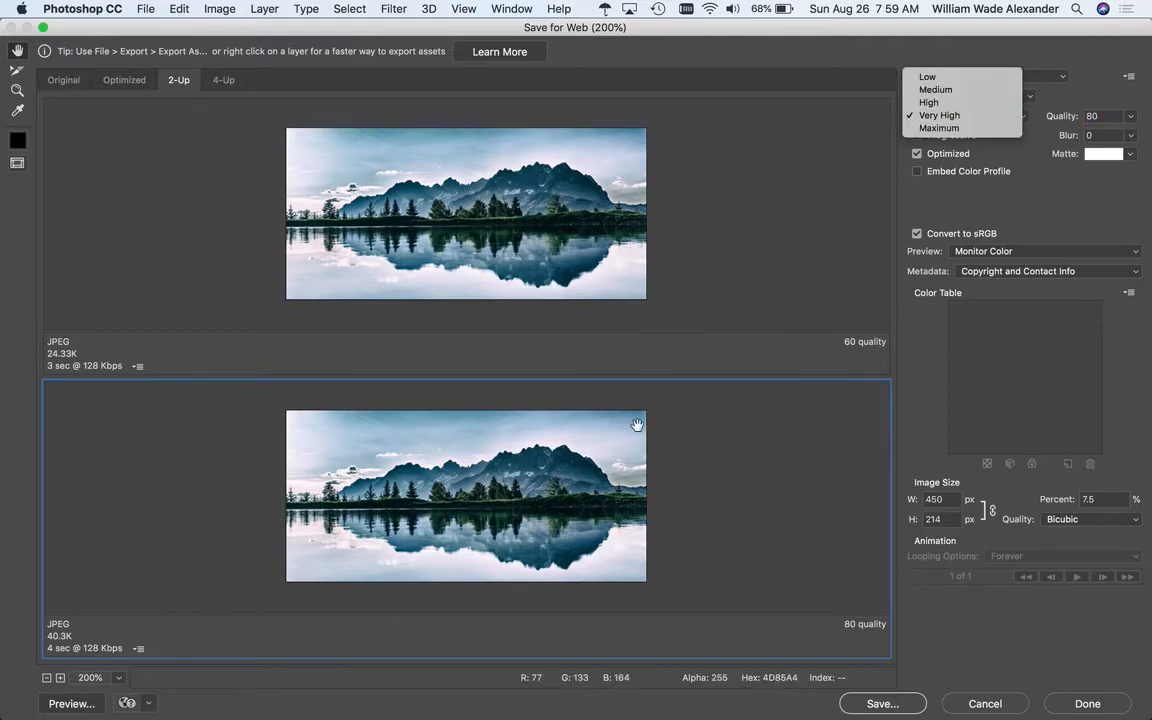
pyautogui.click(947, 91)
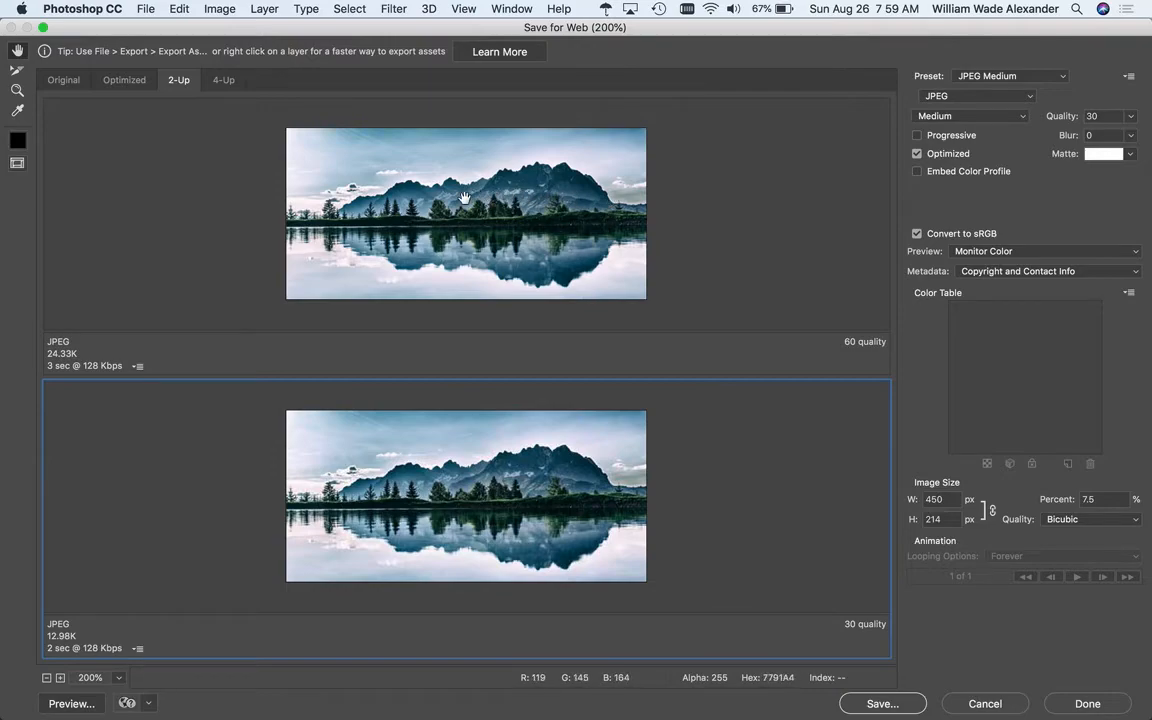
pyautogui.click(775, 246)
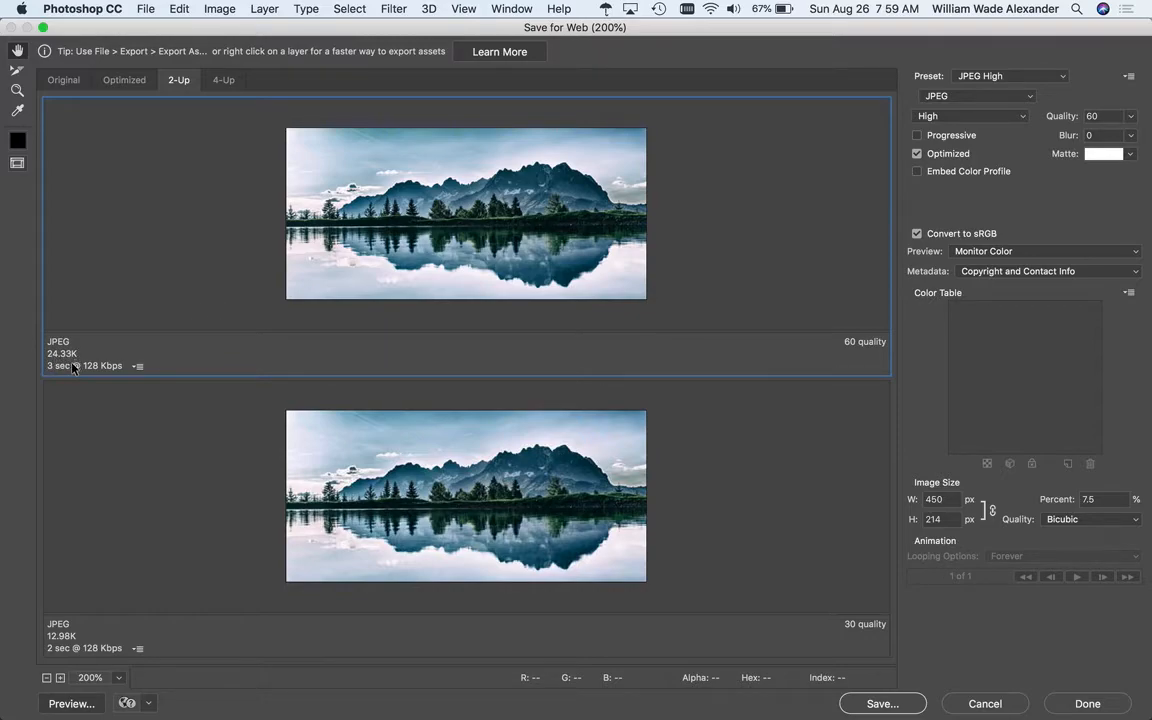
# Review the download-speed options for the JPEG High version and compare it with the Medium version, leaving High selected
pyautogui.click(137, 368)
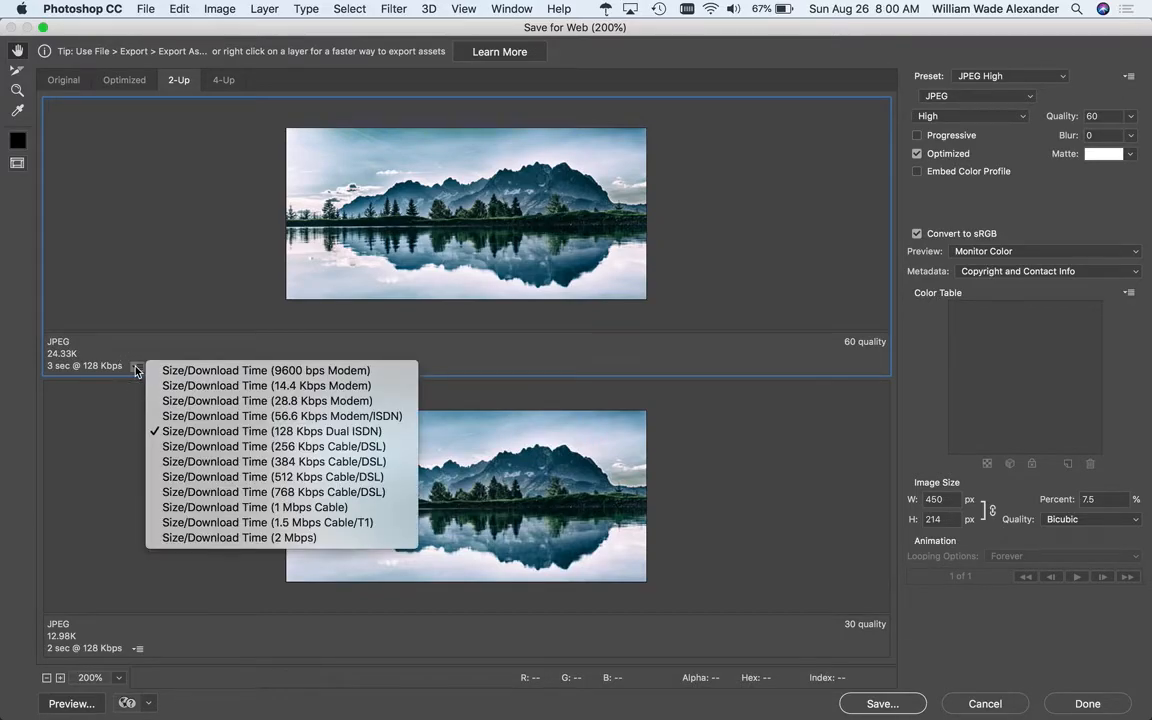
pyautogui.click(149, 363)
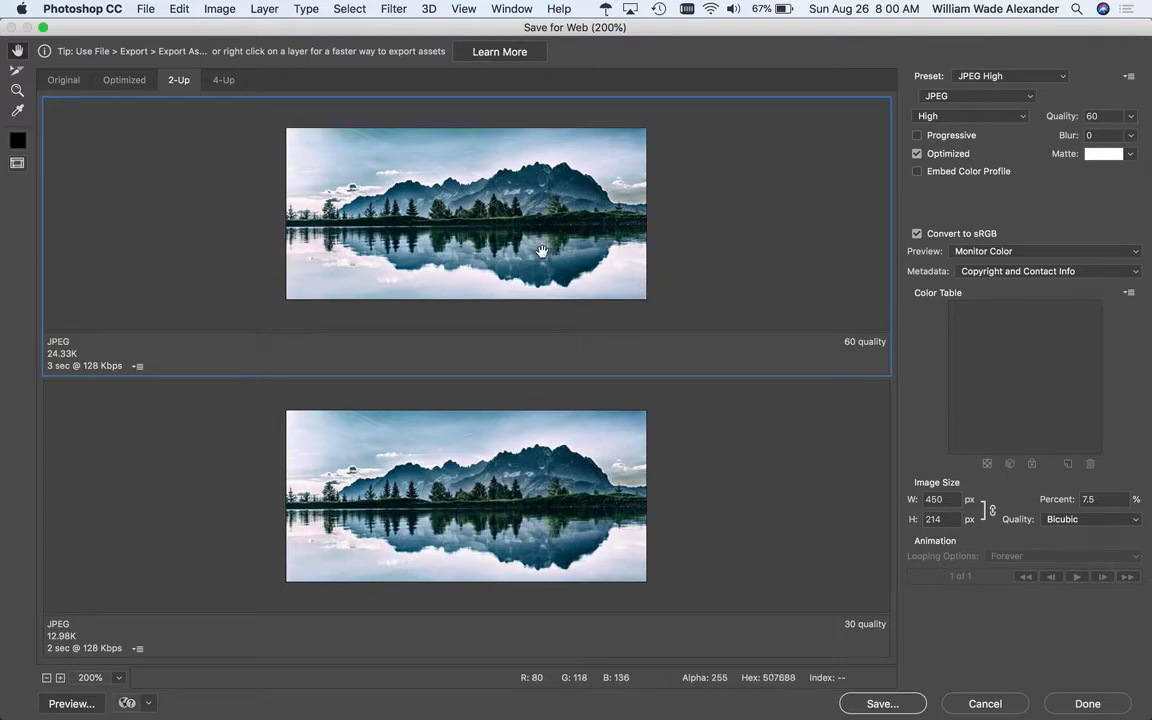
pyautogui.click(217, 516)
pyautogui.click(226, 275)
pyautogui.click(194, 455)
pyautogui.click(191, 307)
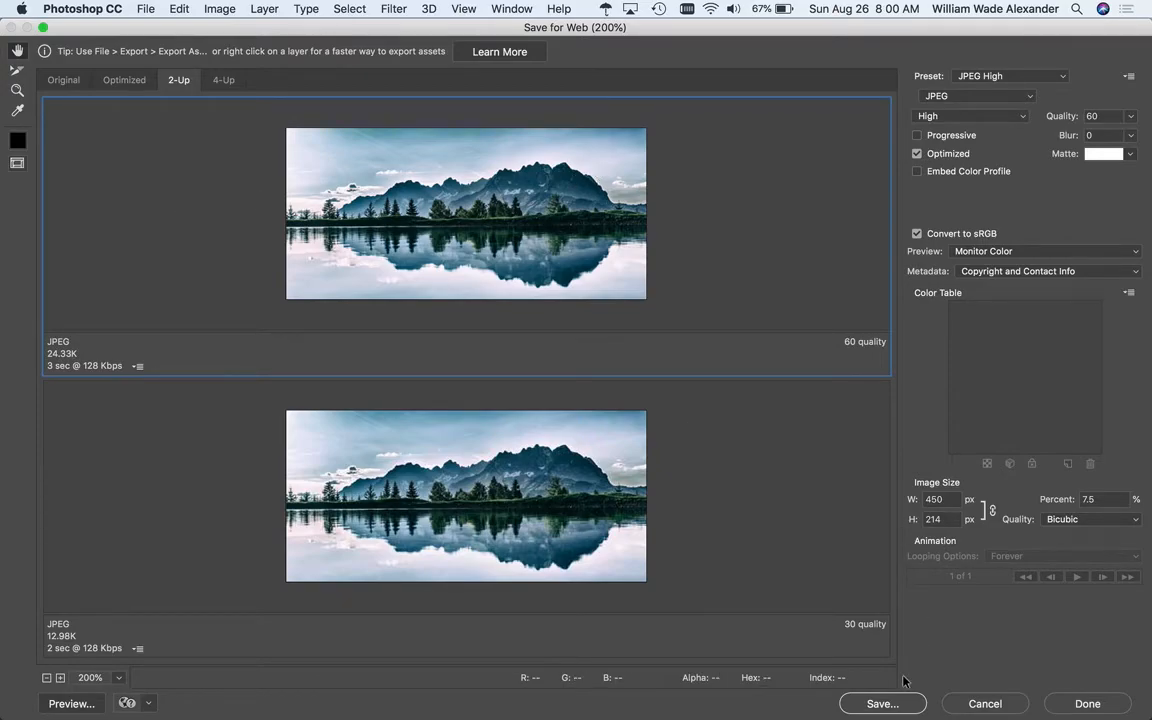
# Save the JPEG High version to the Desktop as nature.jpg, images only
pyautogui.click(880, 703)
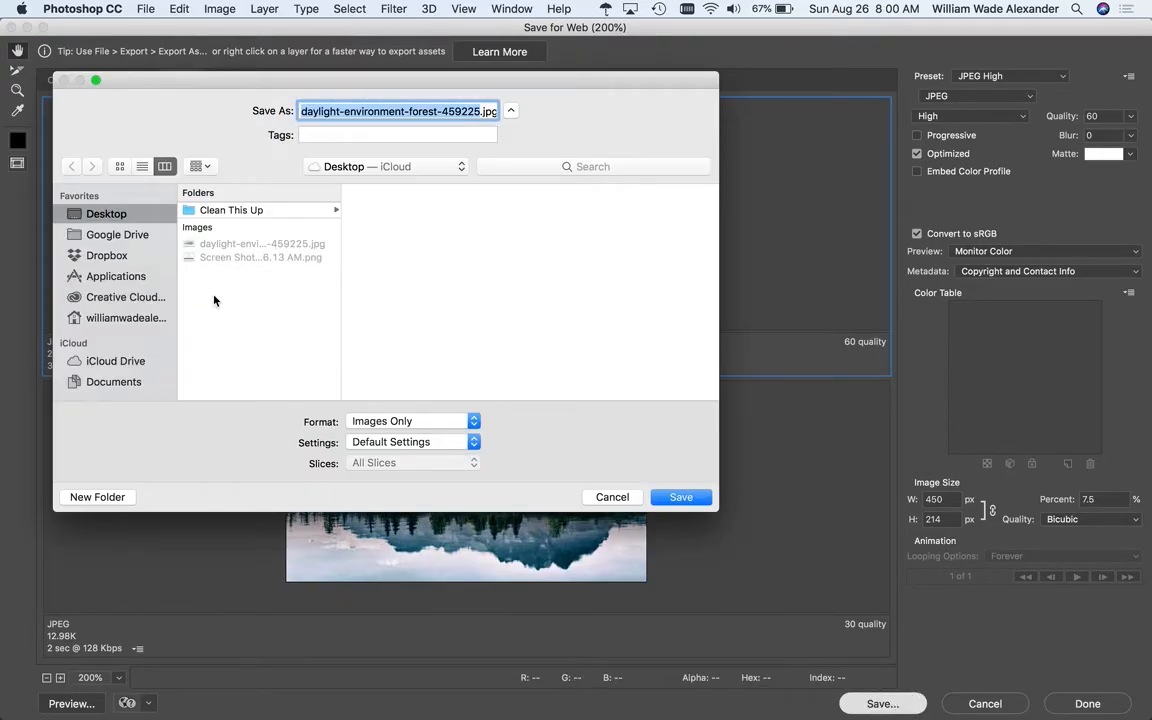
pyautogui.write('nature')
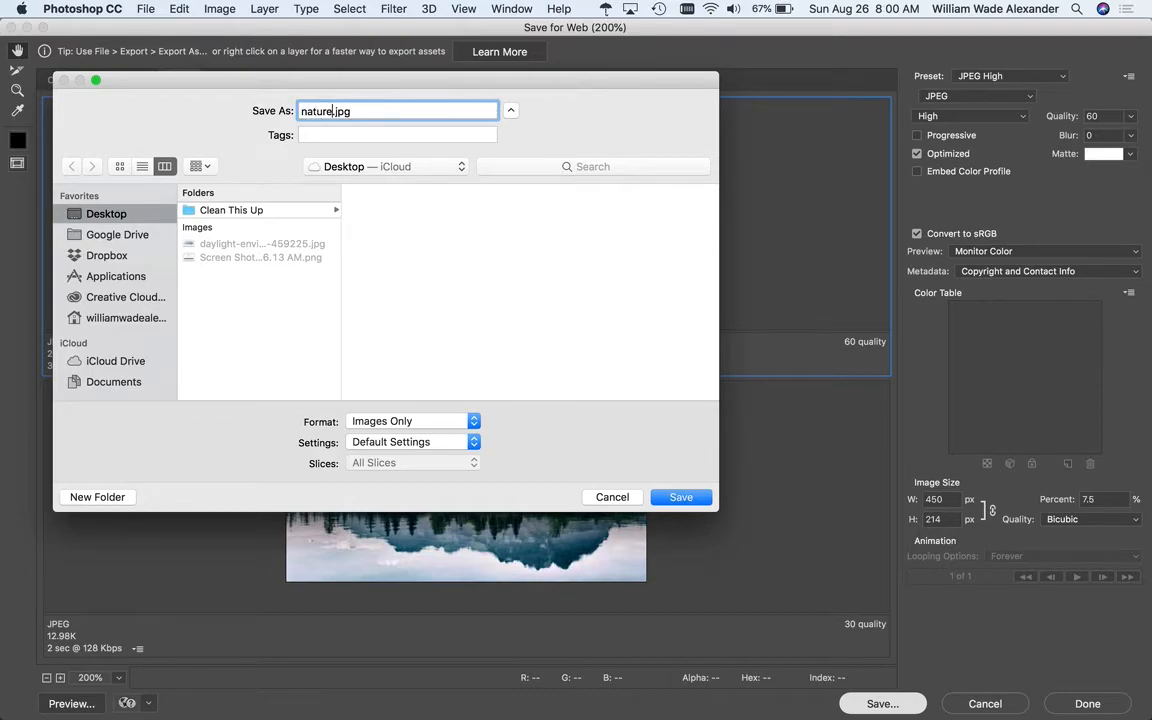
pyautogui.click(693, 500)
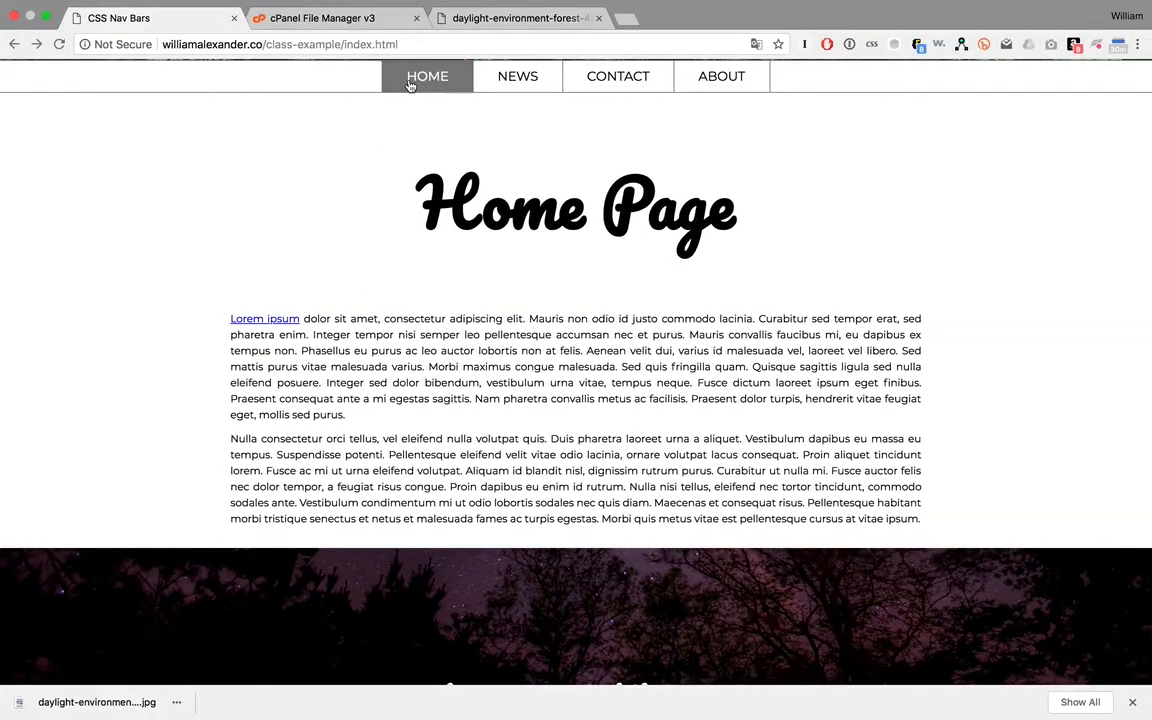
# Switch to Chrome, open nature.jpg from the Desktop in a new tab, and compare it with the original daylight-environment-forest photo
pyautogui.click(516, 19)
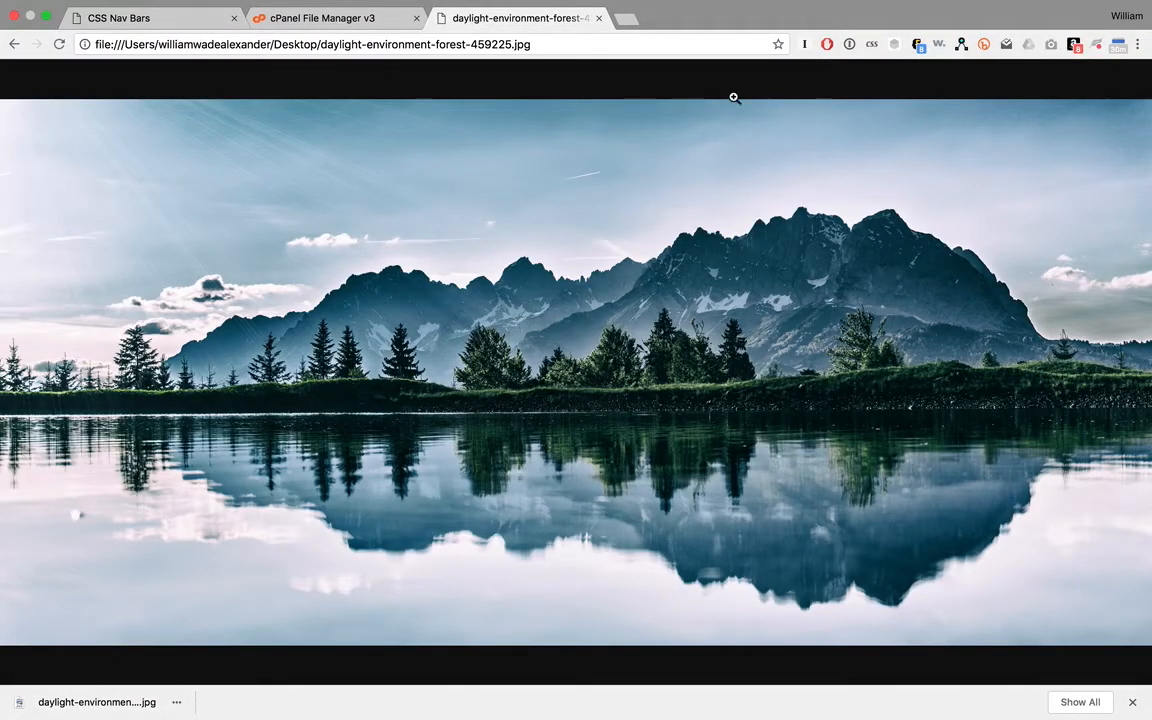
pyautogui.click(622, 19)
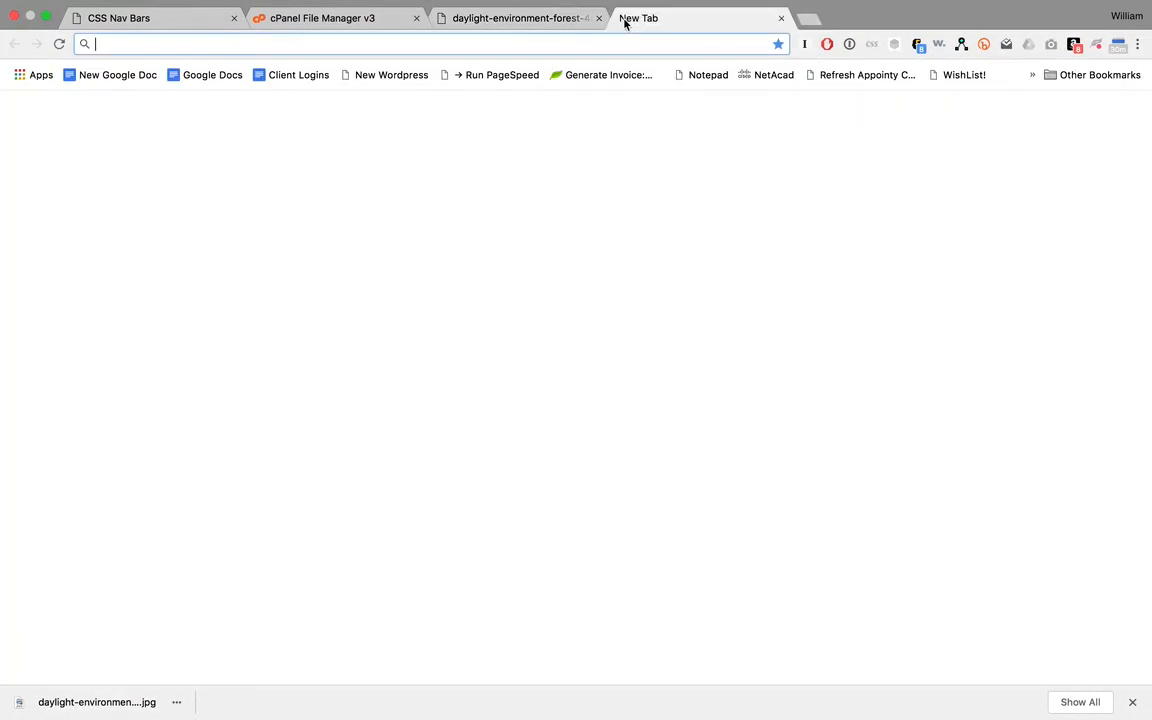
pyautogui.press('super+o')
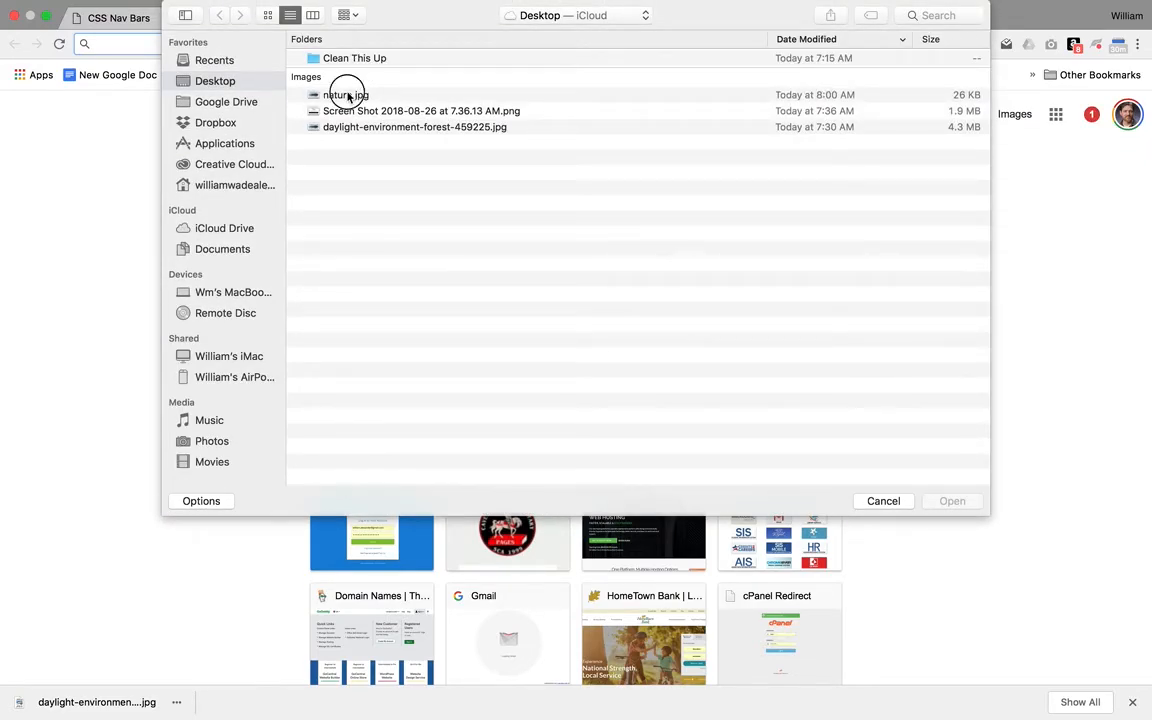
pyautogui.doubleClick(346, 95)
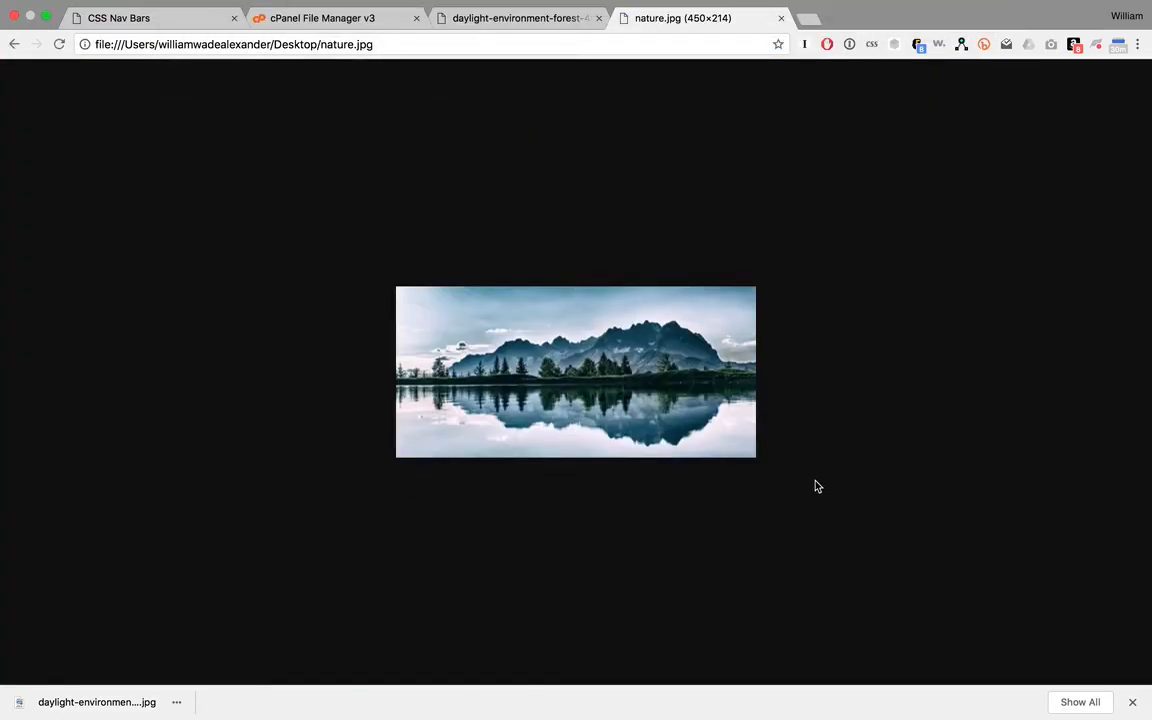
pyautogui.click(507, 19)
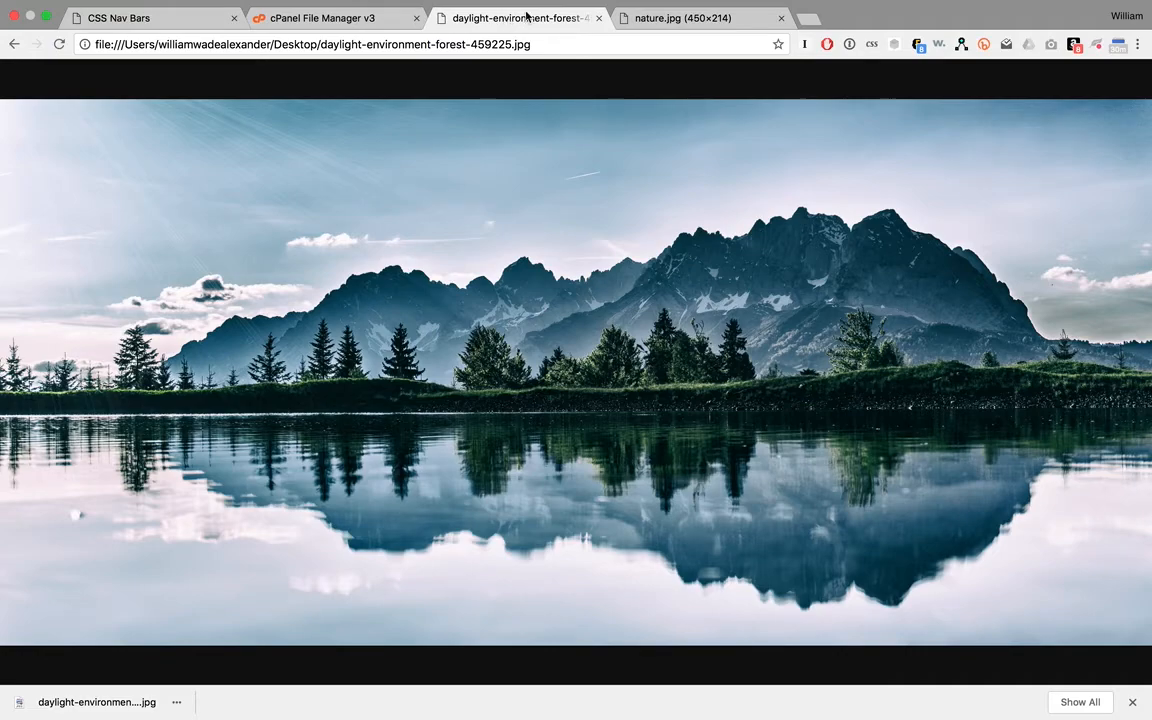
pyautogui.click(650, 18)
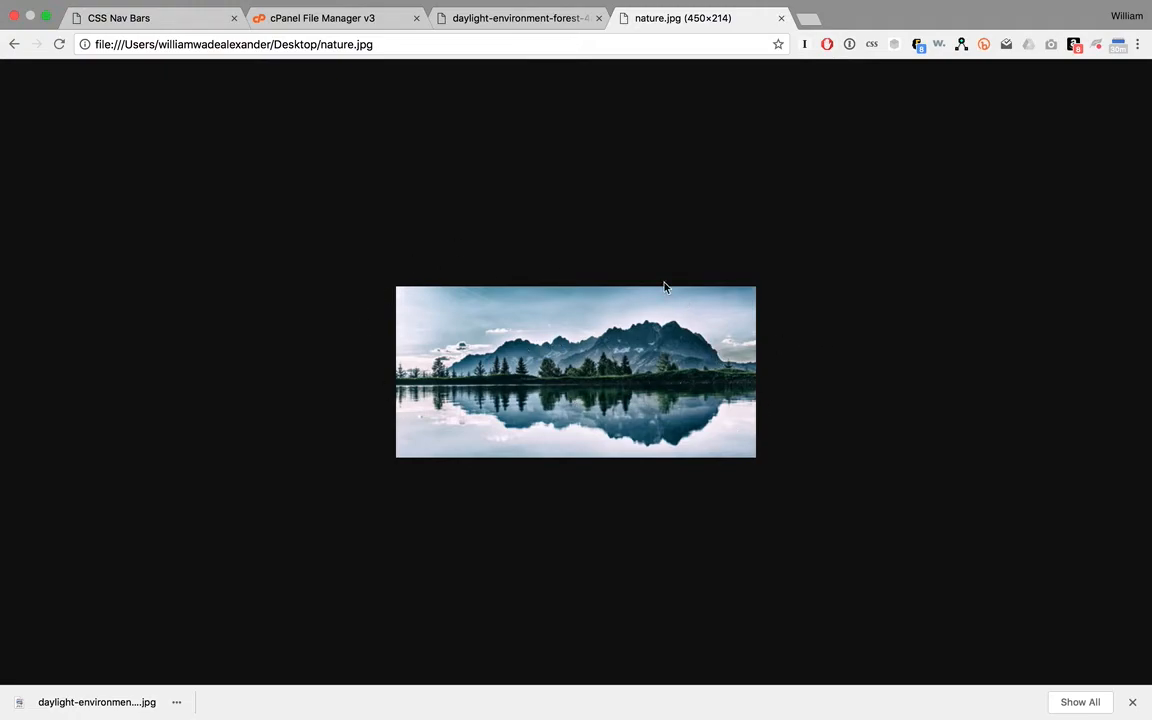
# Upload nature.jpg from the Desktop to the site's class-example/images folder in cPanel File Manager and return to that folder
pyautogui.click(188, 27)
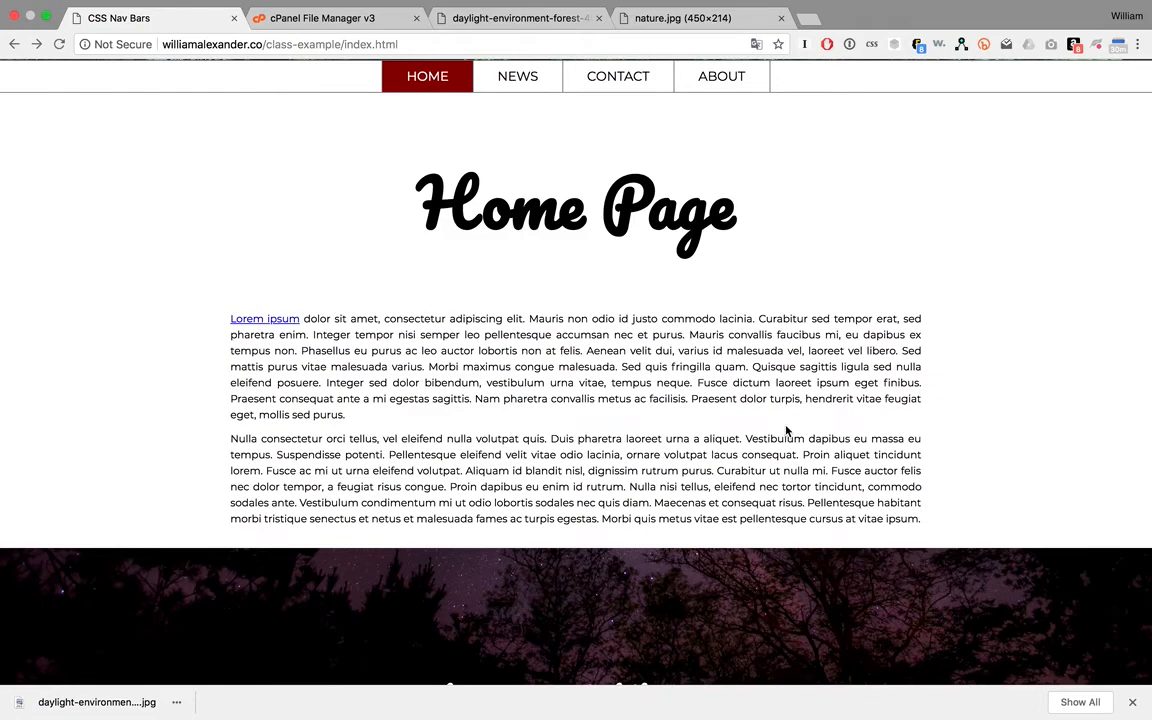
pyautogui.click(350, 20)
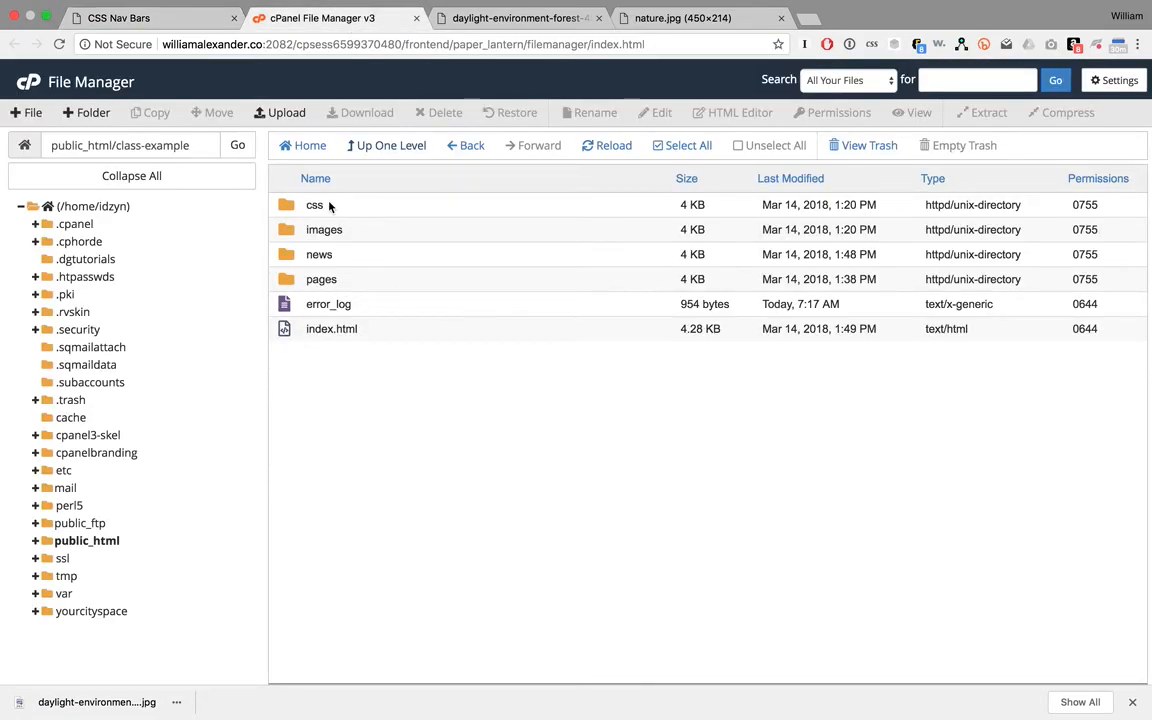
pyautogui.doubleClick(284, 228)
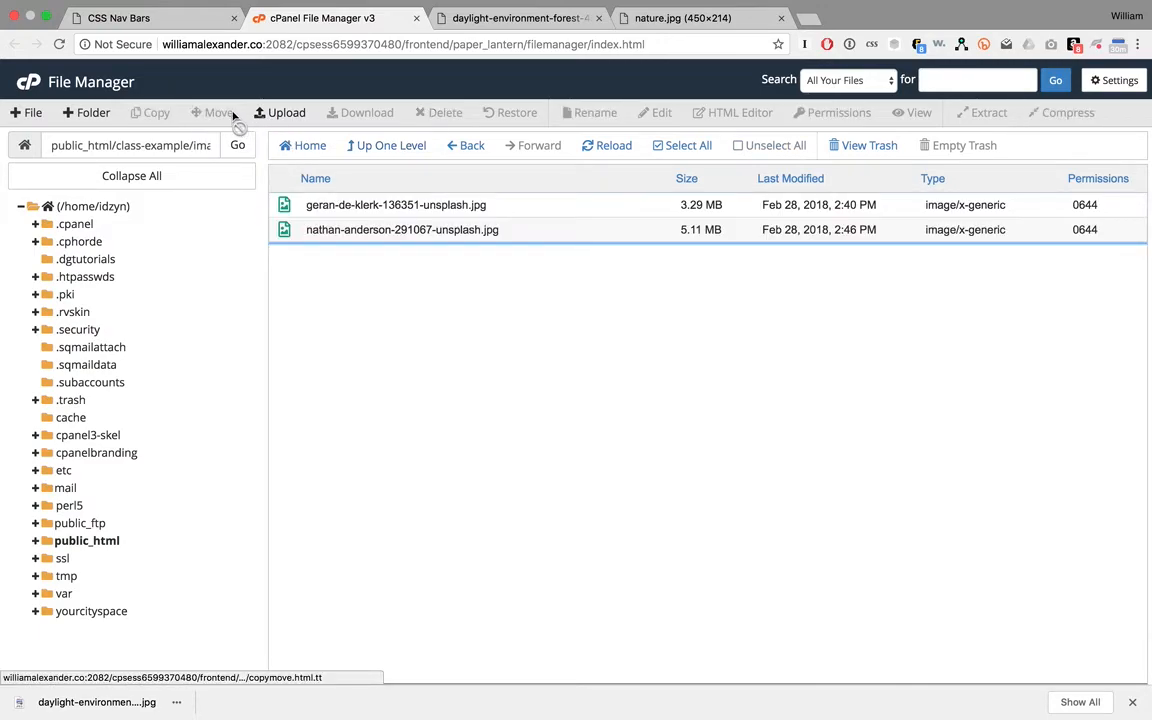
pyautogui.click(266, 114)
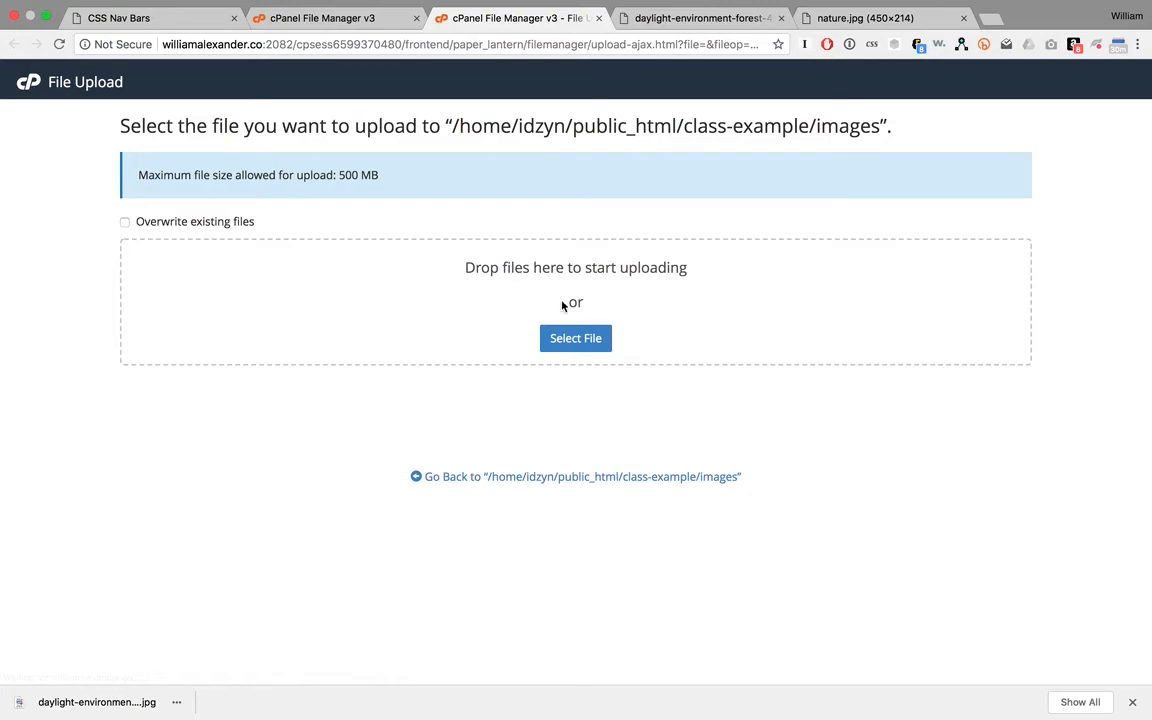
pyautogui.click(580, 338)
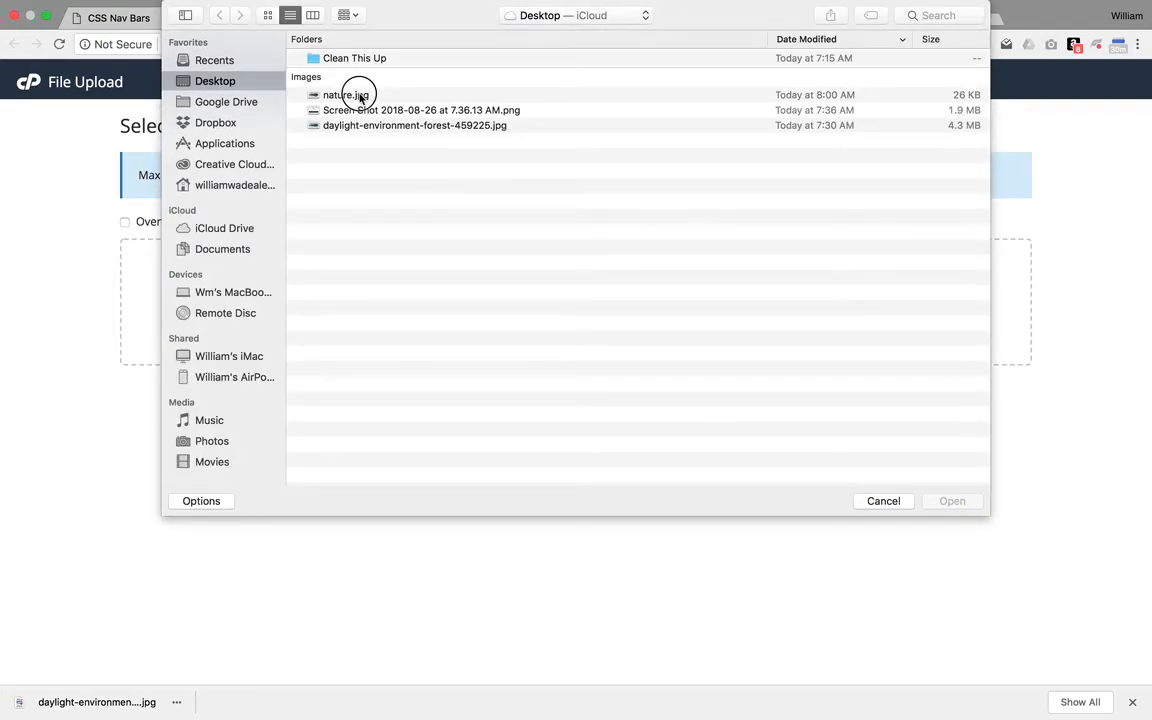
pyautogui.doubleClick(370, 99)
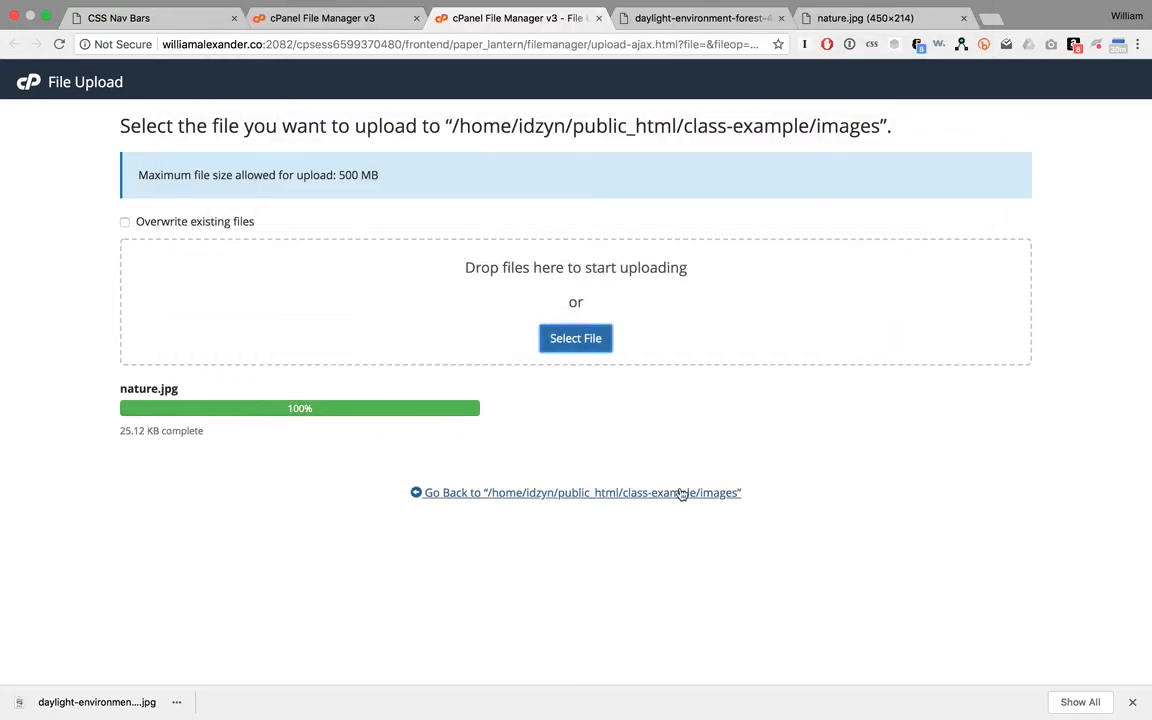
pyautogui.click(681, 491)
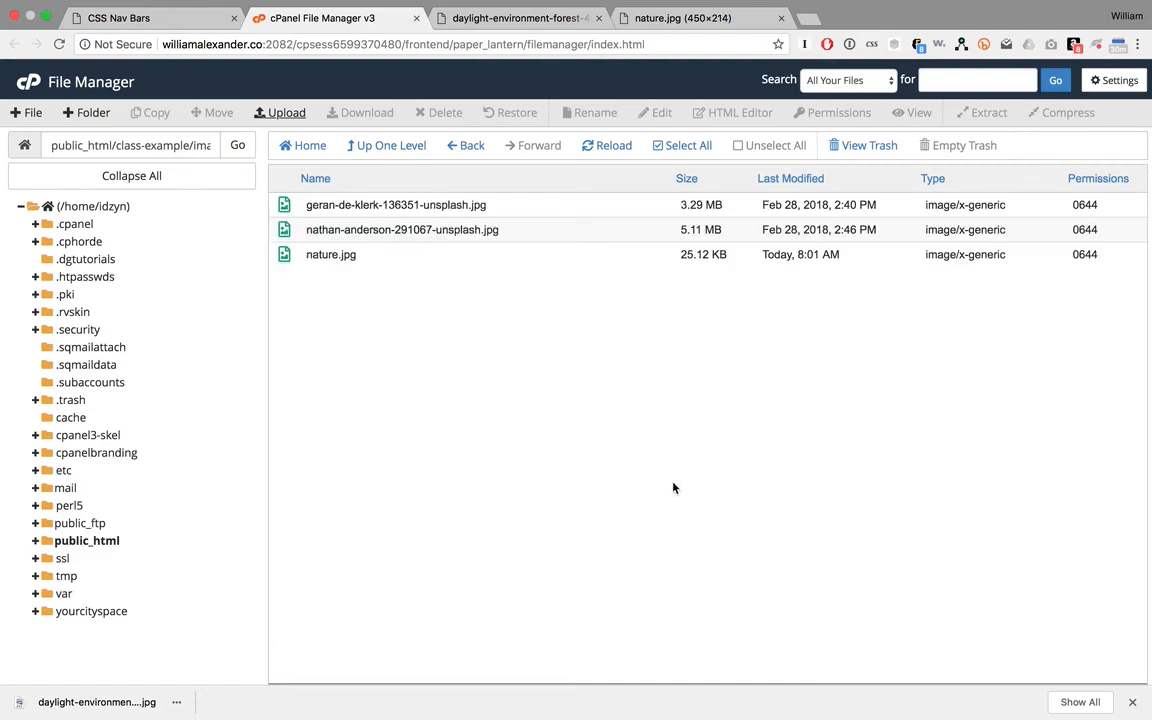
# Open index.html from the class-example folder for editing and check the live home page against its article code
pyautogui.click(386, 146)
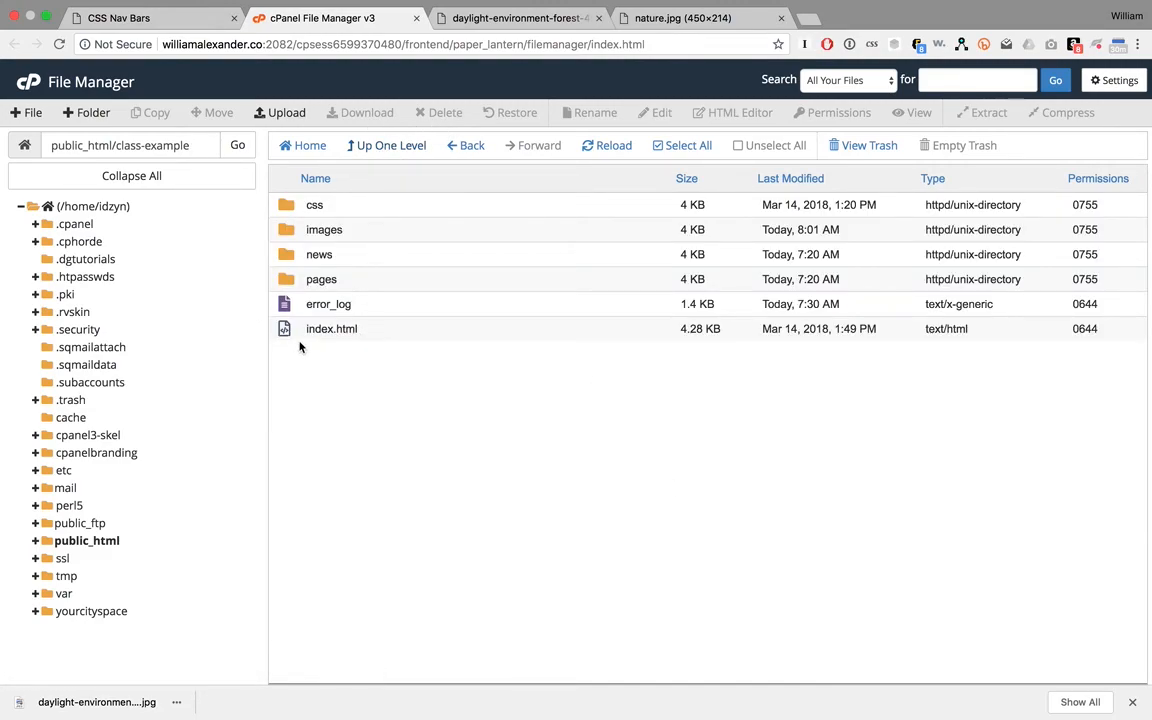
pyautogui.click(320, 329)
pyautogui.click(655, 113)
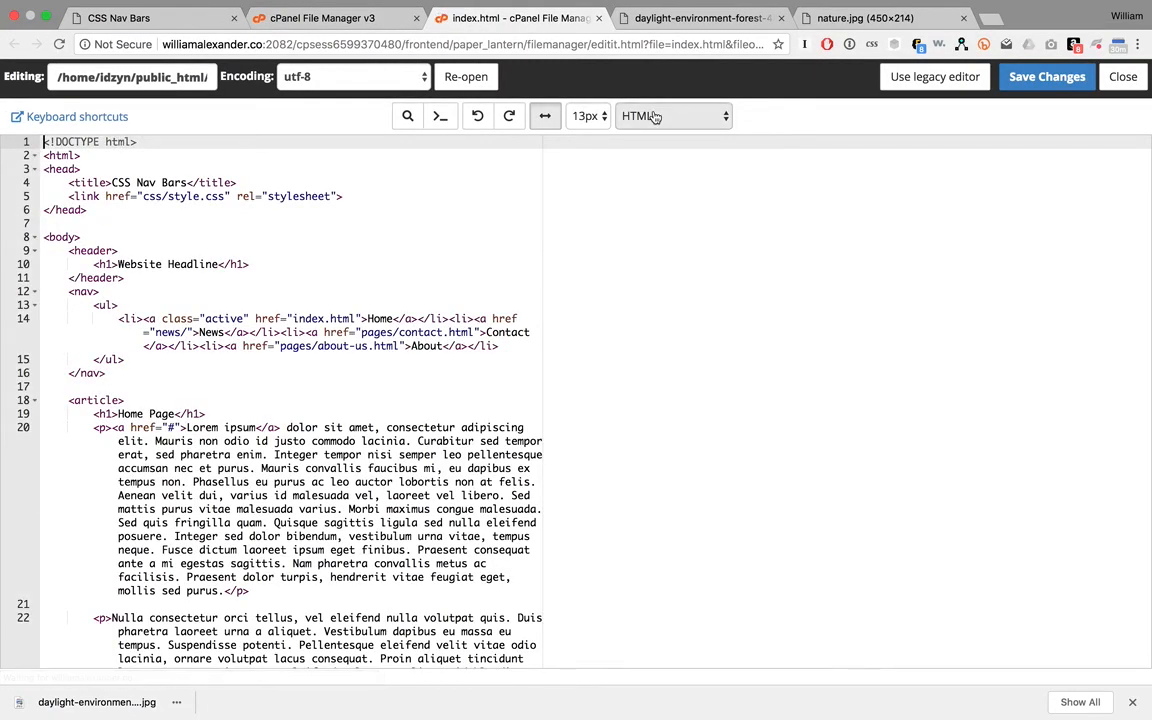
pyautogui.scroll(-2, 378, 365)
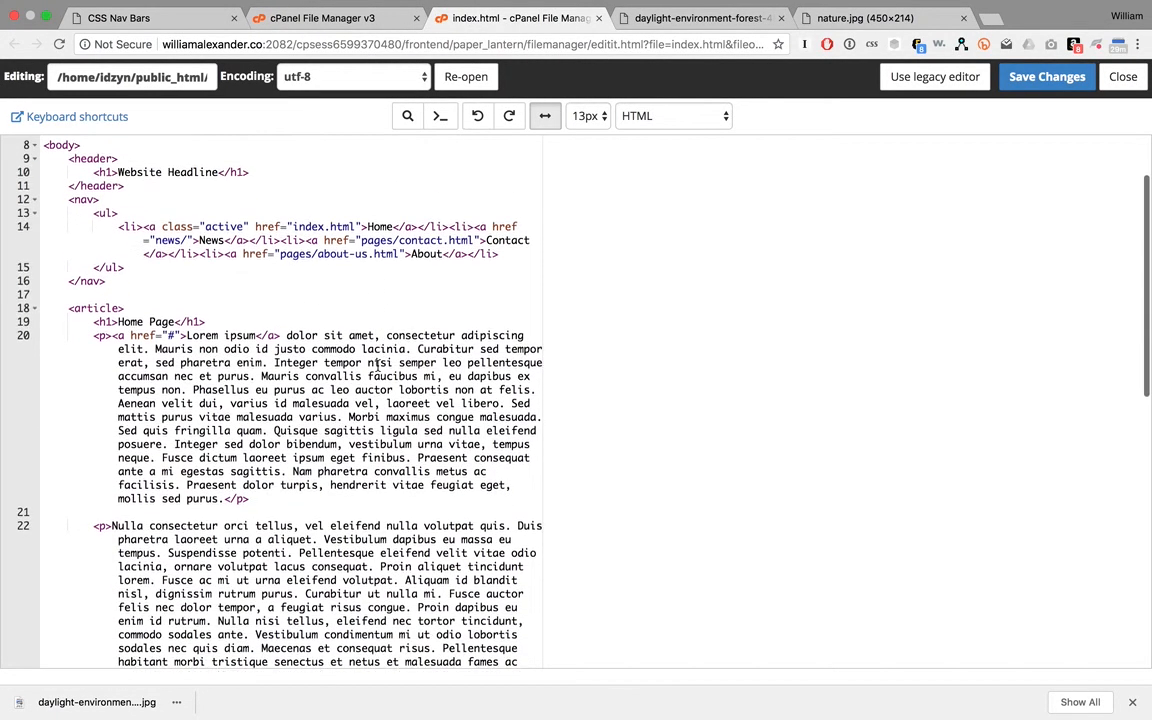
pyautogui.scroll(-2, 377, 367)
pyautogui.click(168, 20)
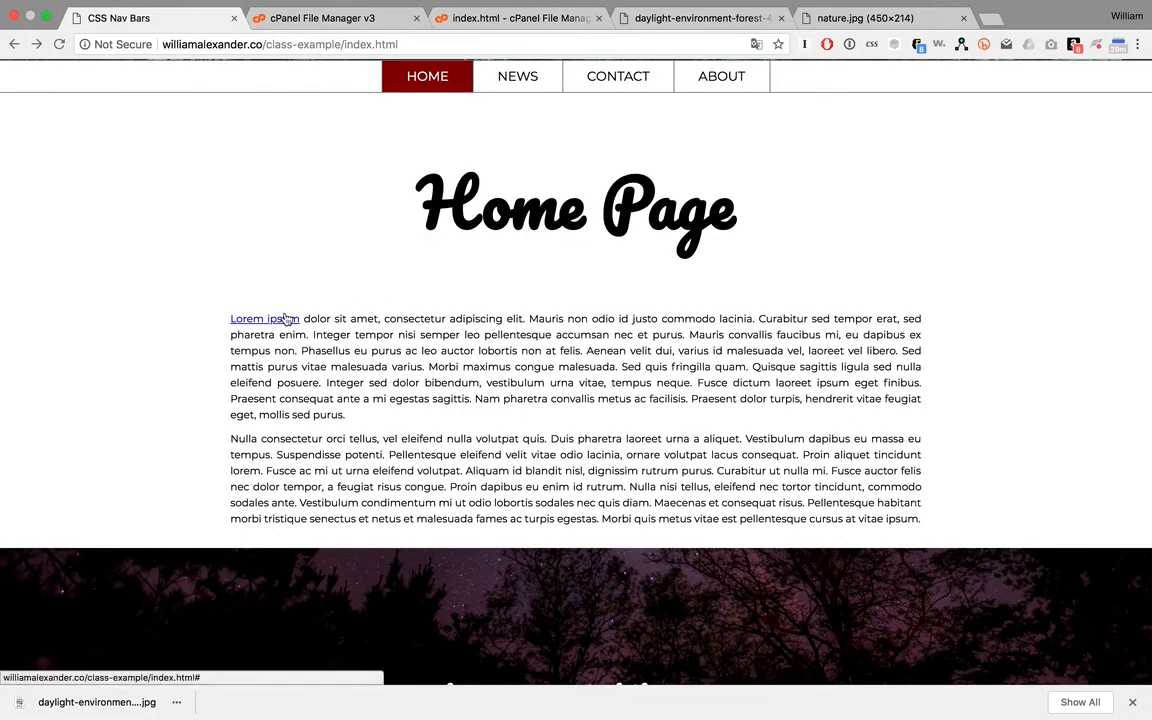
pyautogui.click(532, 18)
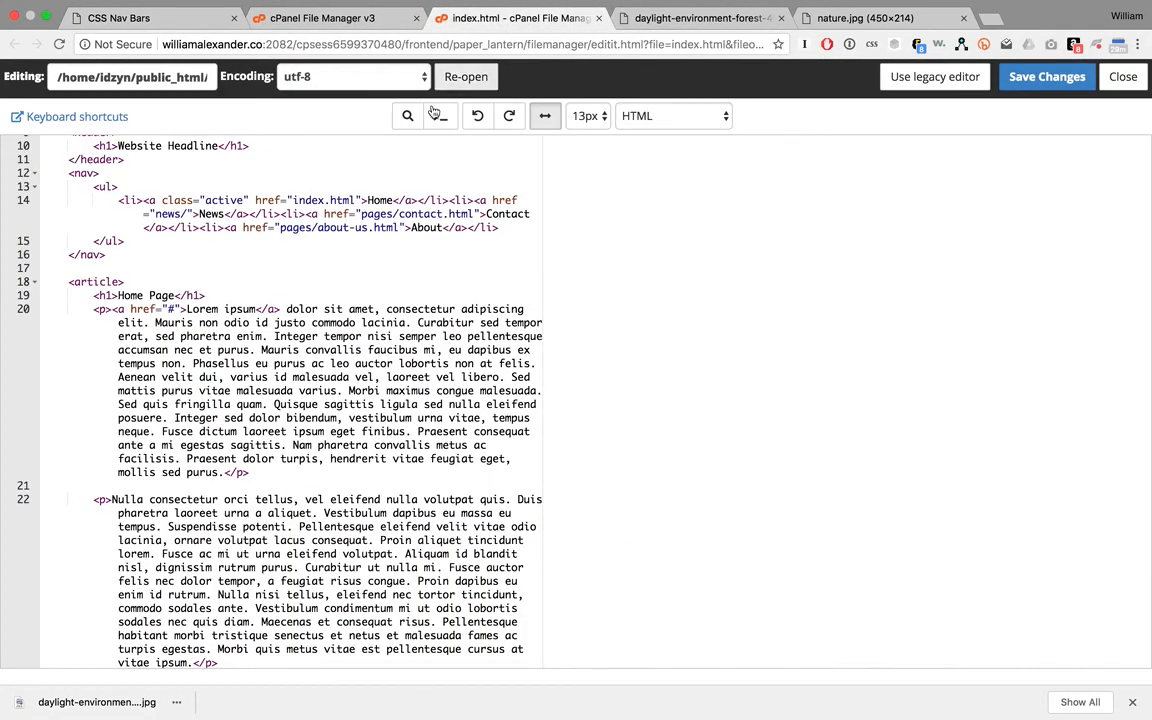
# Insert <img src="images/nature.jpg"> at the start of the first article paragraph, before the Lorem ipsum link, and save index.html
pyautogui.click(116, 310)
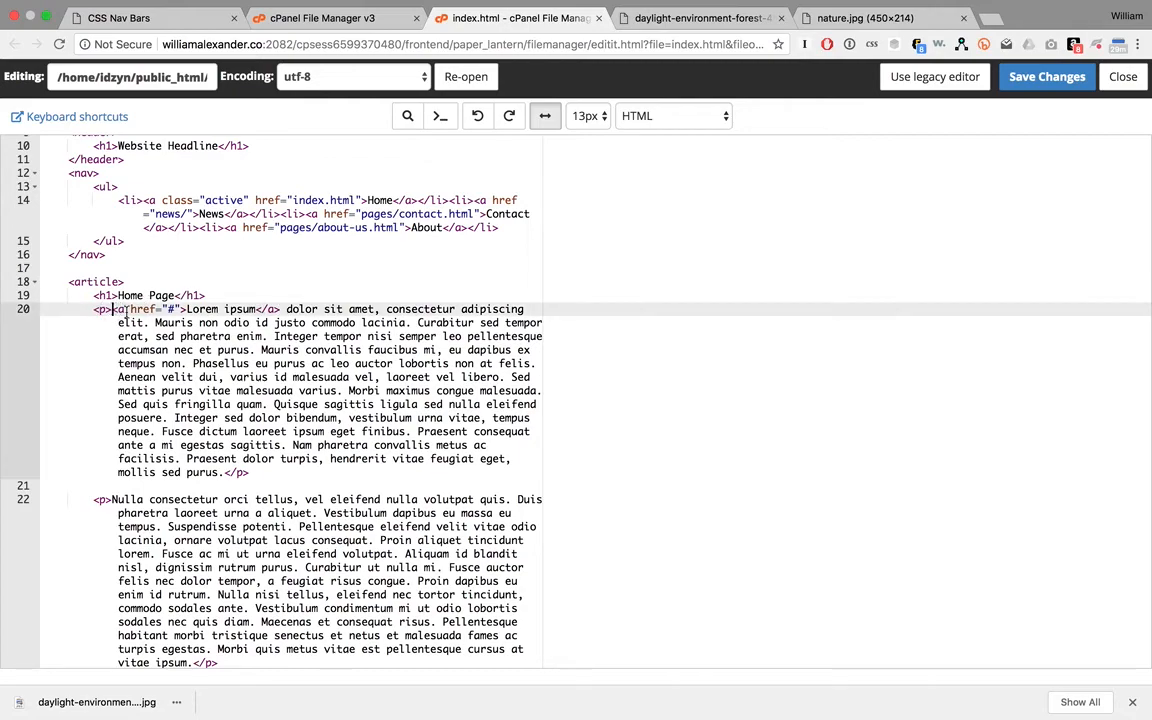
pyautogui.write('<img src')
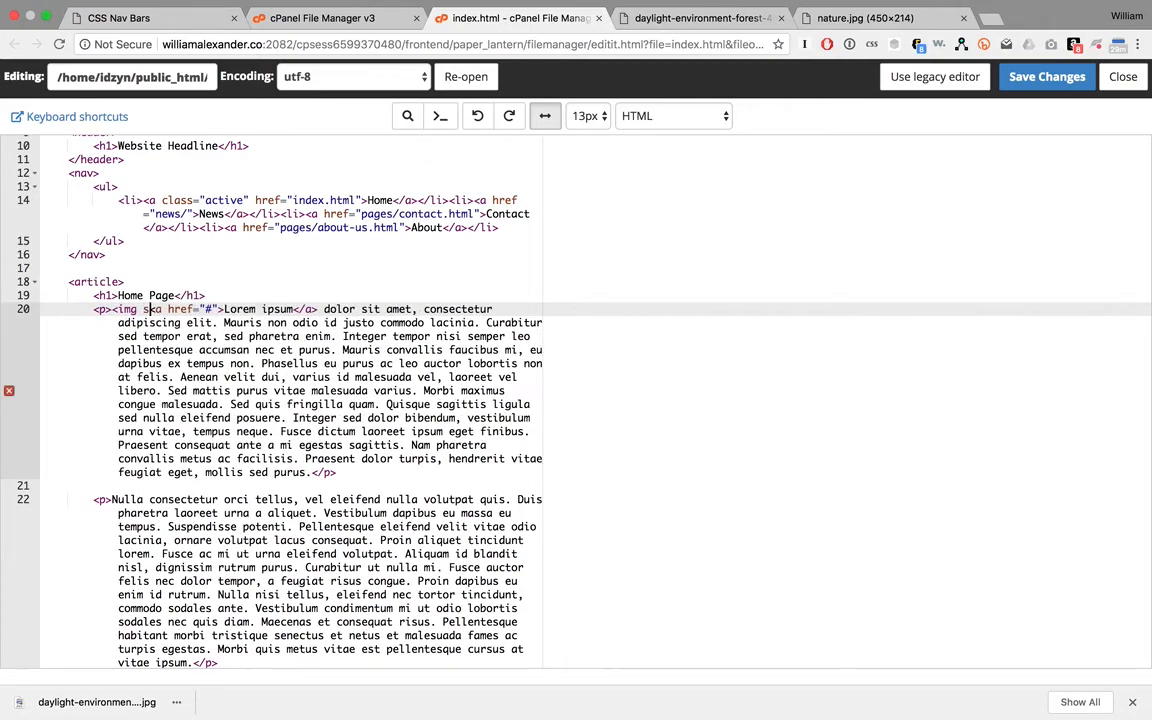
pyautogui.write('="images/')
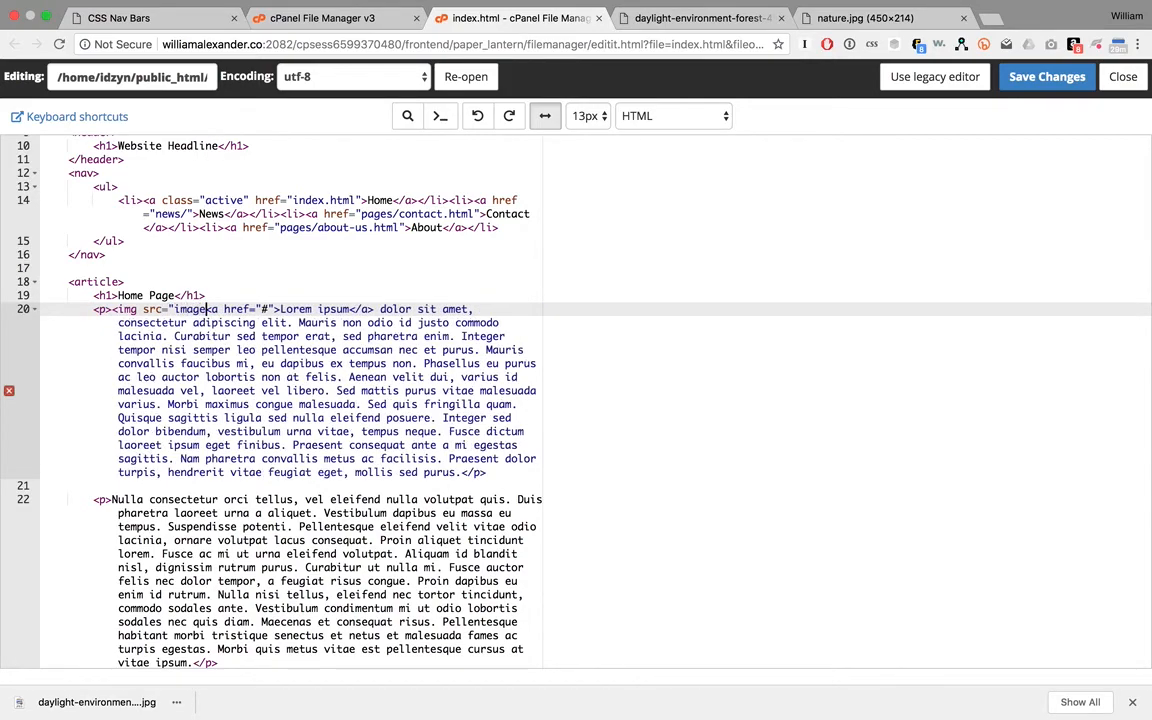
pyautogui.write('nature.jpg')
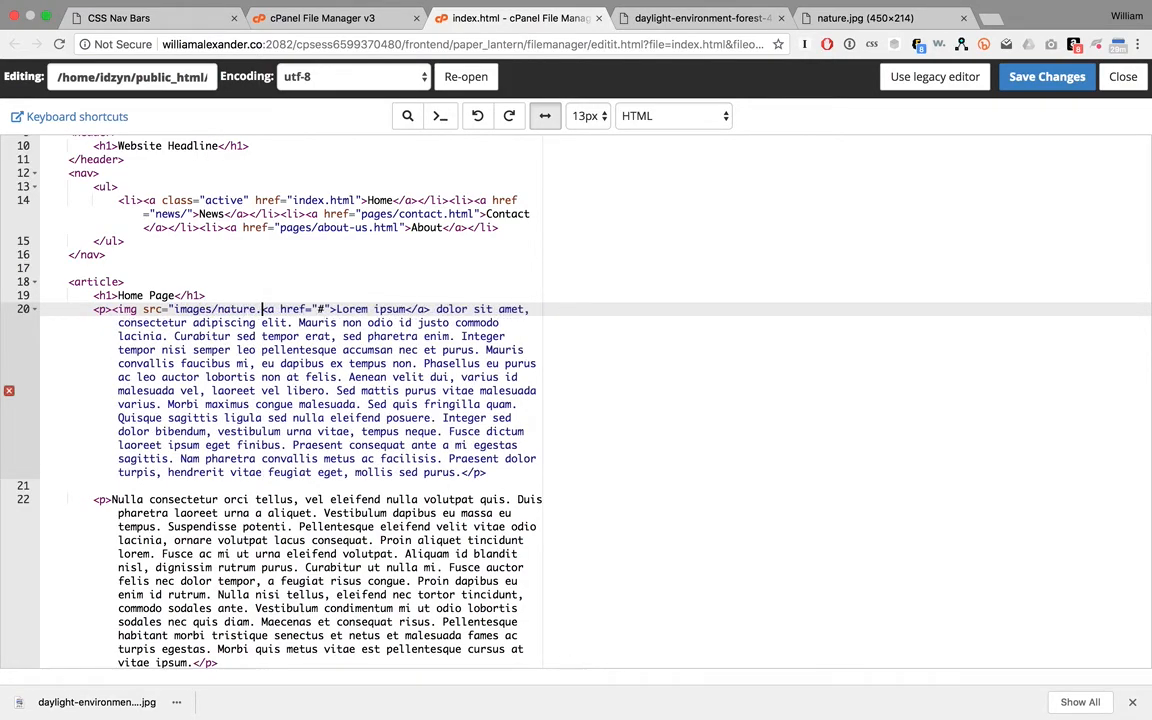
pyautogui.write('">')
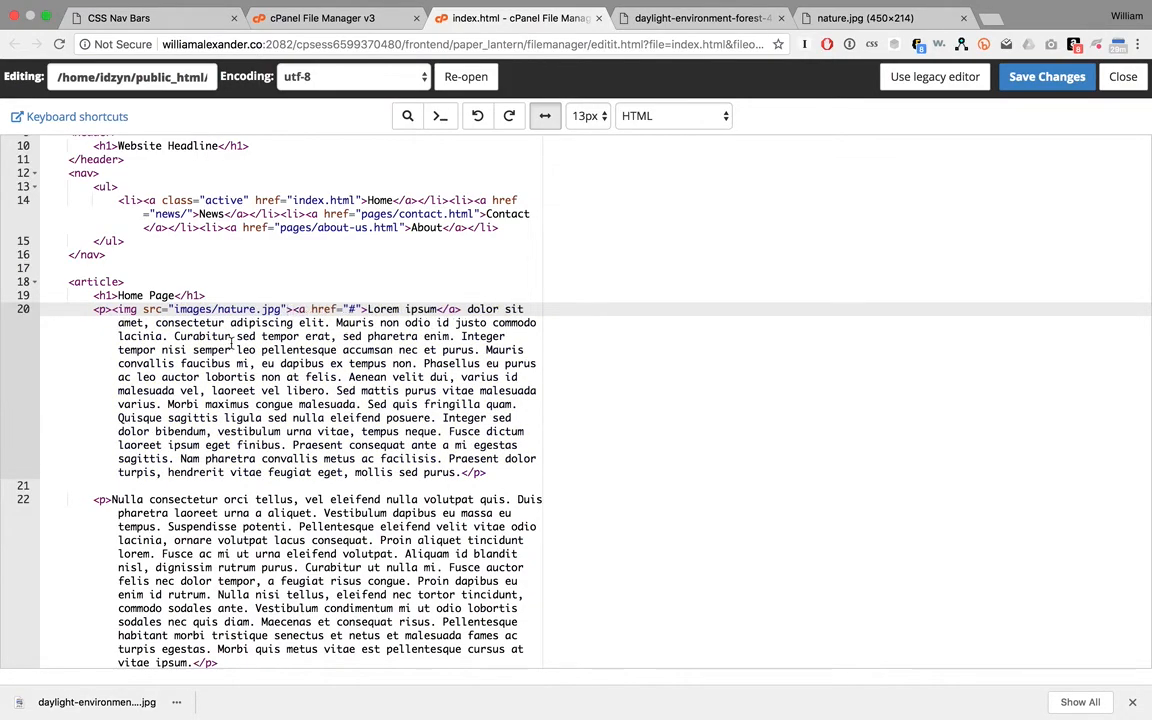
pyautogui.click(1046, 77)
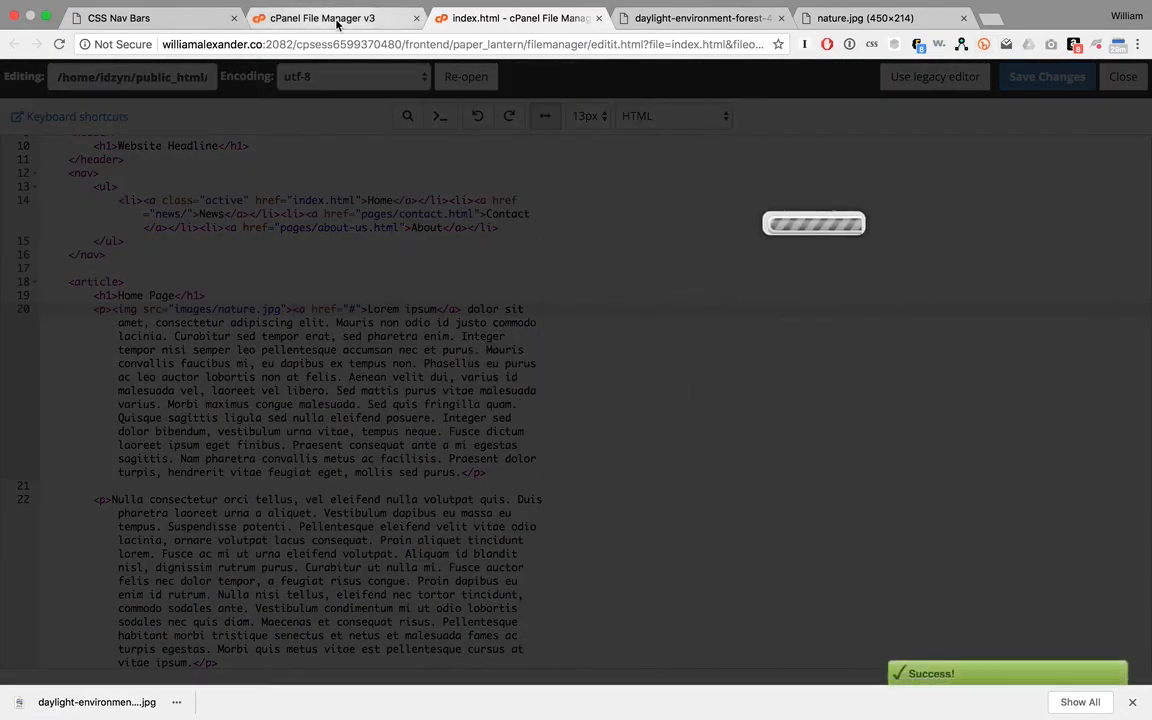
# Reload the live home page, dismiss the translation offer, and check how the inserted image sits with the text
pyautogui.click(737, 20)
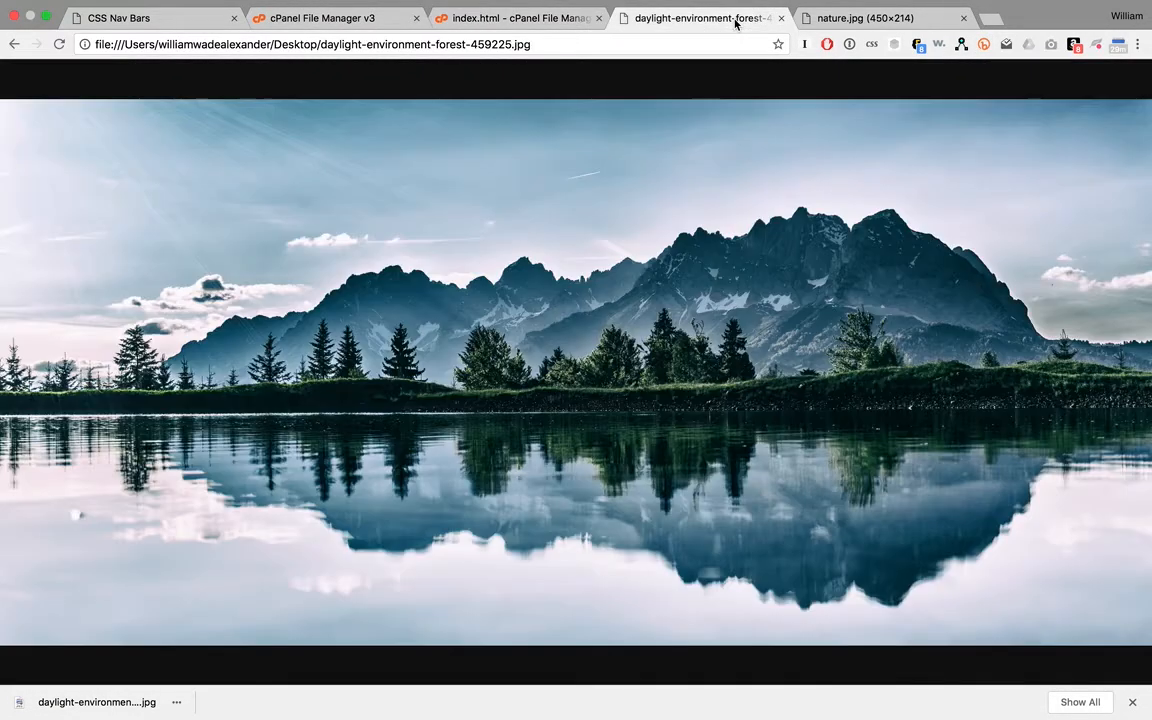
pyautogui.click(119, 18)
pyautogui.press('super+r')
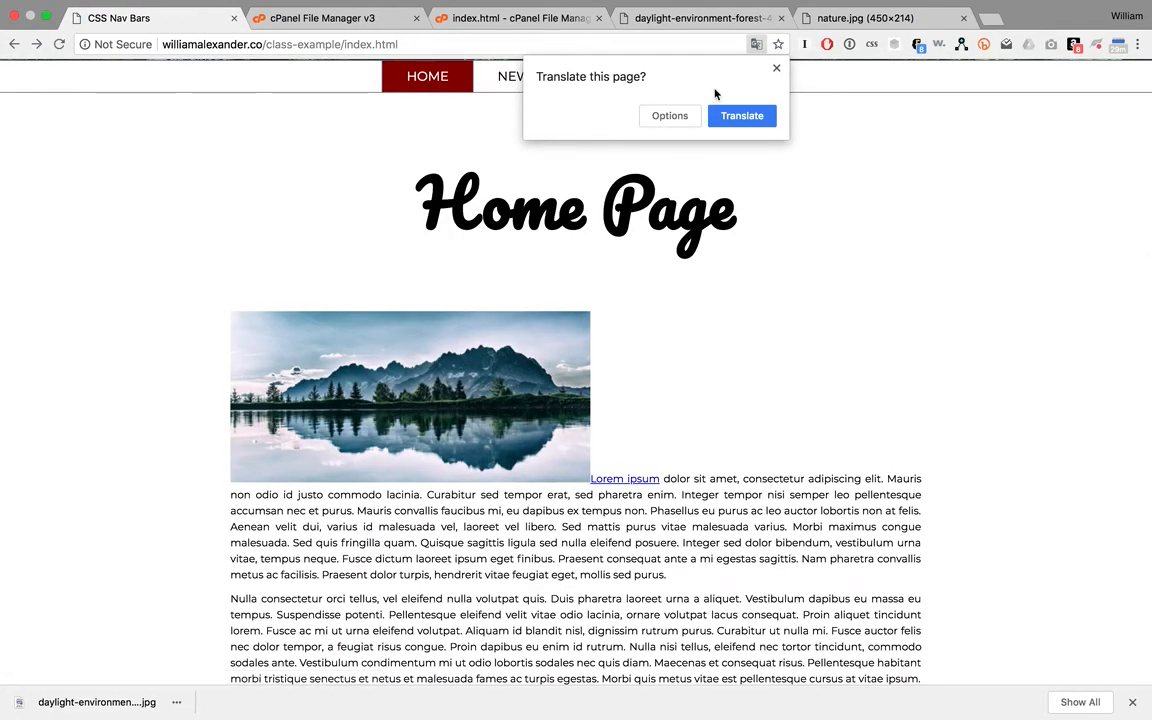
pyautogui.click(775, 69)
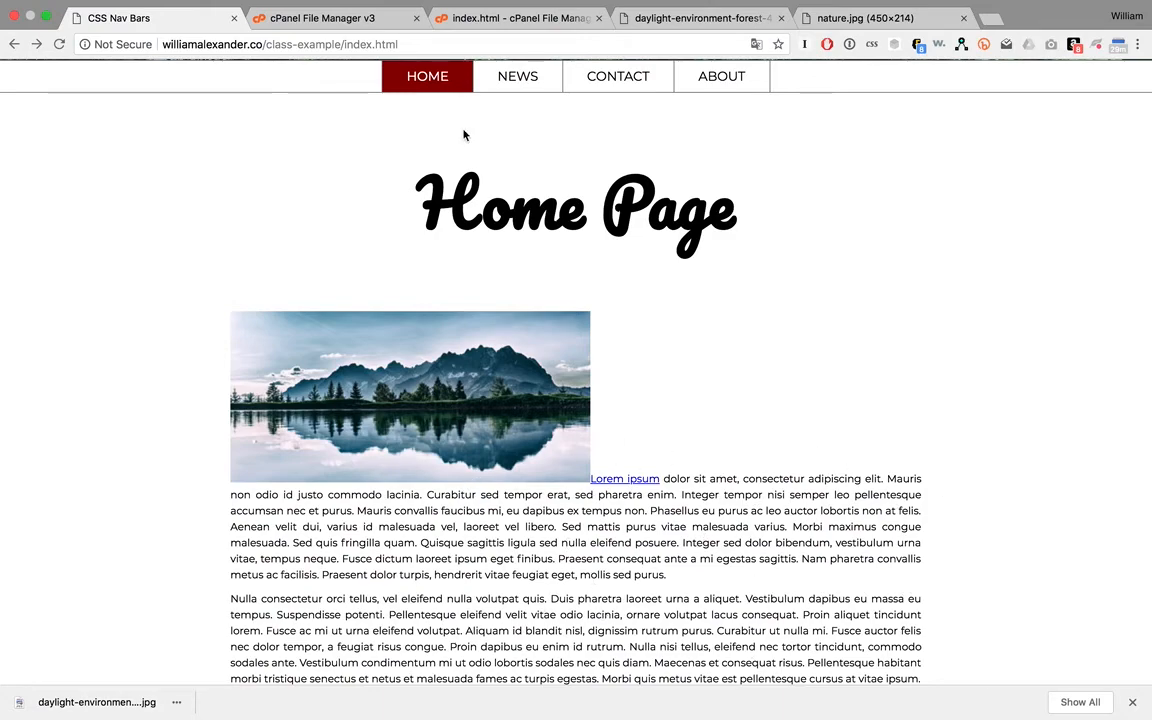
# Add style="float:right;" to the nature.jpg image tag in index.html and save the file
pyautogui.click(517, 20)
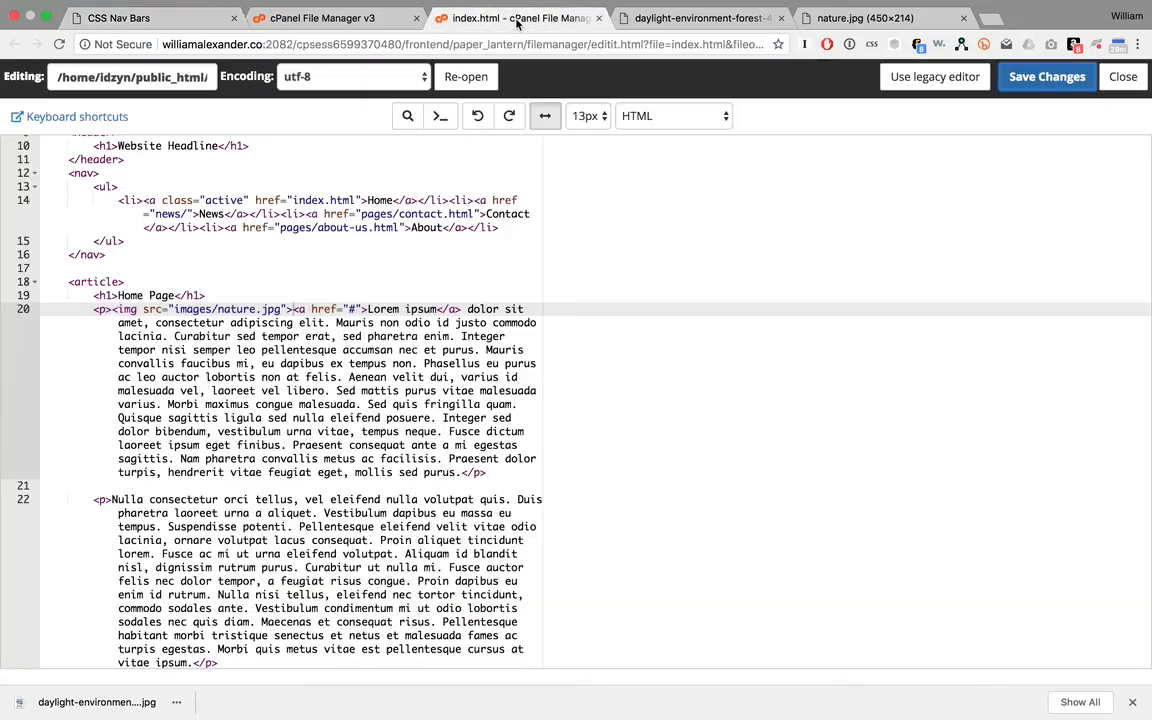
pyautogui.click(287, 309)
pyautogui.write('style')
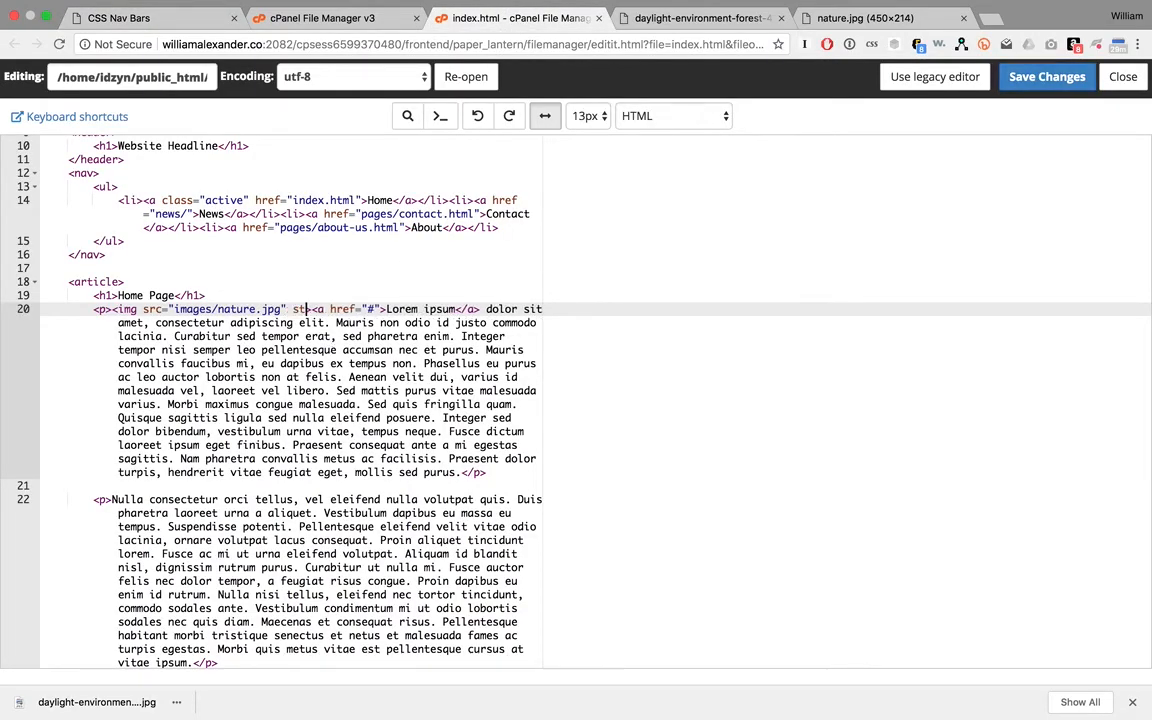
pyautogui.write('=""')
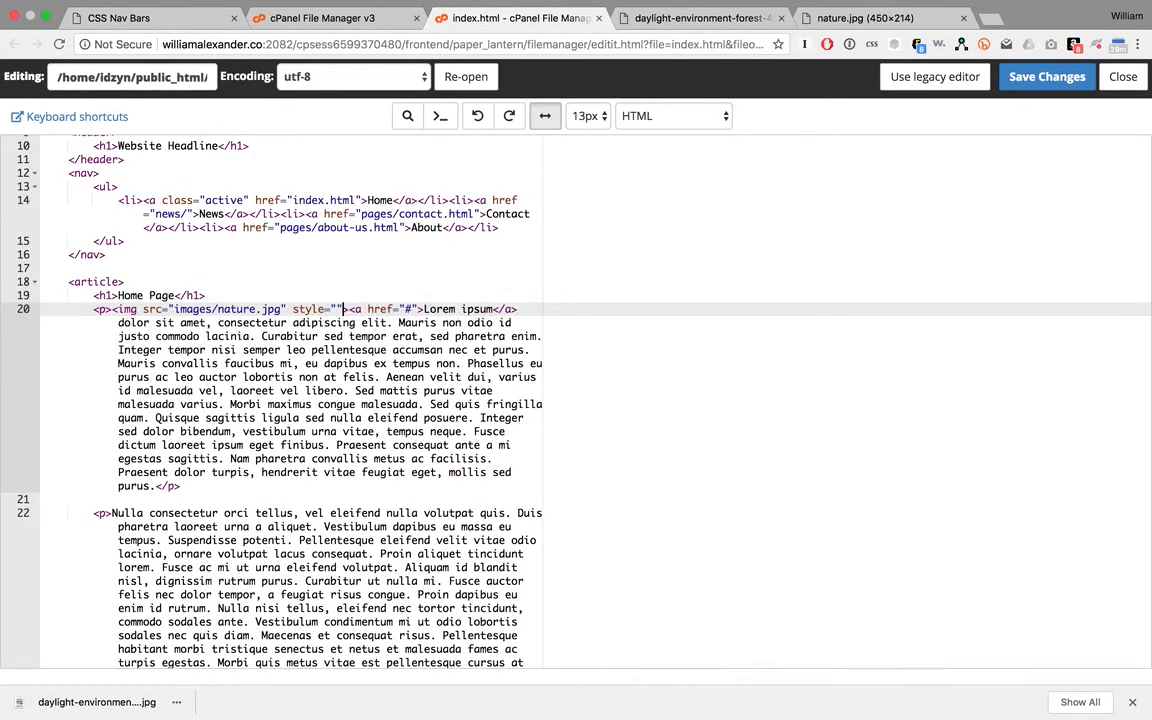
pyautogui.write('float:right;')
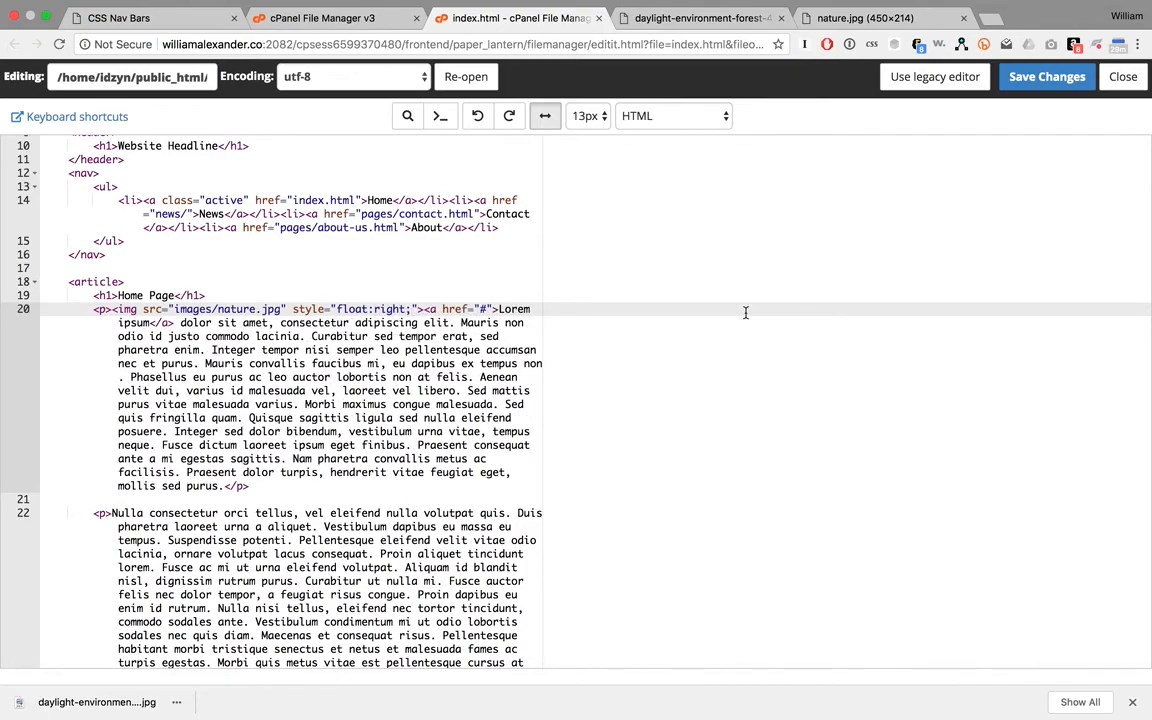
pyautogui.click(1020, 76)
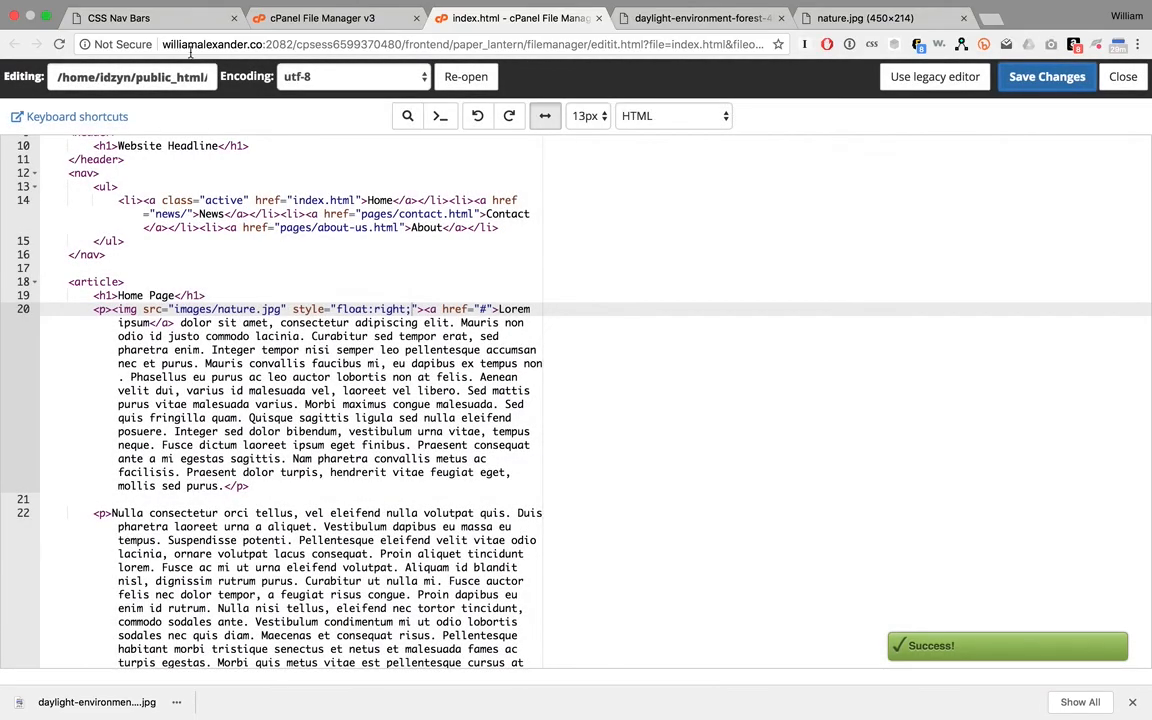
# Reload the live home page, dismiss the translation offer, and check how the text wraps around the floated image
pyautogui.click(128, 18)
pyautogui.press('super+r')
pyautogui.click(776, 68)
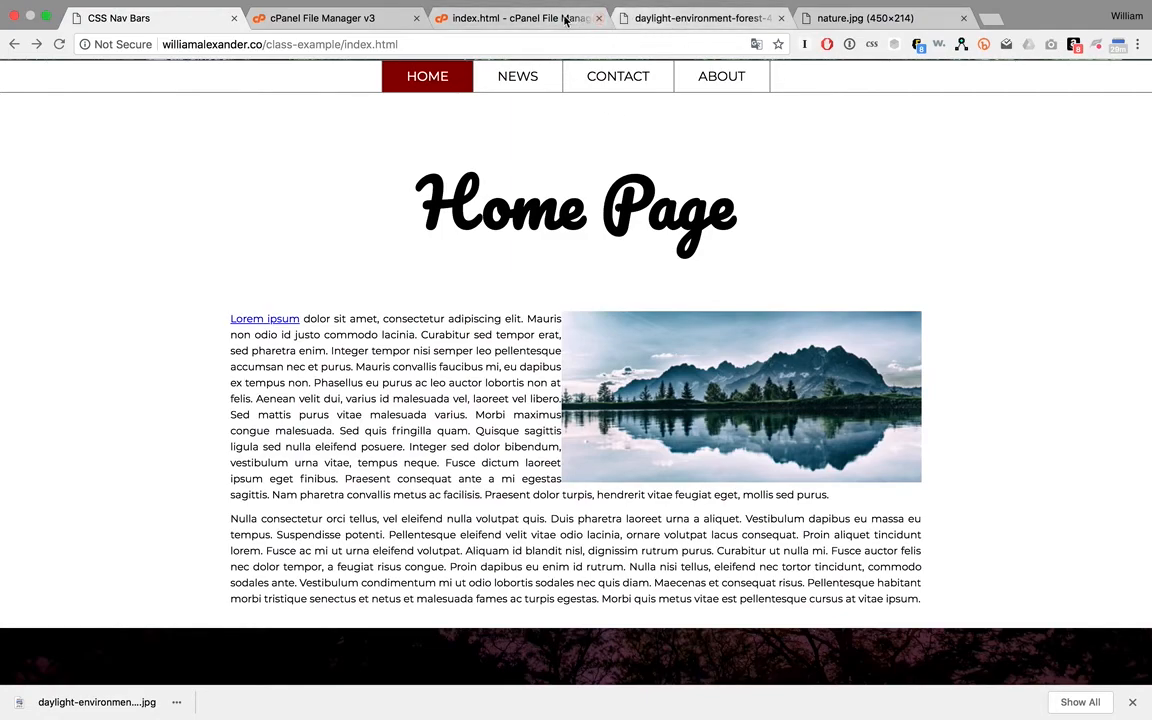
# Add margin-left:30px; after float:right; in the nature.jpg image's inline style and save index.html
pyautogui.click(501, 22)
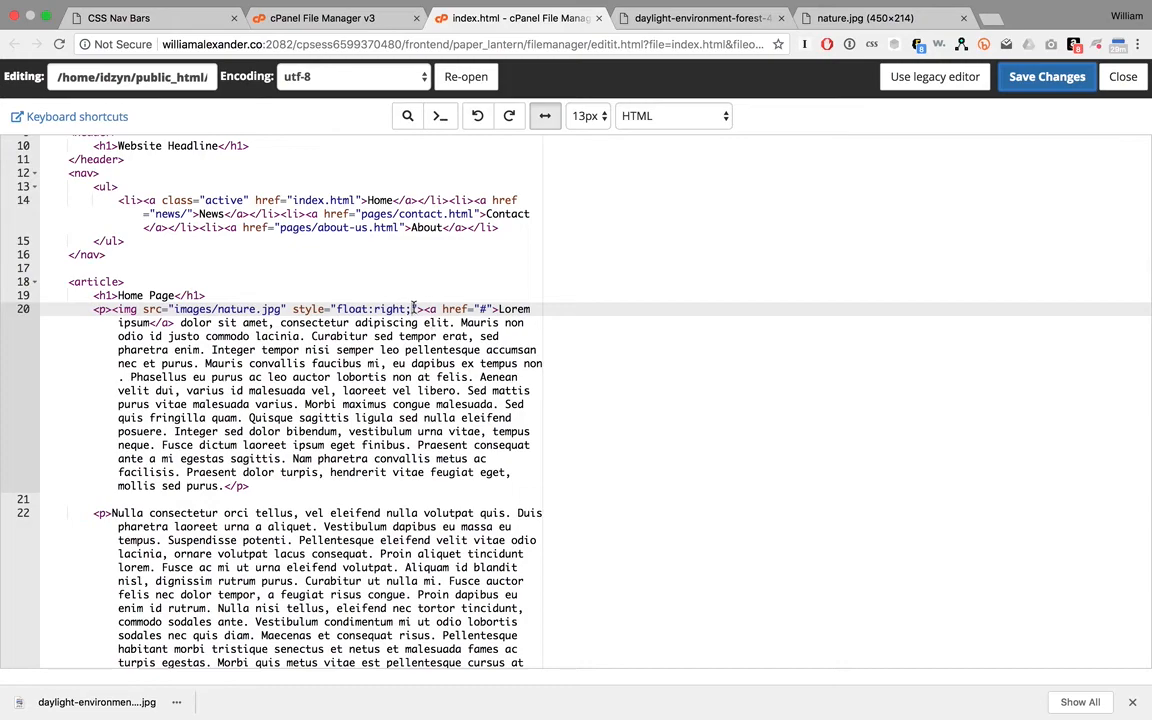
pyautogui.click(414, 309)
pyautogui.write('margin-')
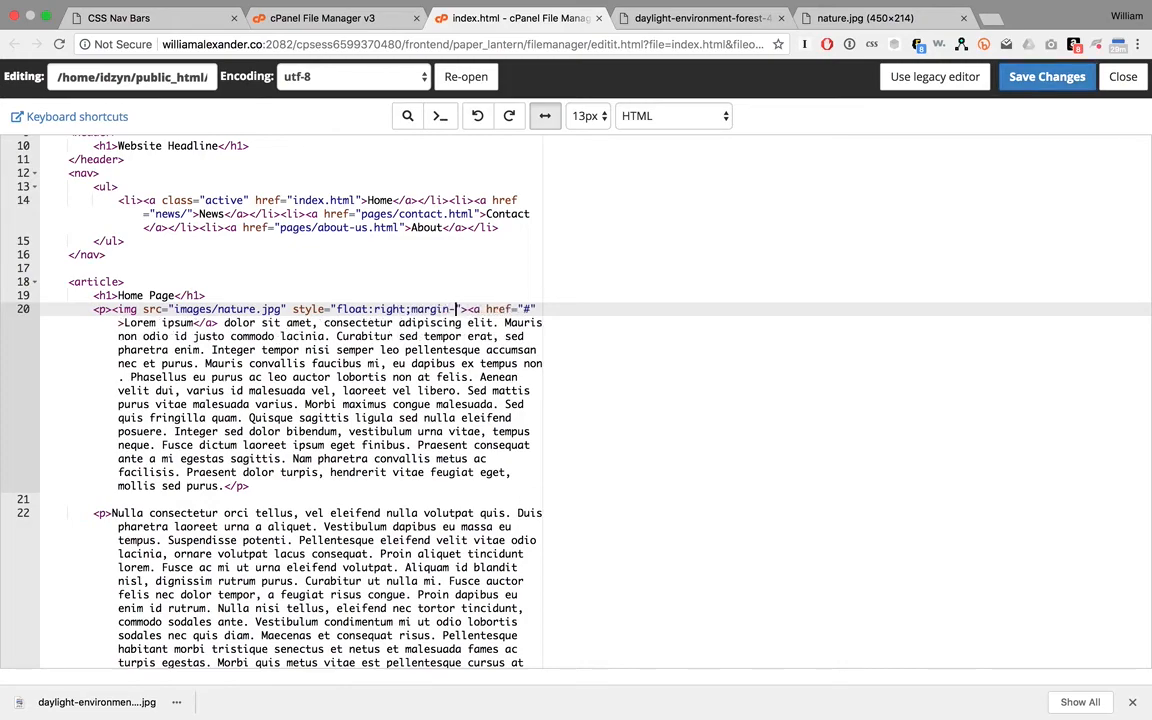
pyautogui.write('left:30px;')
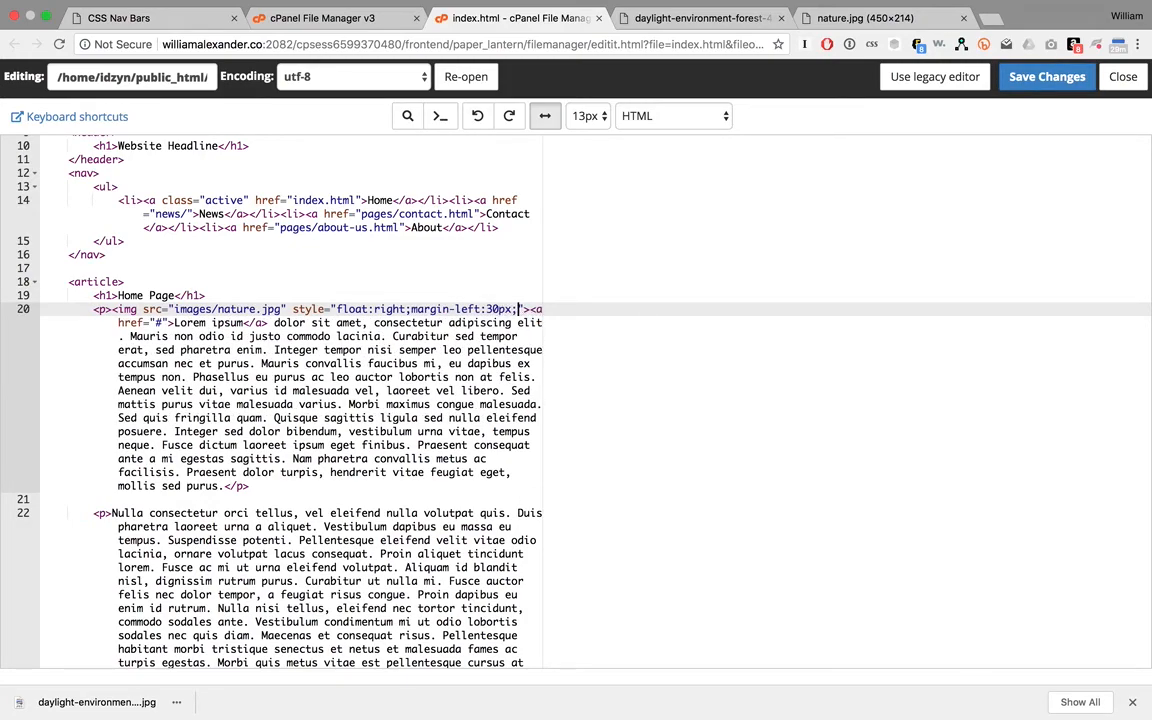
pyautogui.click(1047, 76)
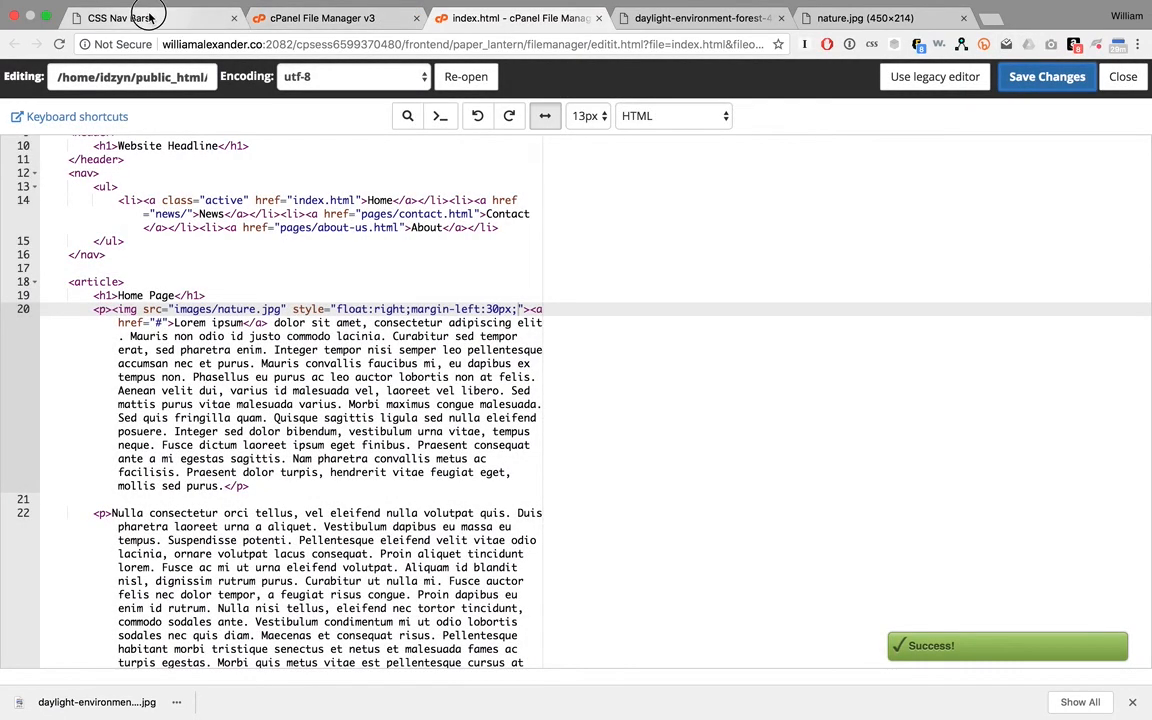
# Reload the live home page, dismiss the translation offer, and examine the spacing between the lake image and the article text
pyautogui.click(148, 17)
pyautogui.press('super+r')
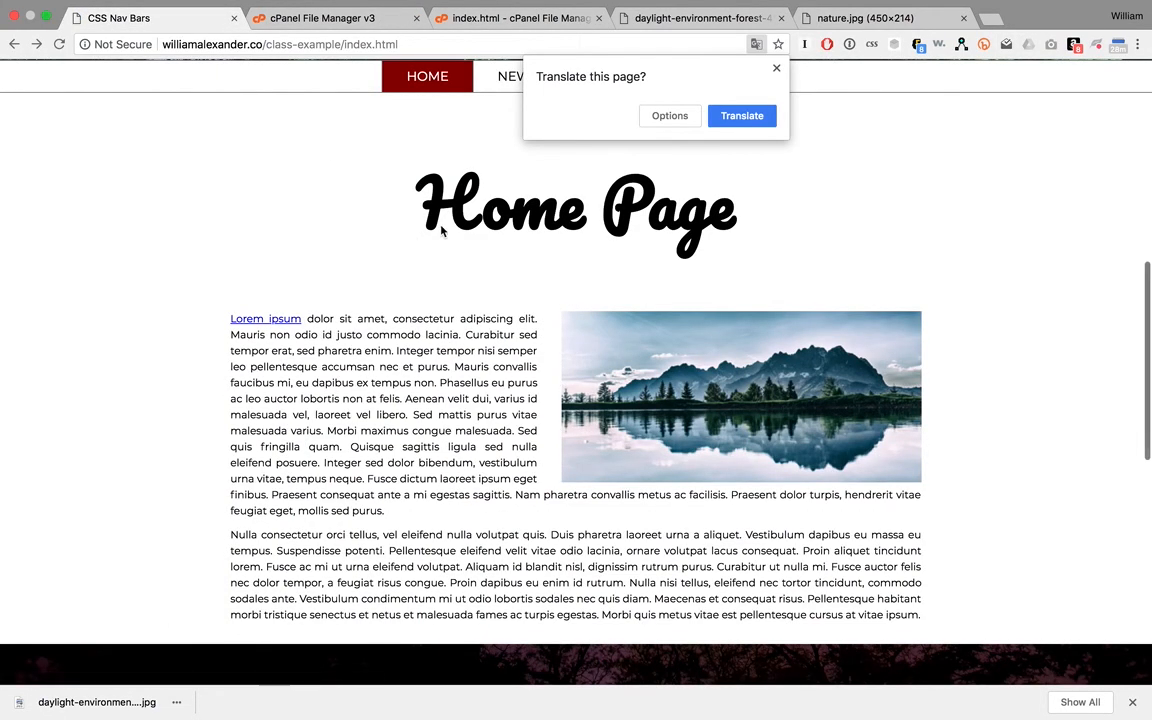
pyautogui.click(777, 68)
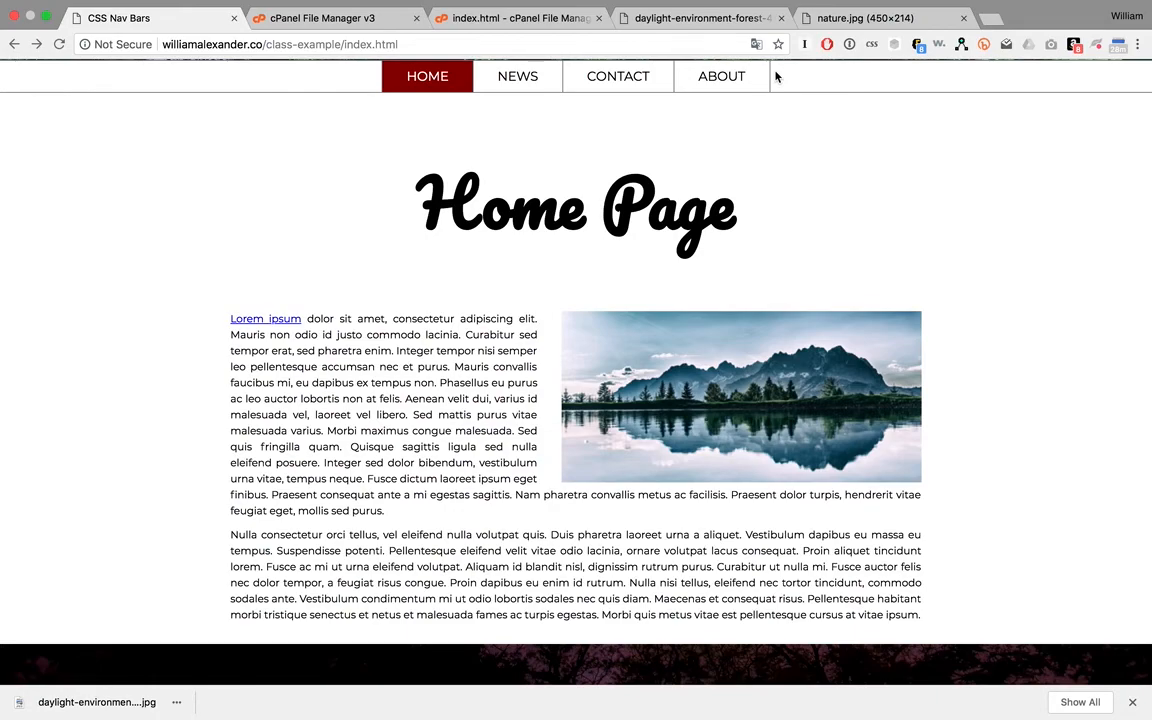
pyautogui.scroll(-2, 724, 404)
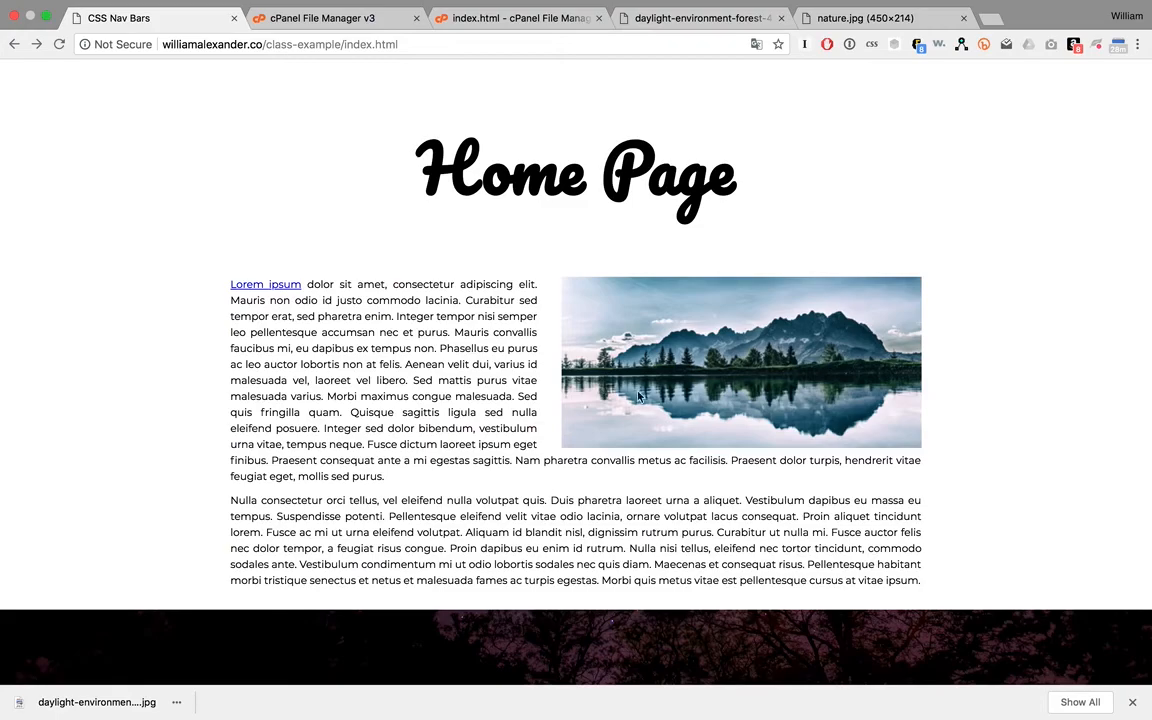
pyautogui.scroll(-3, 625, 330)
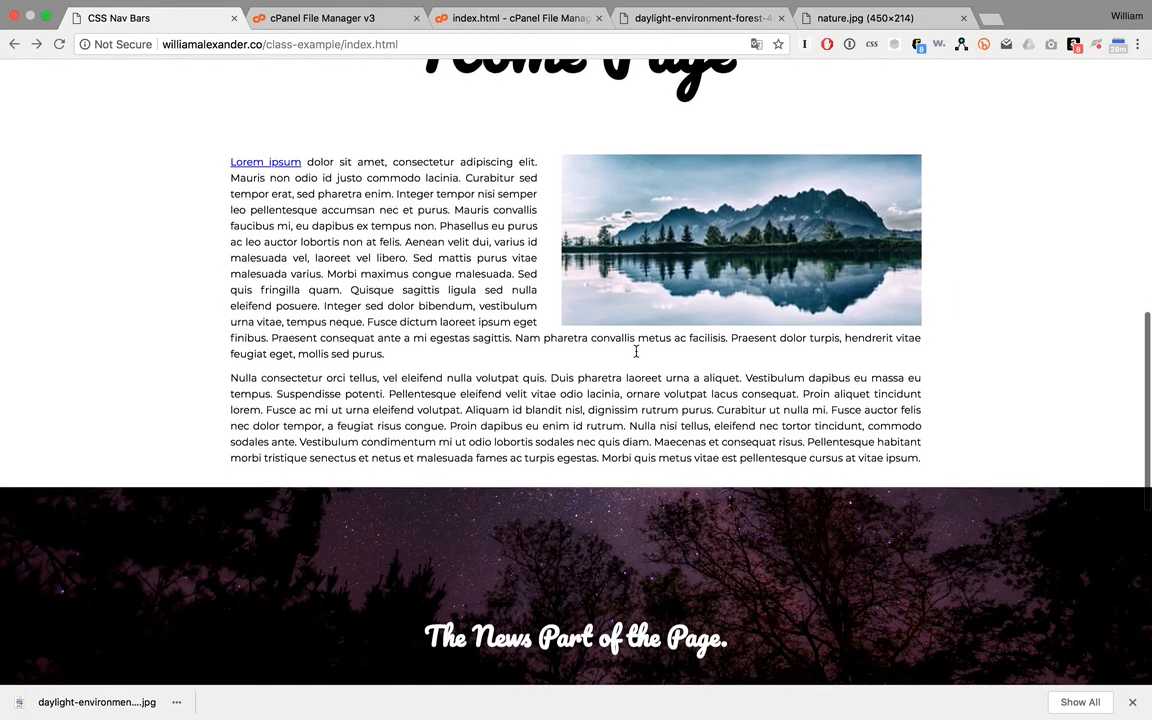
pyautogui.scroll(2, 623, 358)
pyautogui.scroll(-2, 623, 358)
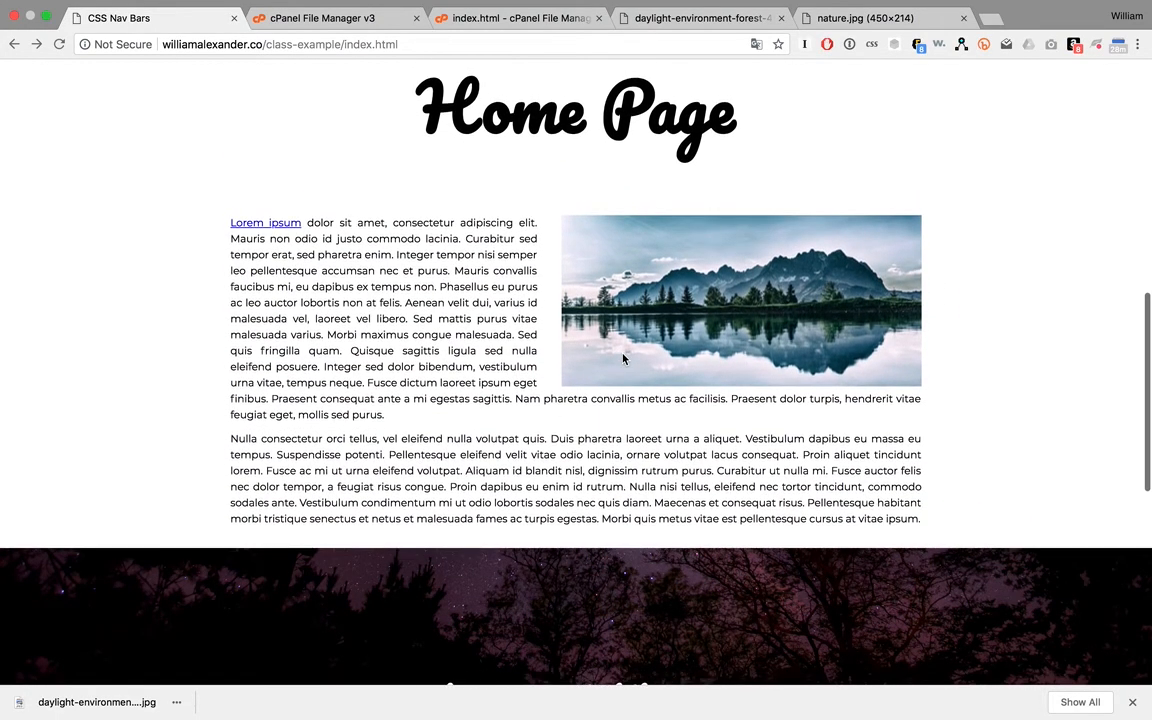
pyautogui.scroll(4, 622, 352)
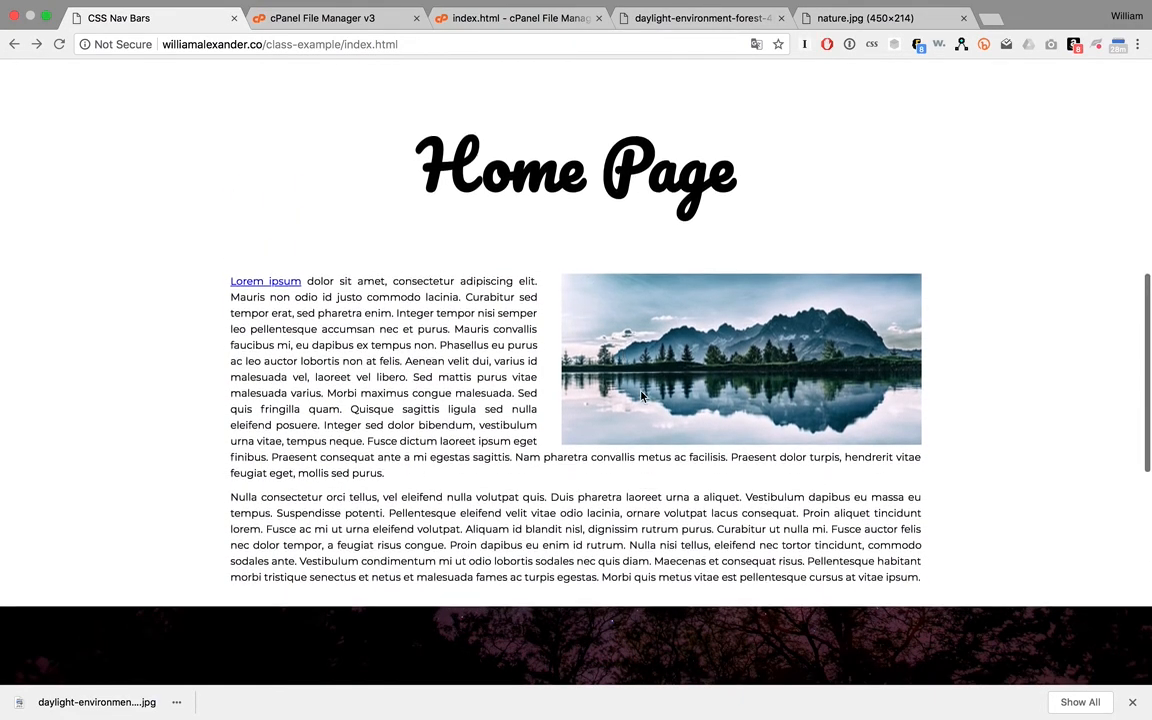
pyautogui.scroll(-2, 590, 380)
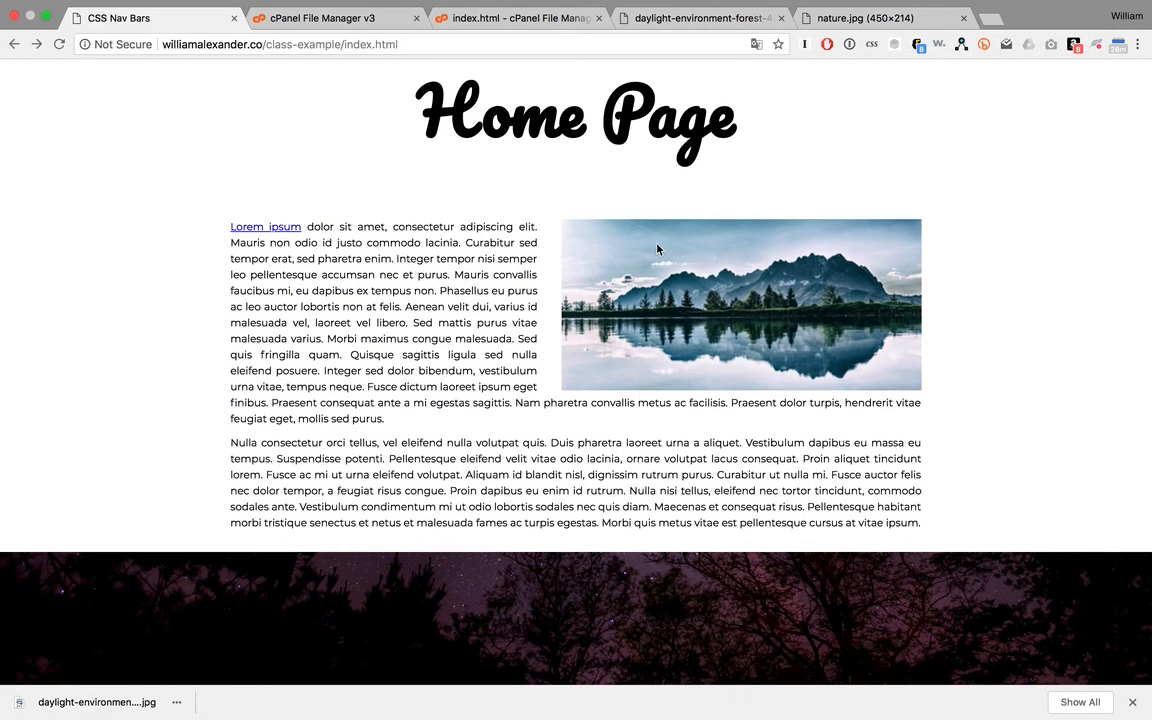
# Switch to Photoshop and save the full-size lake photo to the Desktop as jpg.jpg, in JPEG format at quality 10, Baseline ("Standard")
pyautogui.click(641, 24)
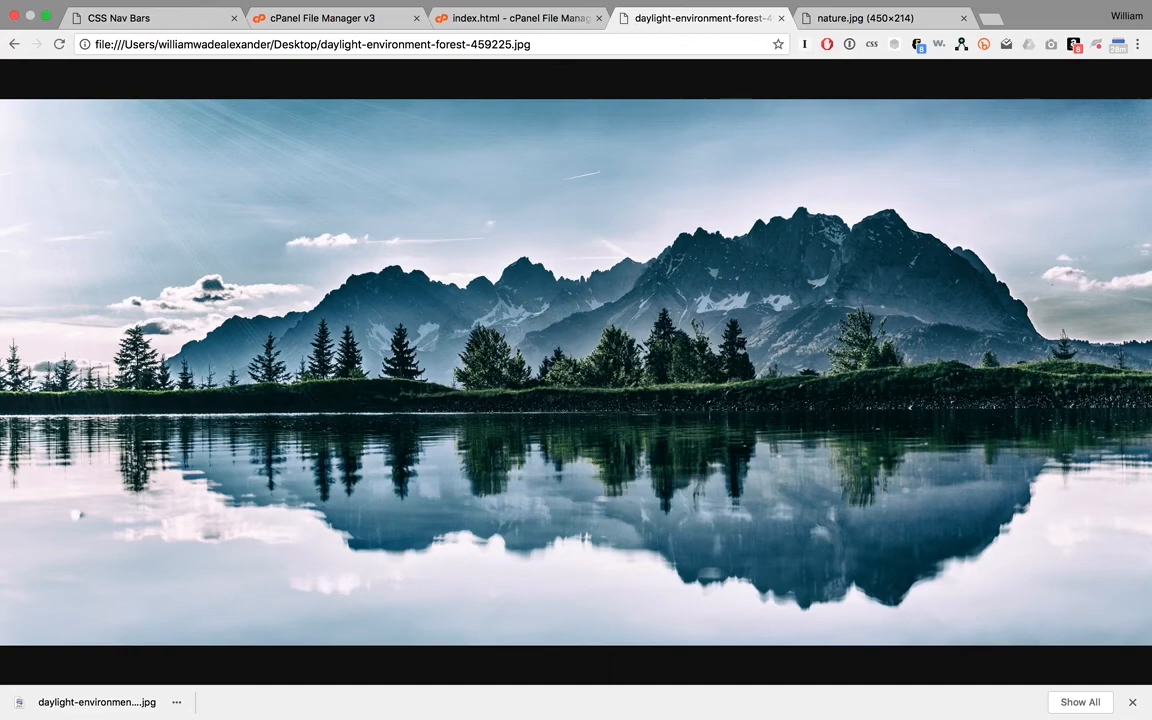
pyautogui.click(707, 703)
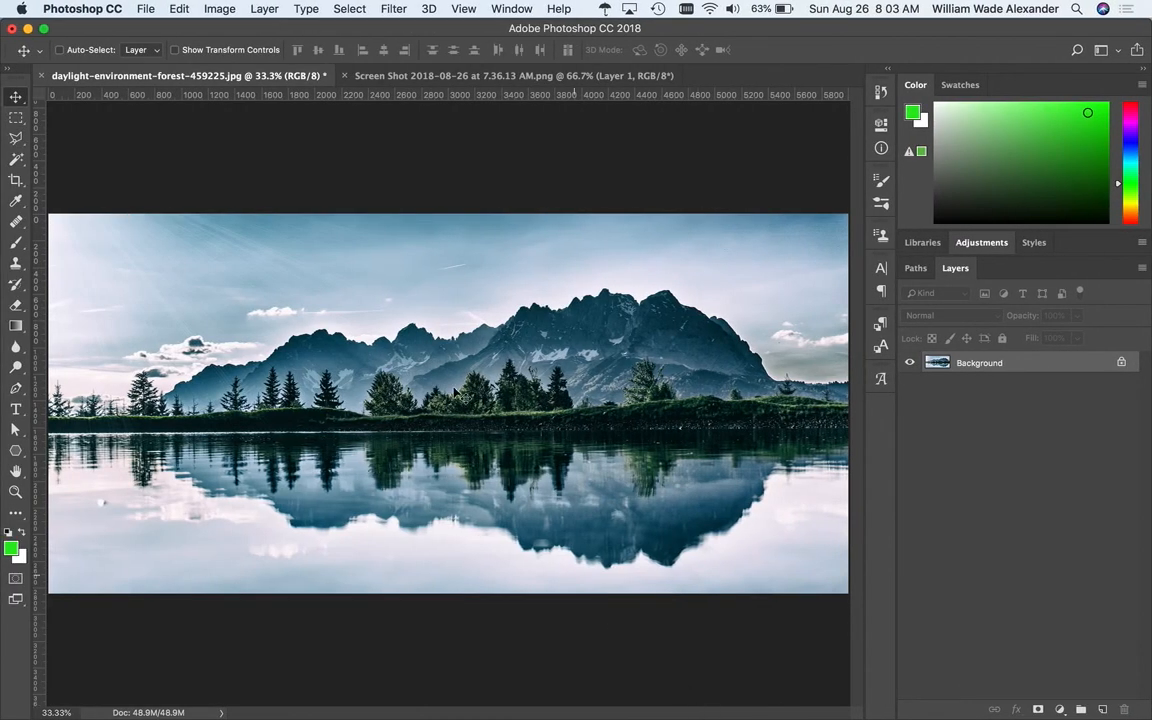
pyautogui.click(145, 8)
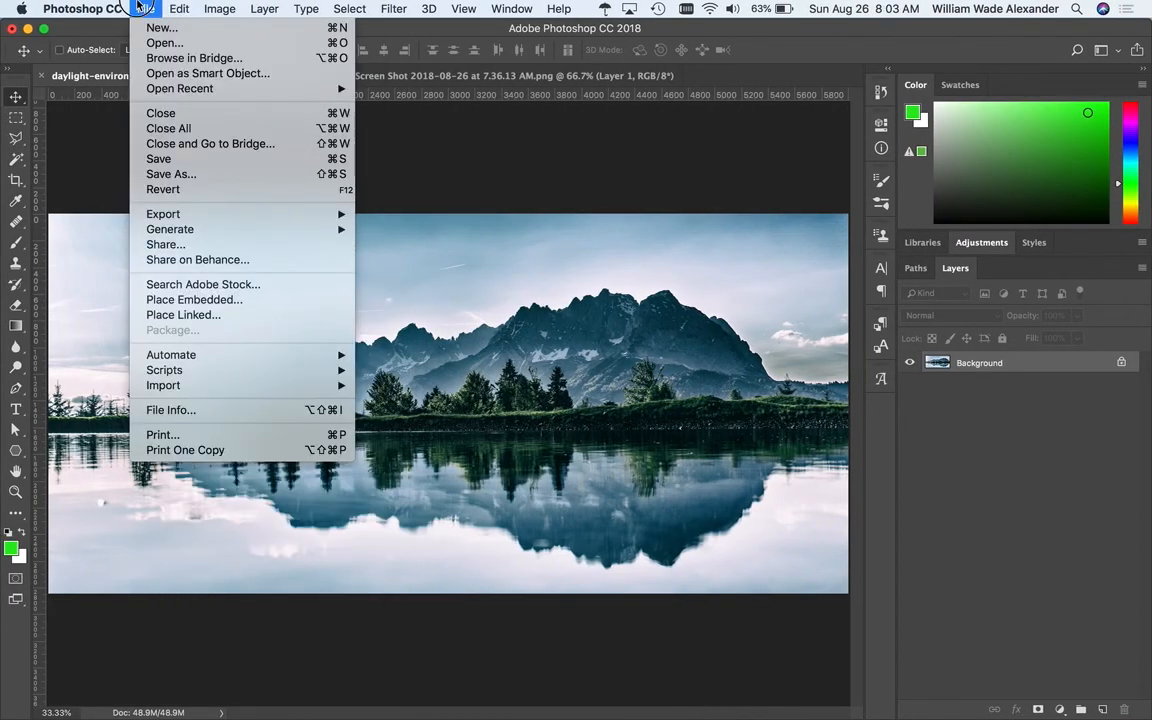
pyautogui.click(208, 176)
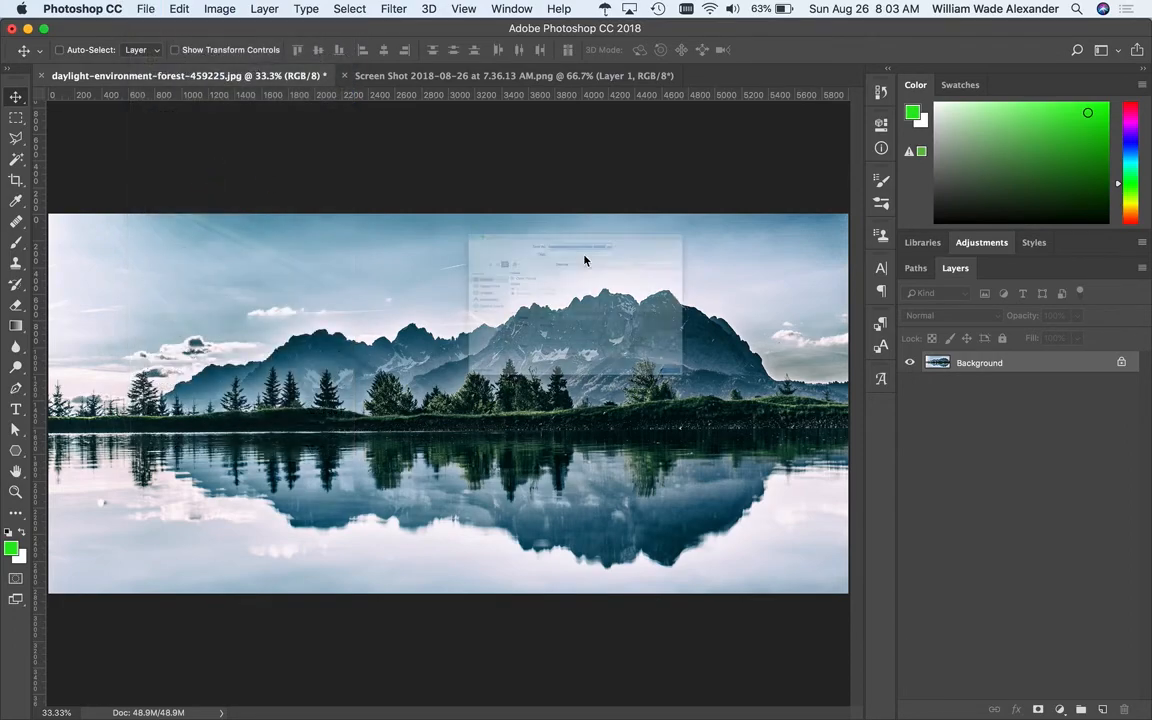
pyautogui.click(554, 347)
pyautogui.click(548, 350)
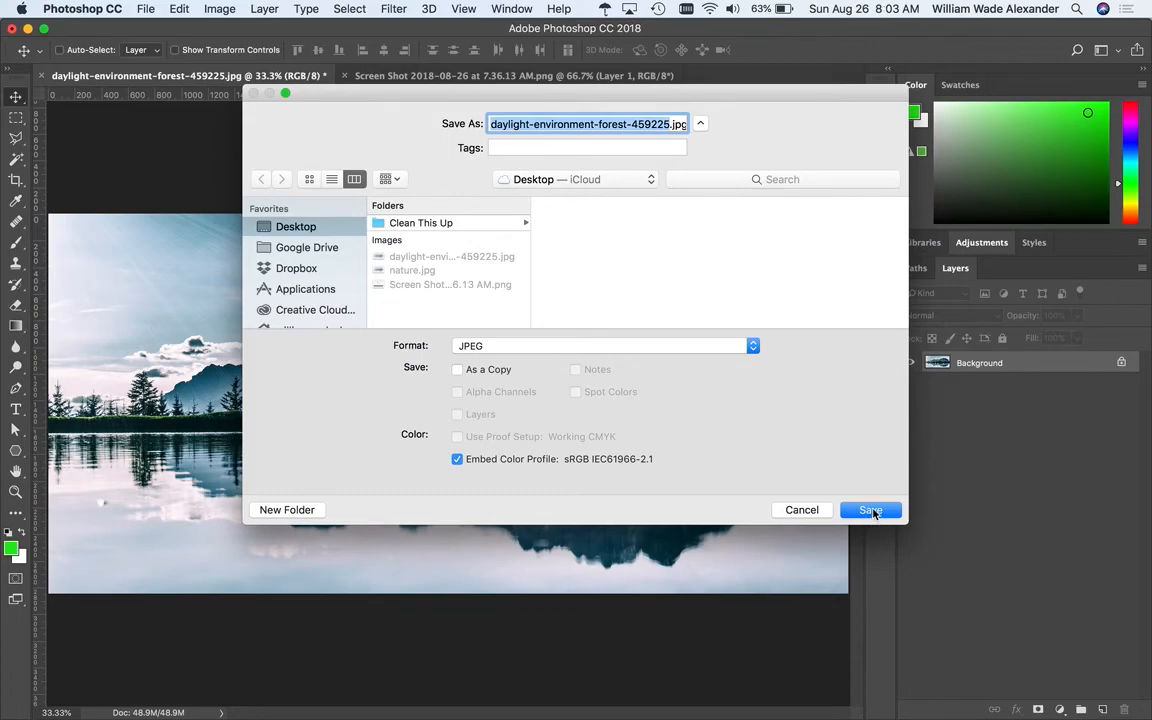
pyautogui.write('jpg')
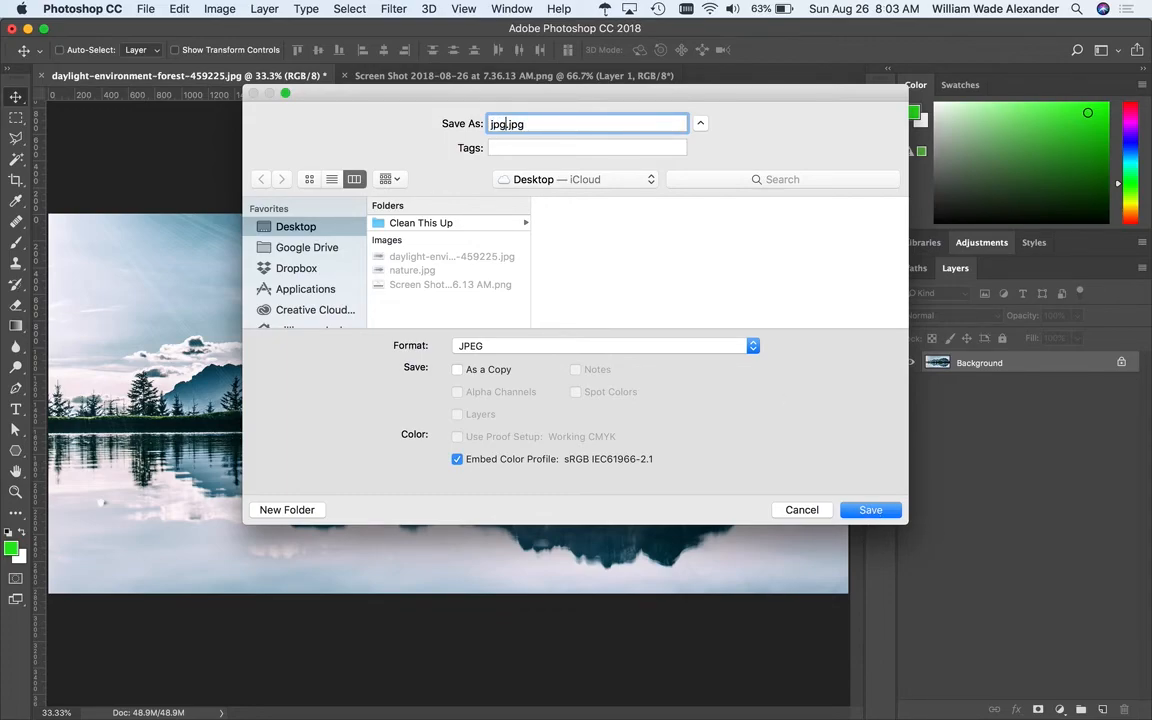
pyautogui.click(871, 511)
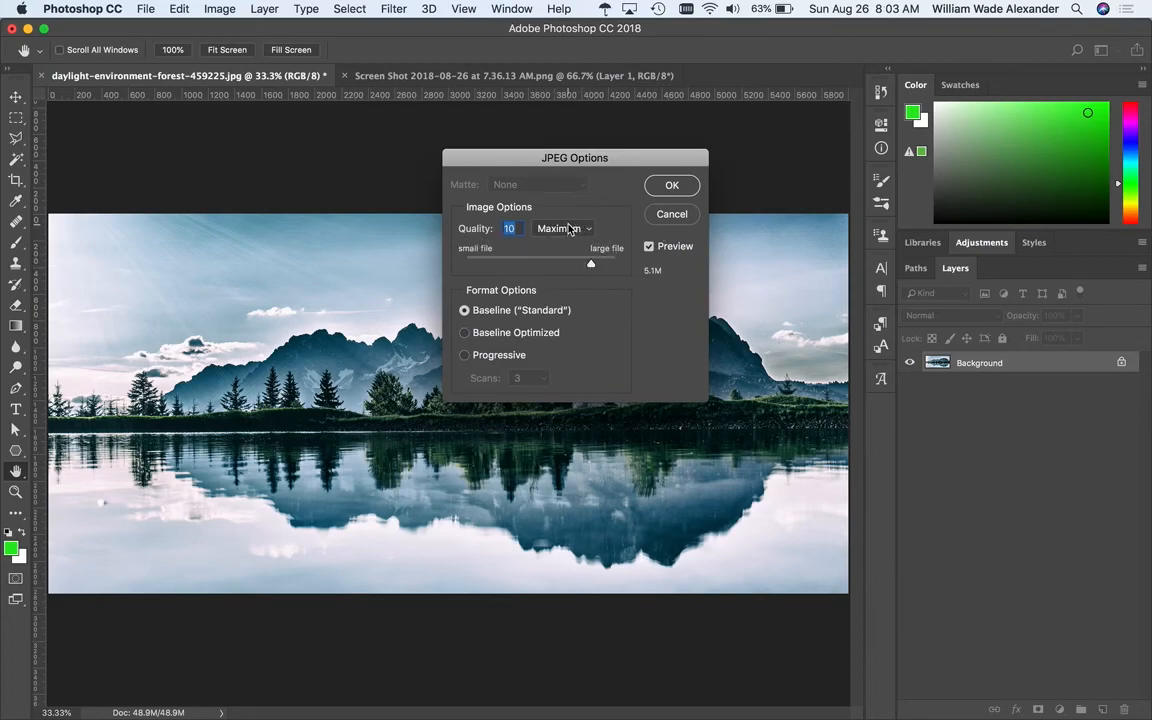
pyautogui.click(676, 184)
pyautogui.click(680, 182)
# Compare the file sizes of jpg.jpg and nature.jpg on the Desktop through their file info, and return to Photoshop
pyautogui.press('F11')
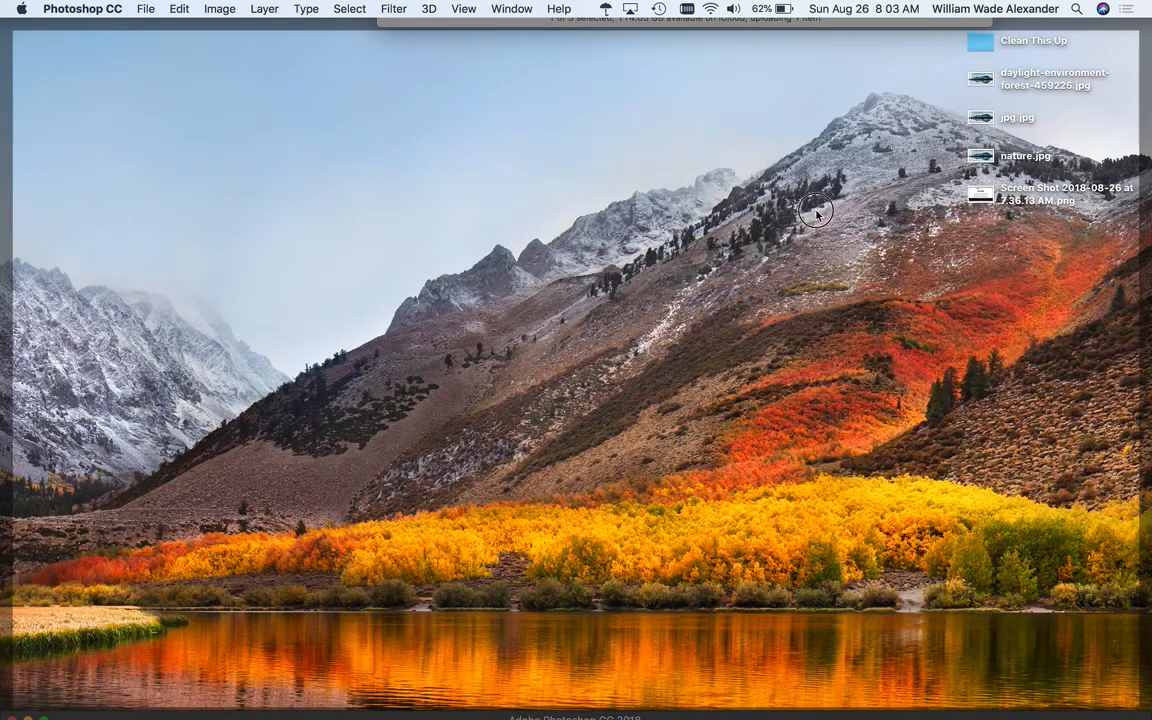
pyautogui.click(734, 186)
pyautogui.click(978, 120)
pyautogui.press('super+i')
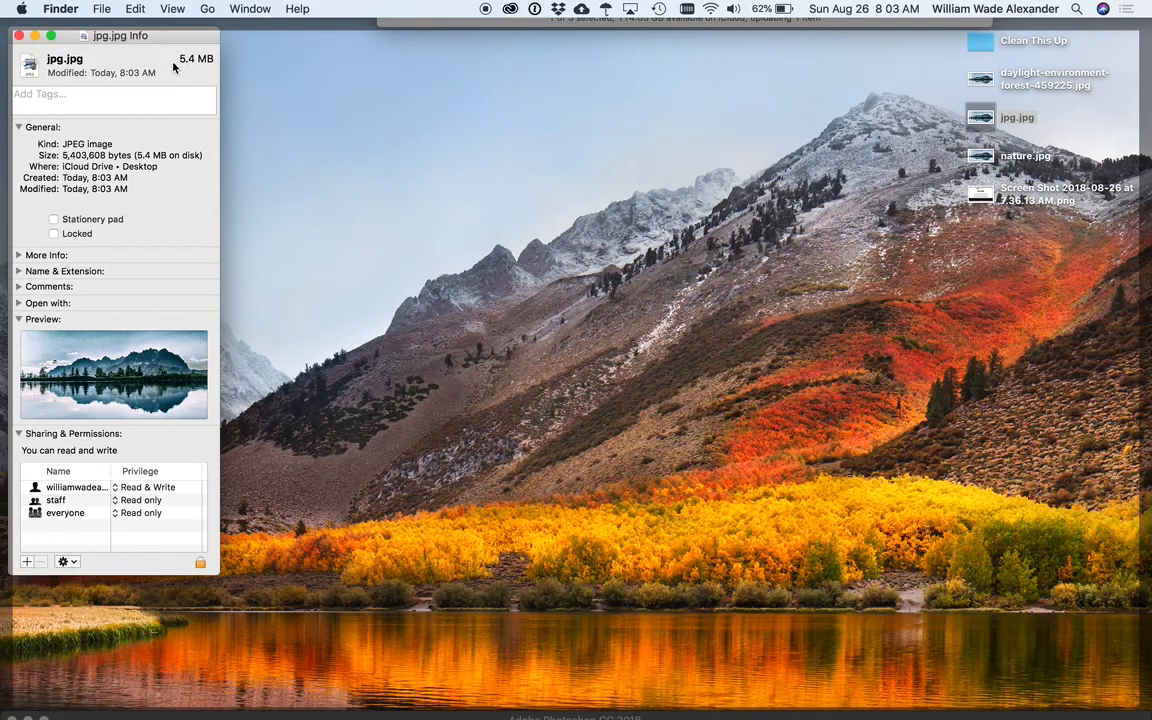
pyautogui.click(20, 35)
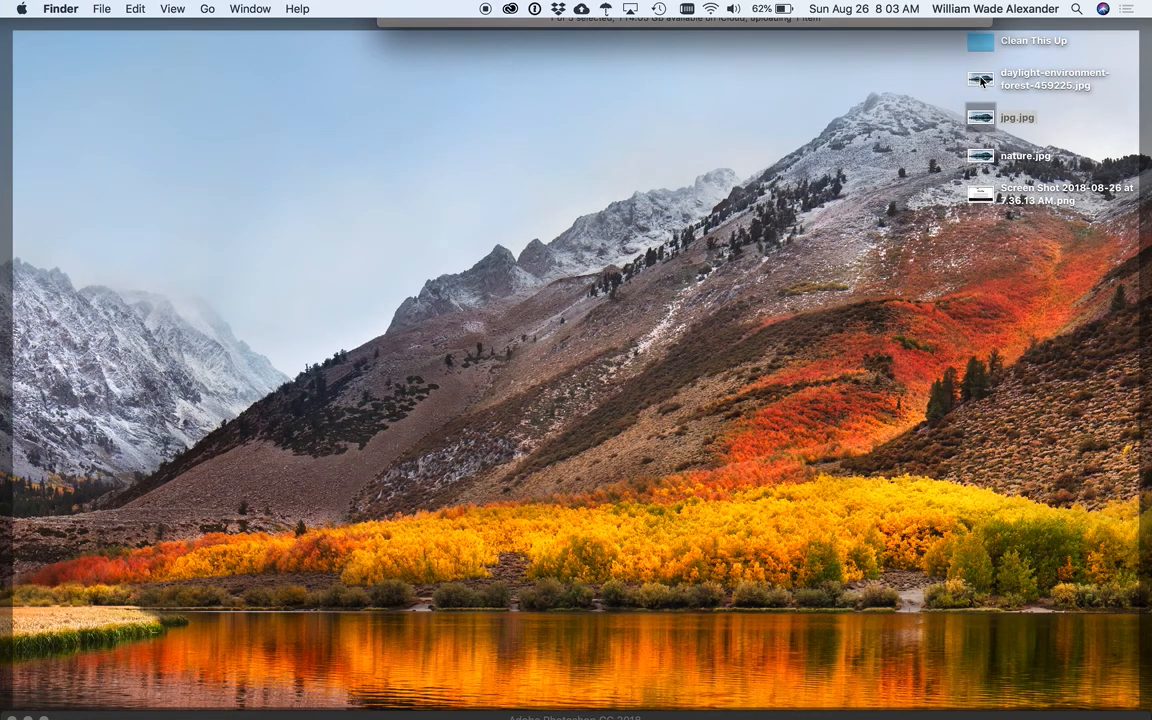
pyautogui.click(985, 155)
pyautogui.press('super+i')
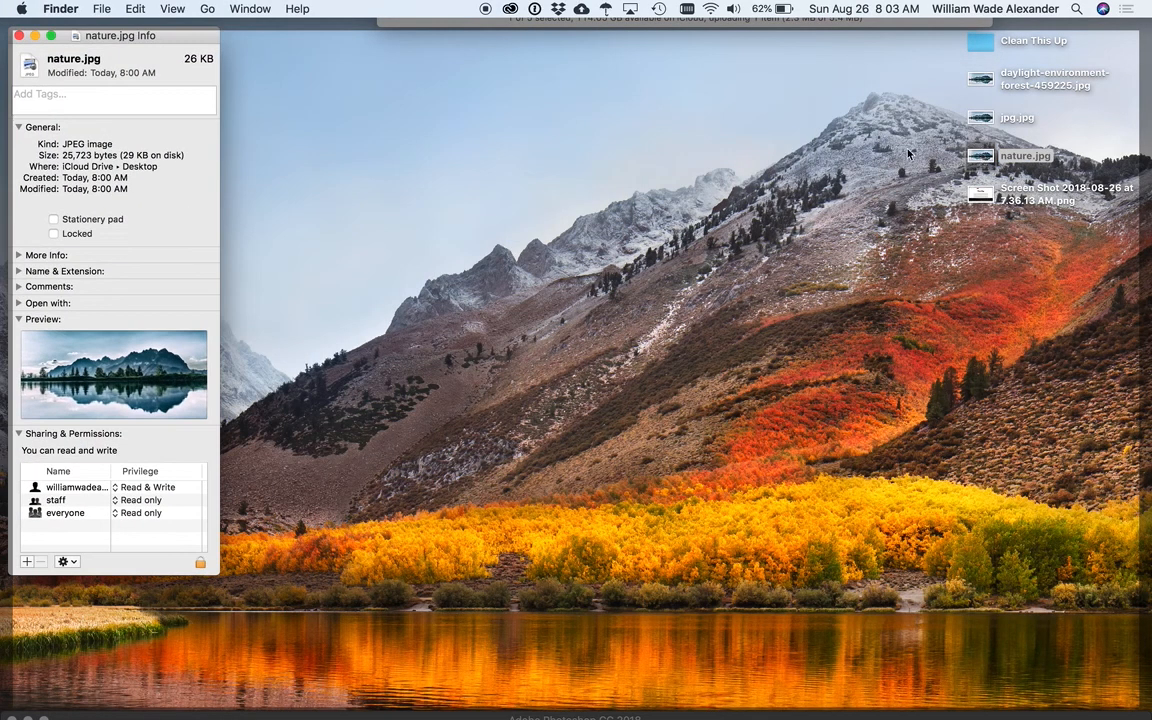
pyautogui.click(19, 38)
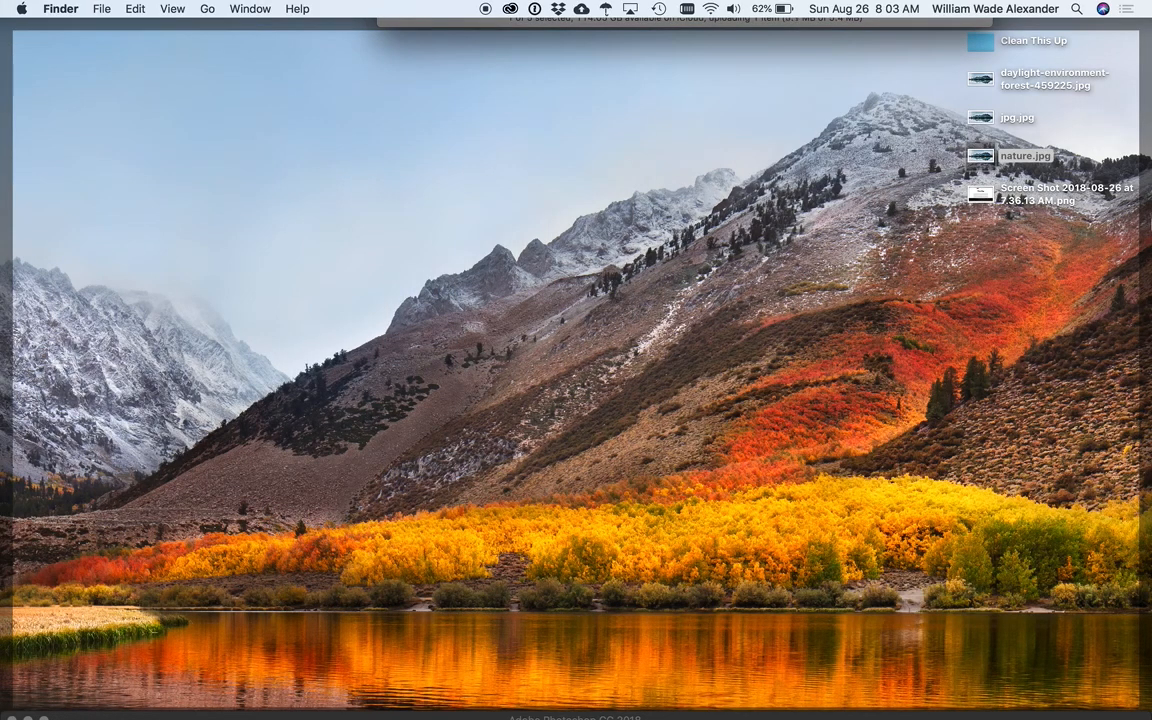
pyautogui.moveTo(1133, 5)
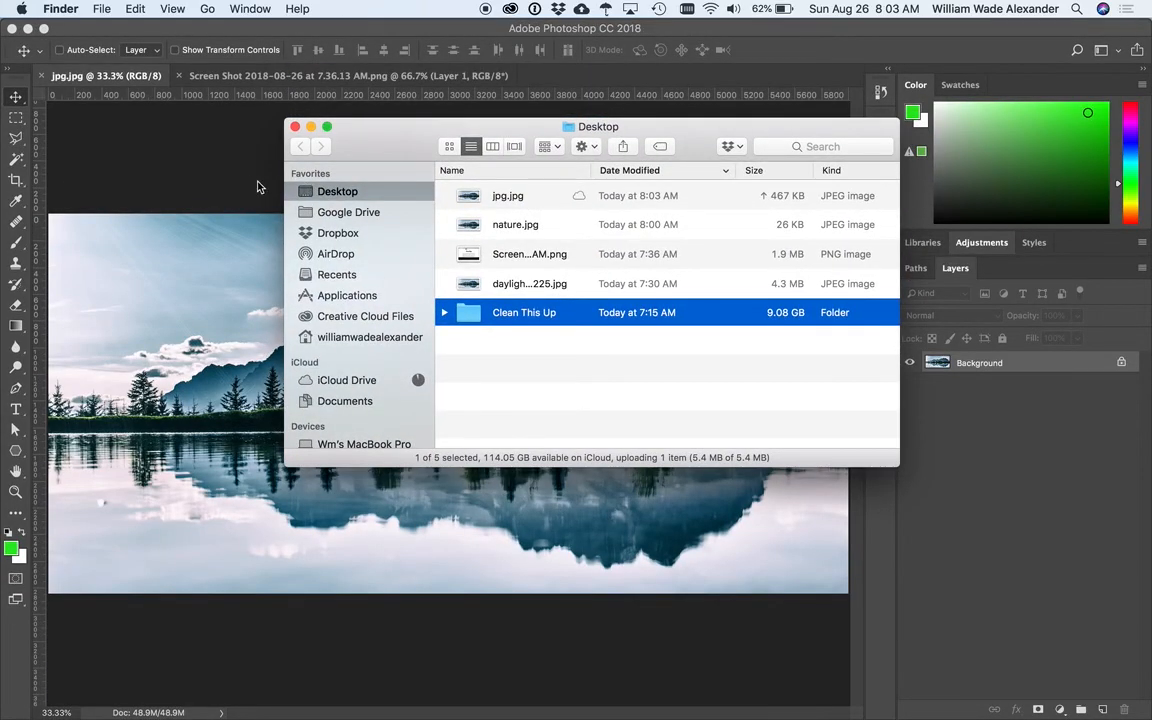
pyautogui.click(221, 170)
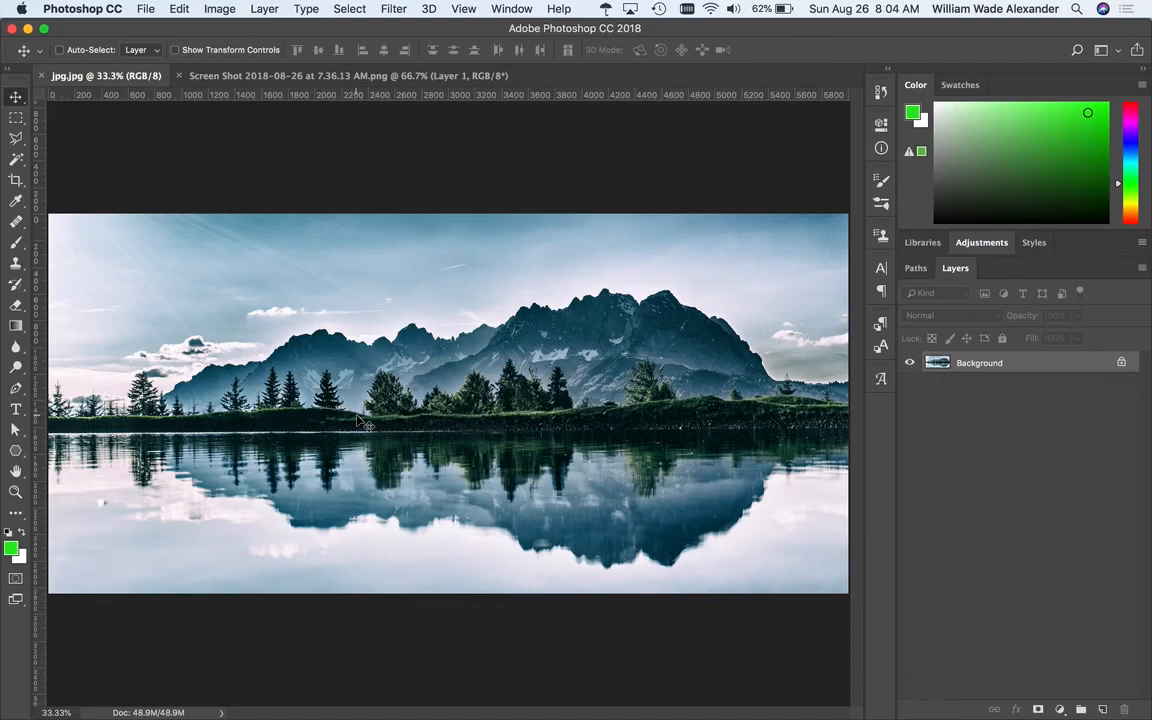
# Switch back to Chrome and review the live home page from the lake image through the news section and up to the header
pyautogui.press('super+Tab')
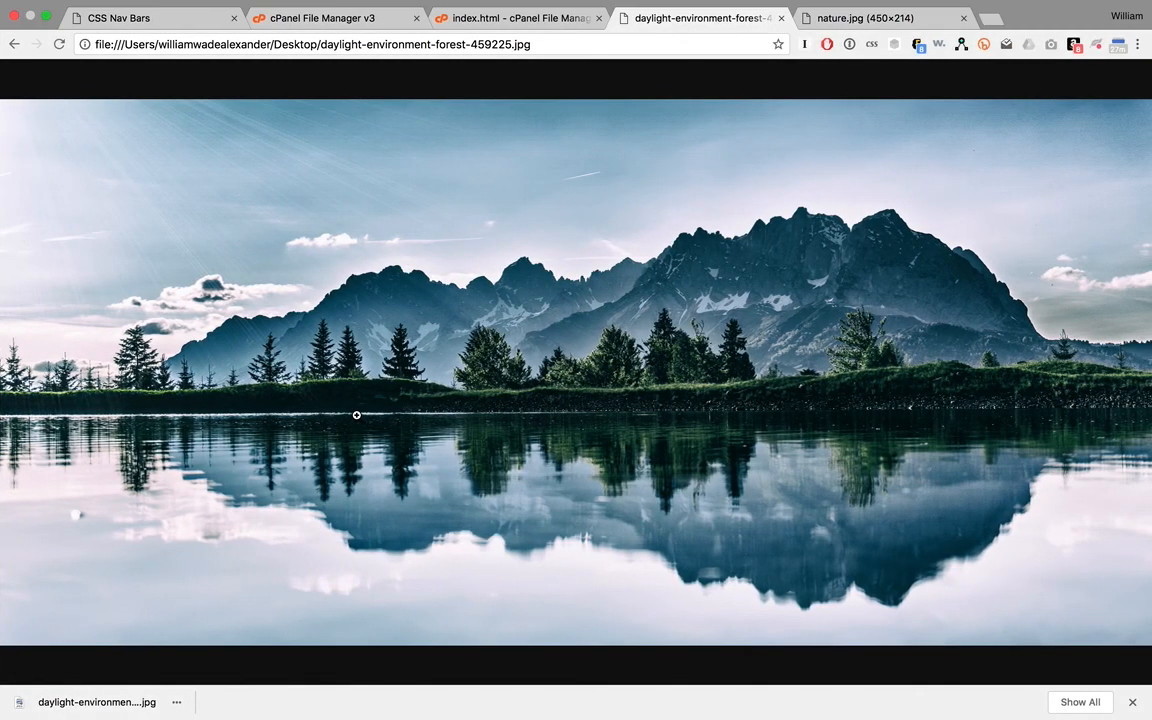
pyautogui.click(148, 28)
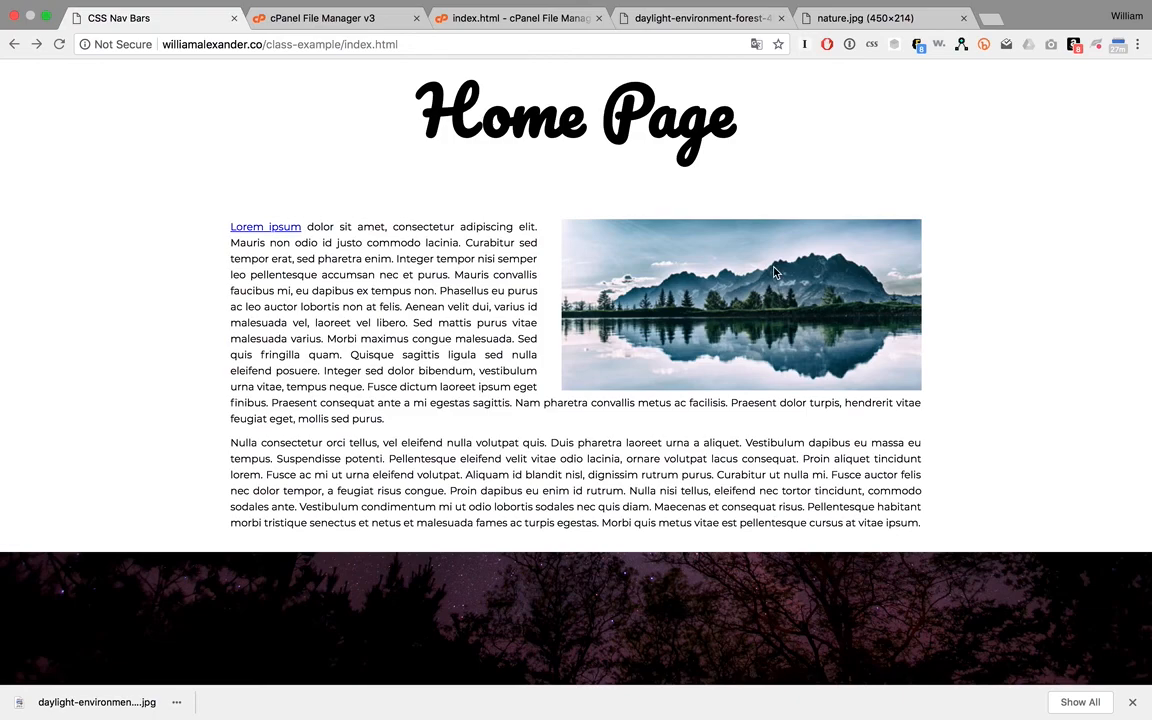
pyautogui.scroll(-5, 595, 440)
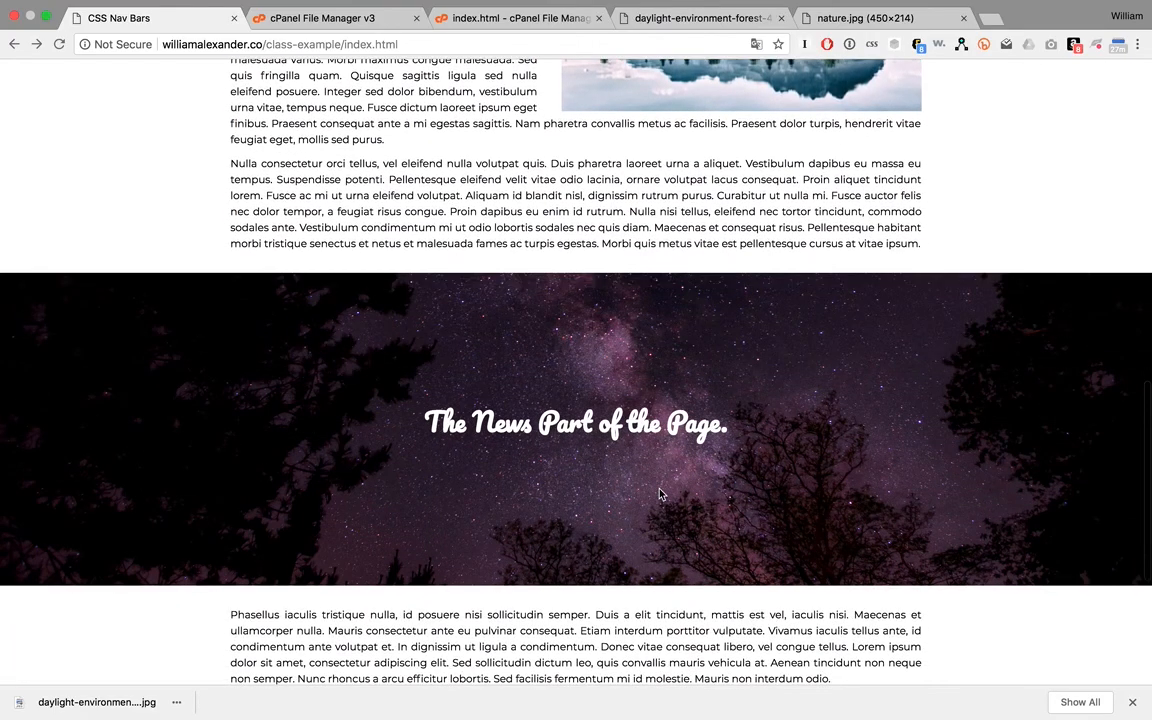
pyautogui.scroll(-4, 659, 493)
pyautogui.scroll(15, 659, 493)
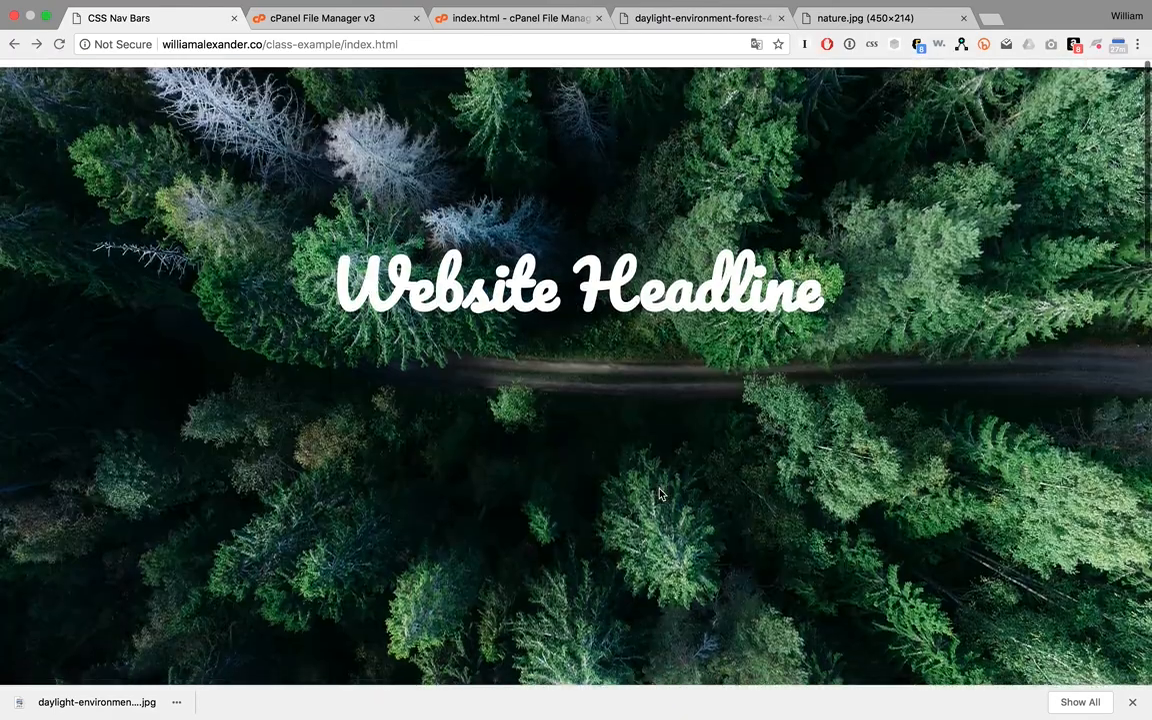
# Check the lake image on the home page, switch to Photoshop, and open Save for Web for jpg.jpg to examine its export presets
pyautogui.scroll(-8, 659, 493)
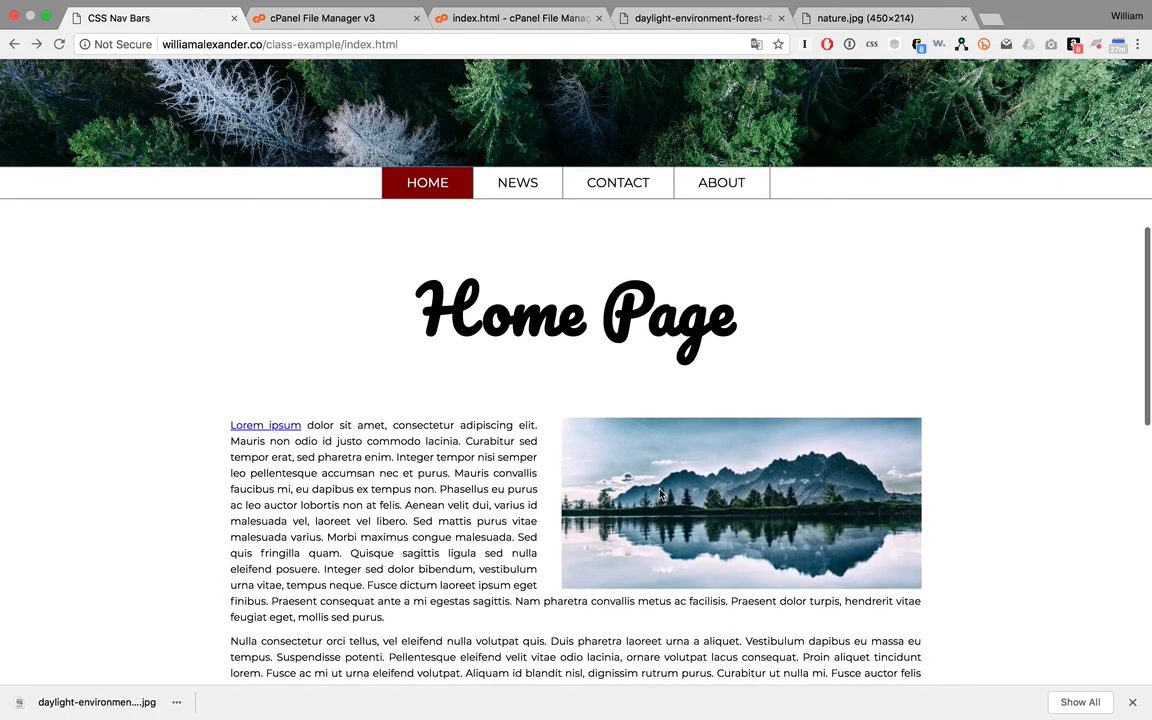
pyautogui.scroll(-1, 659, 493)
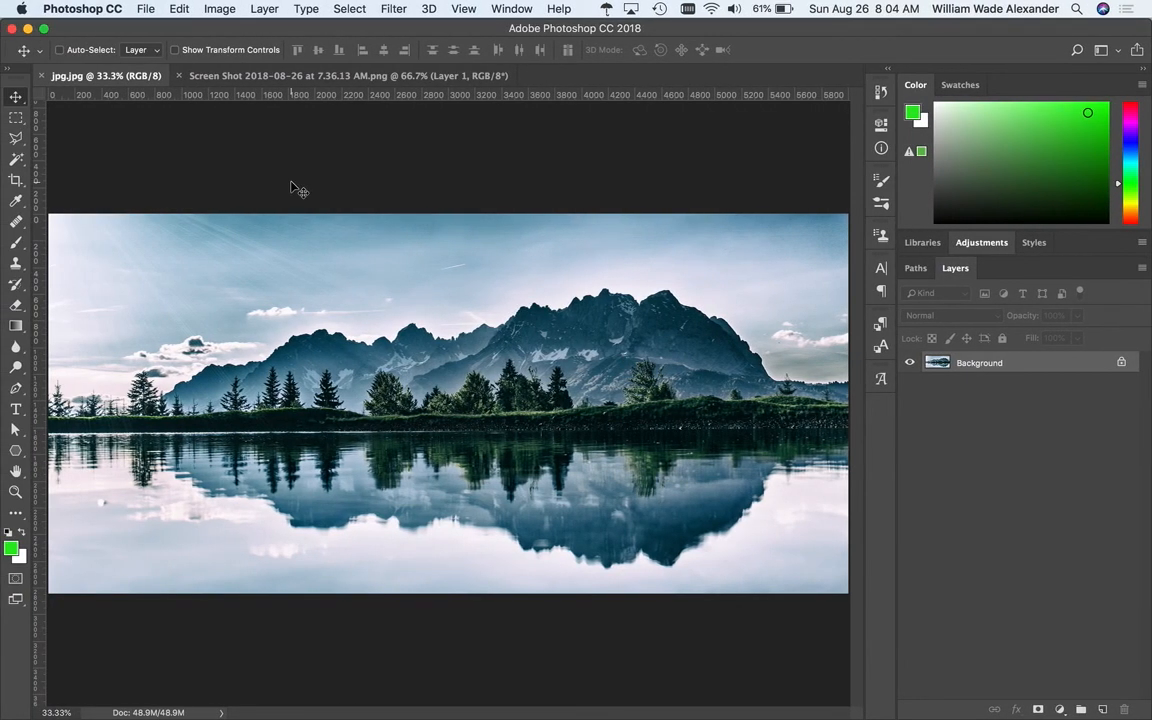
pyautogui.press('alt+super')
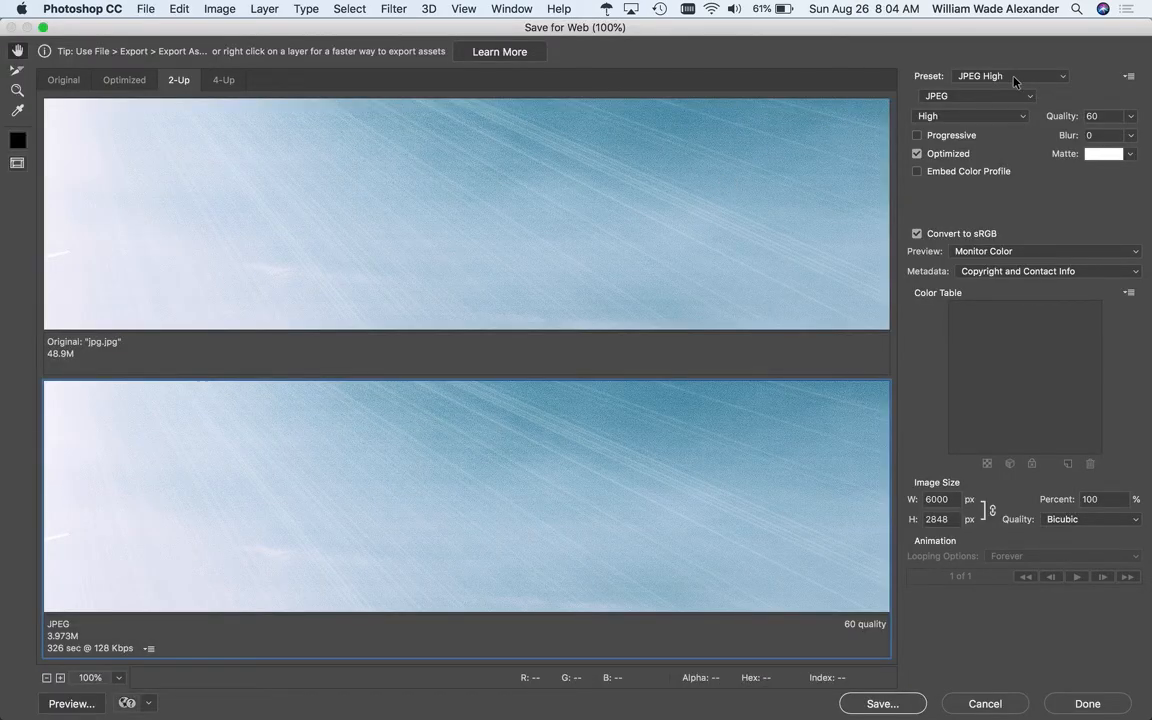
pyautogui.click(1015, 78)
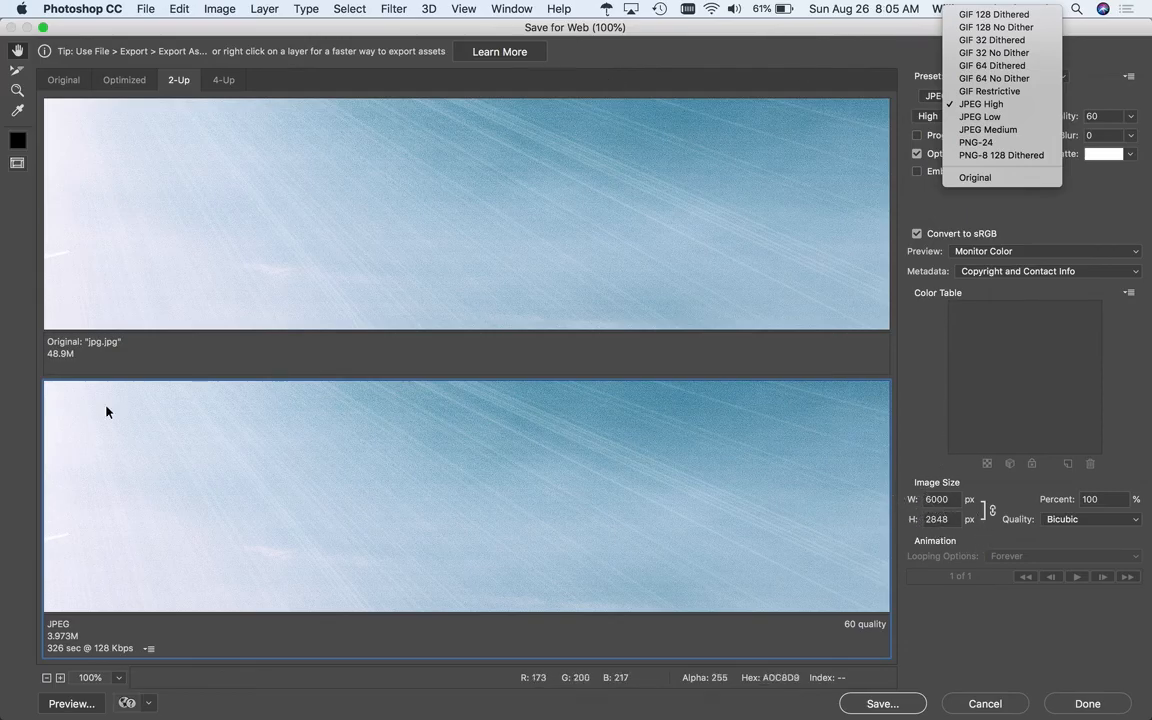
# Switch back to Chrome and review the live home page from the article and lake image down, up to the headline, and back
pyautogui.moveTo(1, 718)
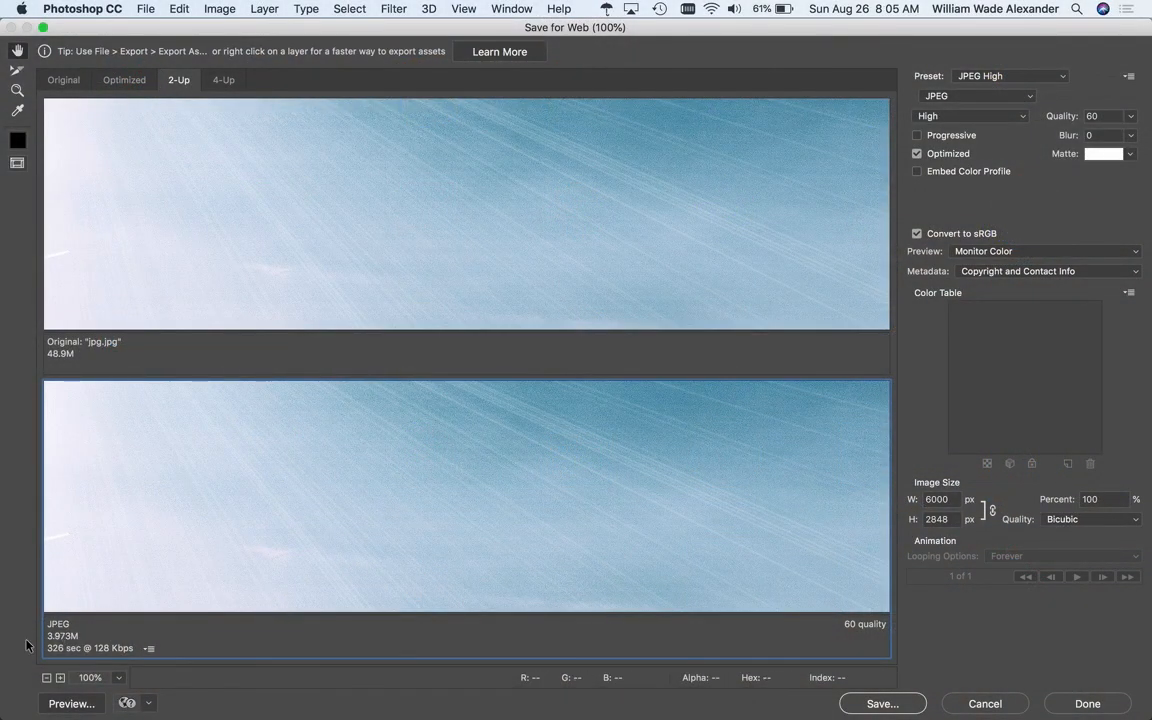
pyautogui.moveTo(565, 710)
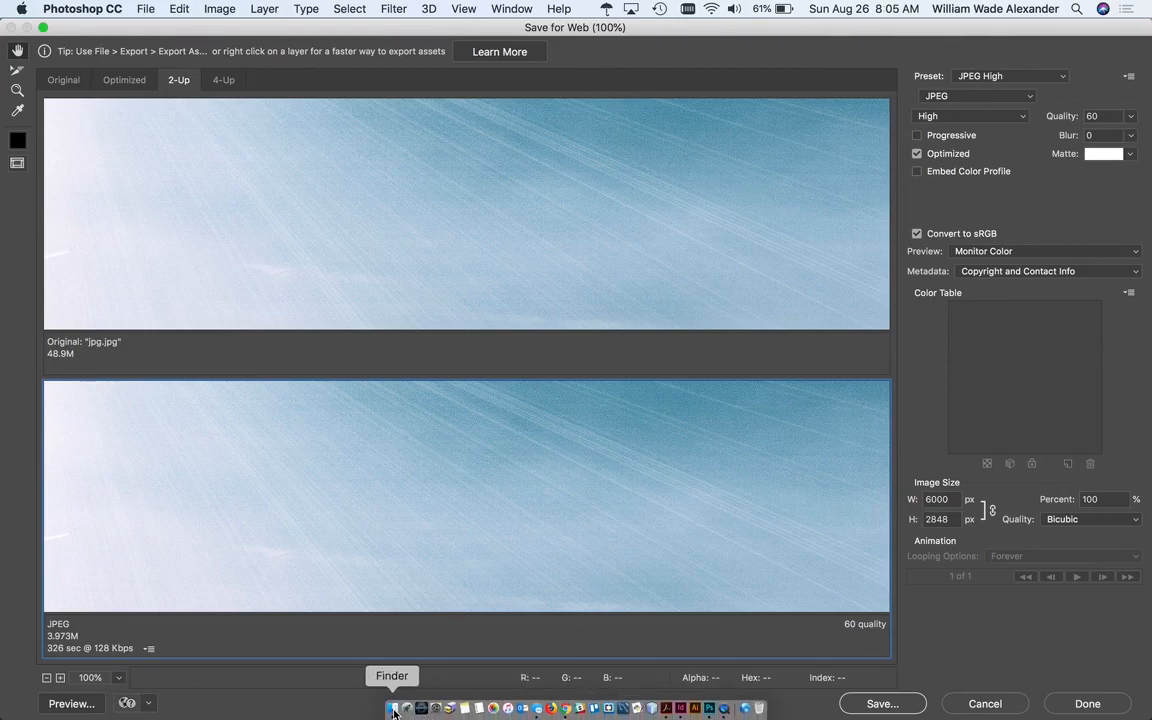
pyautogui.click(566, 709)
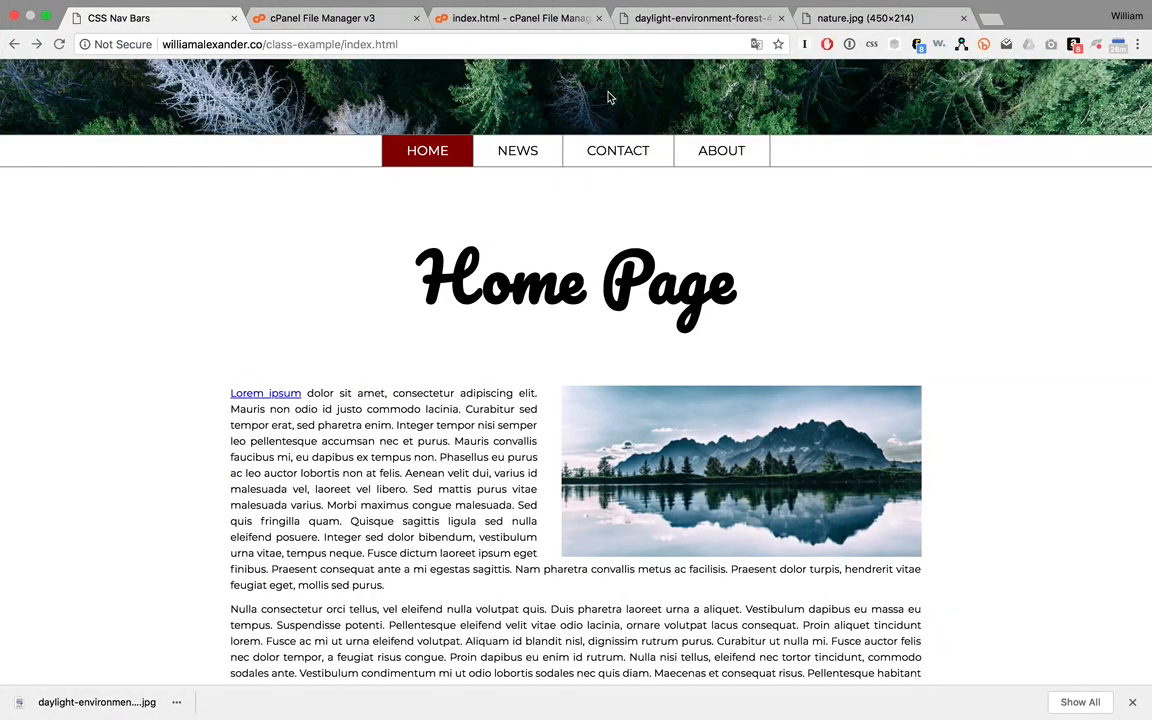
pyautogui.scroll(-3, 530, 307)
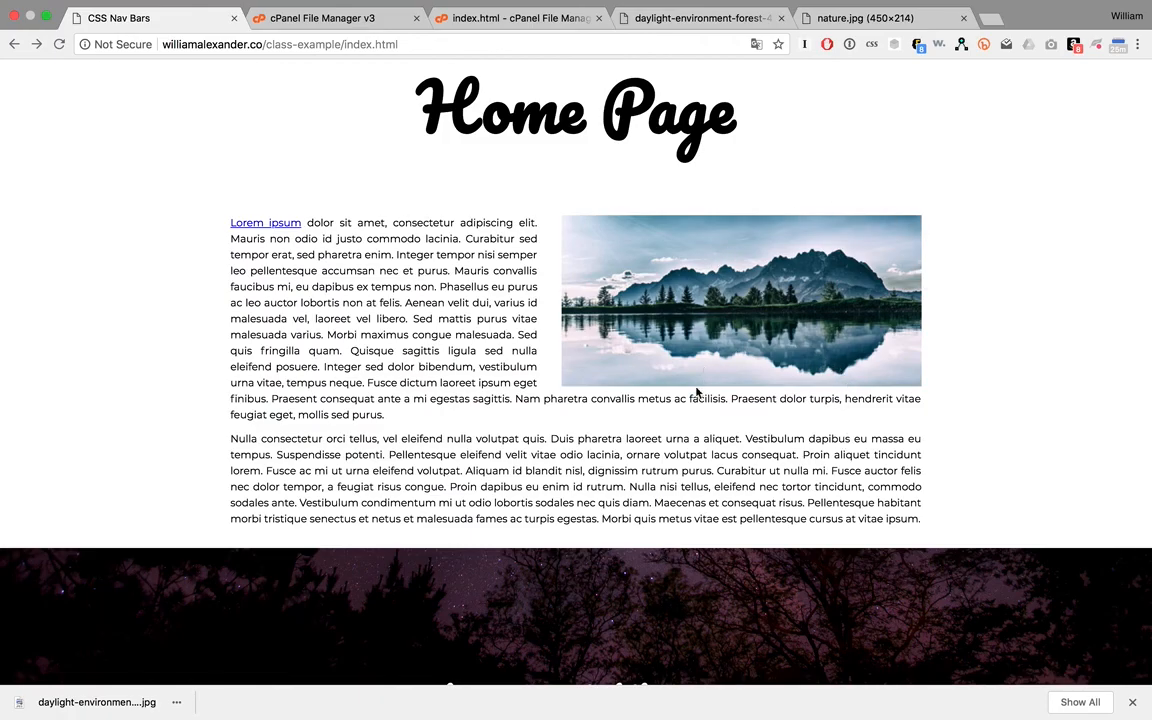
pyautogui.scroll(-10, 698, 387)
pyautogui.scroll(-1, 681, 438)
pyautogui.scroll(20, 681, 438)
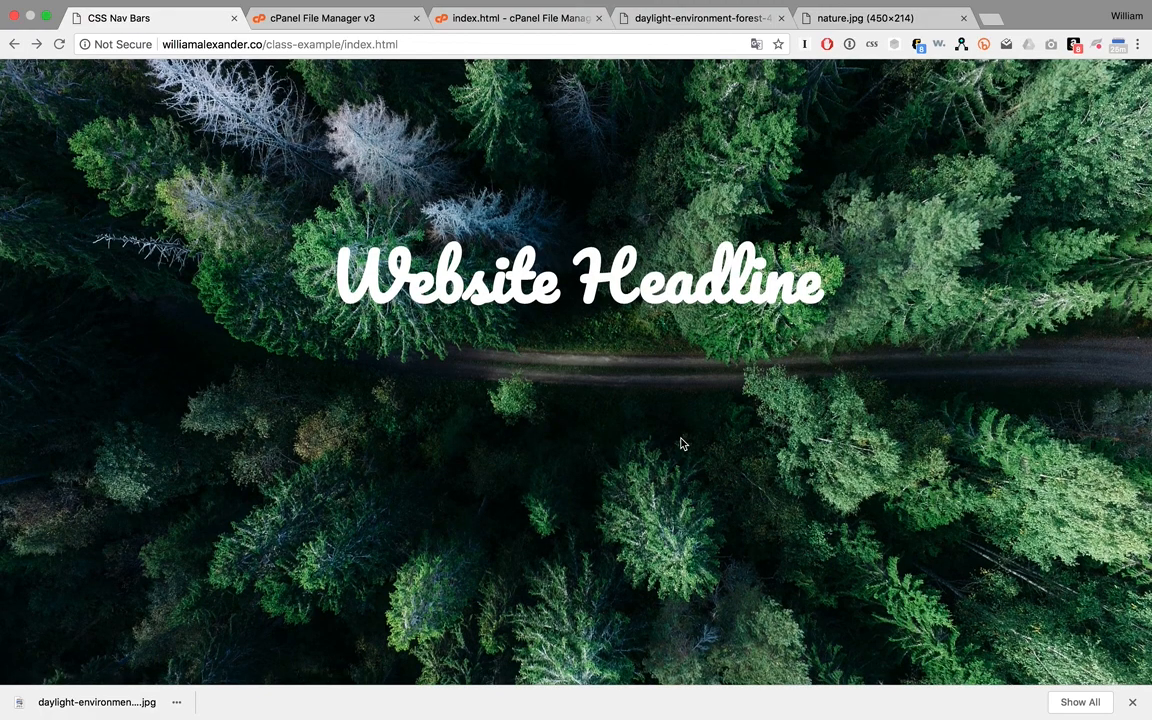
pyautogui.scroll(-11, 681, 444)
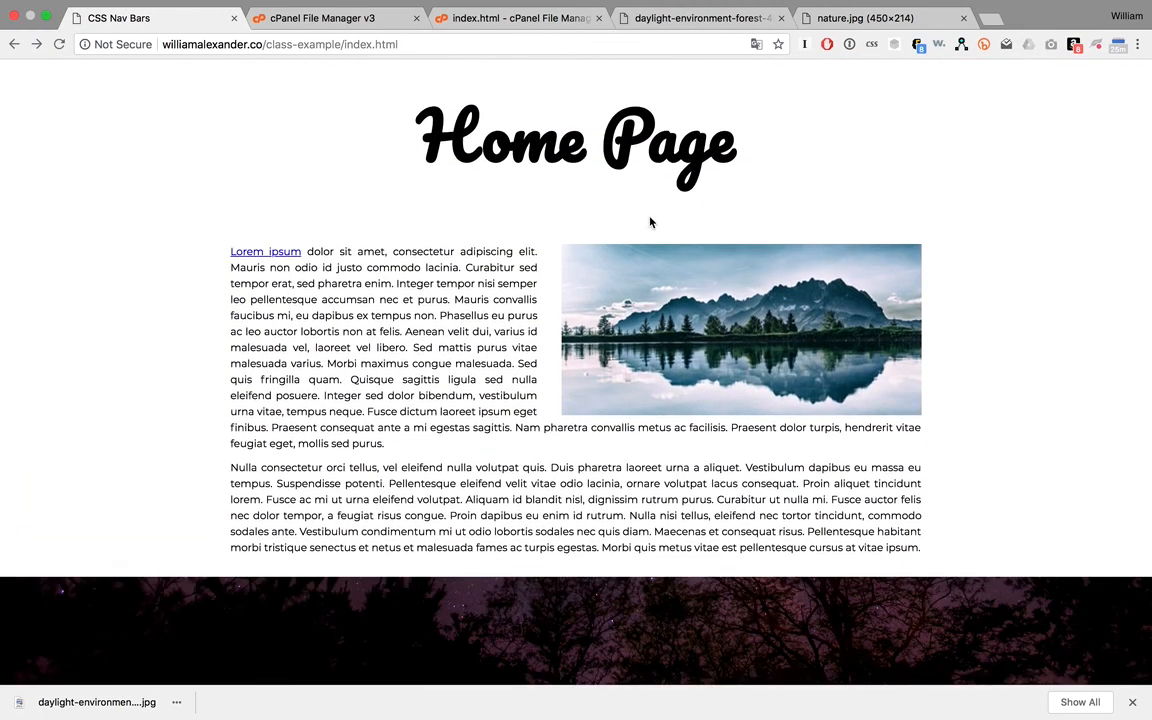
pyautogui.moveTo(656, 4)
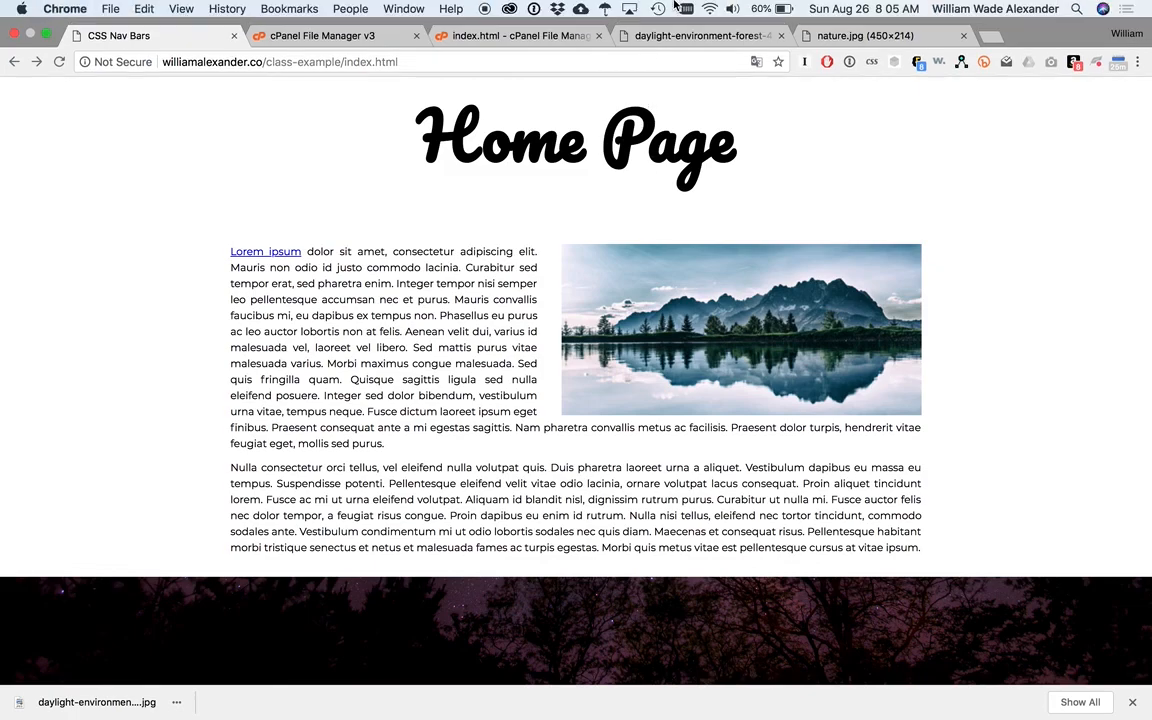